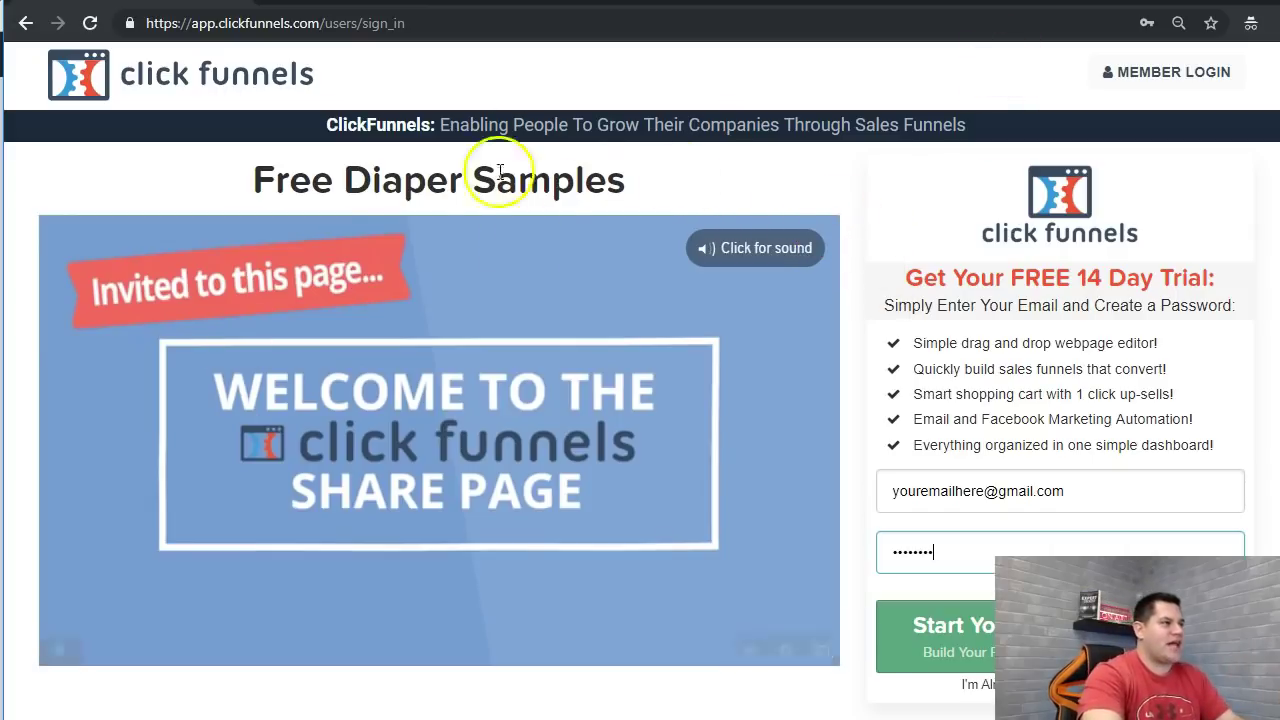
- Review the funnel pages included in the Free Diaper Samples share, and start the free 14-day ClickFunnels trial
scroll(490, 300, "down", 3)
mouse_move(391, 511)
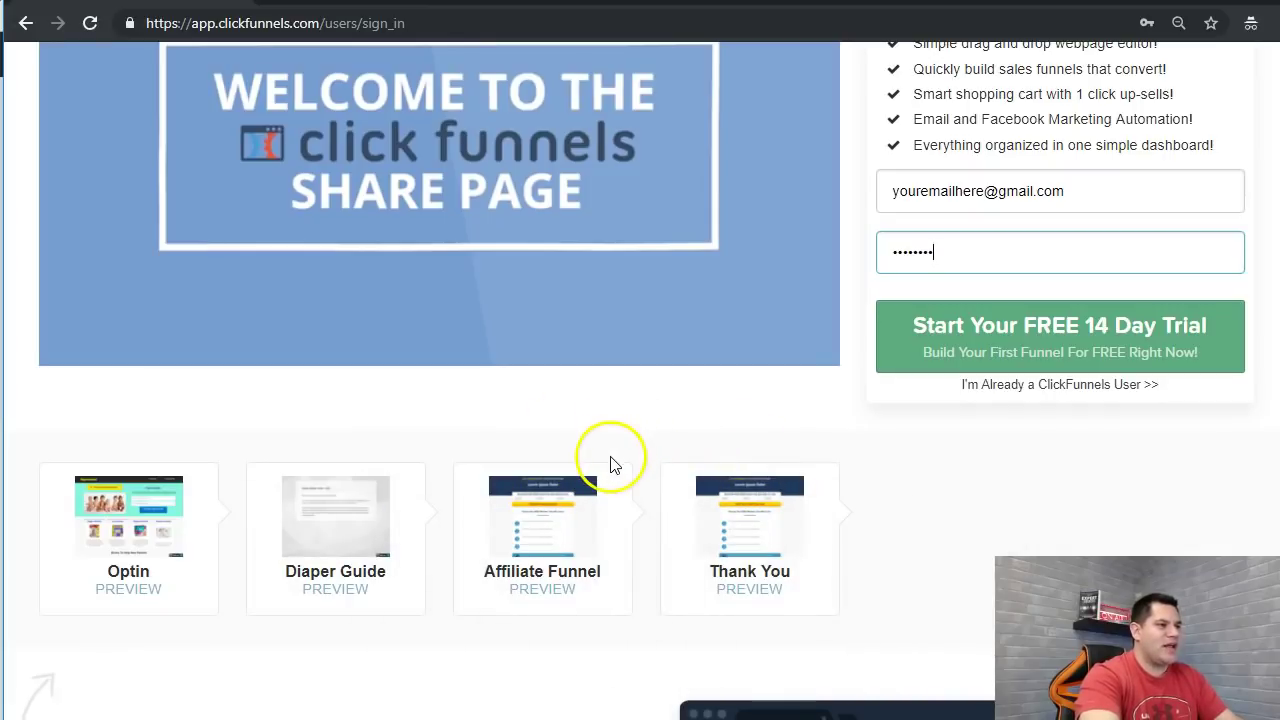
scroll(812, 416, "up", 1)
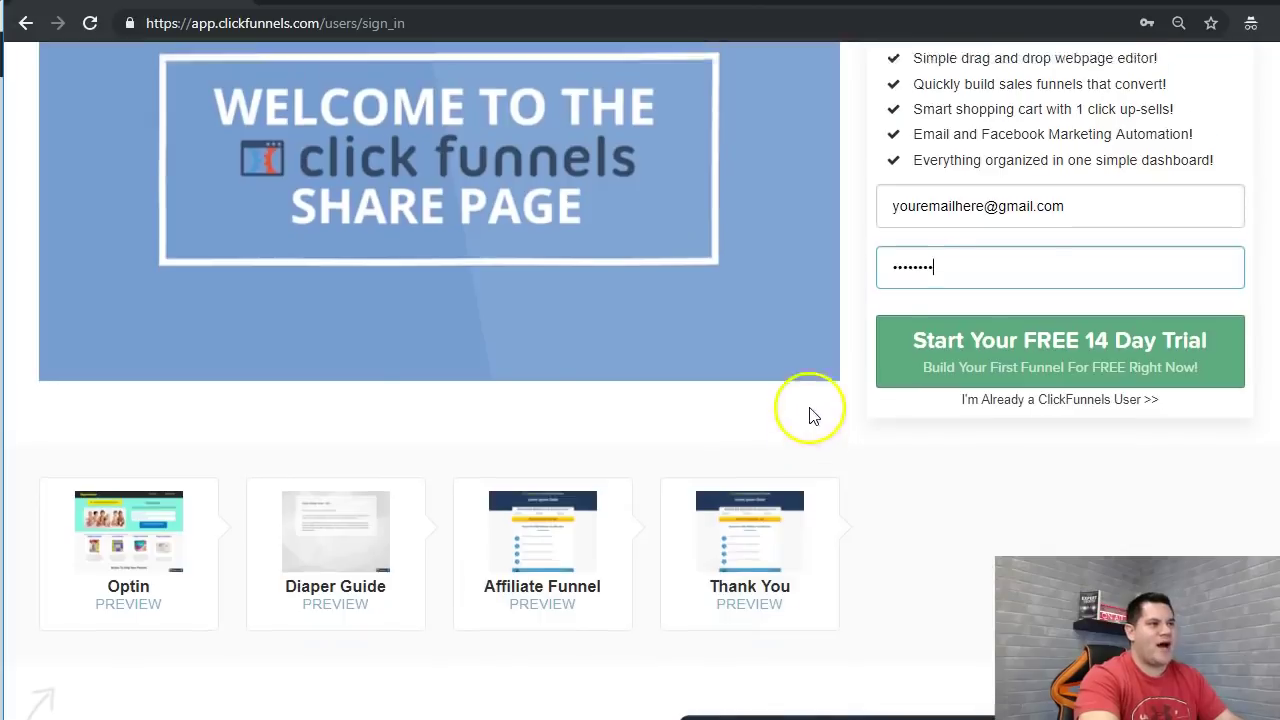
scroll(809, 412, "up", 3)
scroll(724, 394, "down", 2)
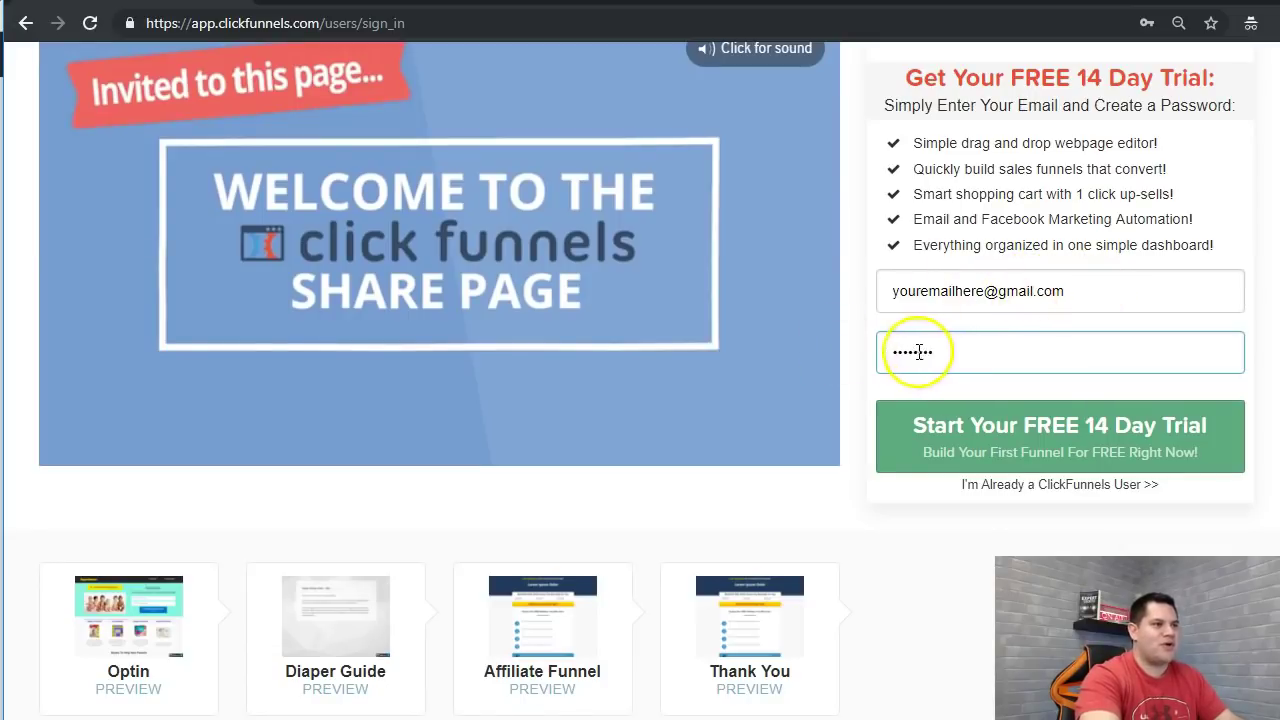
left_click(1058, 444)
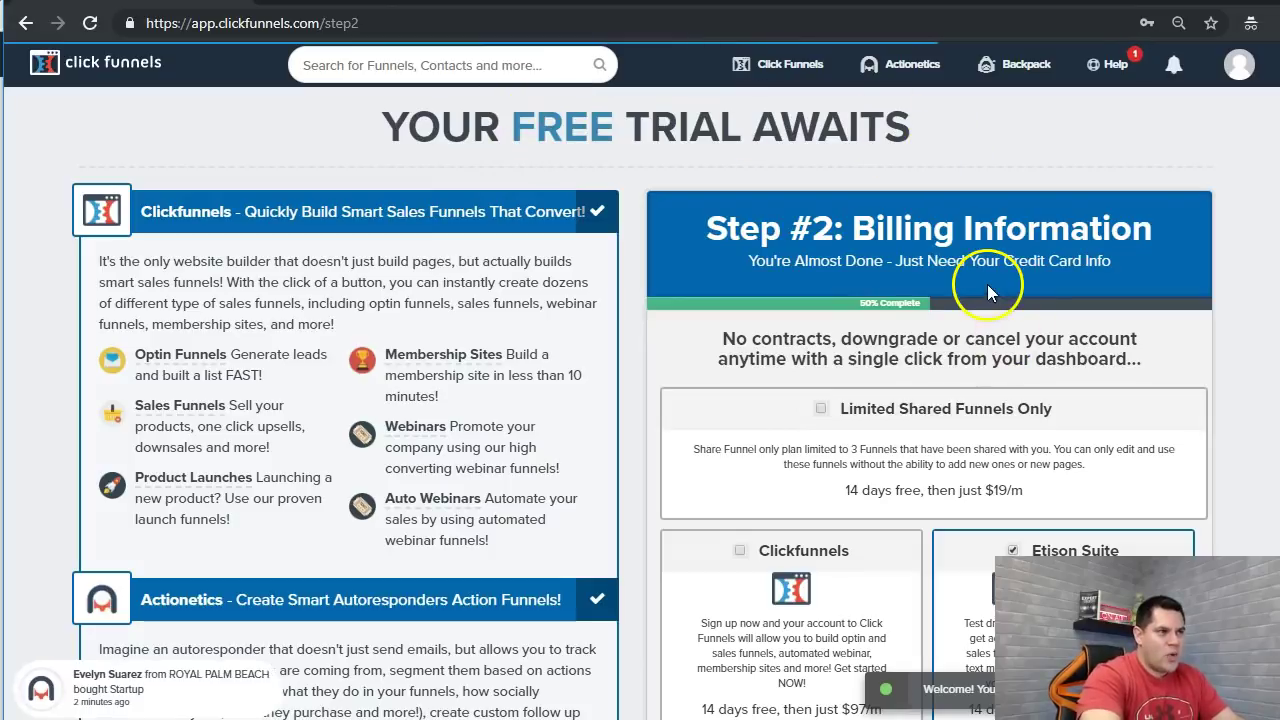
- Compare the Clickfunnels and Etison Suite plans, and select the Limited Shared Funnels Only plan for the trial
left_click(821, 410)
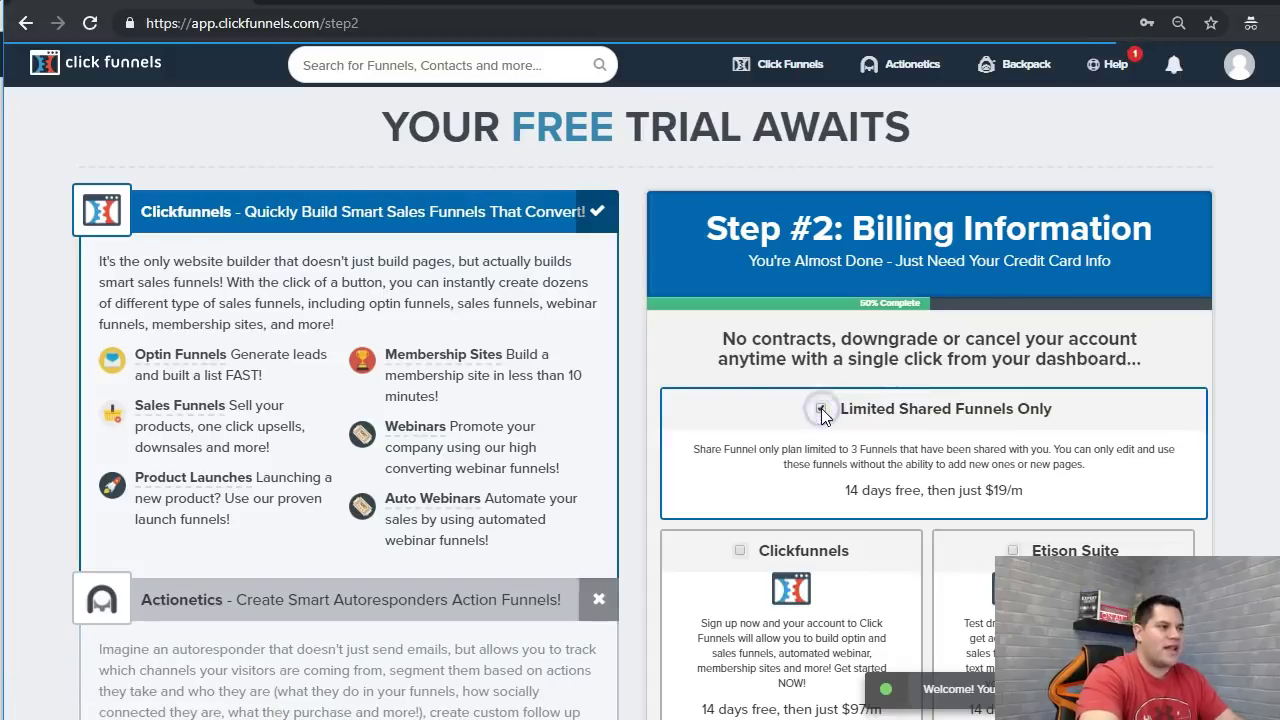
scroll(649, 386, "down", 1)
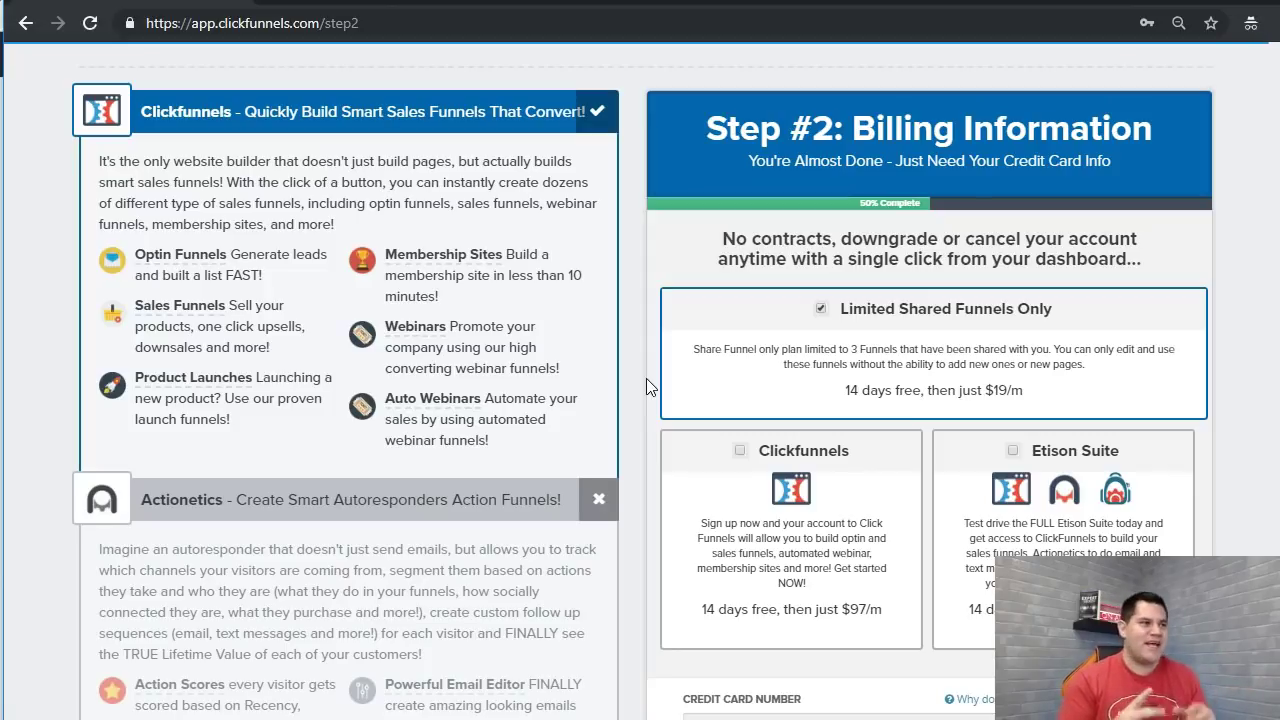
left_click(740, 452)
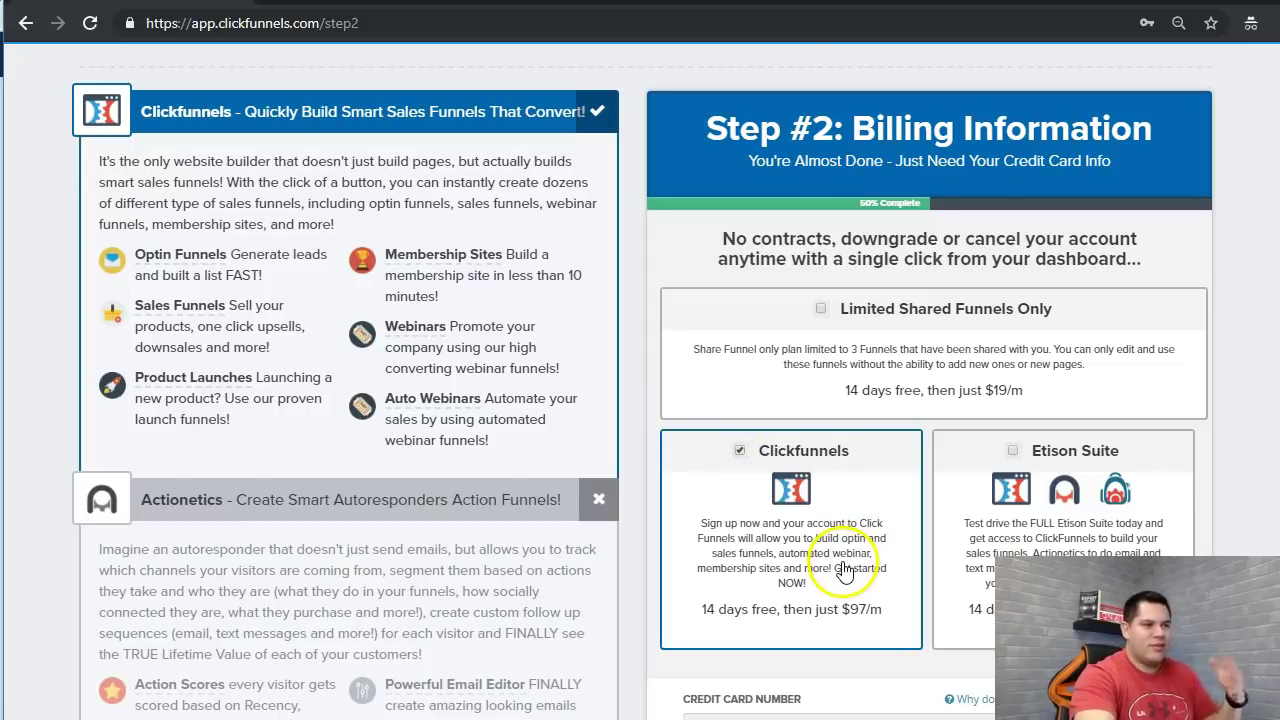
left_click(1014, 451)
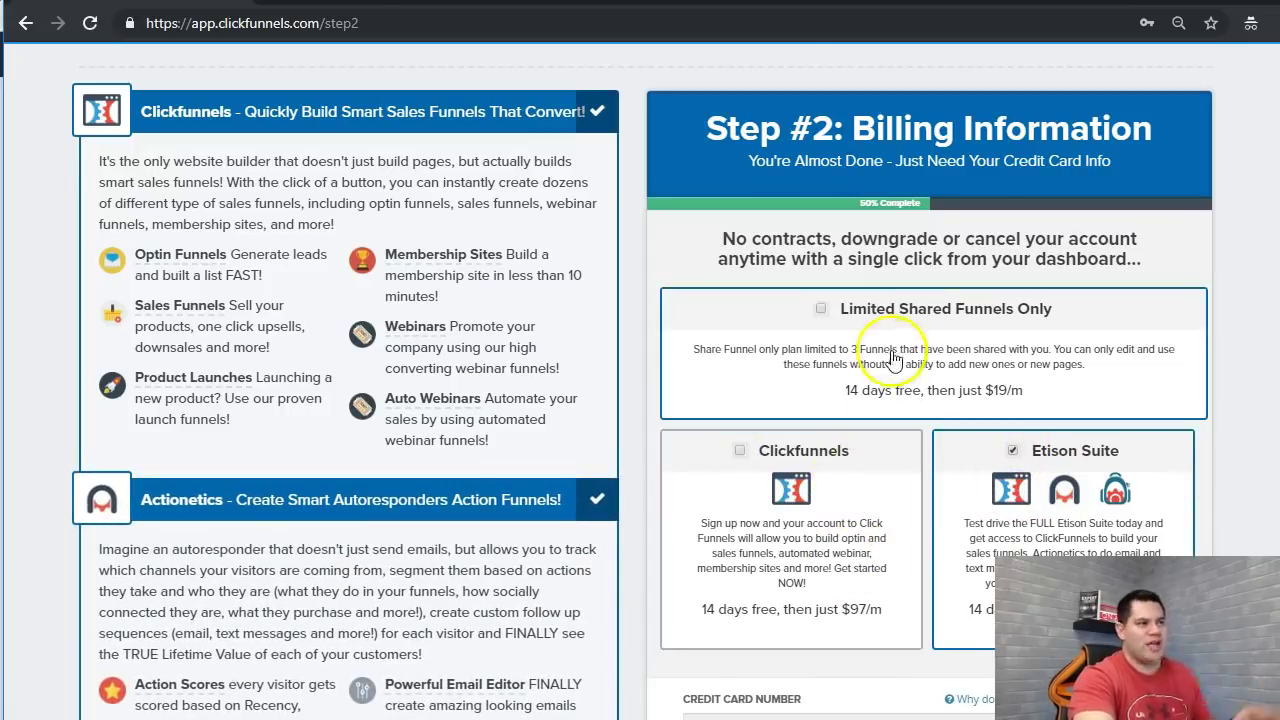
left_click(820, 309)
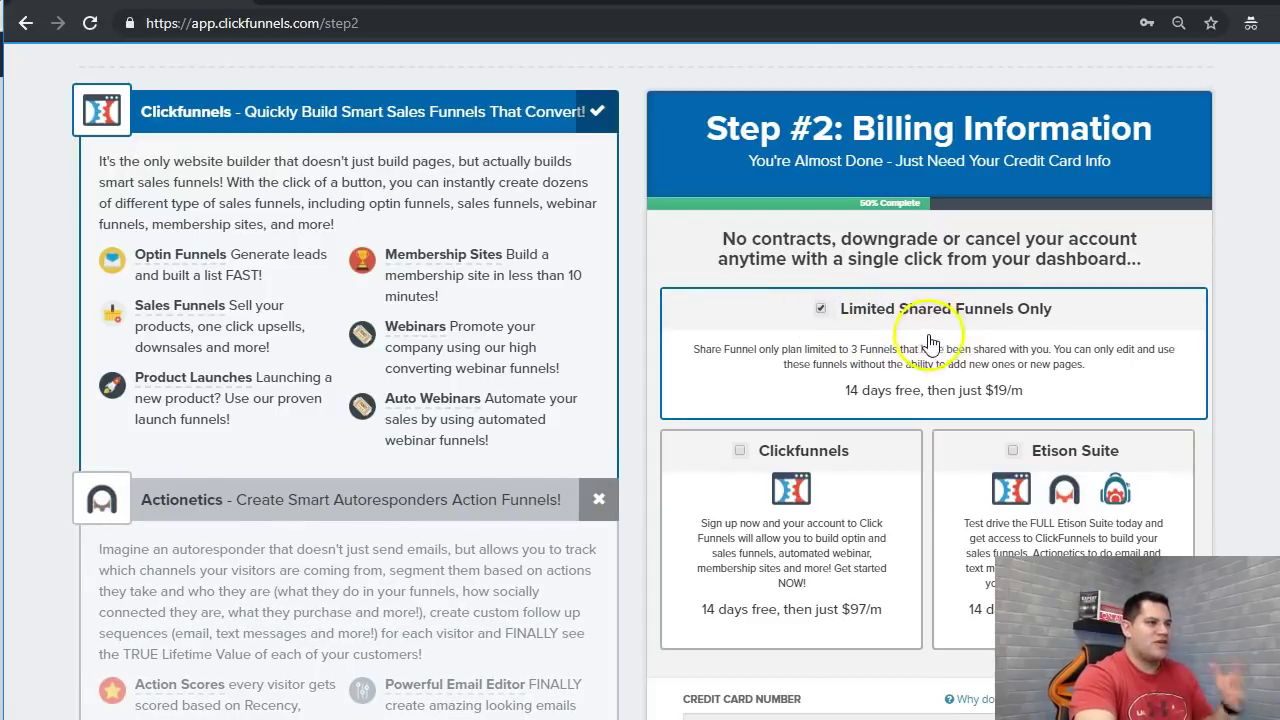
scroll(646, 405, "down", 2)
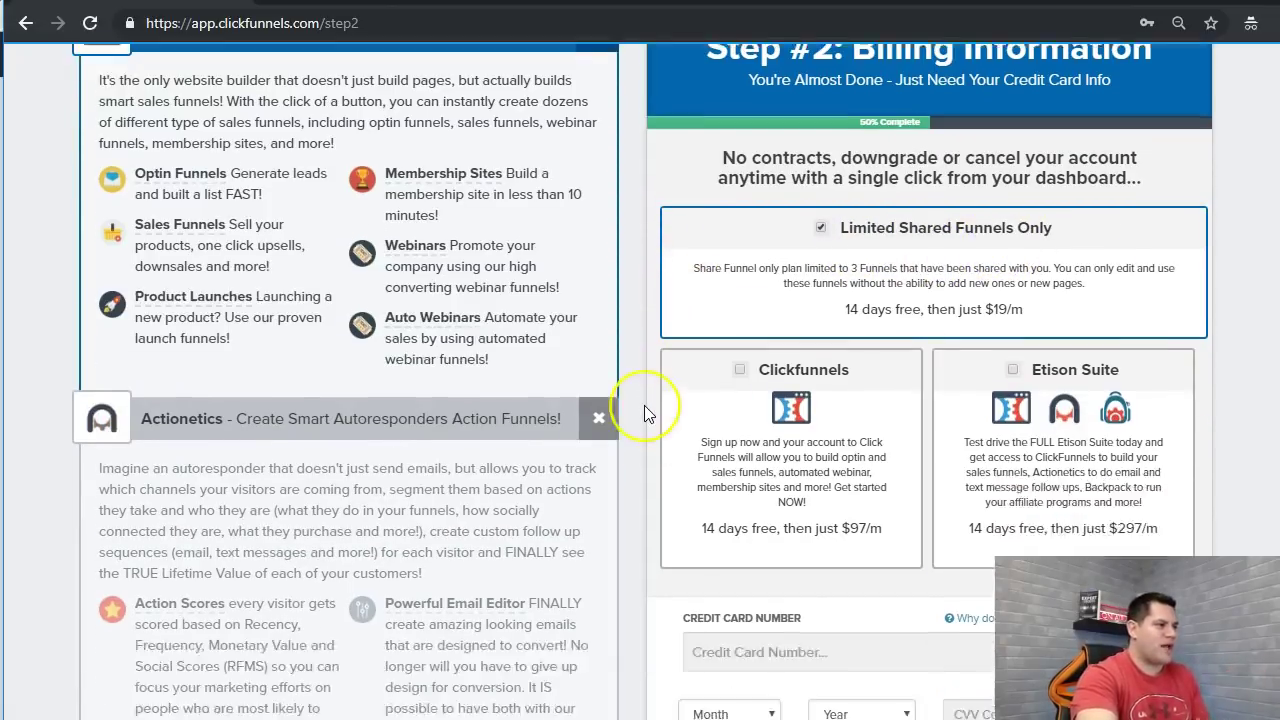
scroll(644, 405, "down", 2)
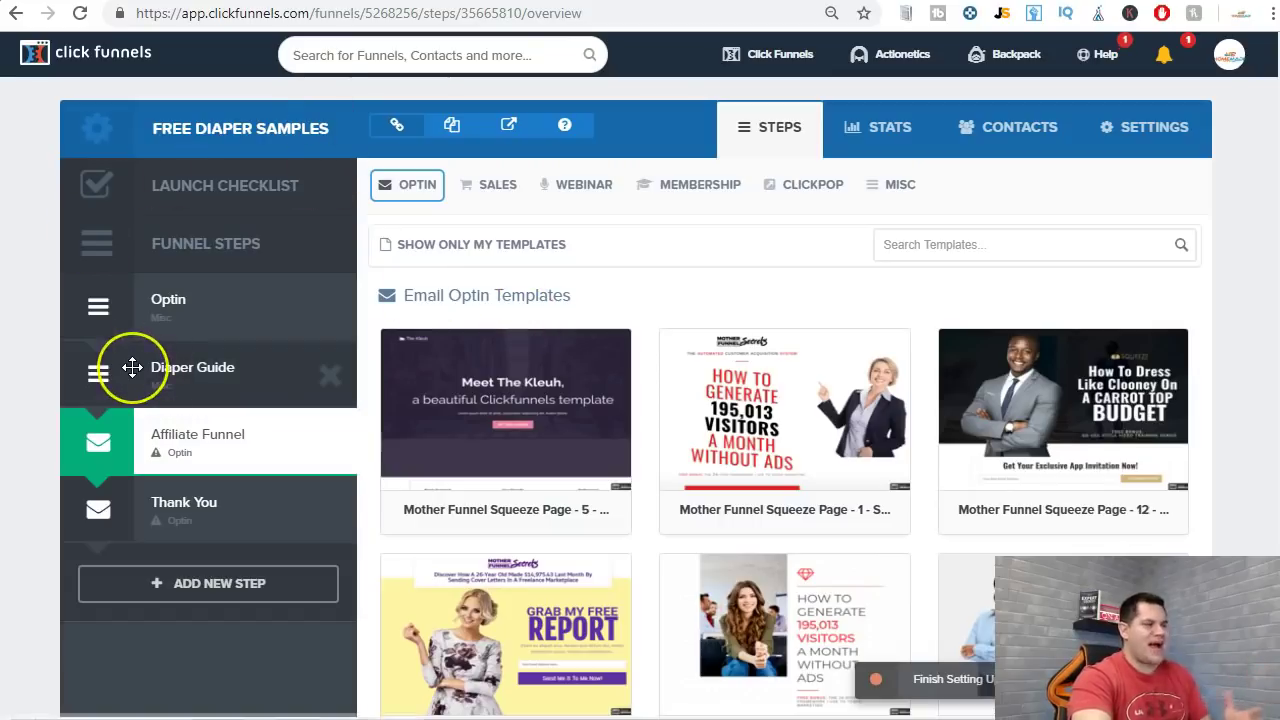
- Examine the live Diapers Reviewed optin page, including its diaper reviews, parenting books and free sample offers
left_click_drag(132, 367, 12, 303)
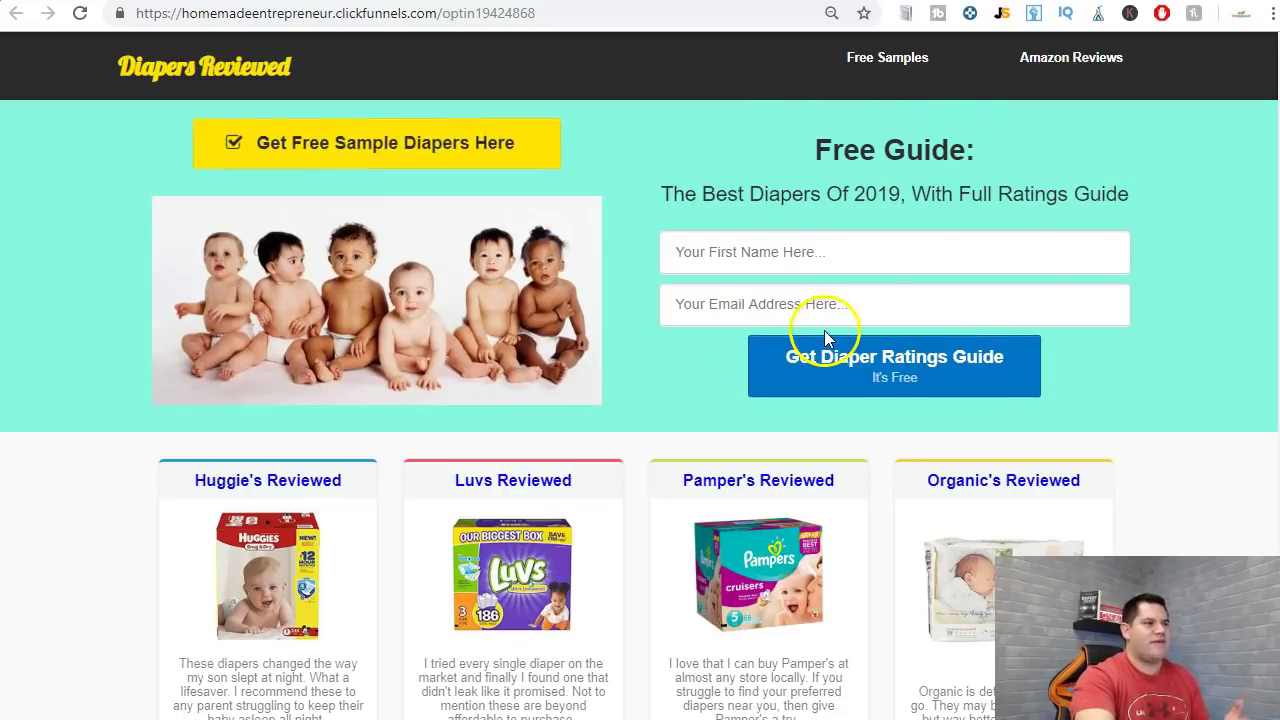
scroll(880, 250, "down", 2)
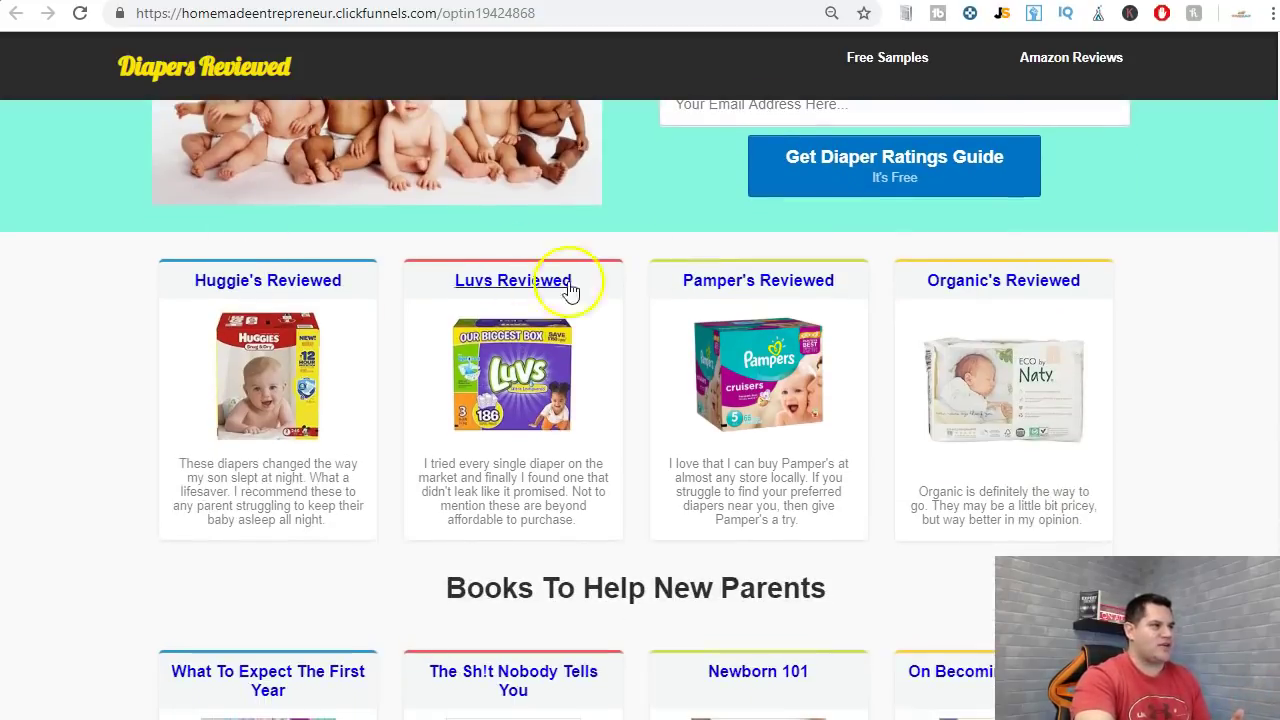
scroll(1045, 440, "down", 3)
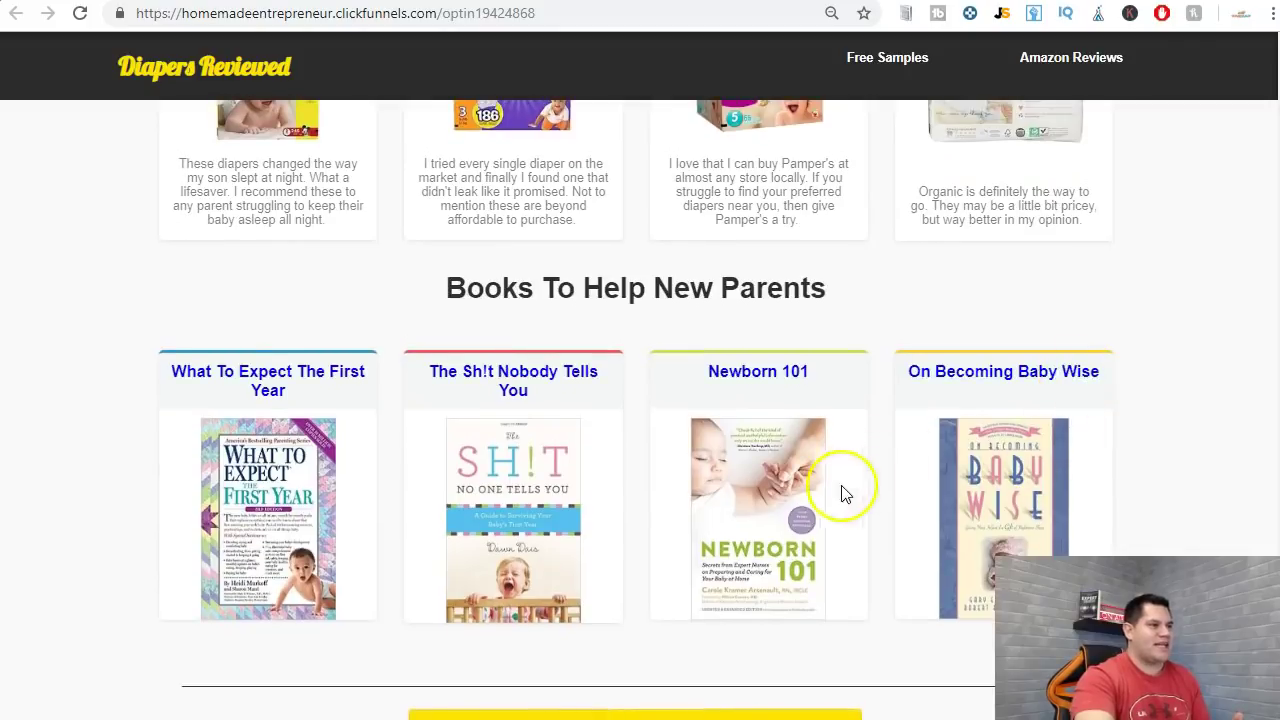
scroll(843, 491, "down", 2)
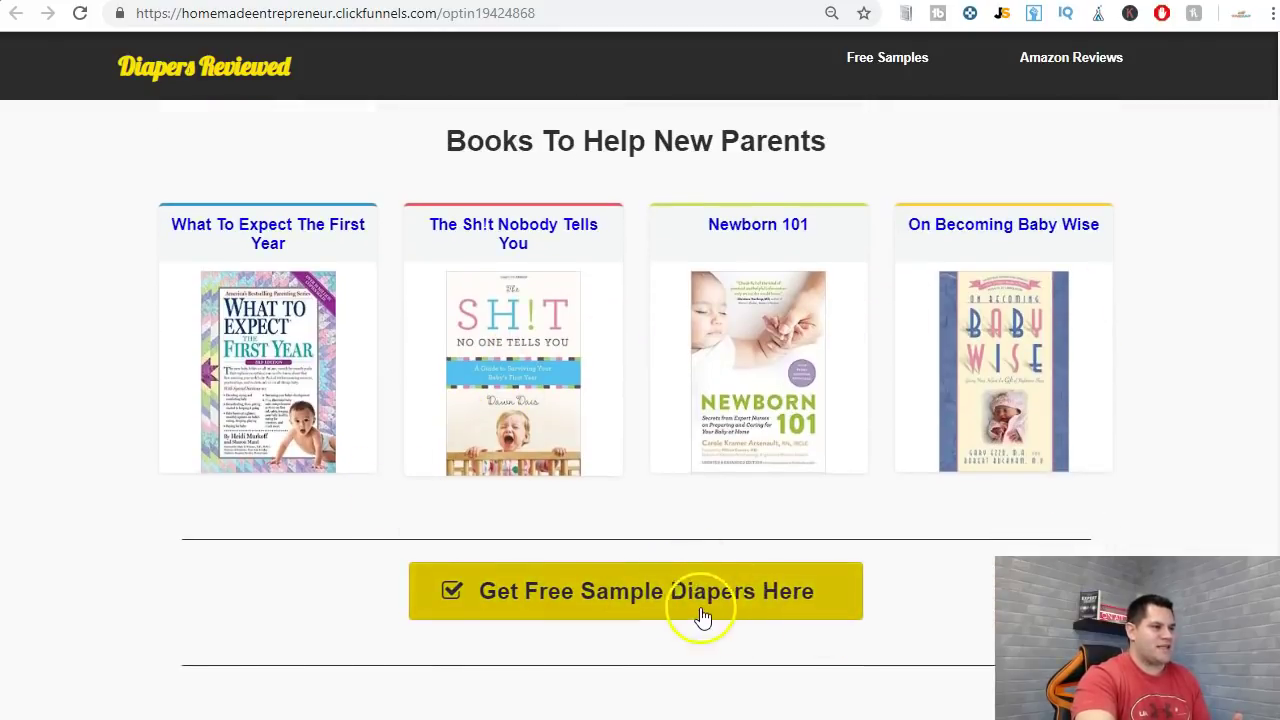
scroll(1029, 549, "up", 6)
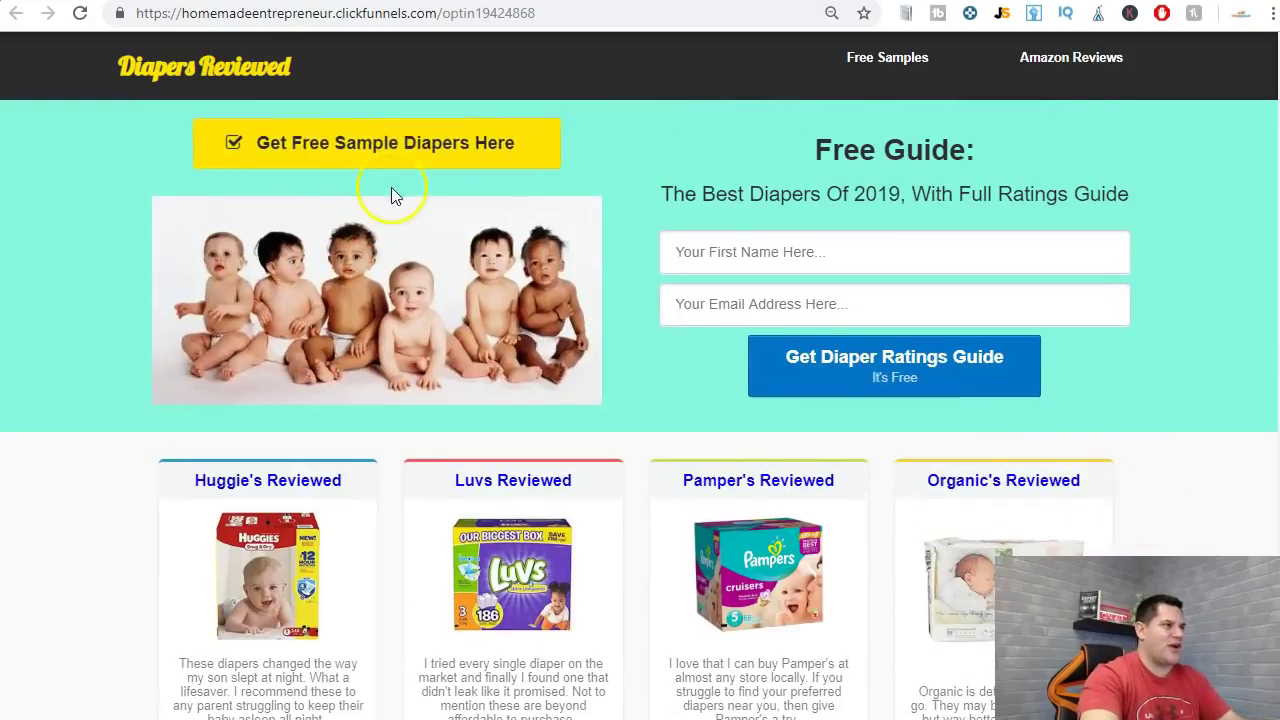
- Return to the funnel's Affiliate Funnel step, browse its email optin templates and select the Mother Funnel Vintage Squeeze - 5 template
key("ctrl+Tab")
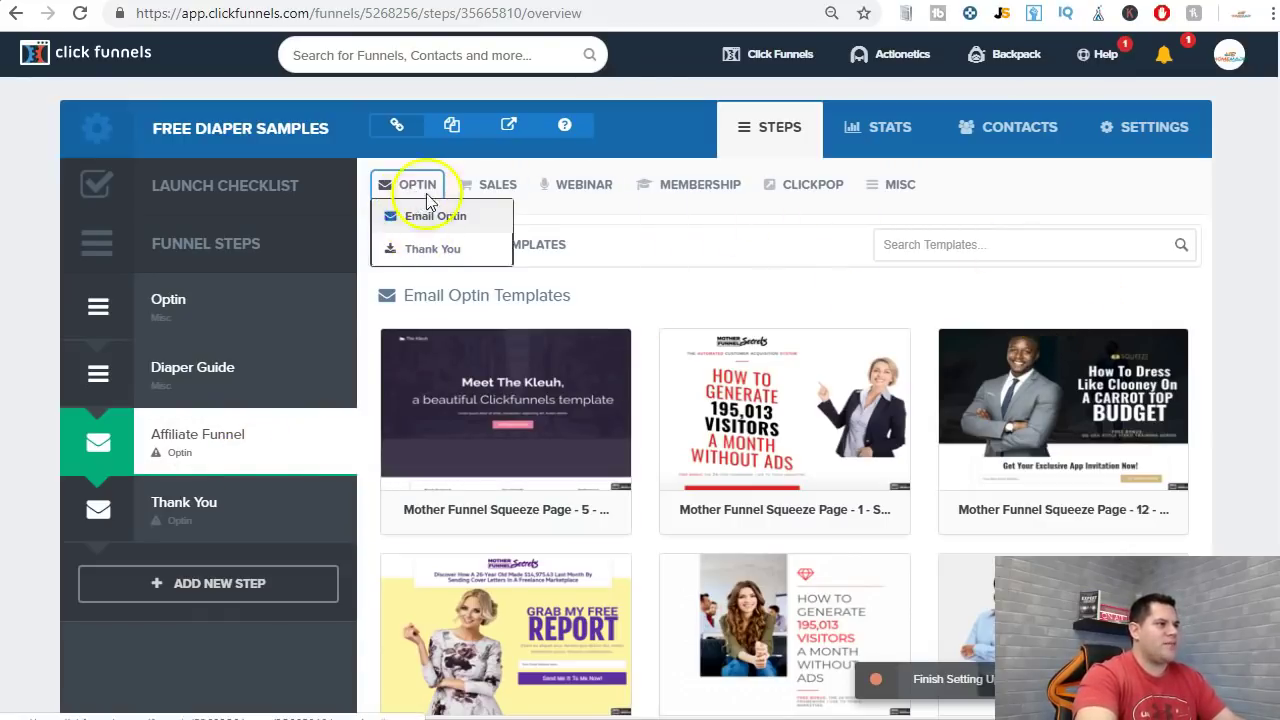
scroll(1100, 230, "down", 3)
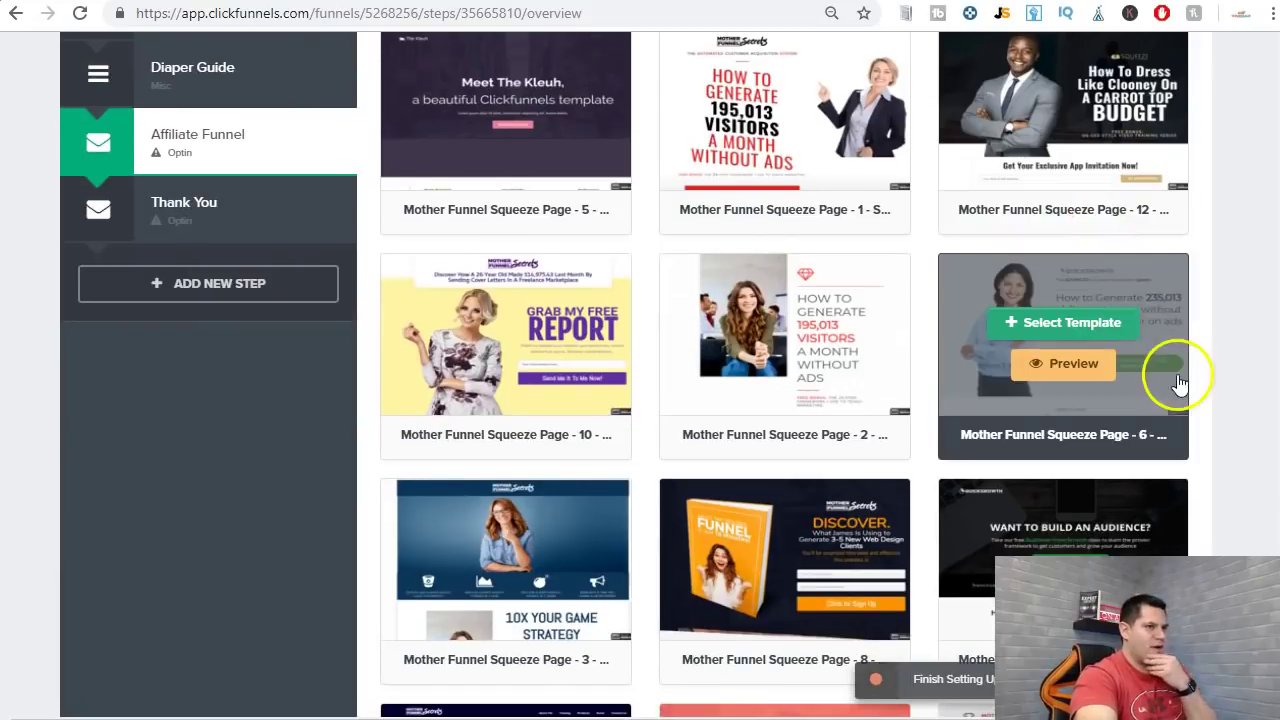
scroll(1214, 362, "down", 5)
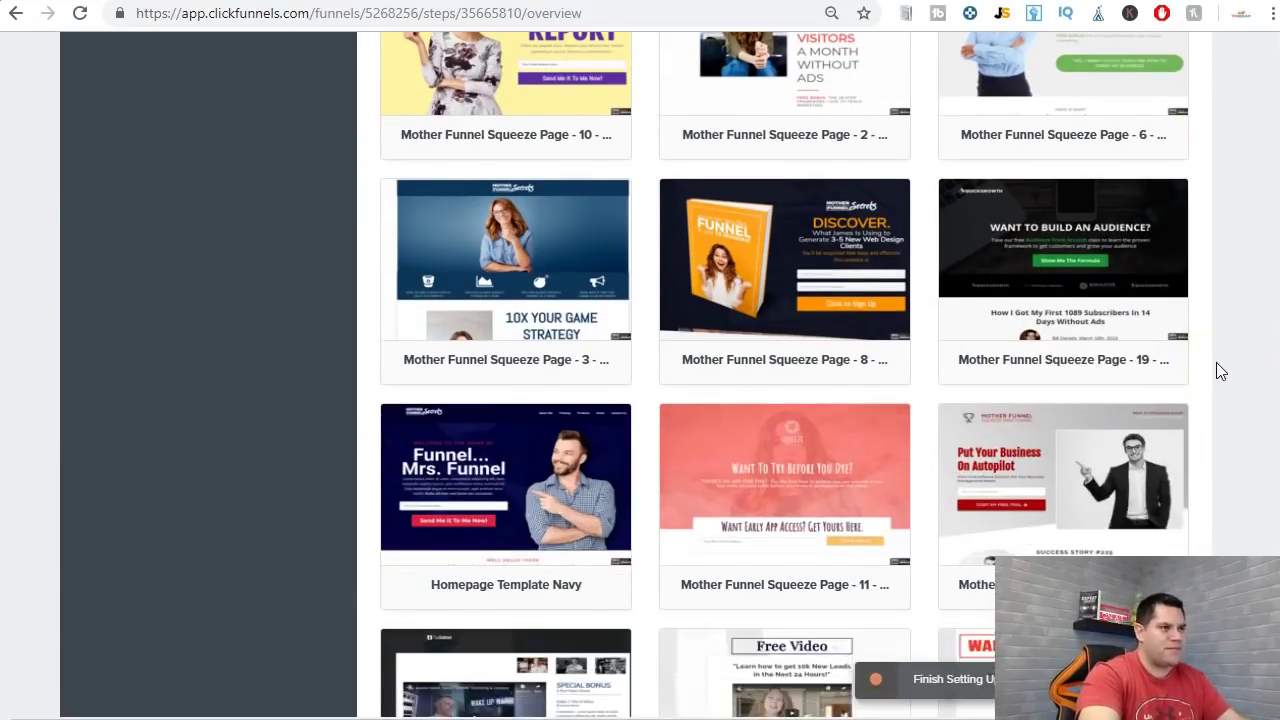
scroll(1143, 337, "down", 3)
scroll(1080, 357, "up", 2)
scroll(1240, 399, "down", 1)
scroll(1240, 399, "down", 1)
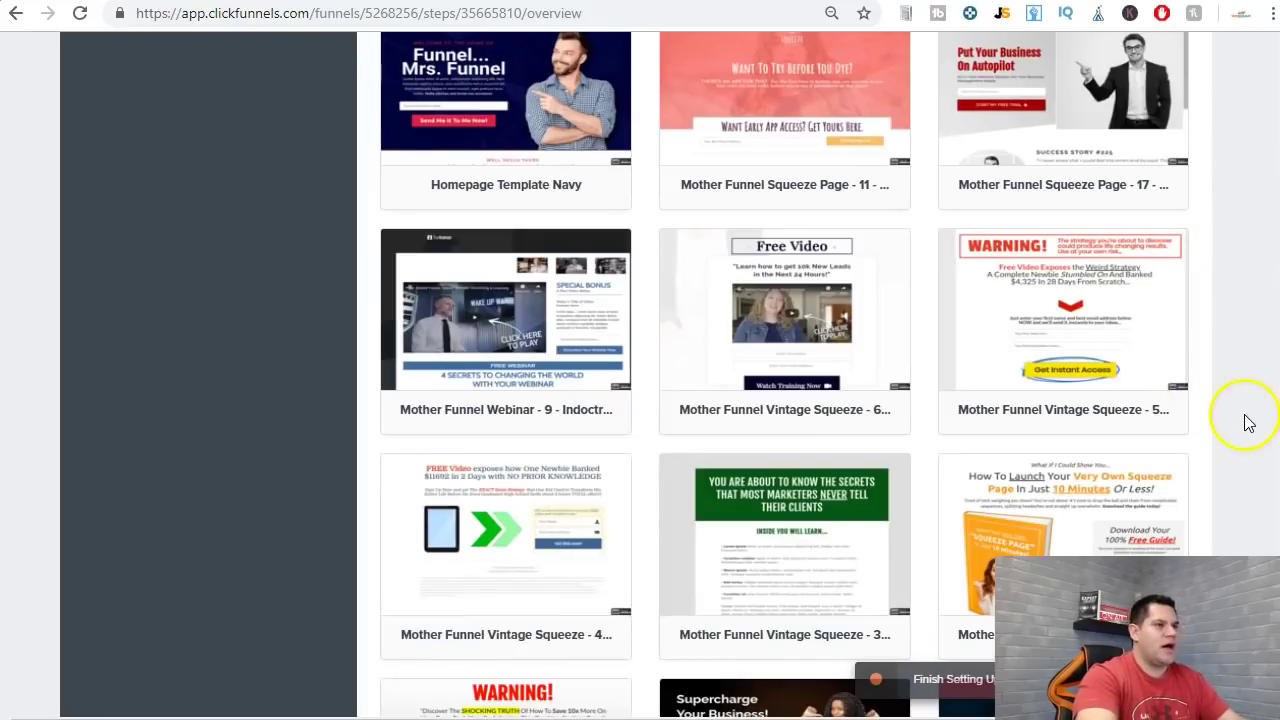
mouse_move(1100, 337)
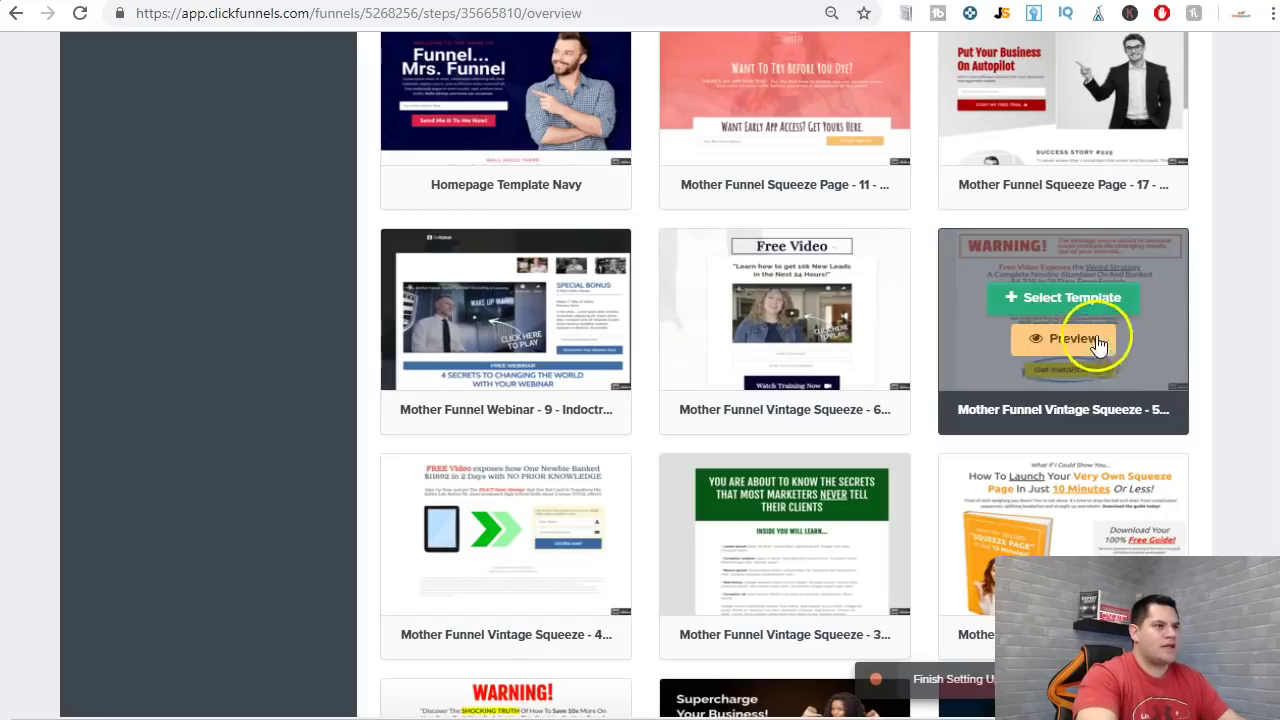
left_click(1062, 298)
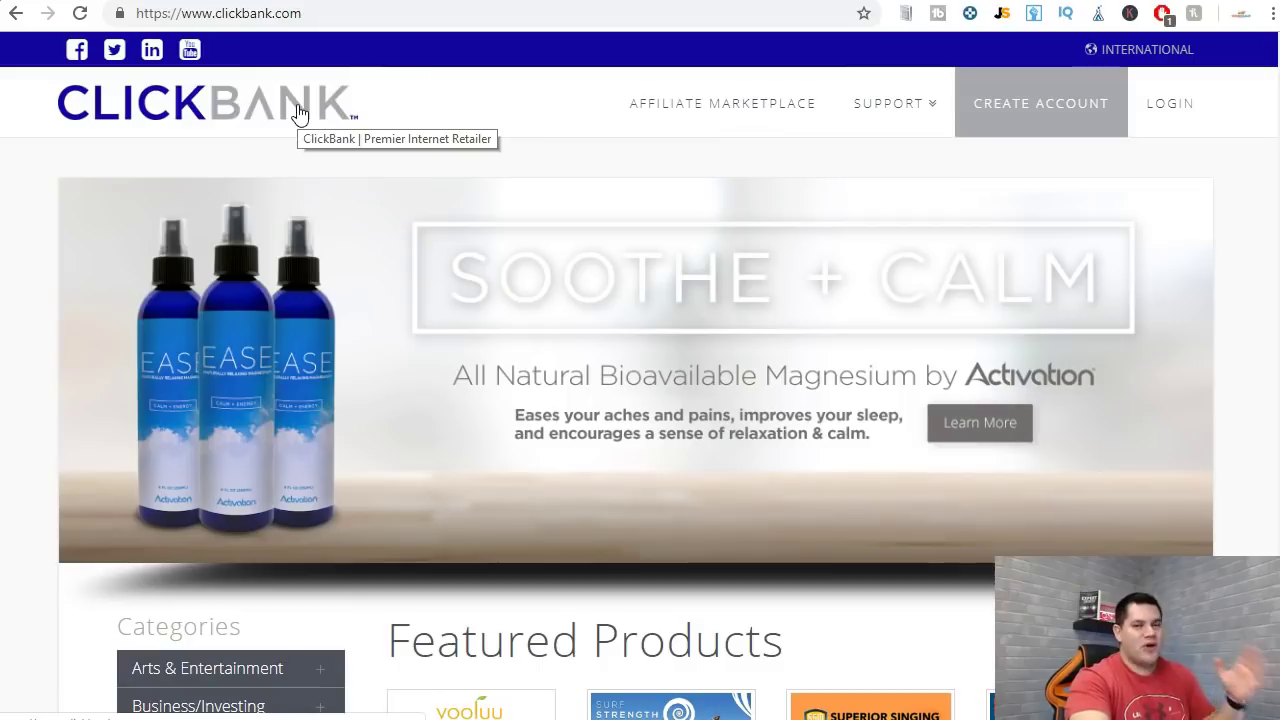
- Open ClickBank's affiliate marketplace and list the products in the Health & Fitness category
left_click(748, 108)
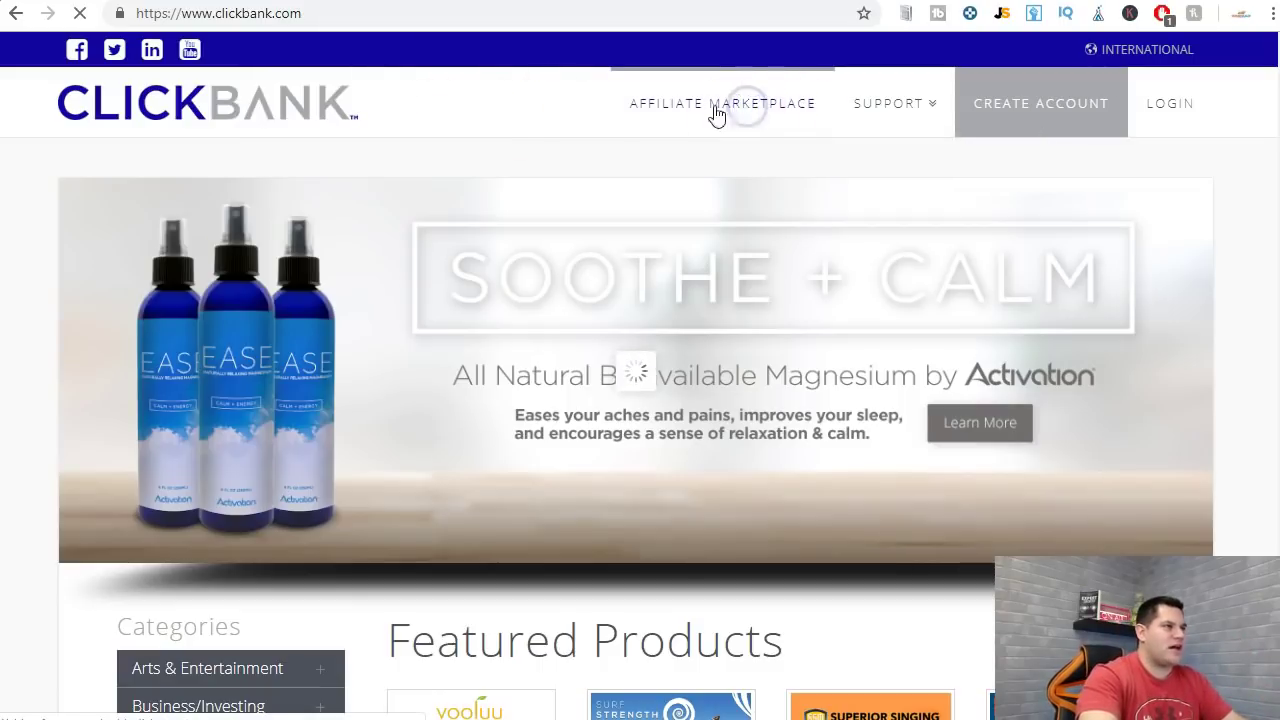
scroll(112, 295, "down", 1)
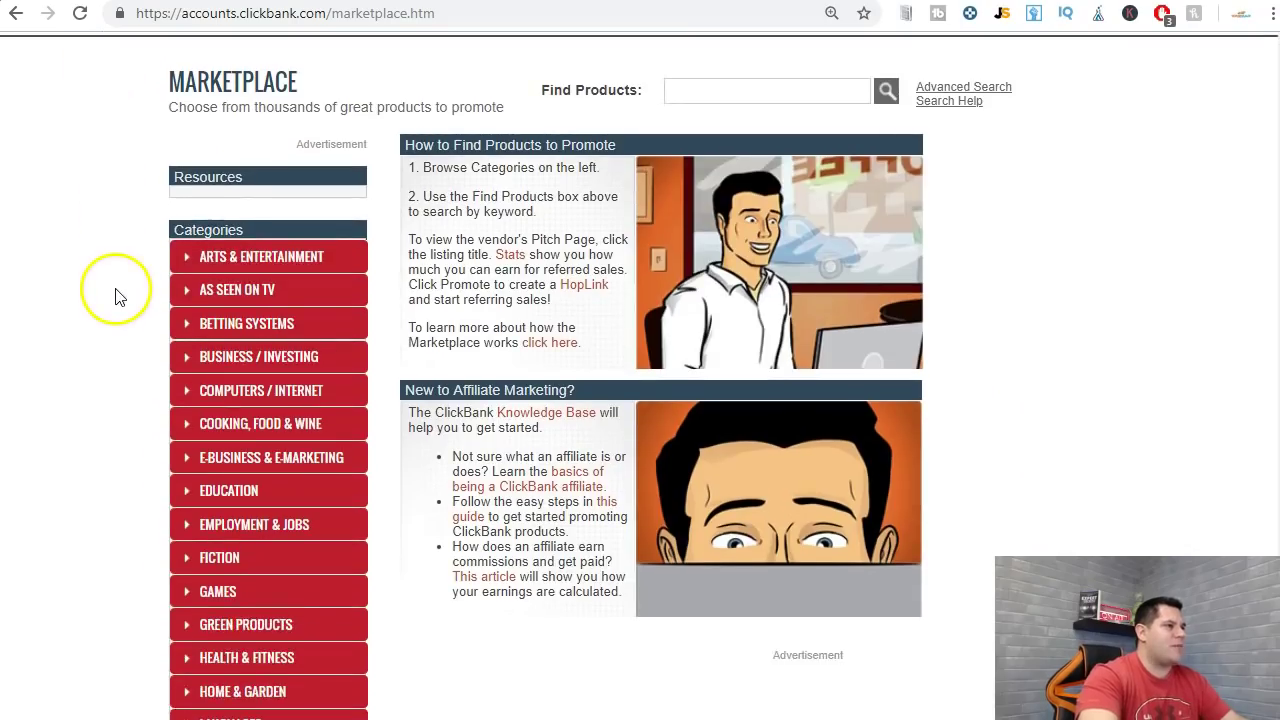
scroll(115, 295, "down", 3)
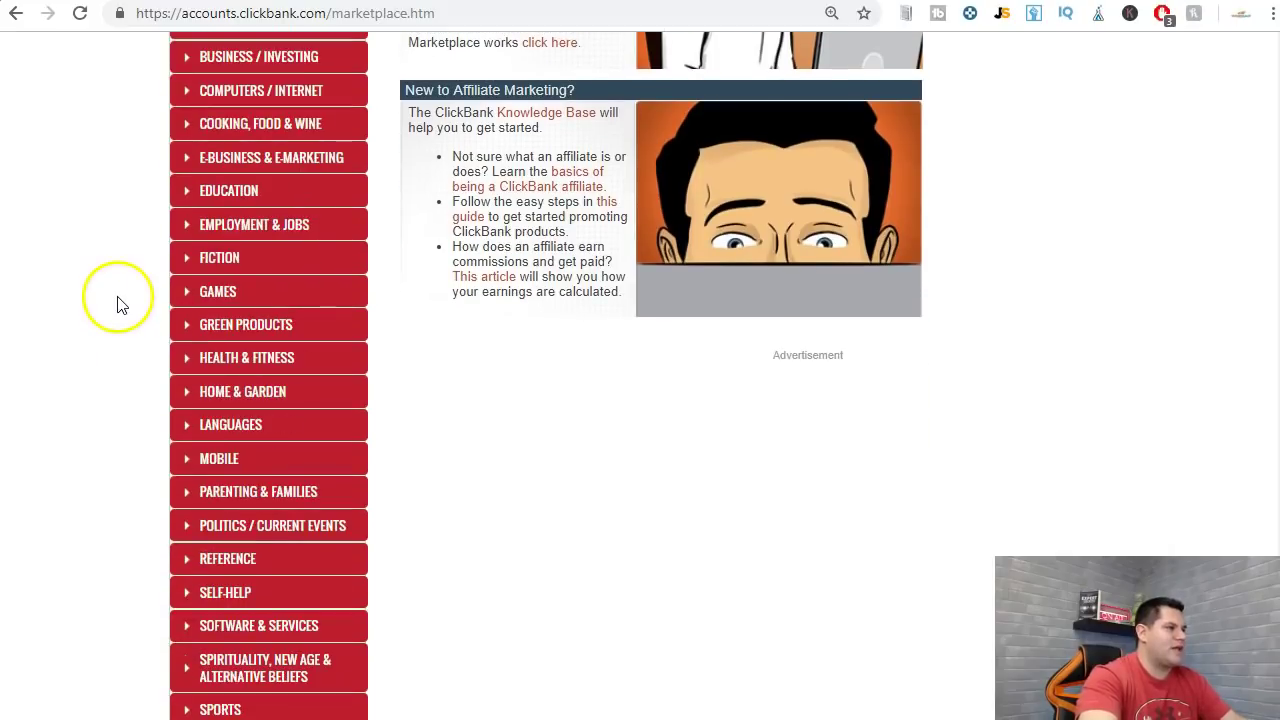
left_click(247, 358)
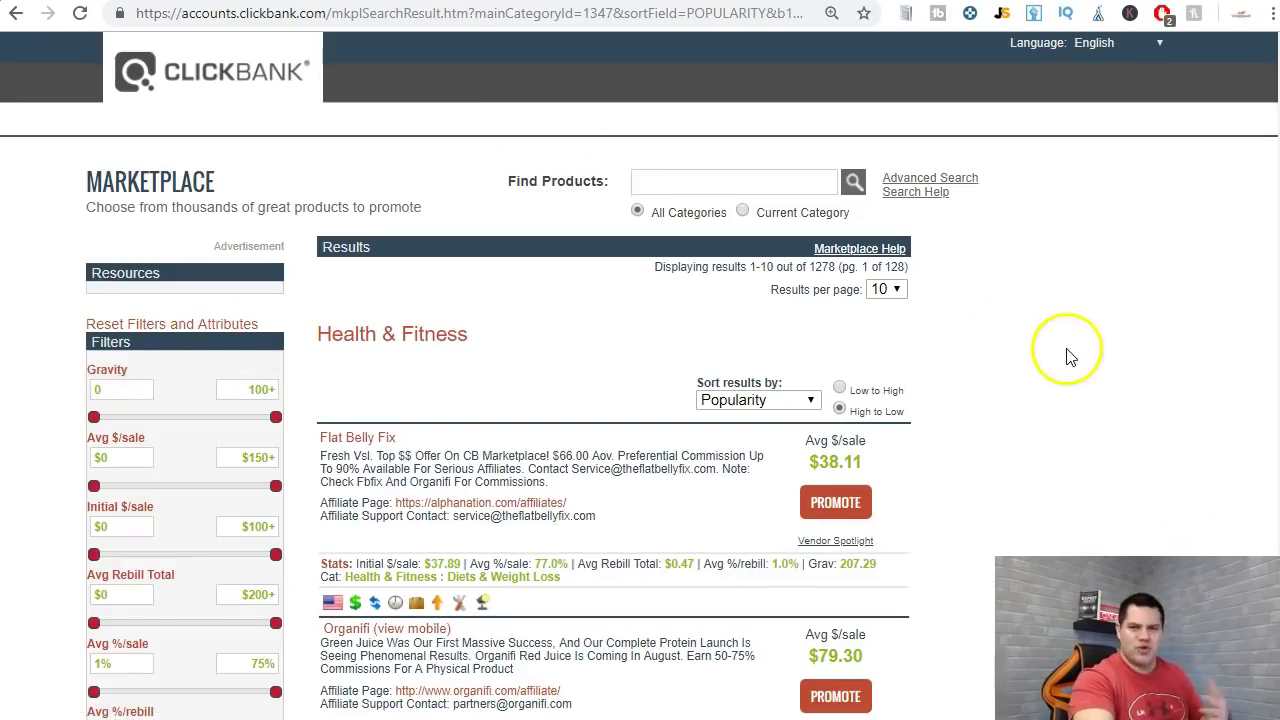
- Look through the Health & Fitness products and open the sales page of Flat Belly Fix
scroll(1058, 356, "down", 1)
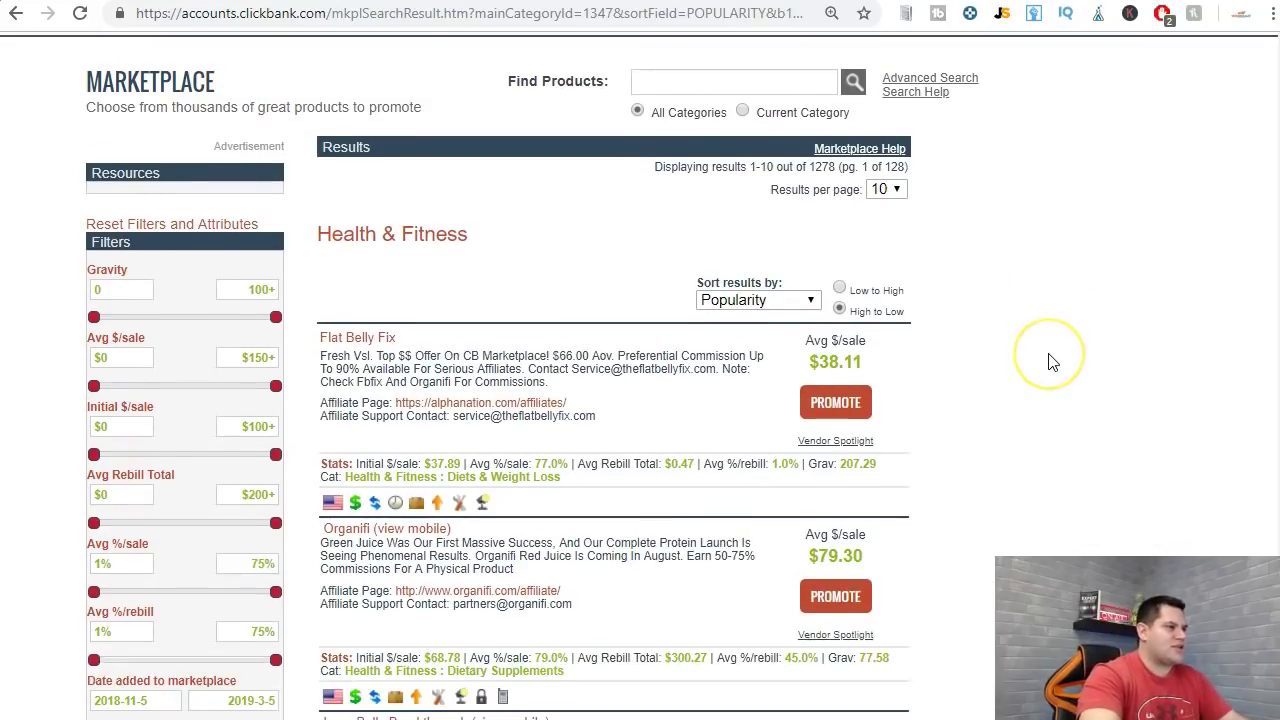
scroll(1053, 362, "down", 1)
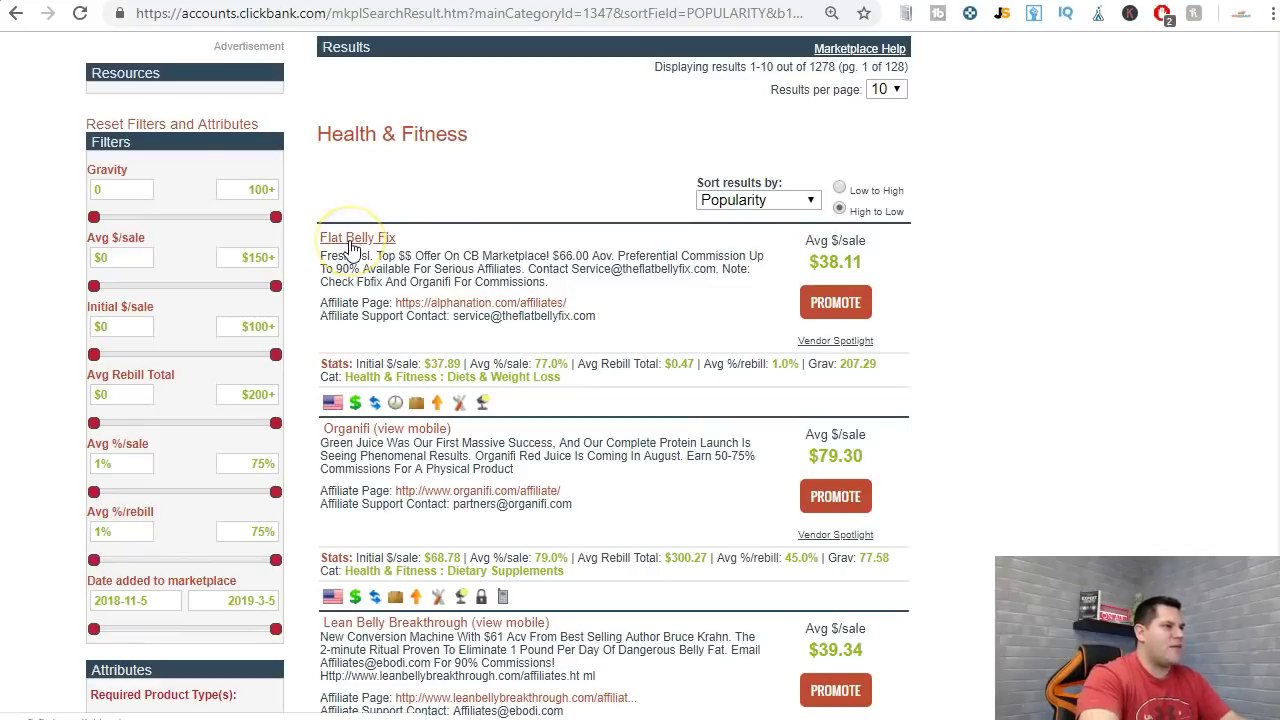
left_click(352, 247)
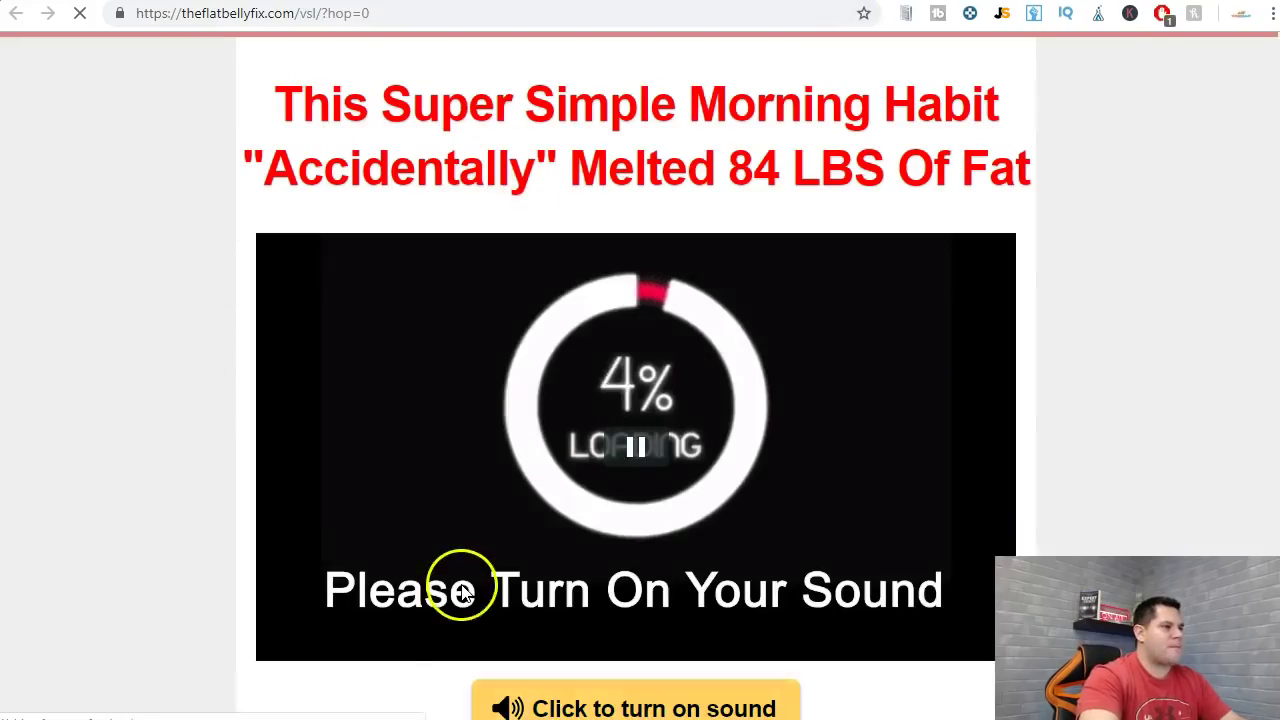
- Pause the Flat Belly Fix sales video, look over the page and dismiss its pop-up offer
left_click(643, 452)
scroll(1158, 408, "down", 5)
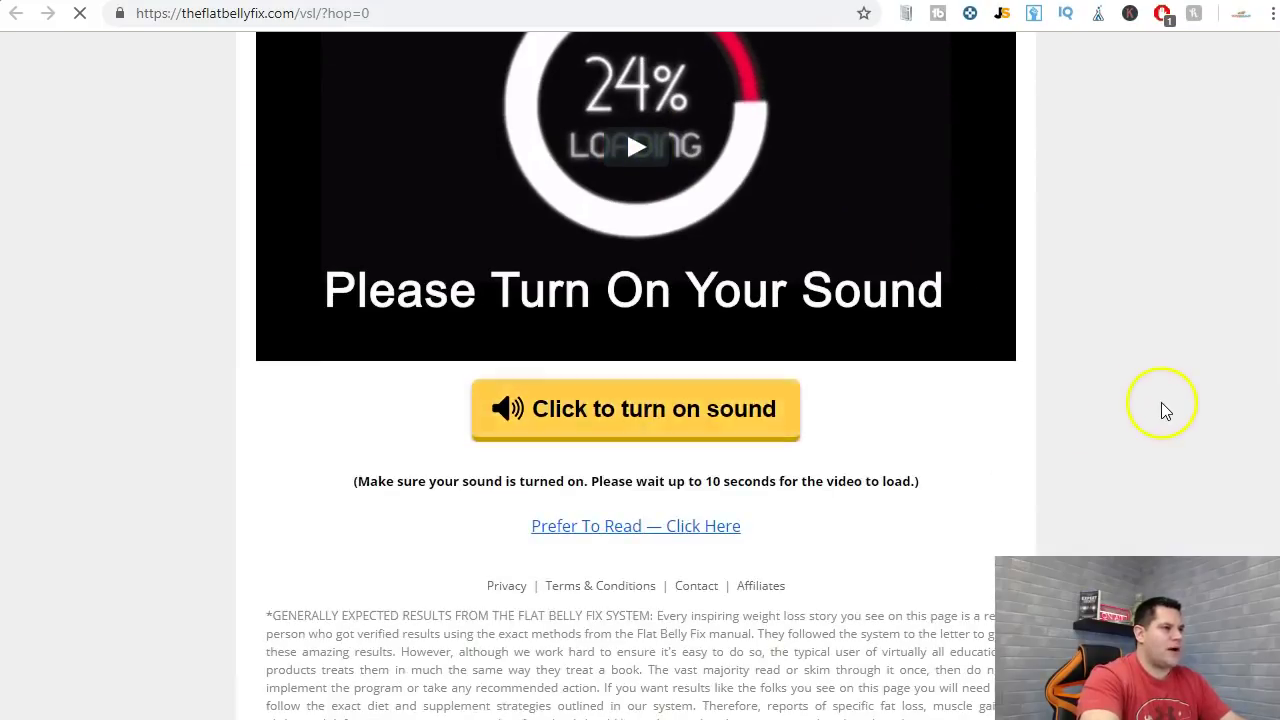
scroll(1150, 410, "up", 5)
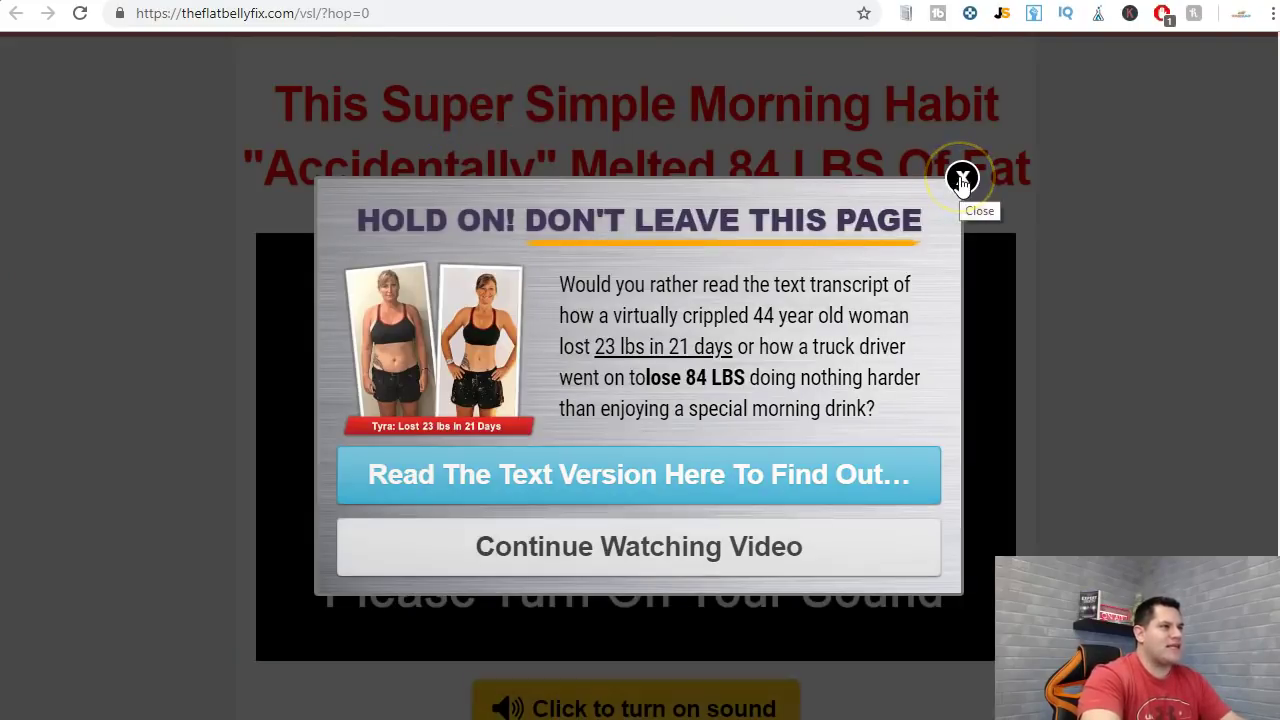
left_click(962, 180)
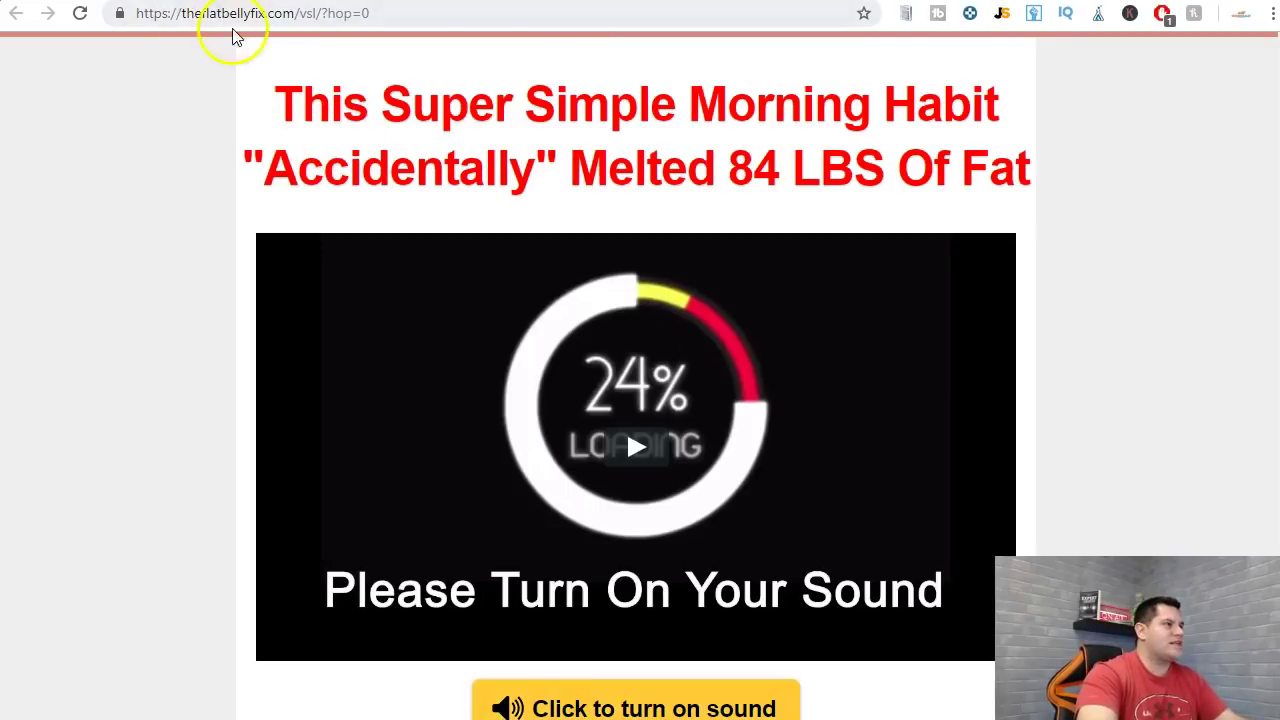
- Switch to YouTube and search for "the flat belly fix review"
left_click(915, 1)
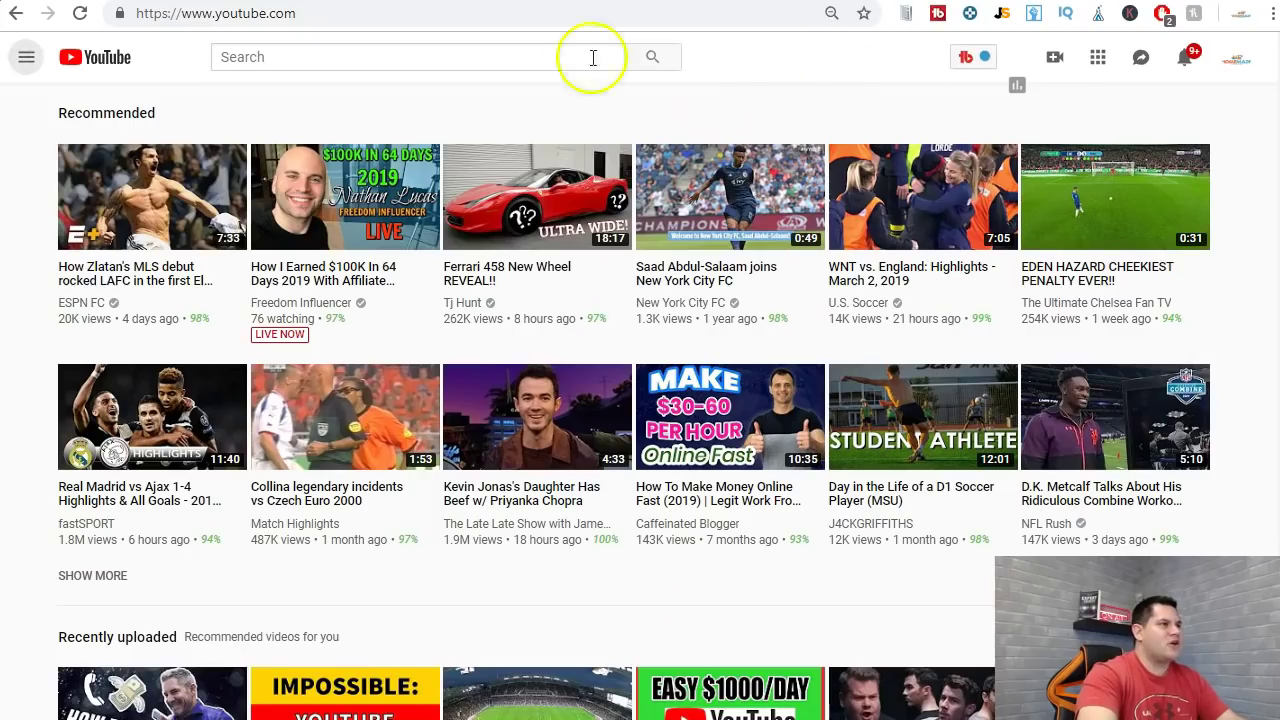
left_click(318, 52)
type("the")
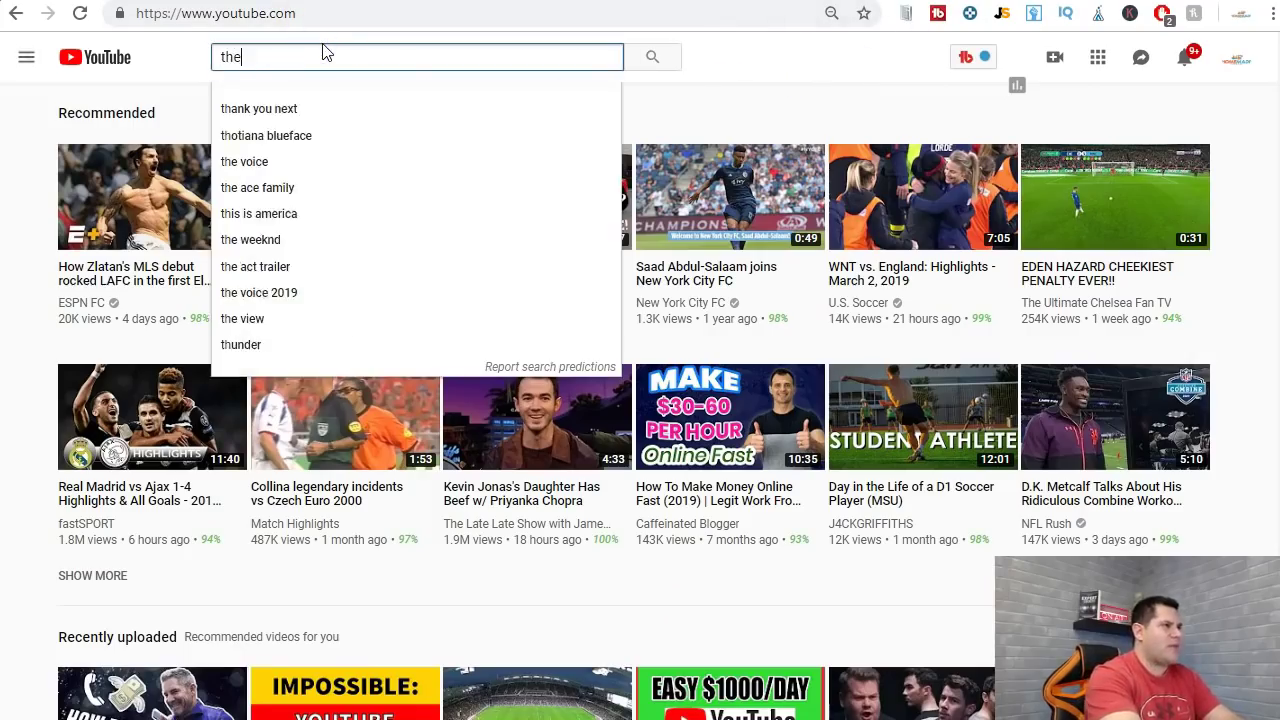
type(" flat belly fix review")
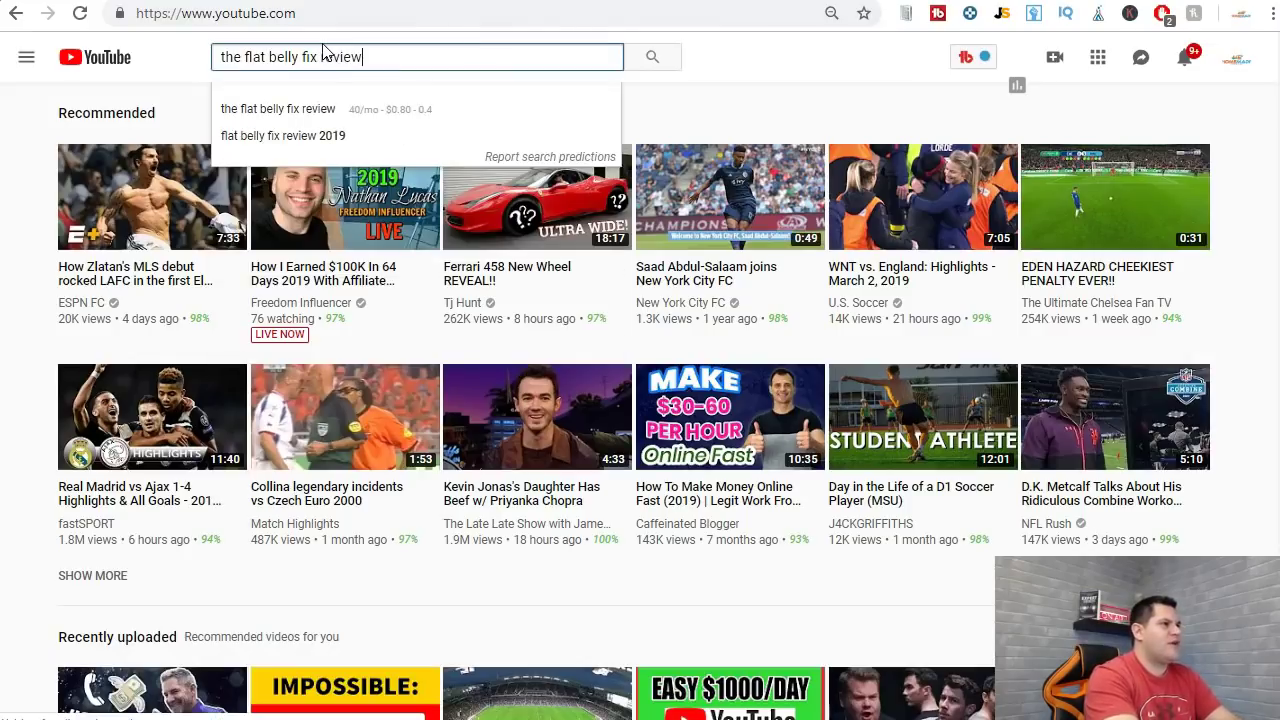
key("Return")
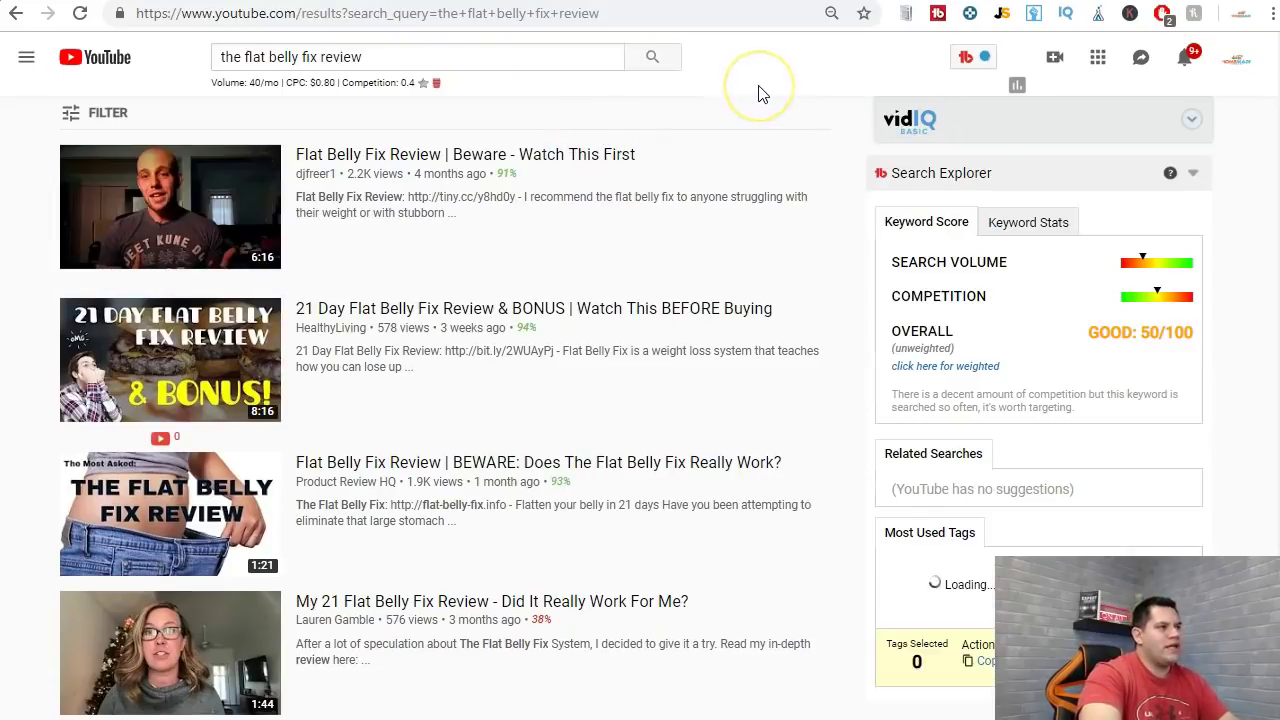
- Open the Product Review HQ video on Flat Belly Fix, pause it, skim through its slides and look over its description
mouse_move(220, 225)
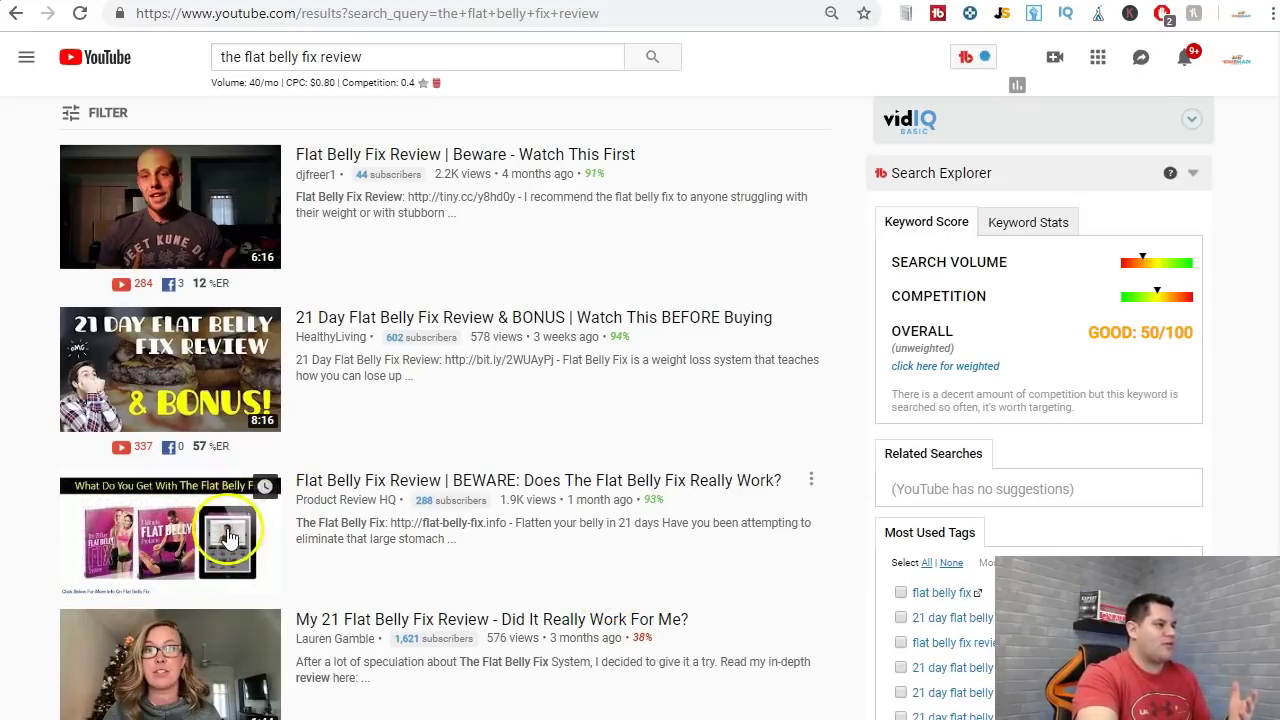
left_click(352, 488)
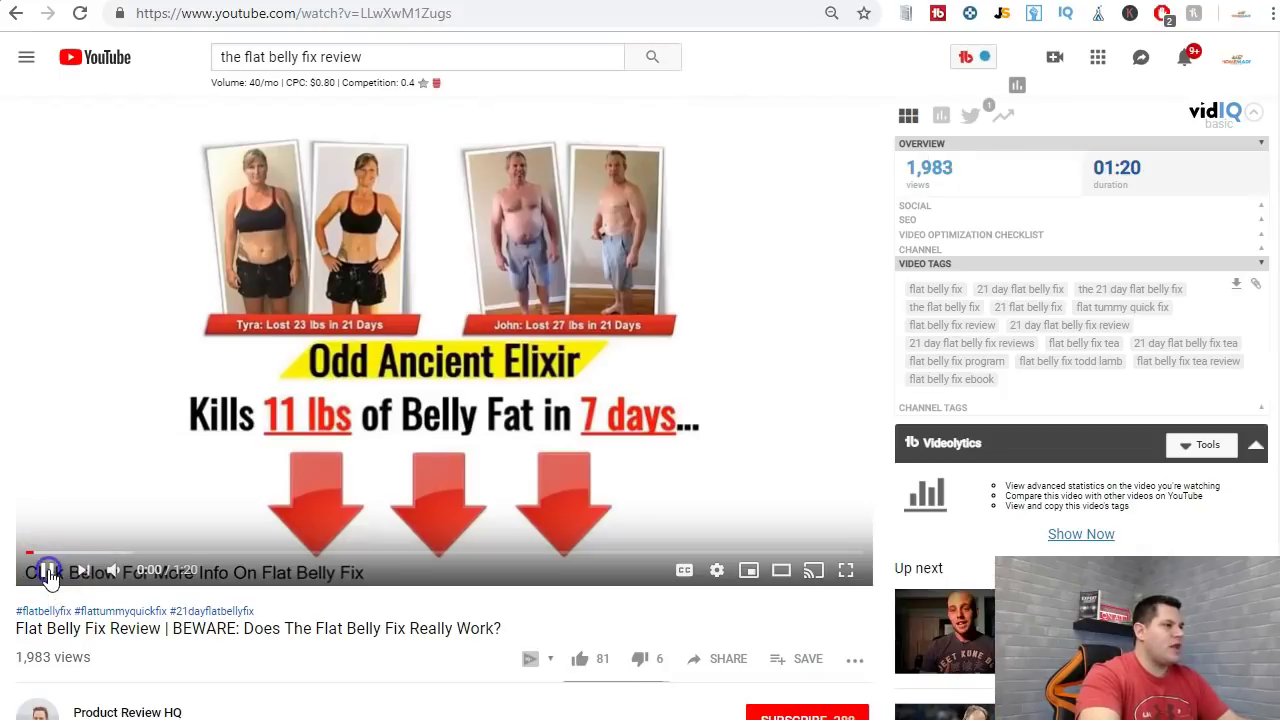
left_click(50, 578)
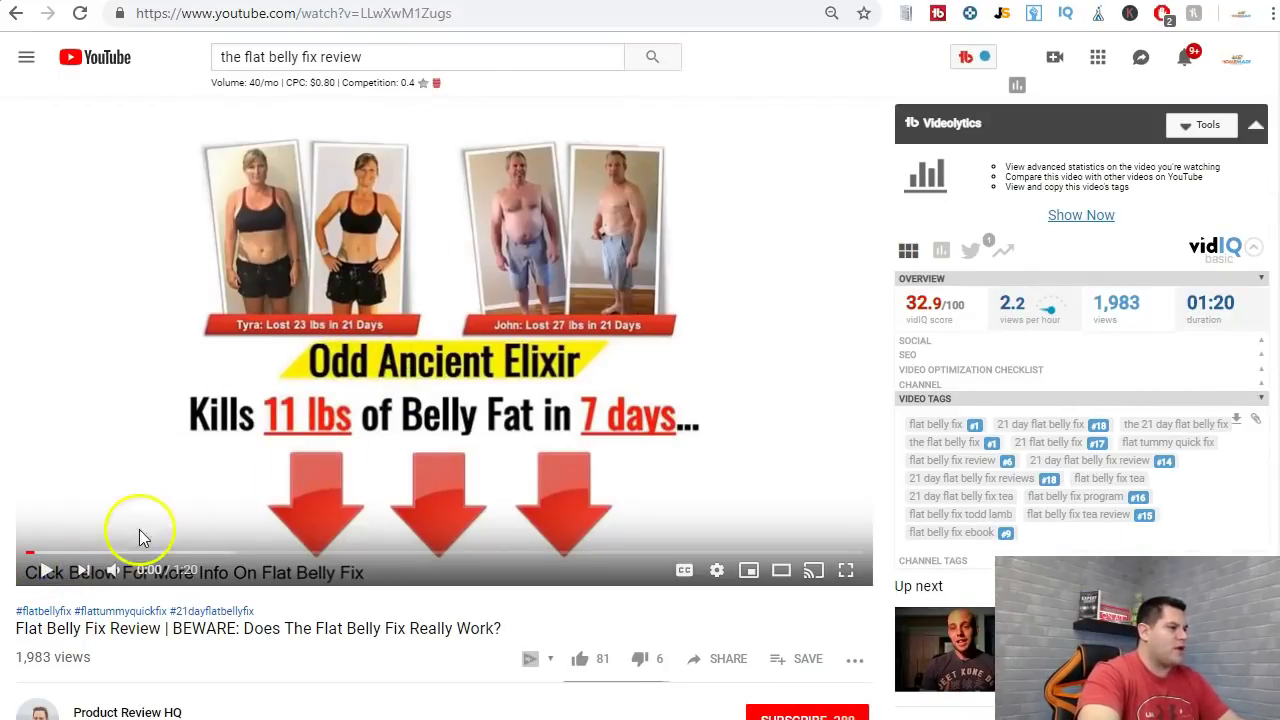
left_click(67, 552)
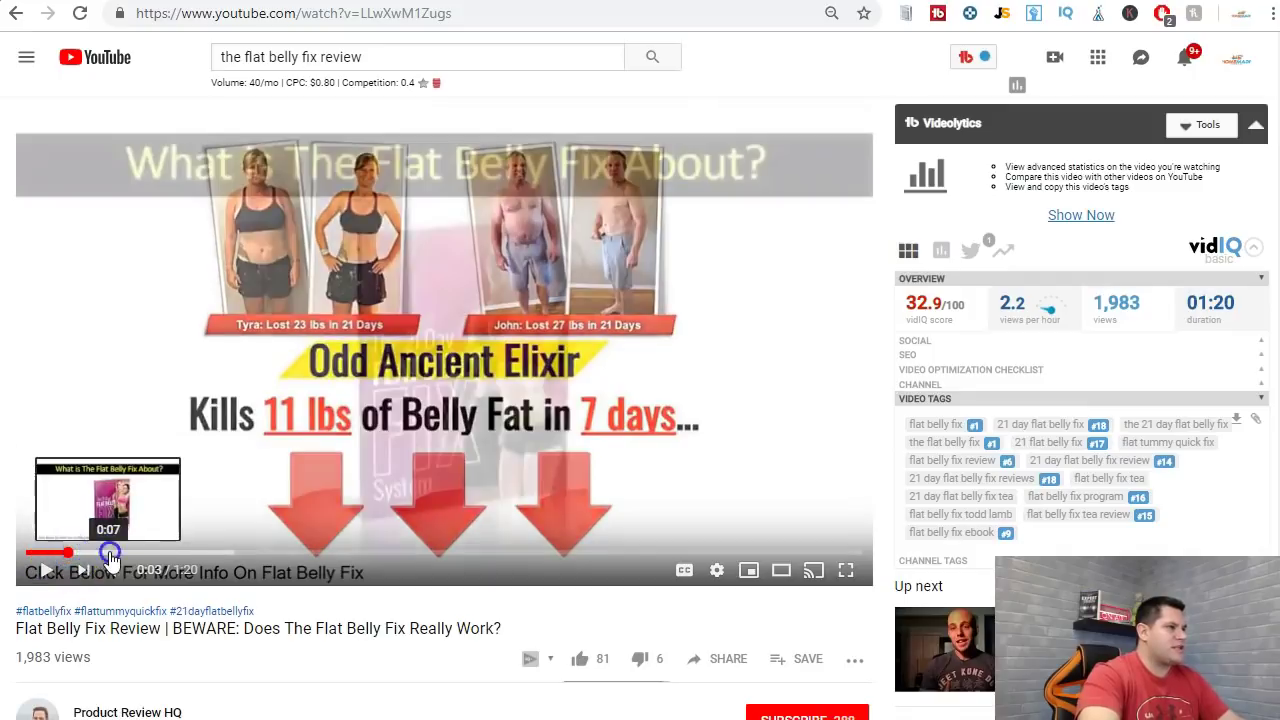
left_click_drag(110, 556, 274, 546)
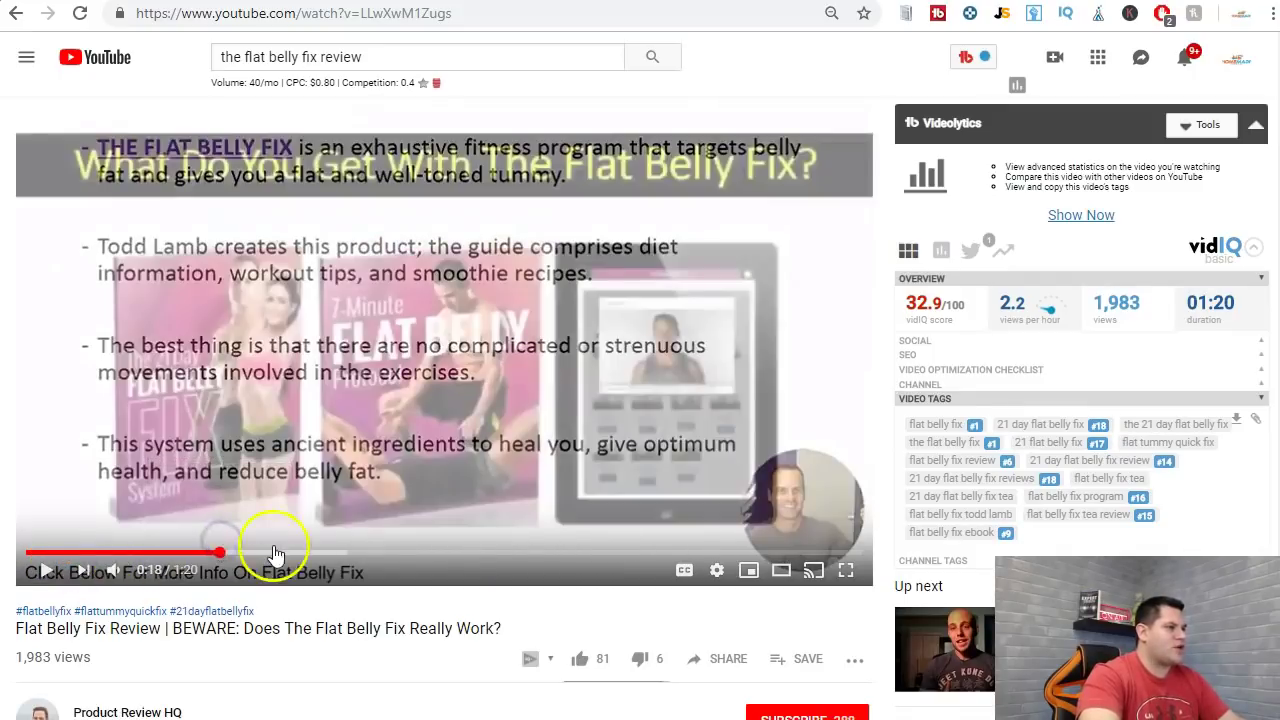
scroll(532, 437, "down", 1)
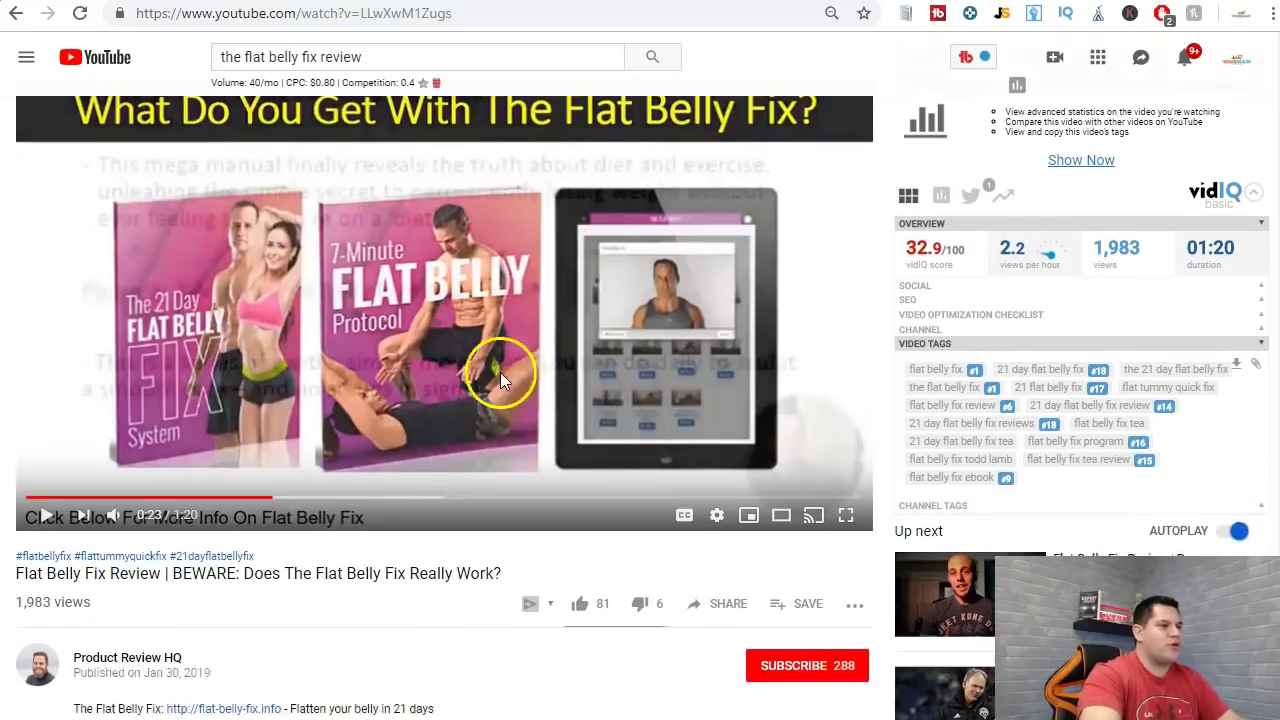
scroll(463, 316, "up", 1)
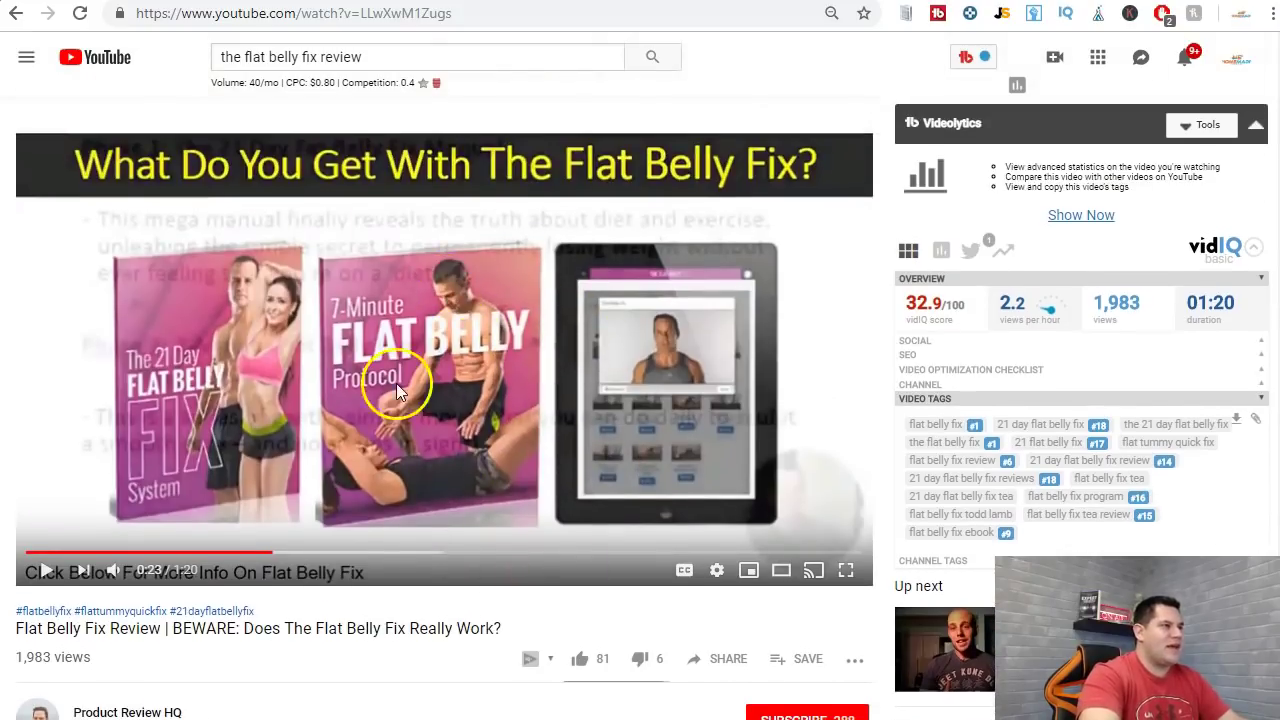
scroll(392, 325, "down", 1)
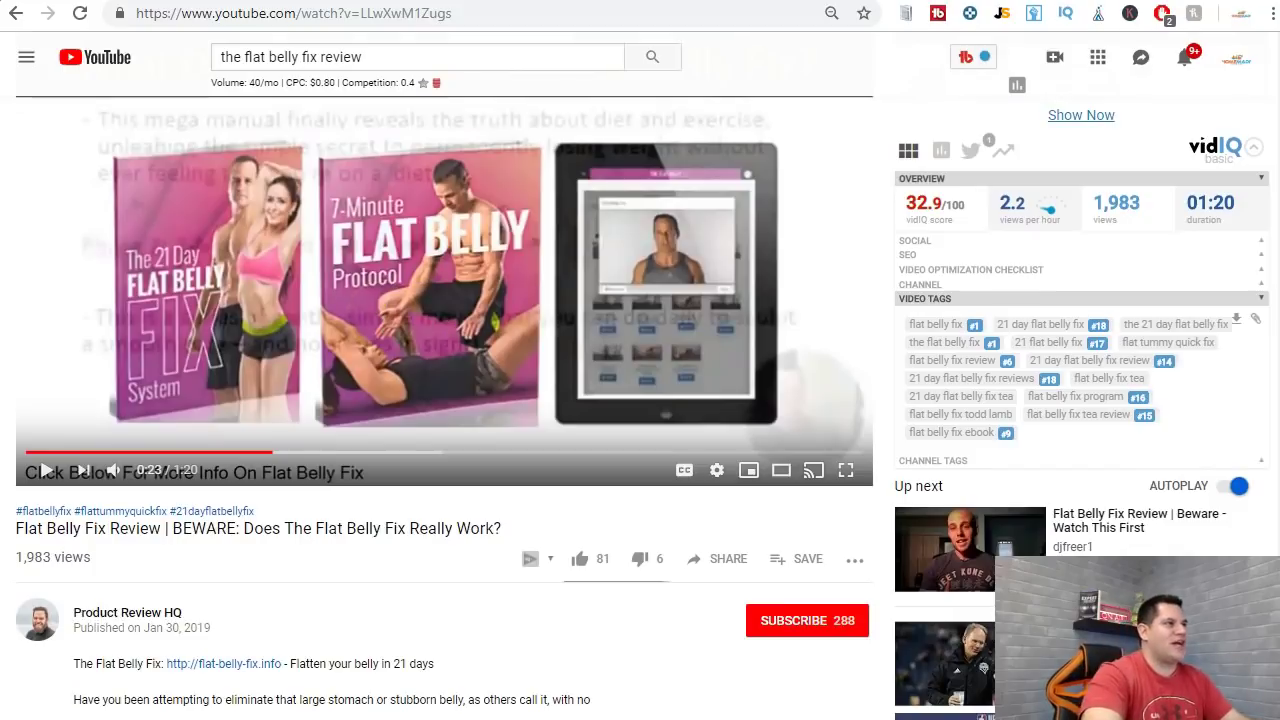
- Return to the ClickFunnels squeeze page editor and delete the Mother Funnel Secrets logo from the footer
left_click(370, 1)
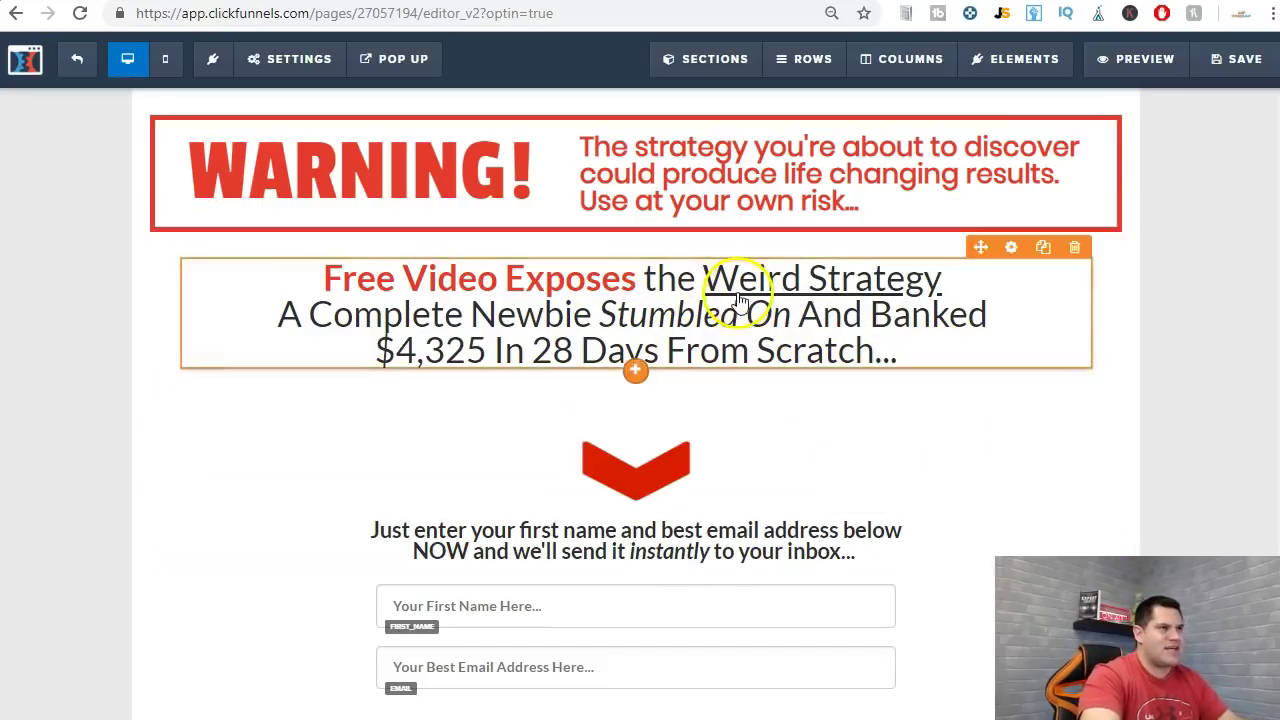
scroll(850, 300, "down", 1)
scroll(853, 306, "down", 2)
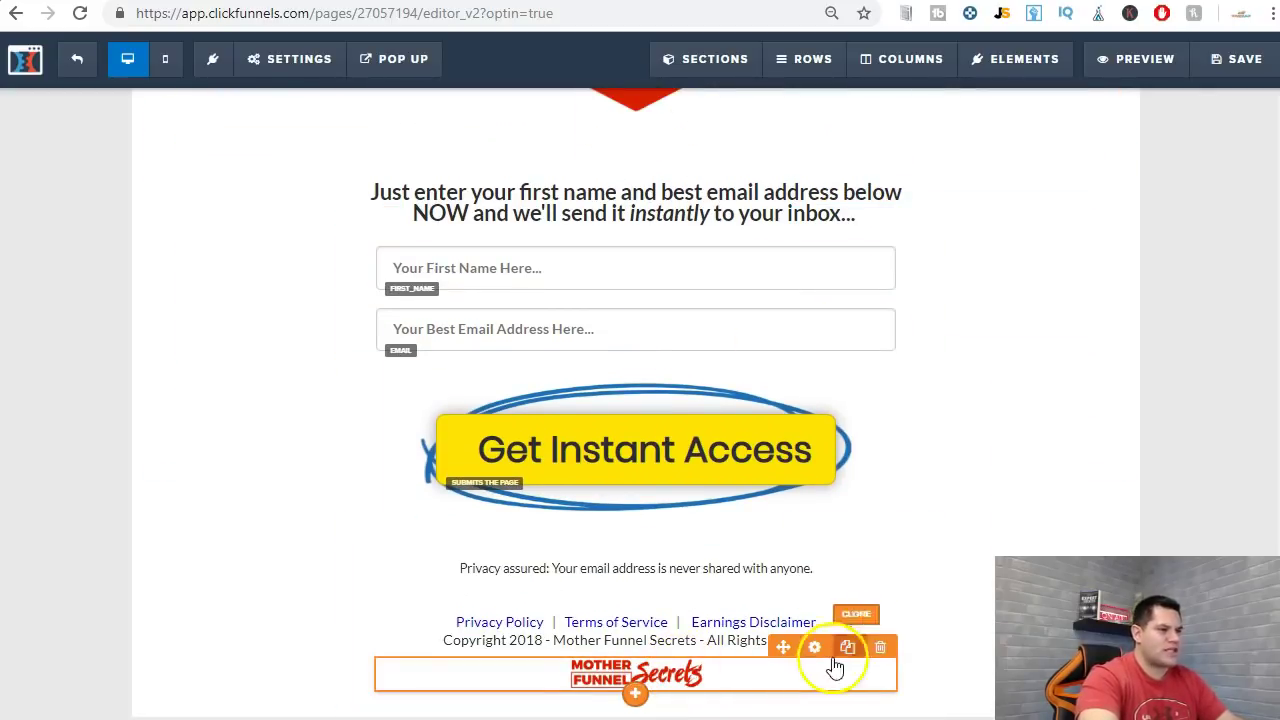
left_click(880, 647)
left_click(749, 126)
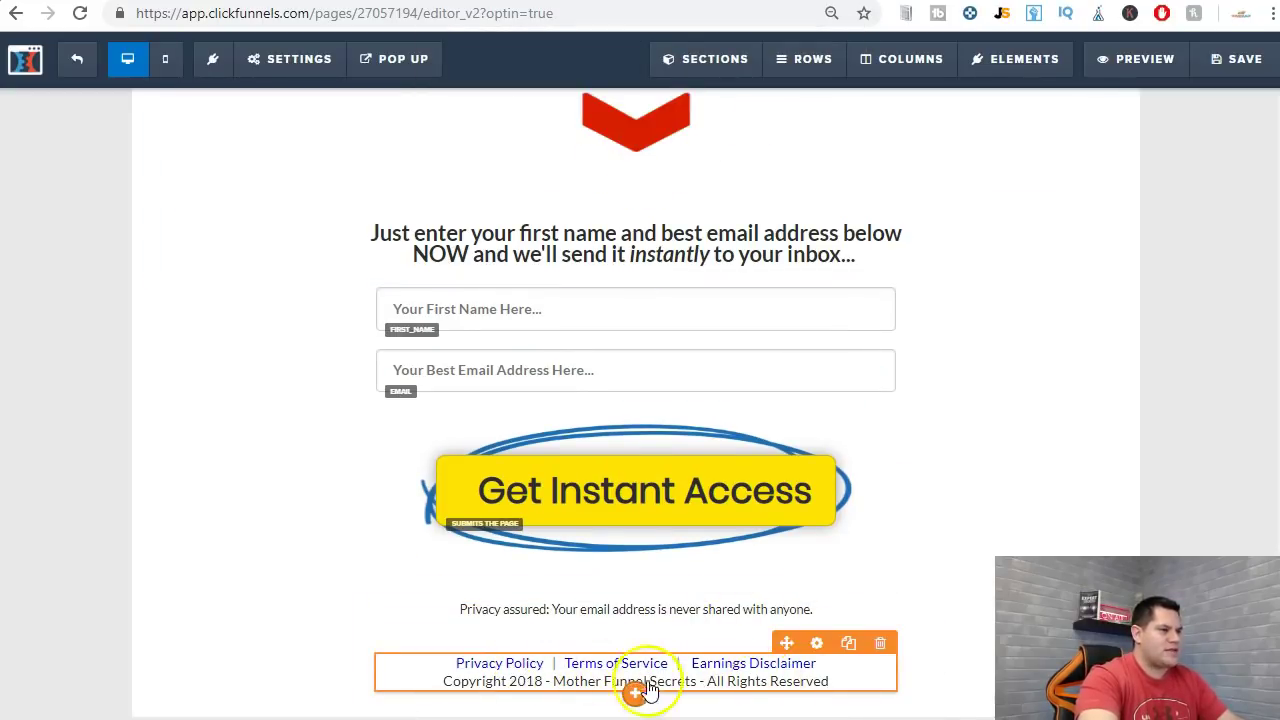
- Replace "Mother Funnel Secrets" in the footer's copyright line with "Fat Loss Formula"
left_click(606, 682)
left_click_drag(698, 681, 558, 683)
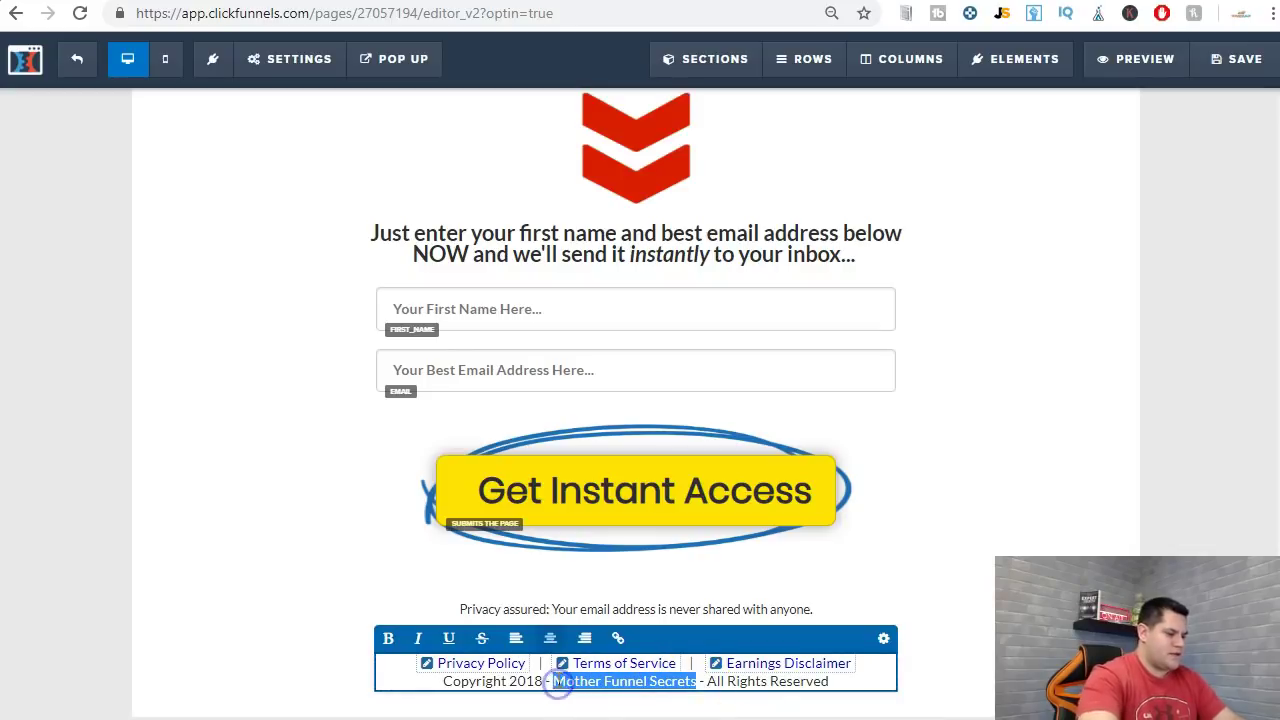
type("Fat Loss For")
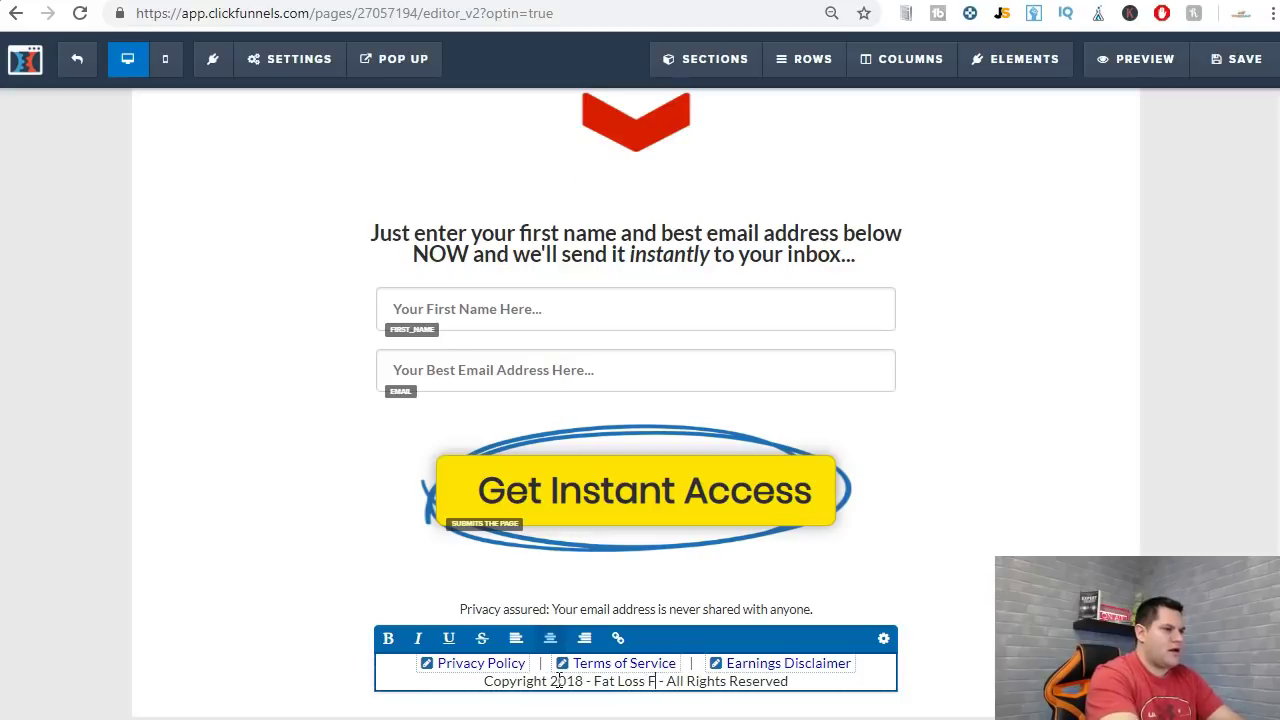
type("mula")
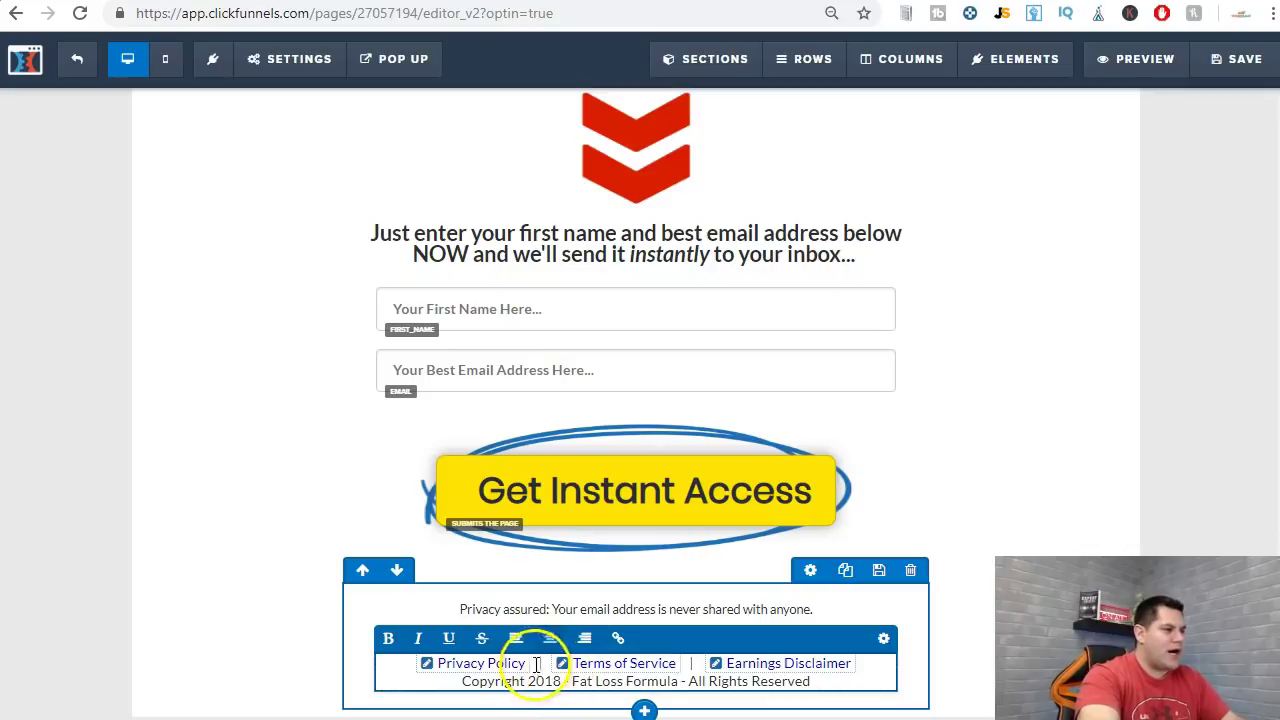
- Remove the Privacy Policy, Terms of Service and Earnings Disclaimer links and their empty line from the footer
left_click_drag(868, 663, 396, 670)
key("BackSpace")
left_click(458, 681)
key("BackSpace")
left_click(1034, 566)
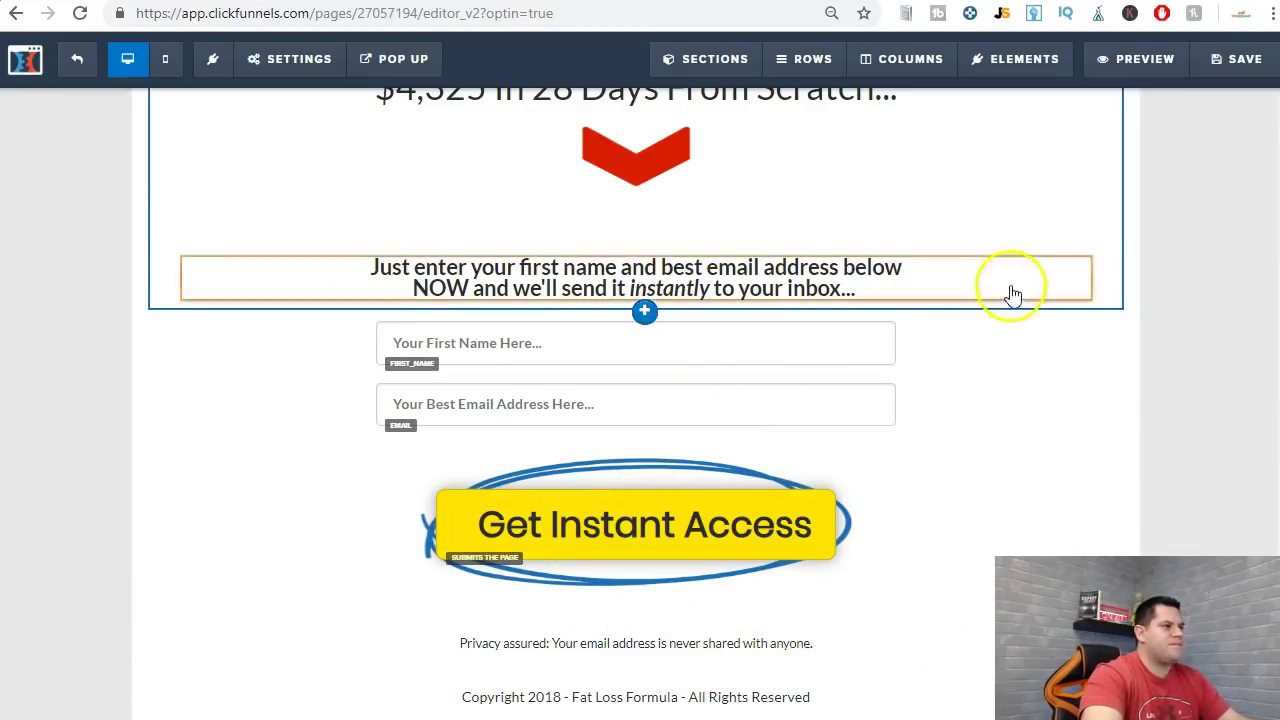
- Review the Flat Belly Fix sales page for headline ideas and play a short part of its video
scroll(1074, 349, "up", 2)
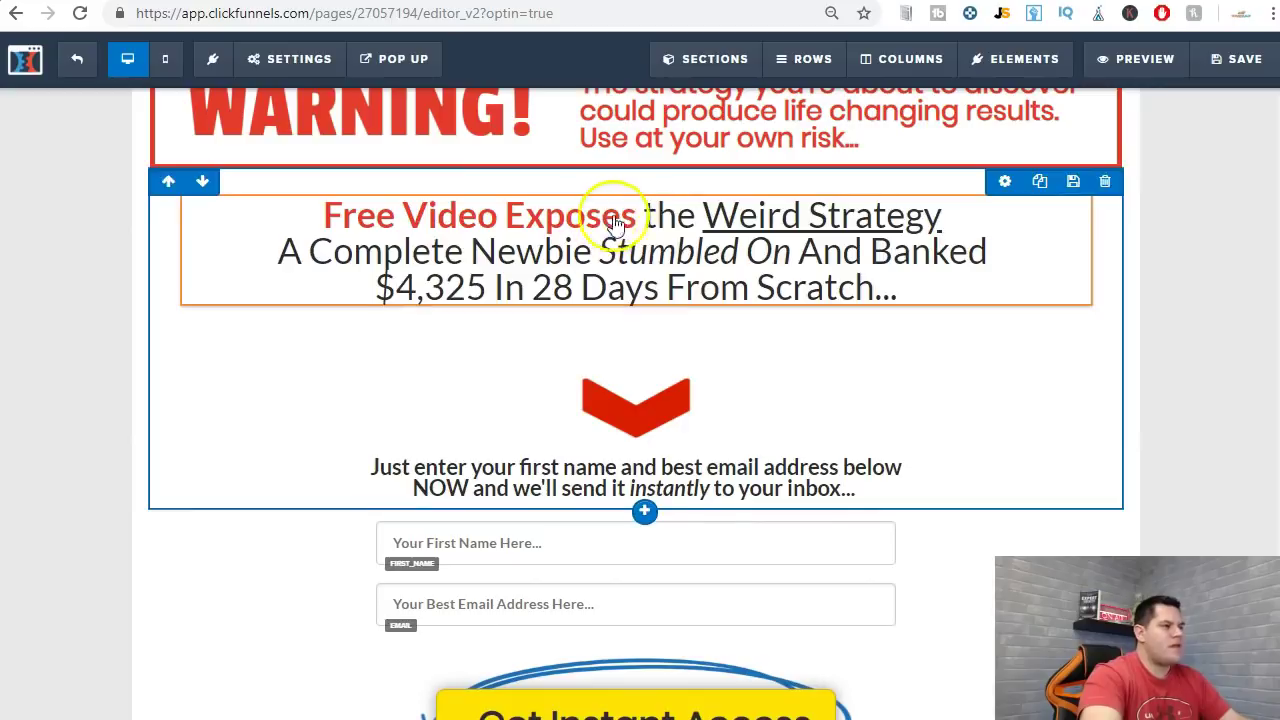
left_click(643, 218)
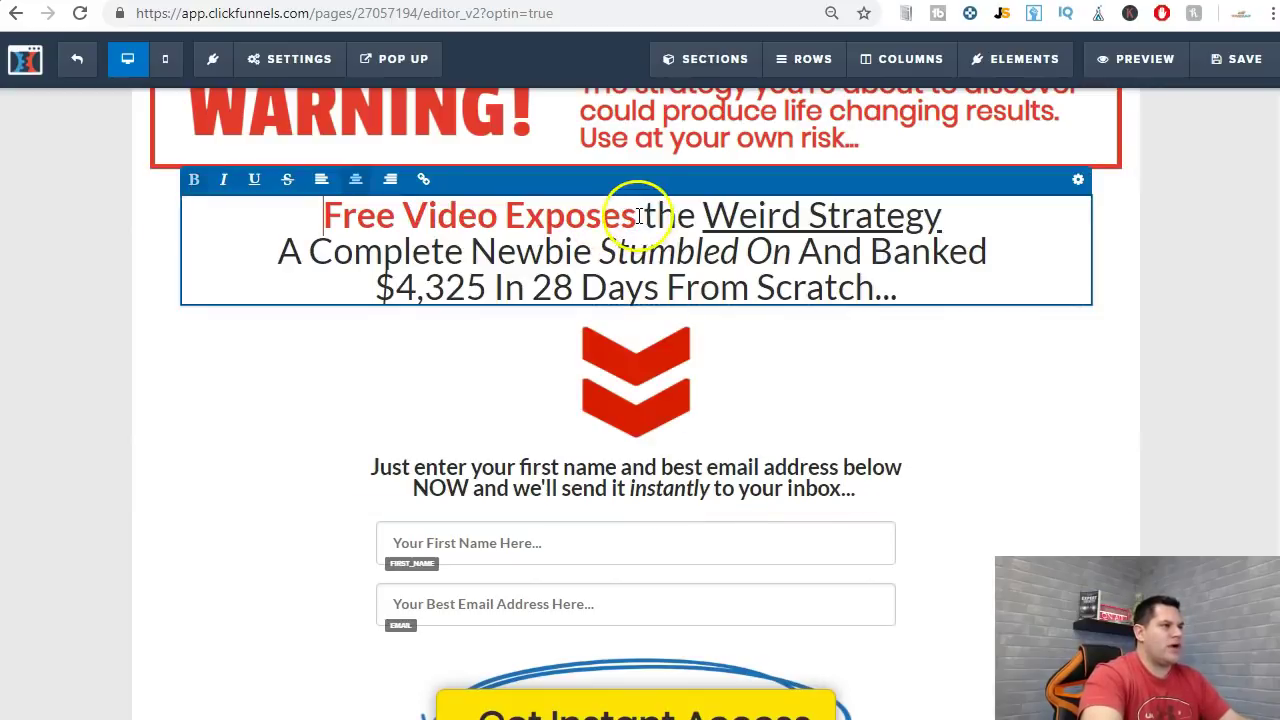
key("ctrl+Tab")
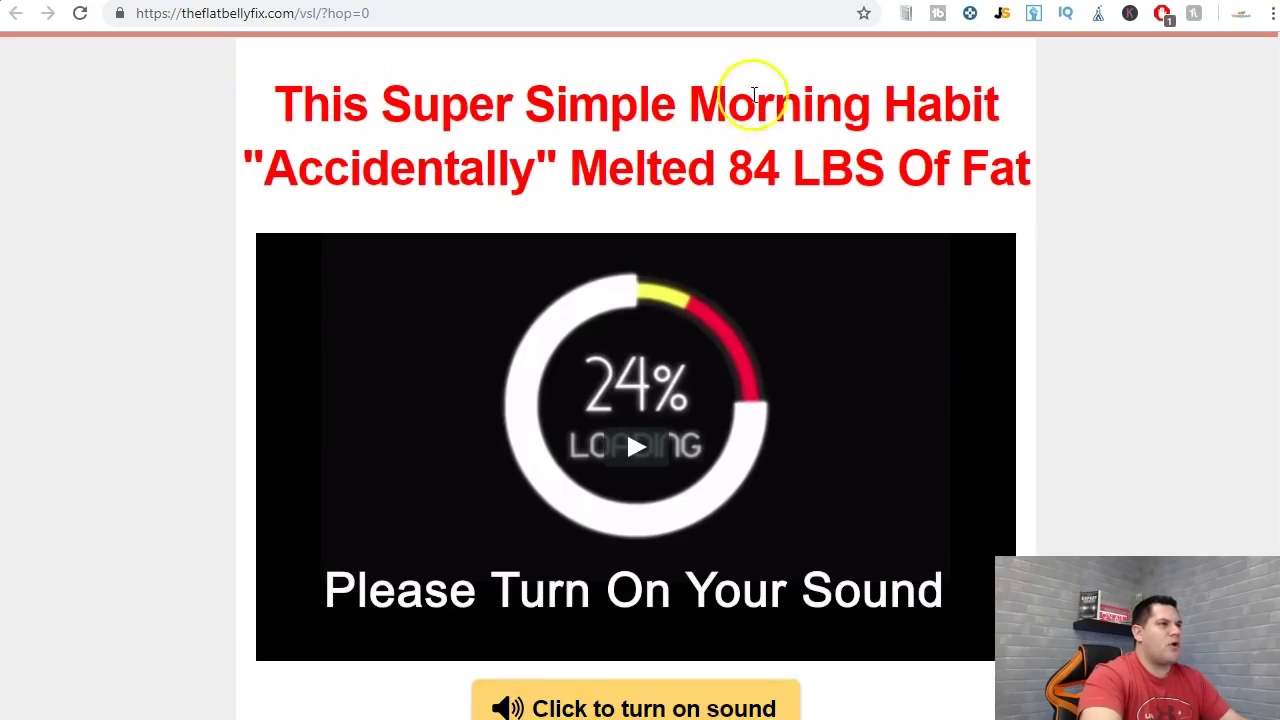
scroll(846, 391, "down", 4)
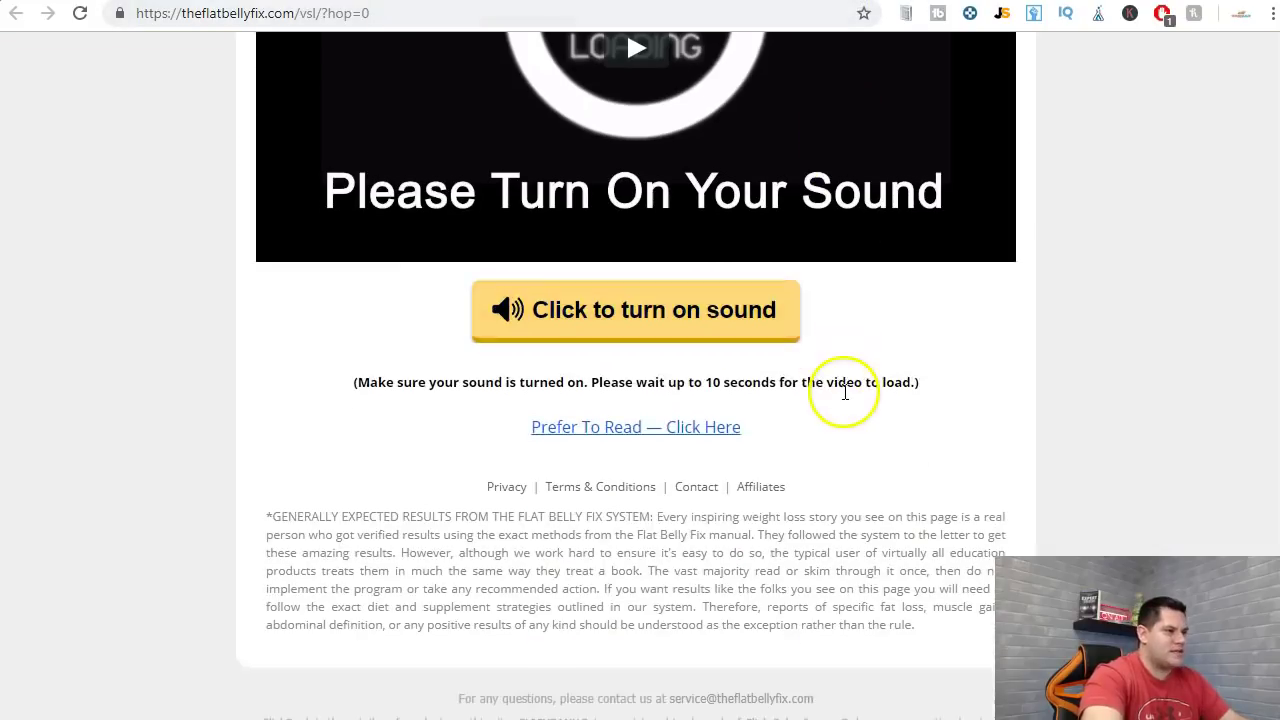
scroll(843, 394, "up", 3)
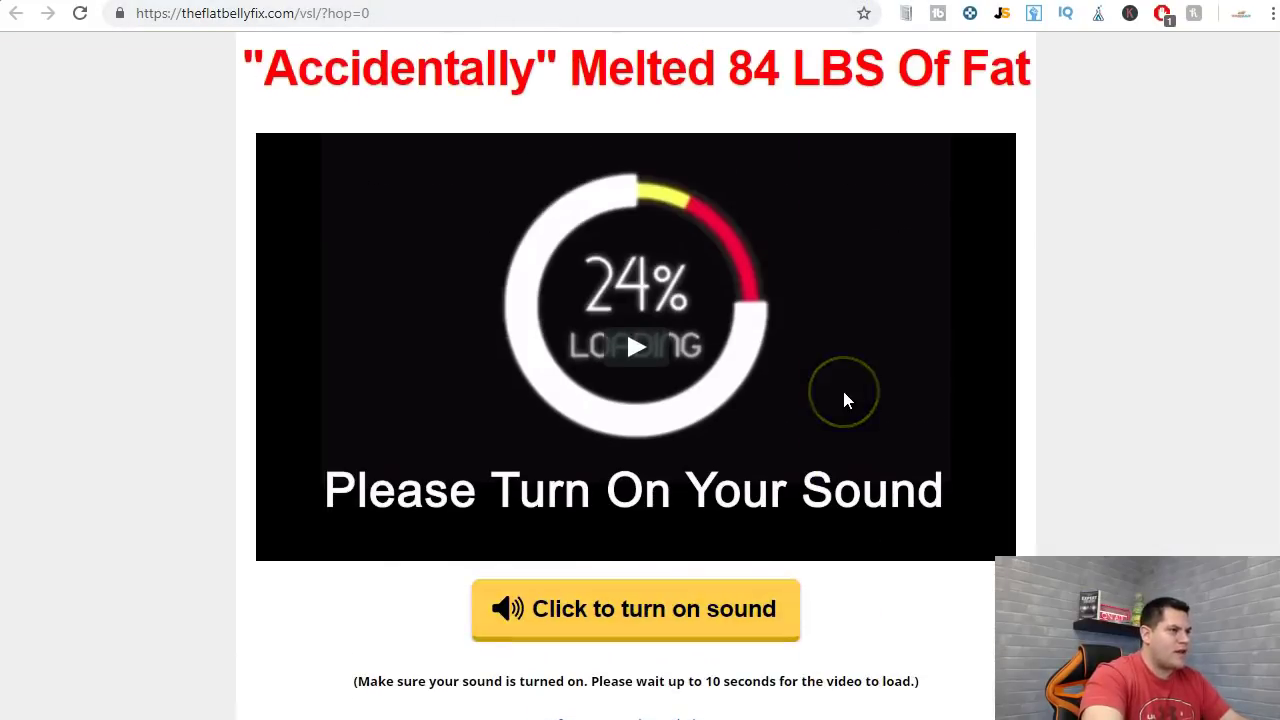
left_click(635, 345)
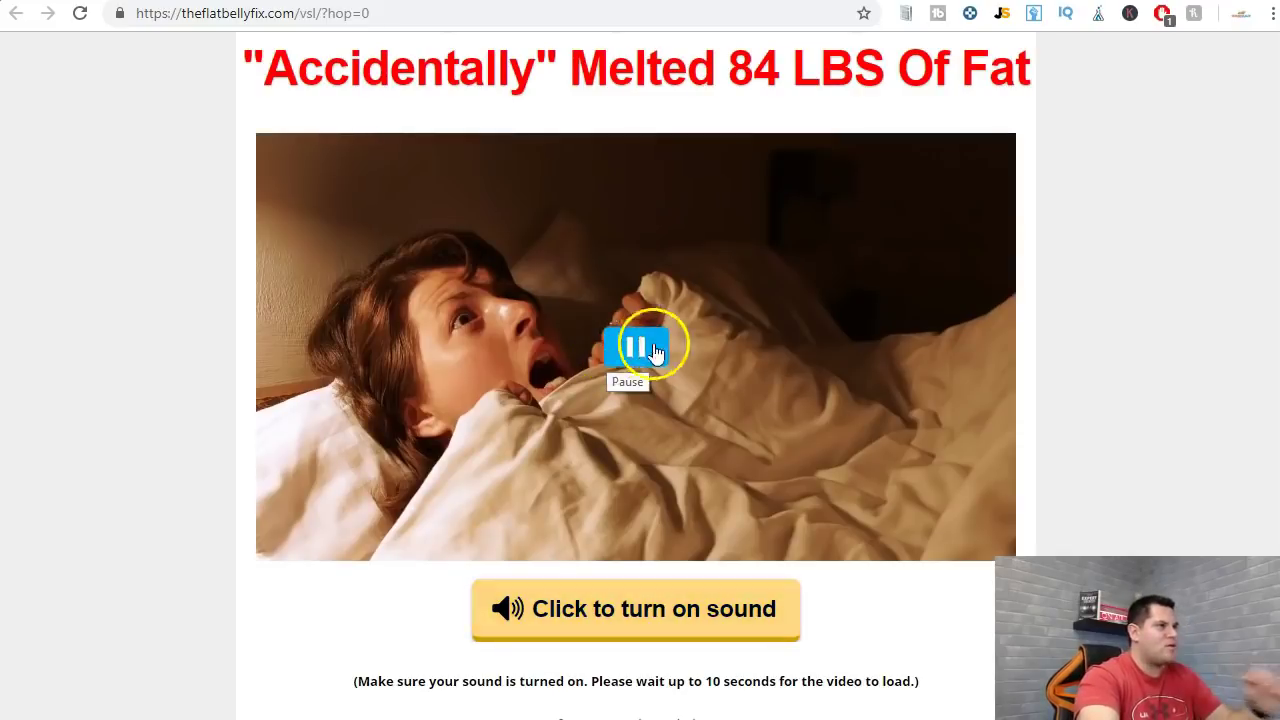
scroll(694, 349, "up", 1)
left_click(635, 447)
left_click(703, 2)
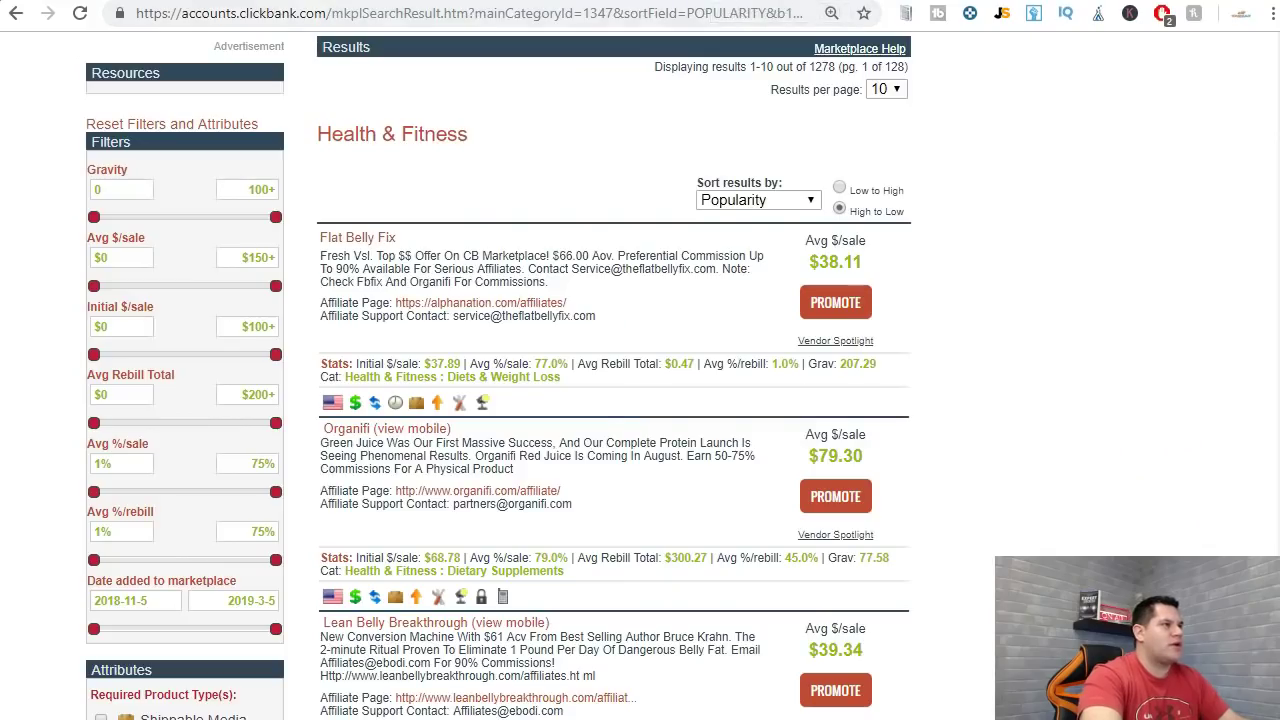
- Back in the page editor, replace "Free Video Exposes" in the headline with "The Secrets Exposed:"
key("ctrl+Tab")
left_click(515, 228)
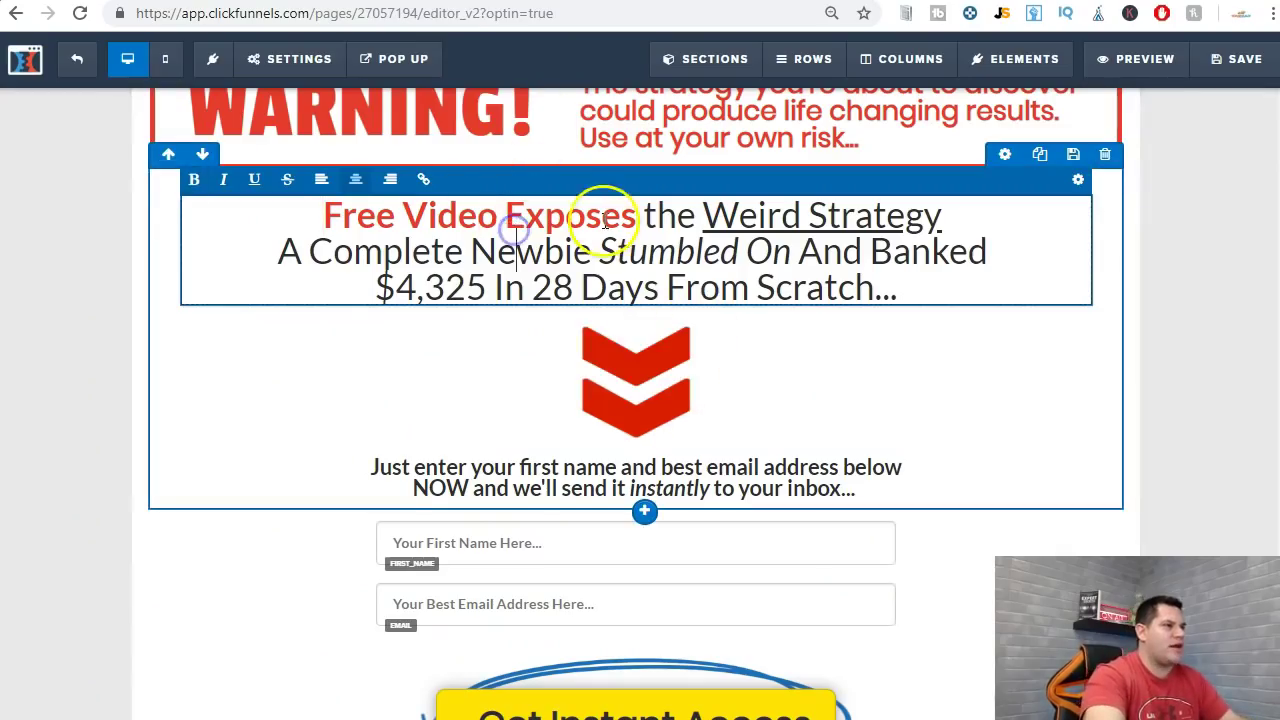
left_click_drag(638, 216, 322, 208)
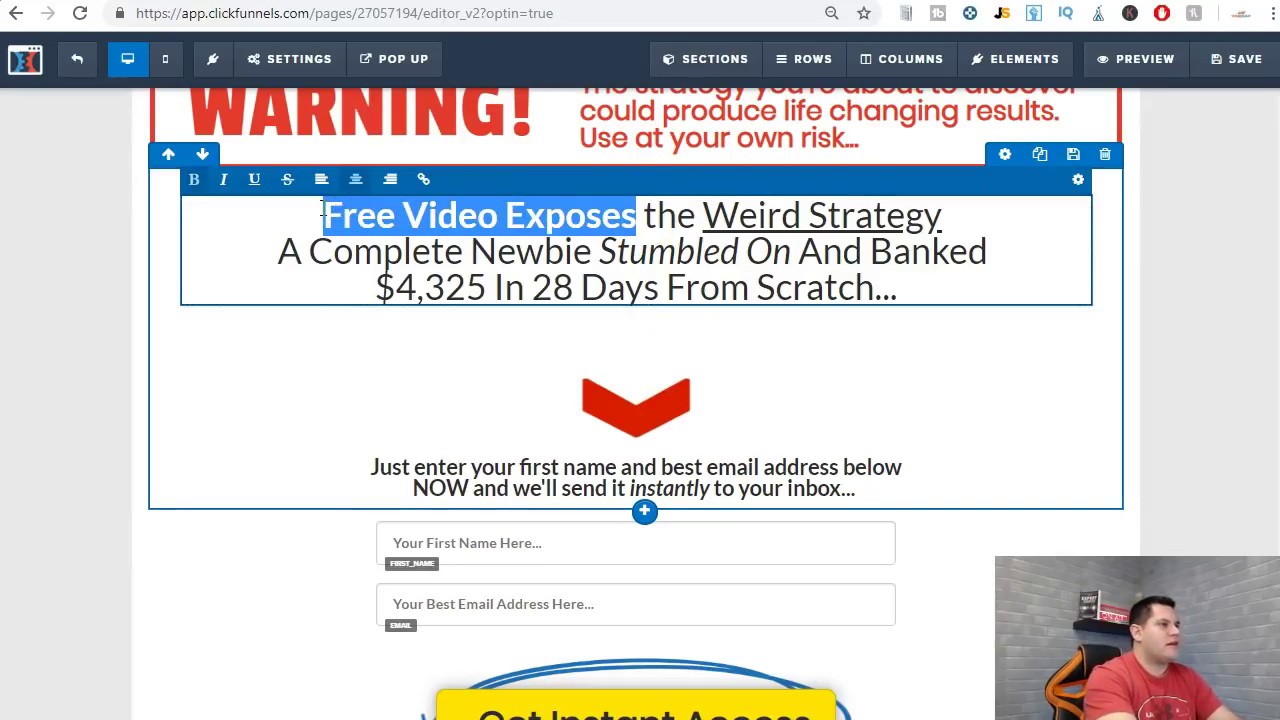
type("The Secre")
type("ts Exposed")
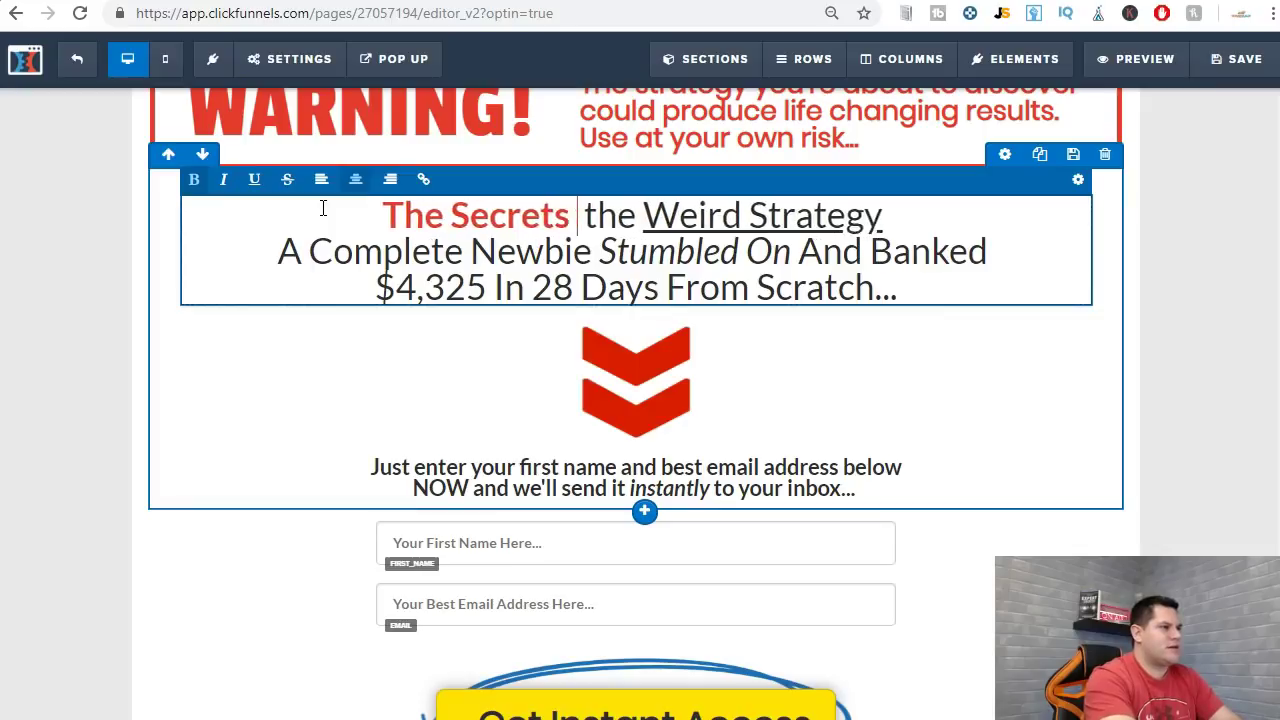
type(":")
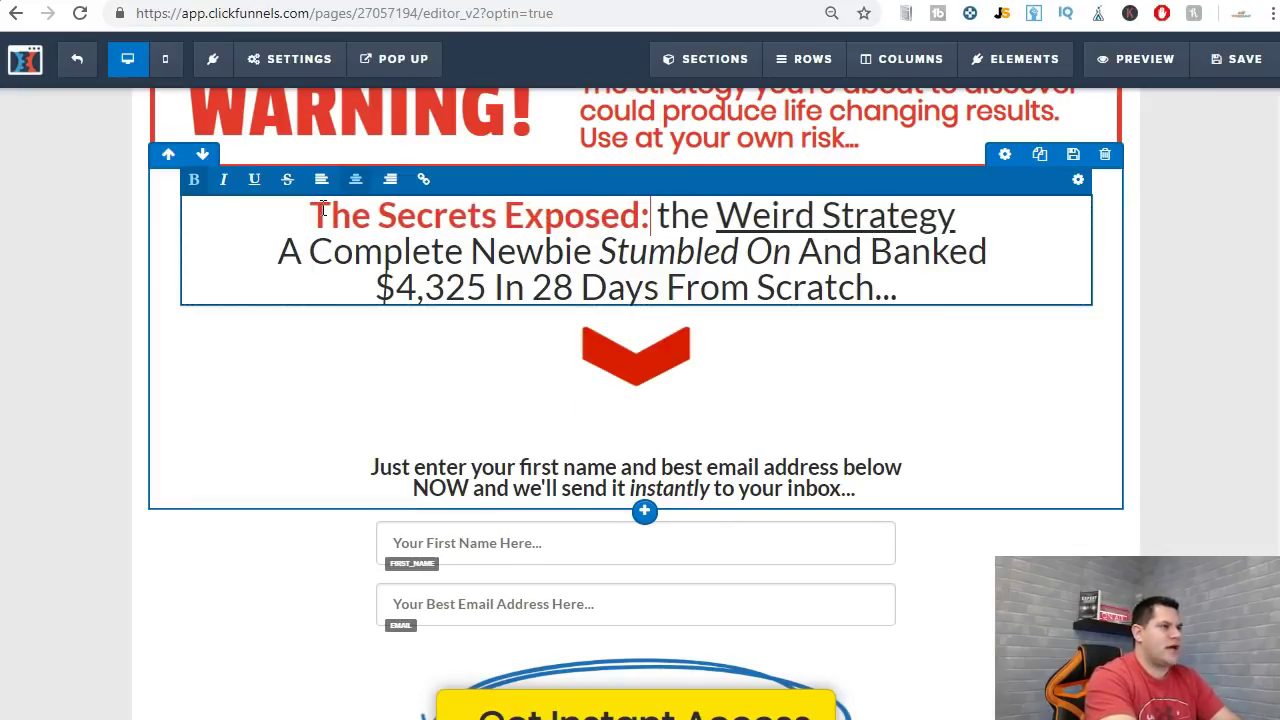
- Change the word "the" before "Weird Strategy" in the headline to "This"
left_click(862, 247)
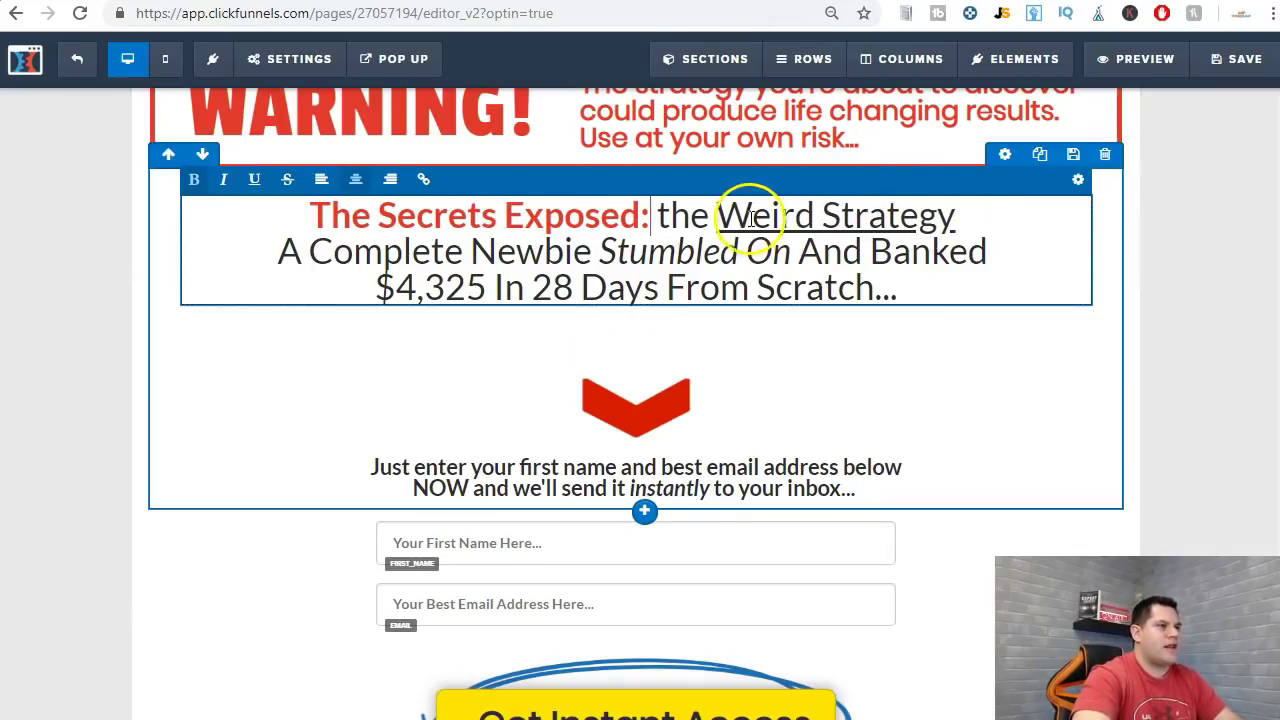
left_click_drag(712, 216, 662, 224)
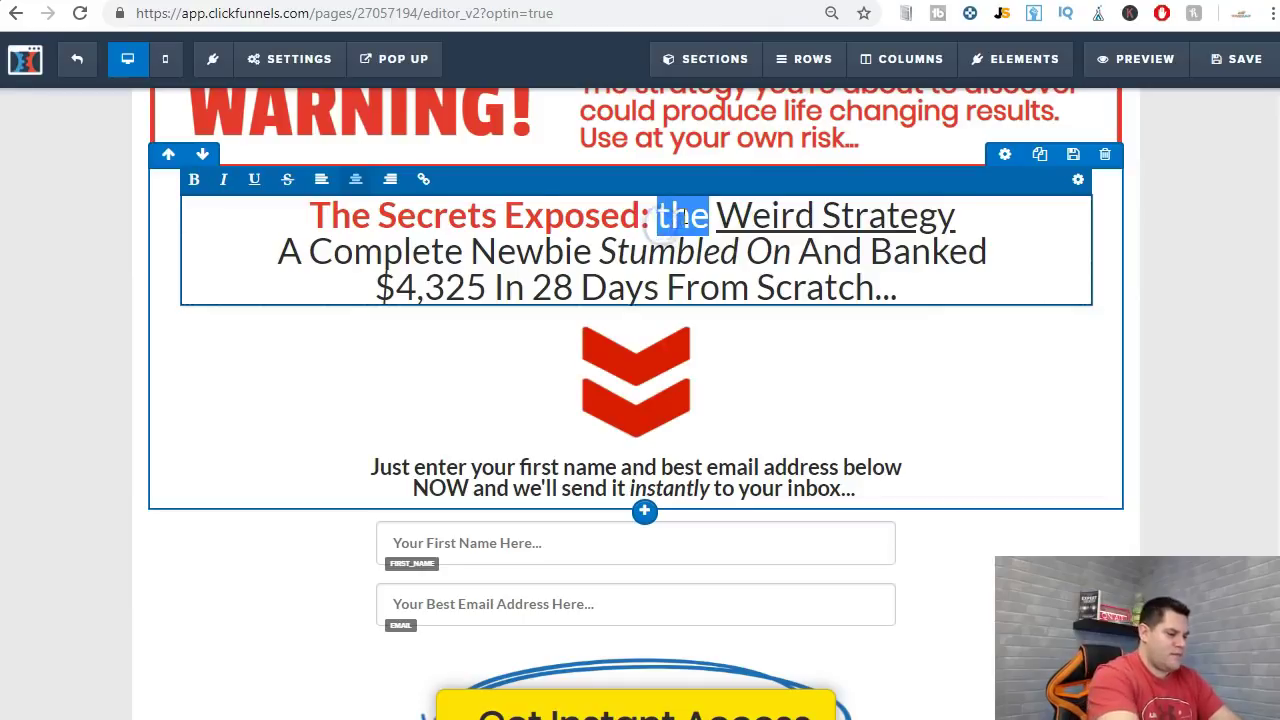
type("This")
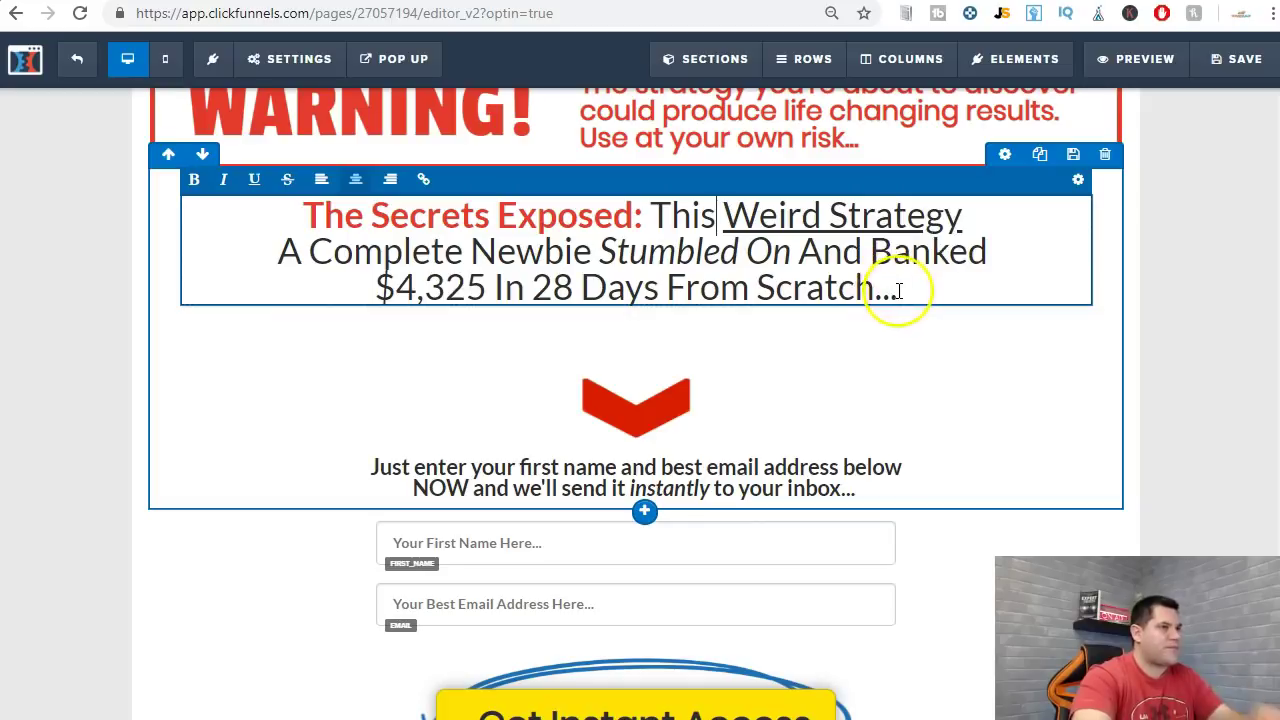
- Replace the headline's last two lines with the correctly spelled word "Accidentally", checking the wording against the Flat Belly Fix sales page
left_click_drag(889, 294, 277, 251)
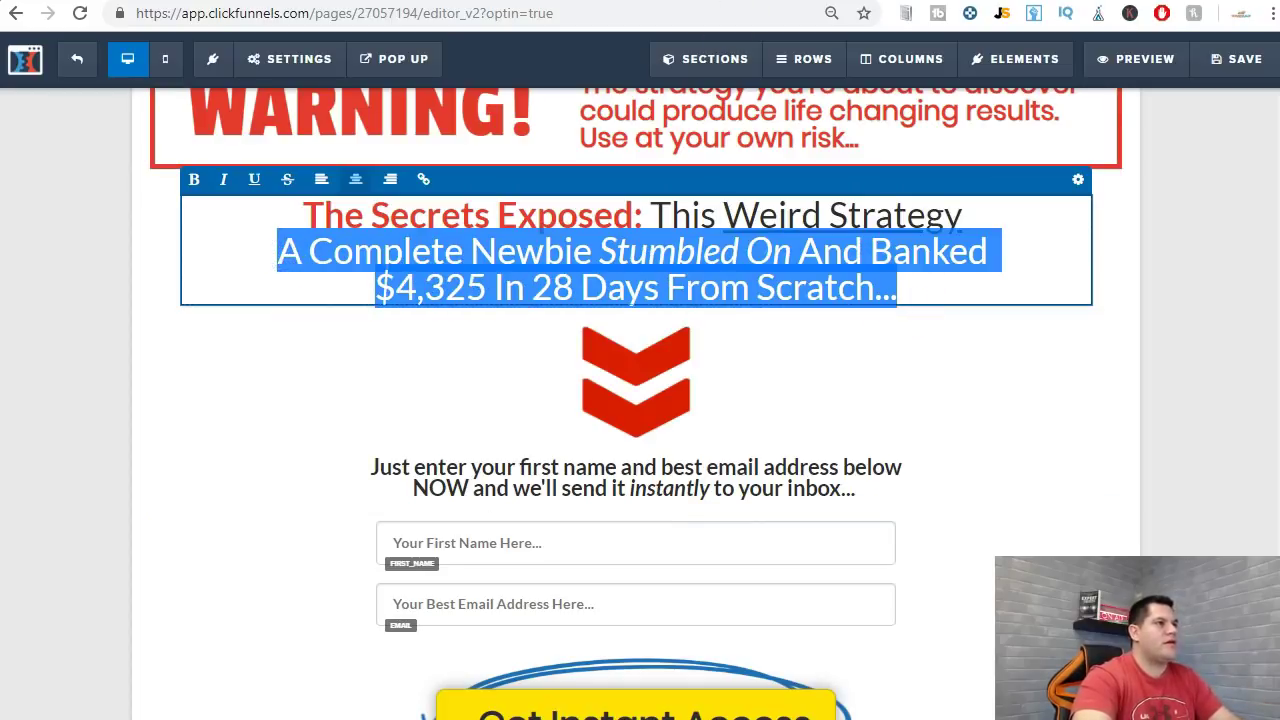
left_click(440, 0)
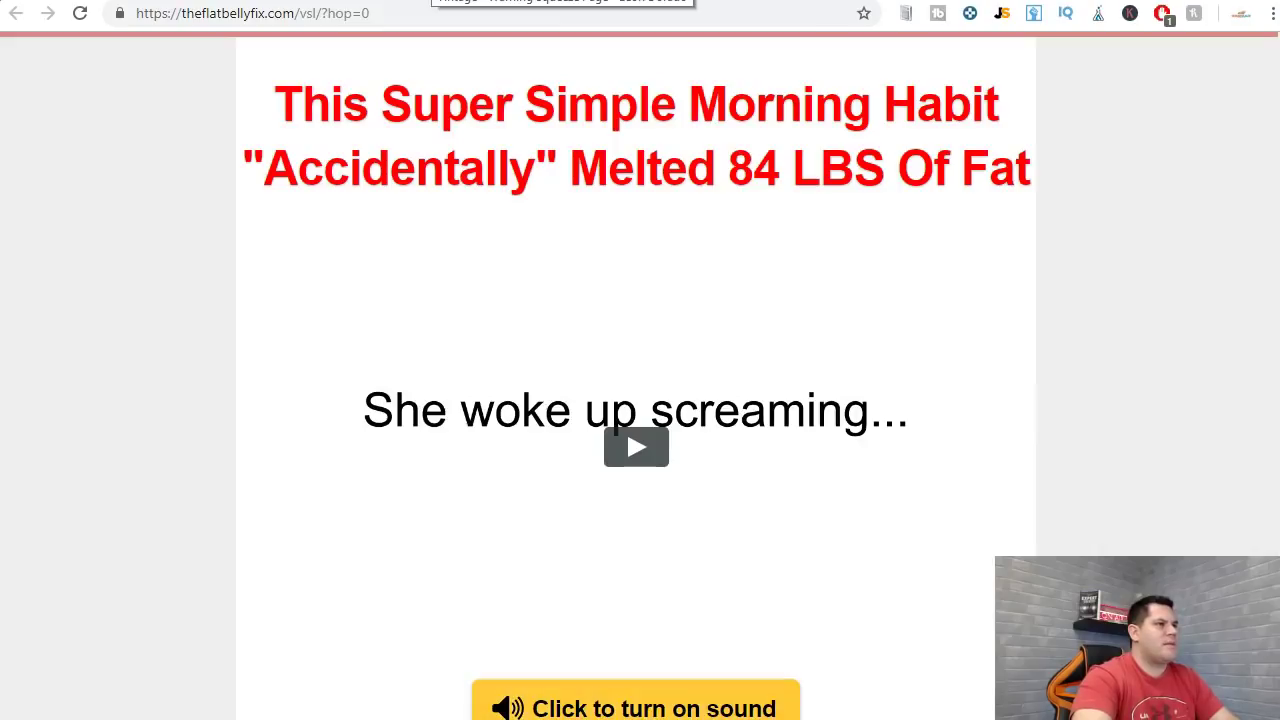
left_click(440, 0)
type("Accidenily")
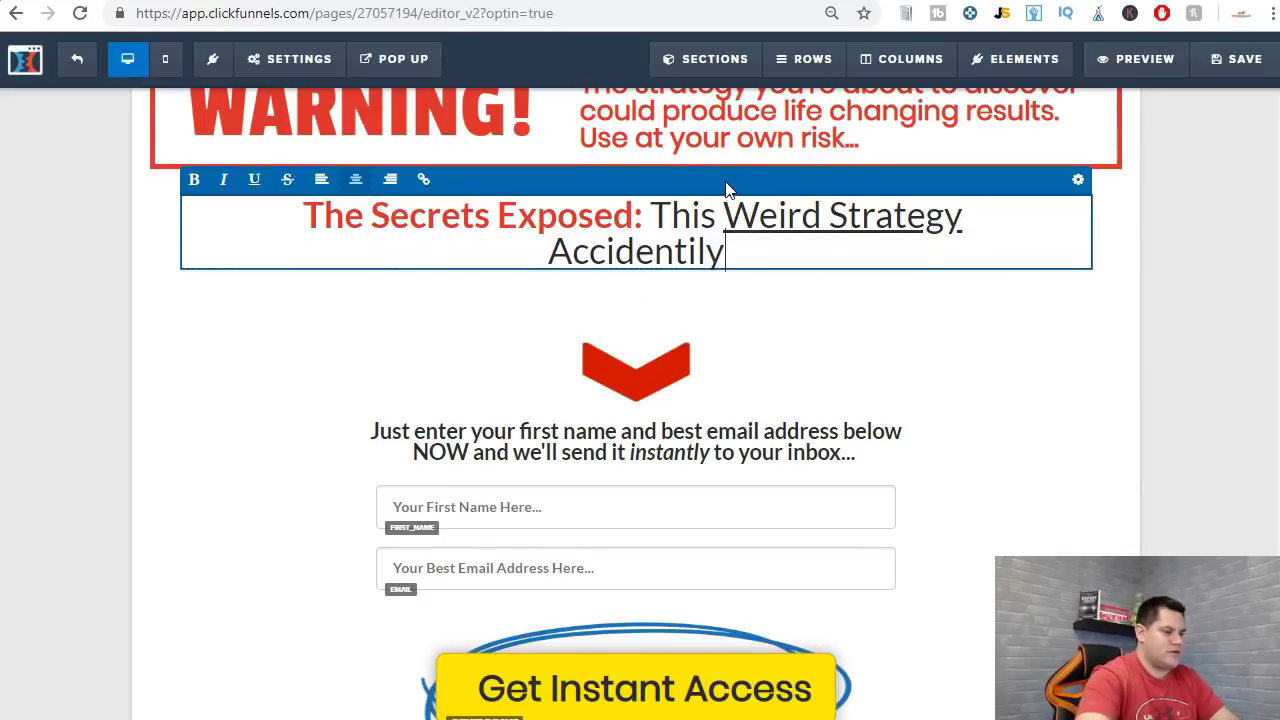
right_click(666, 251)
left_click(712, 276)
left_click(754, 251)
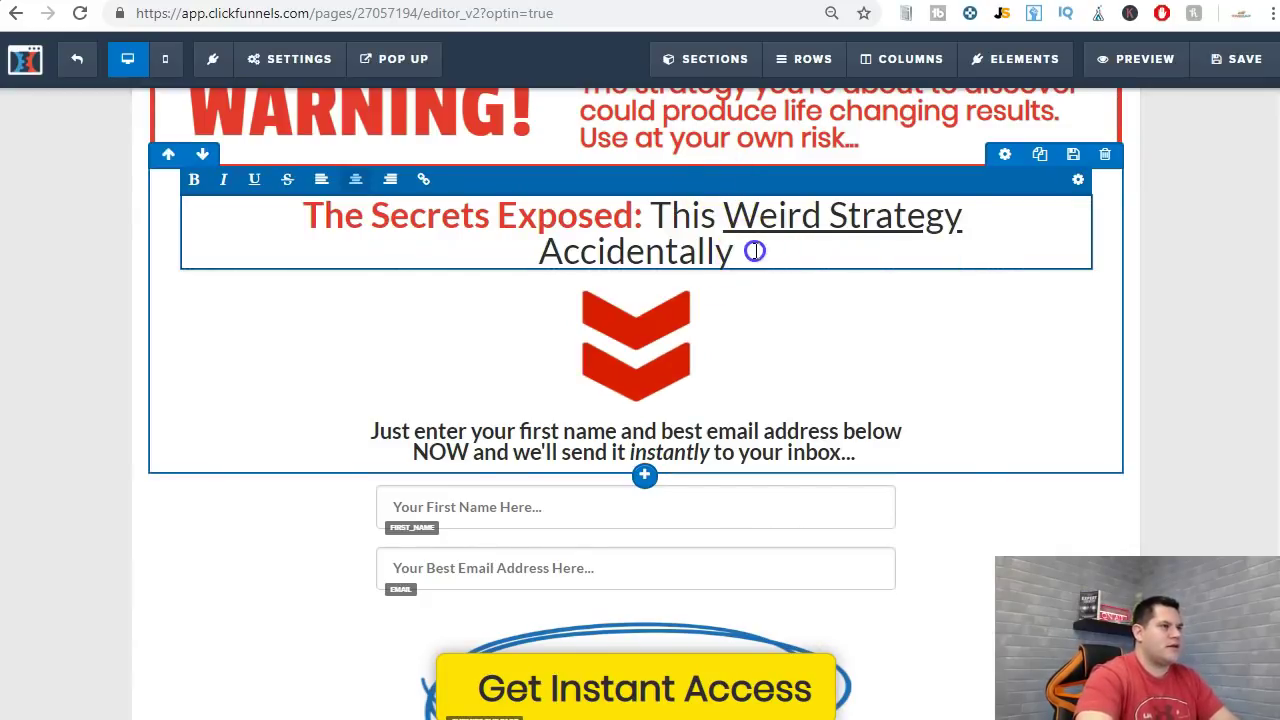
- Continue the headline after "Accidentally" with "Melted Away 84 Pounds Of Fat" and add "See How..." on a new line
type("Melted Aw")
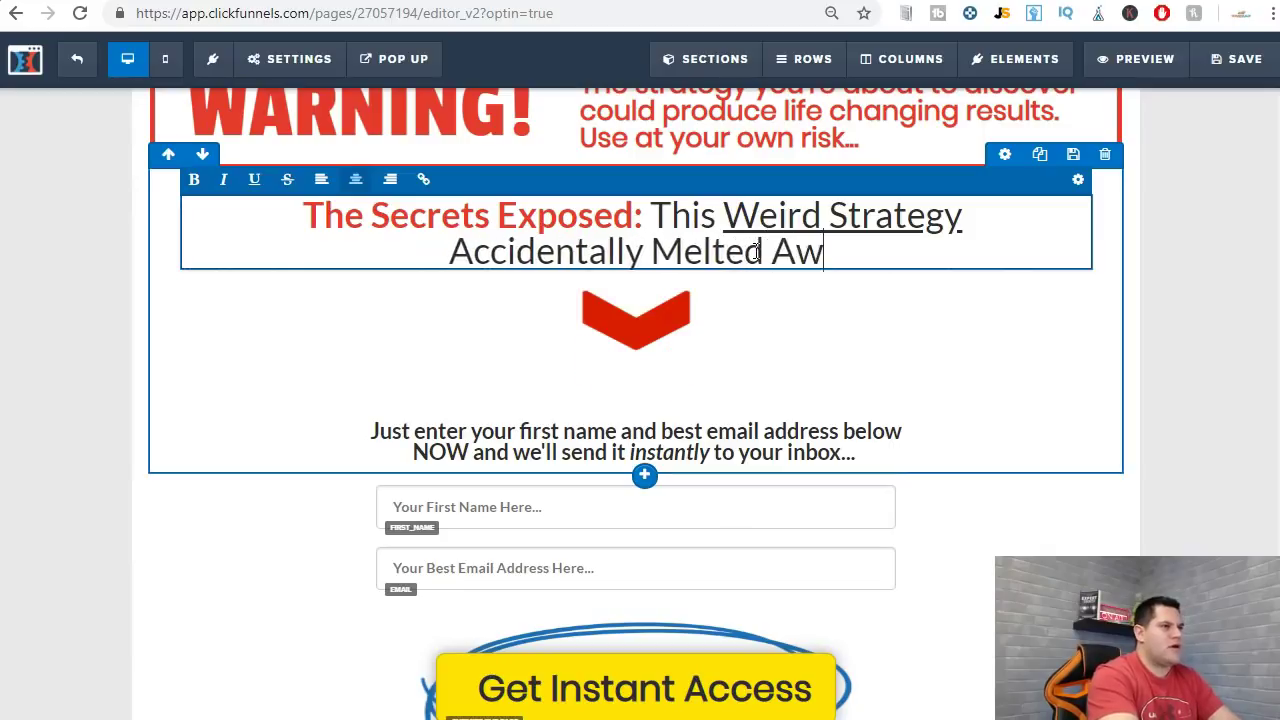
type("ay 8")
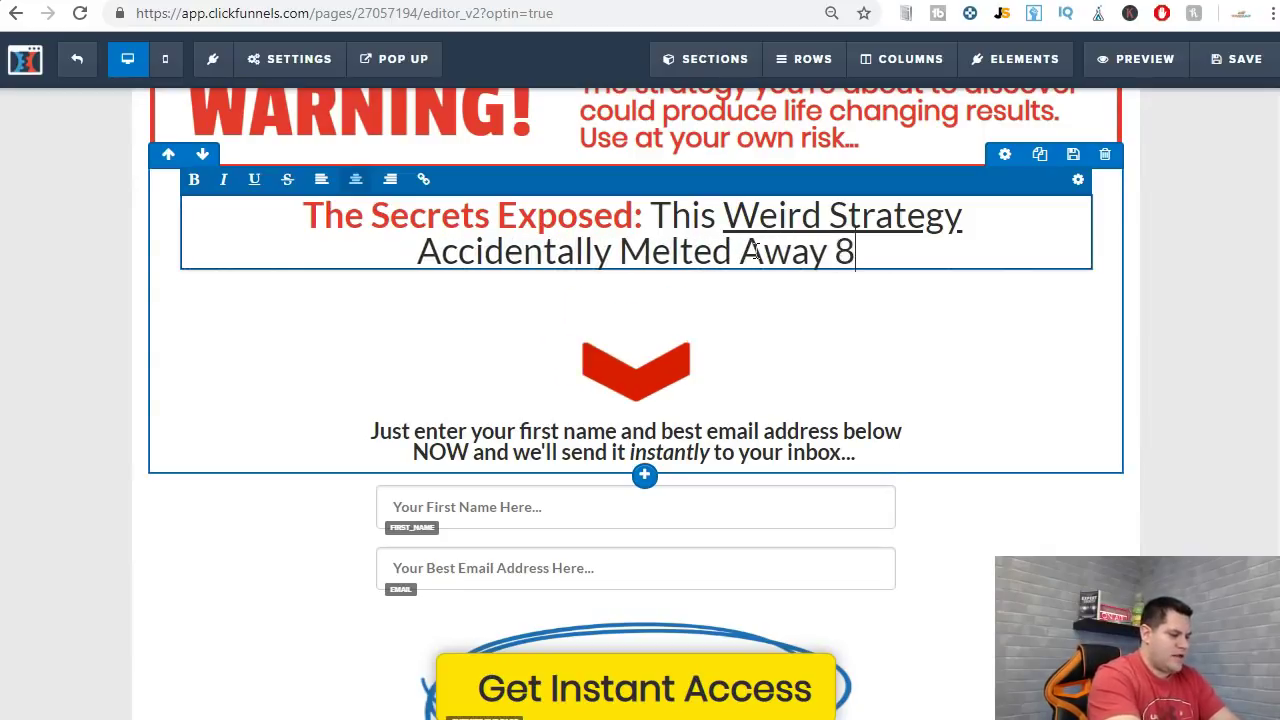
type("4 Pounds Of Fat")
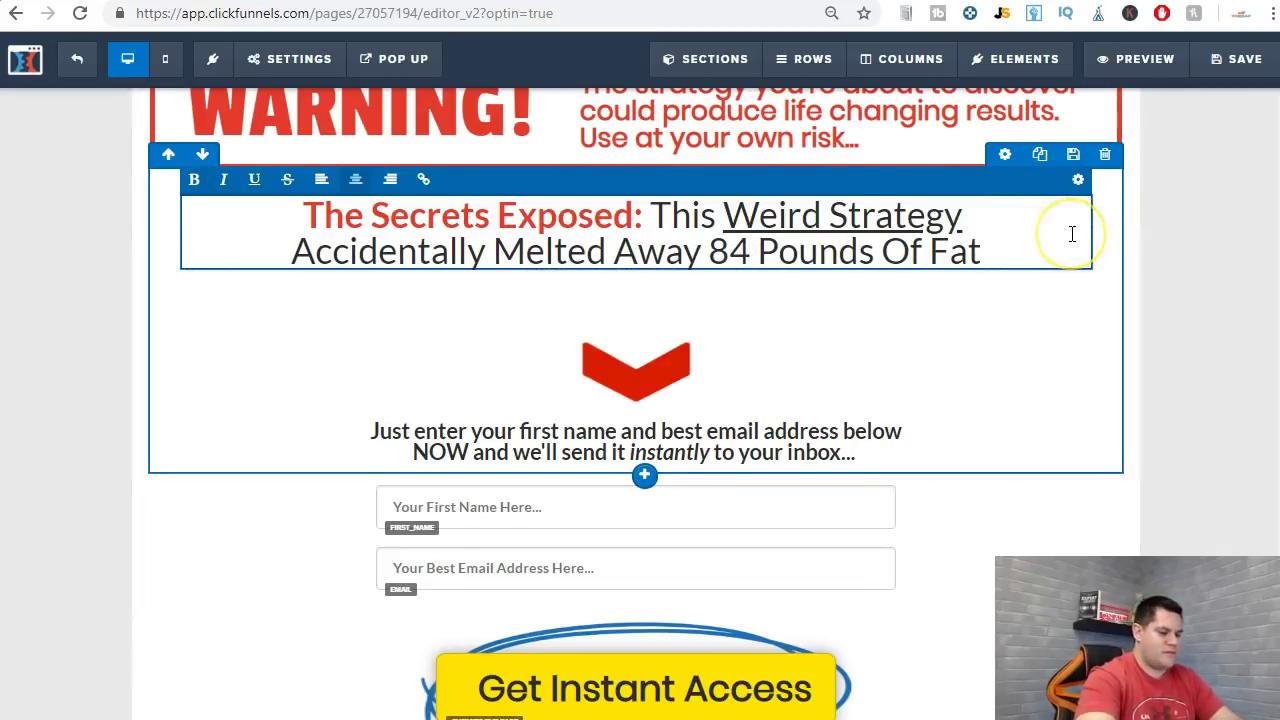
key("Return")
type("See How...")
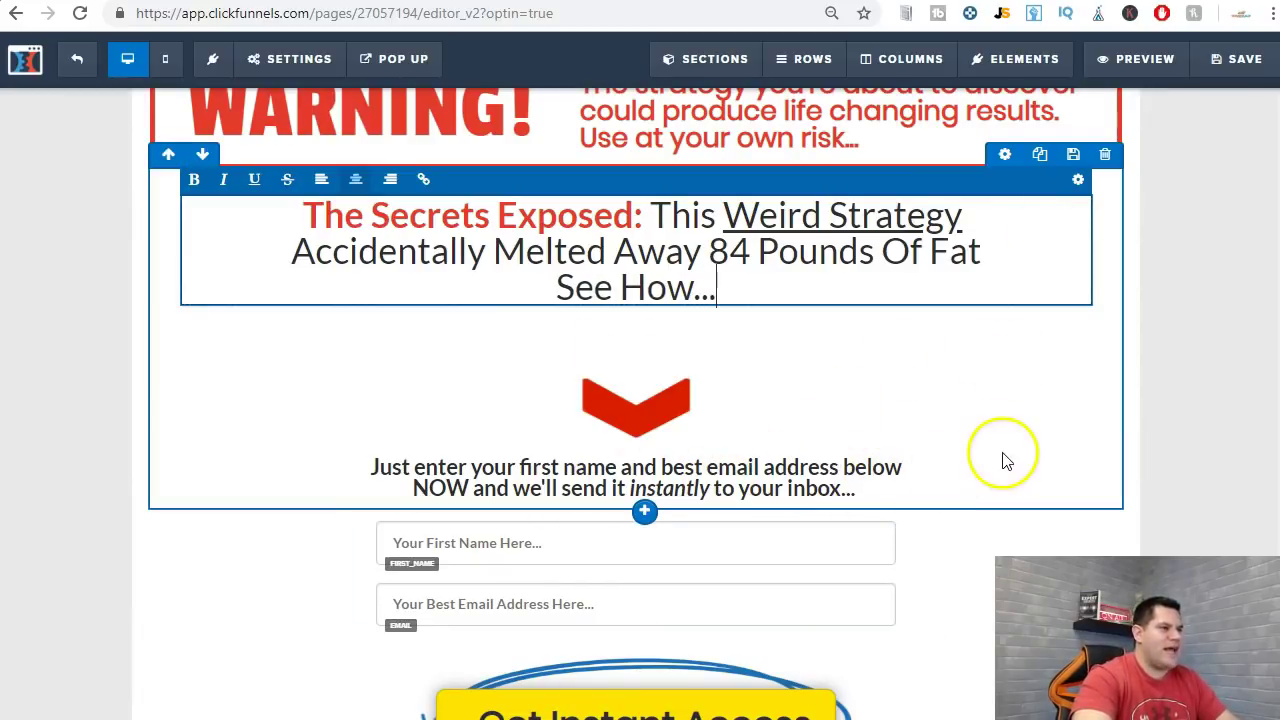
- Remove the words "best" and "NOW" from the instructions above the form, keeping the text on two lines
left_click(703, 468)
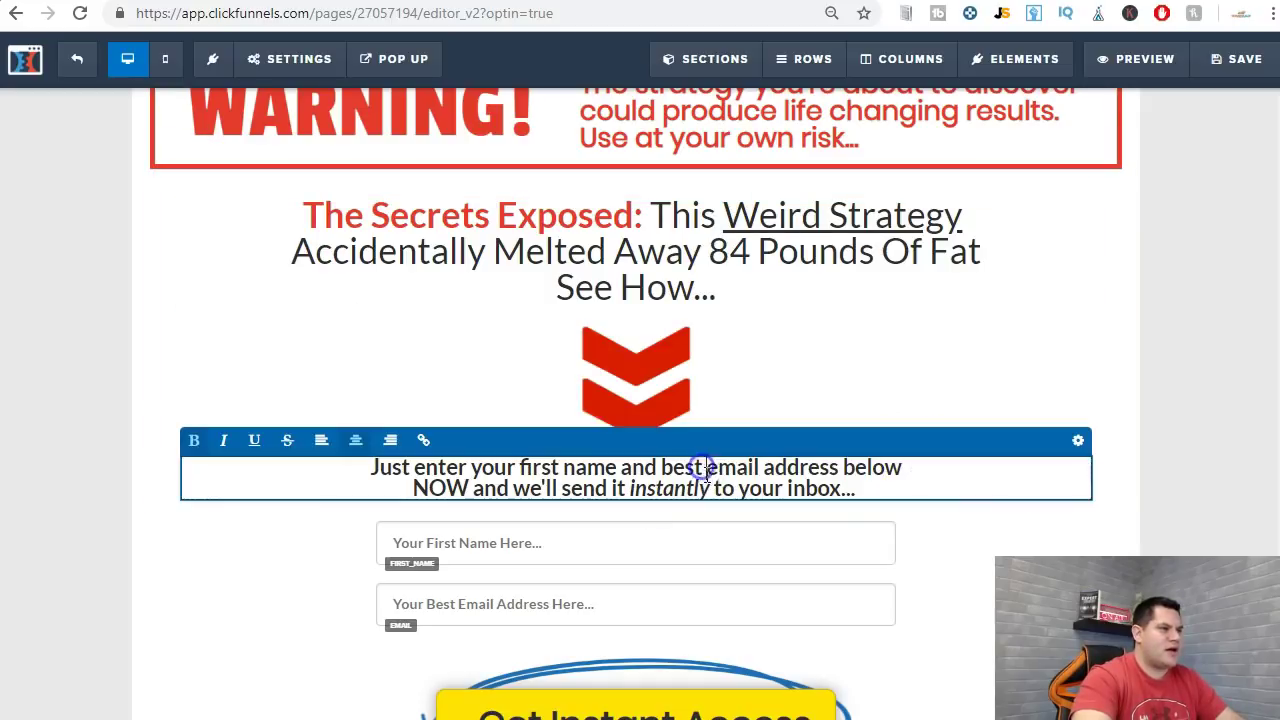
left_click_drag(703, 468, 660, 468)
key("BackSpace")
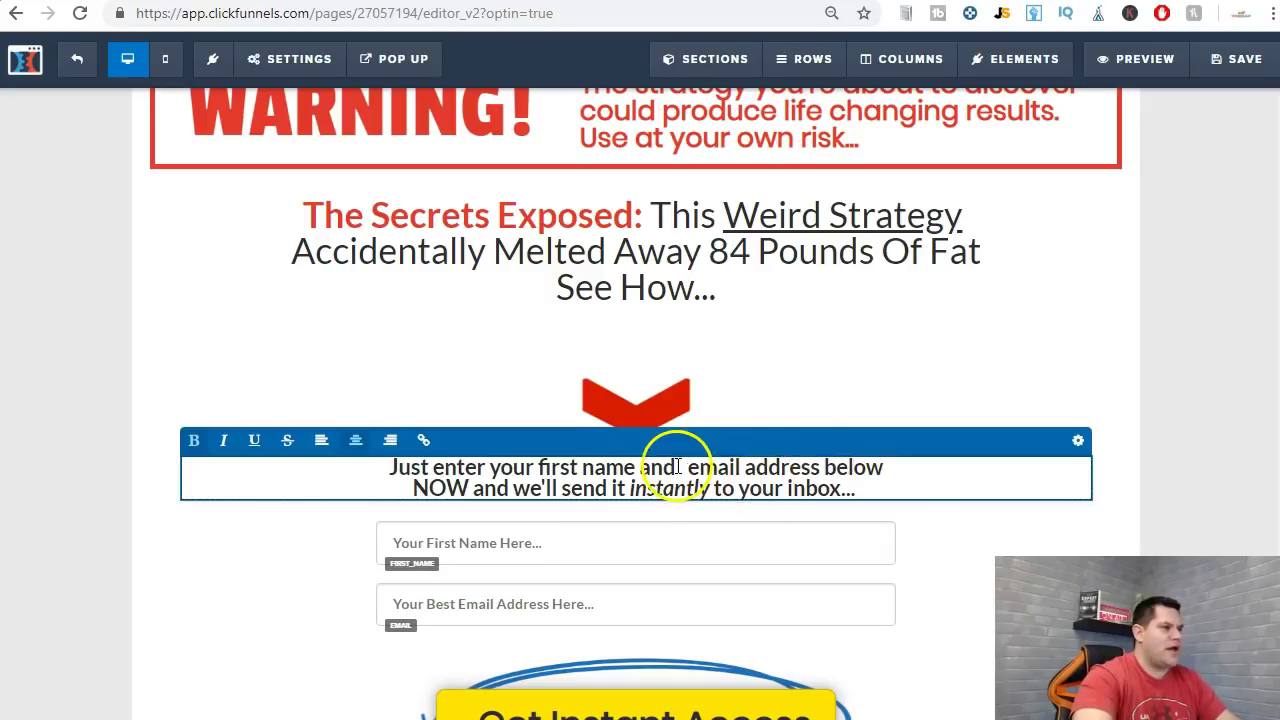
key("BackSpace")
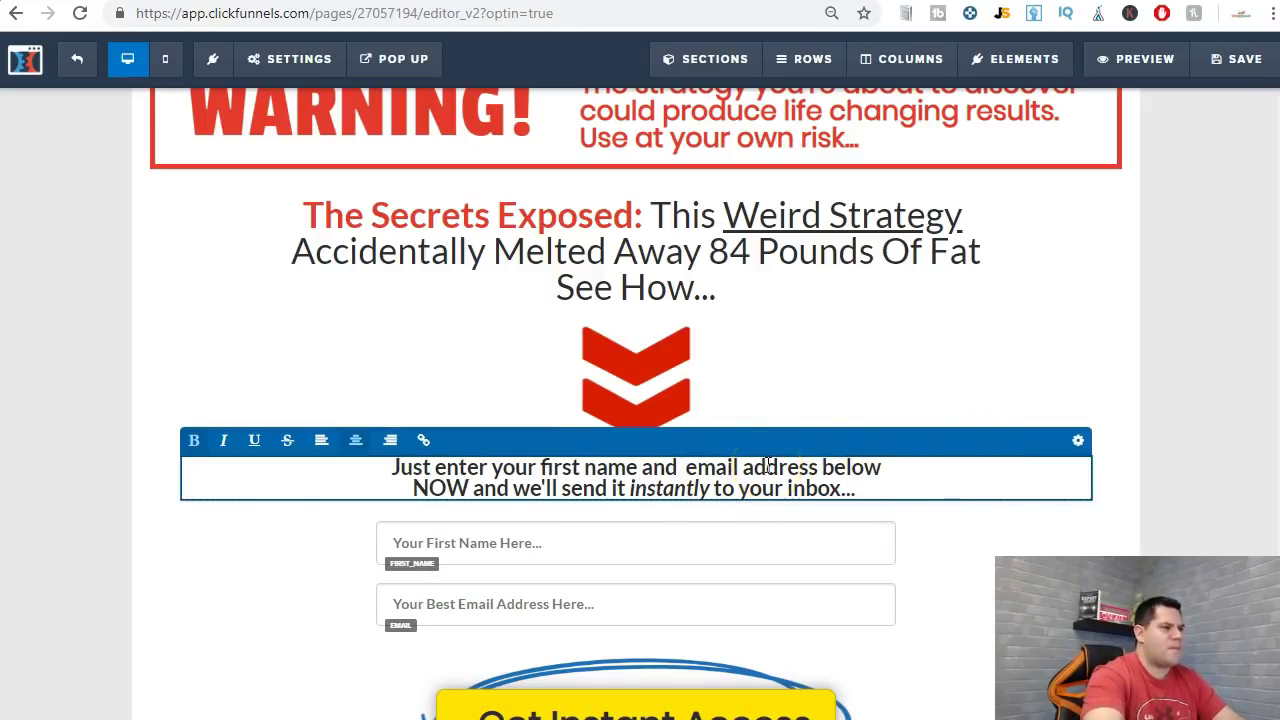
key("BackSpace")
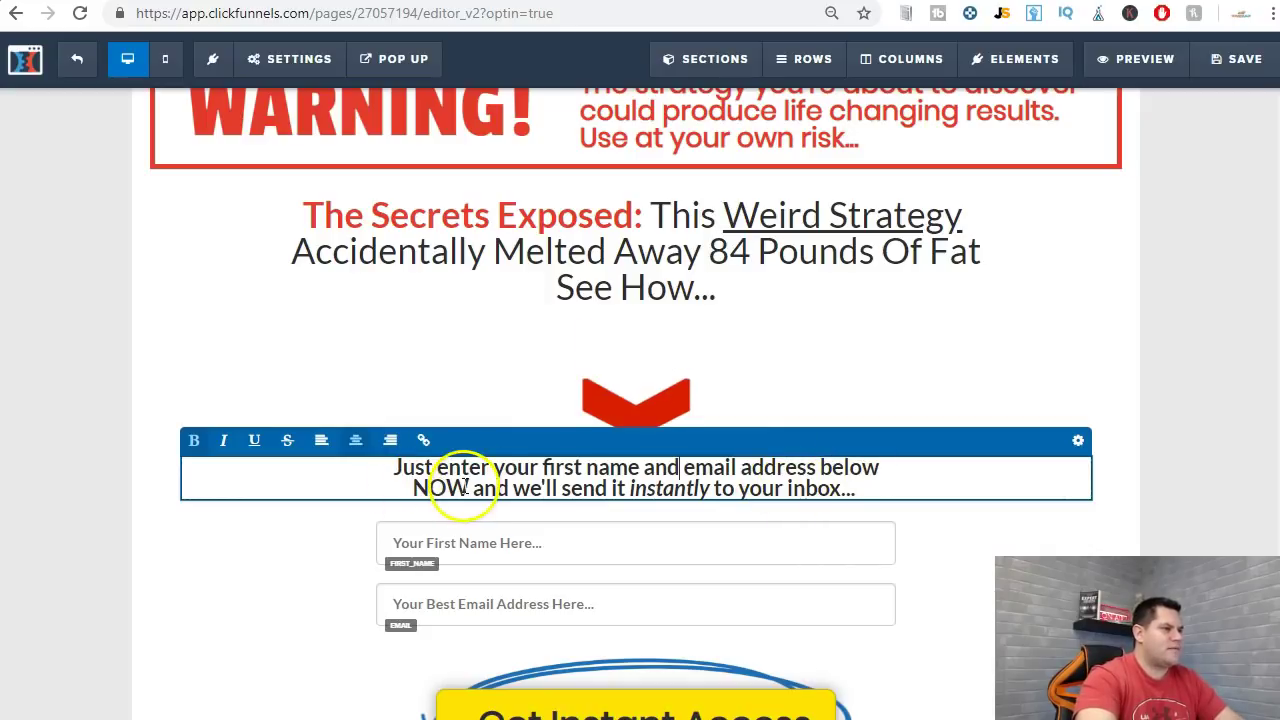
key("BackSpace")
key("BackSpace")
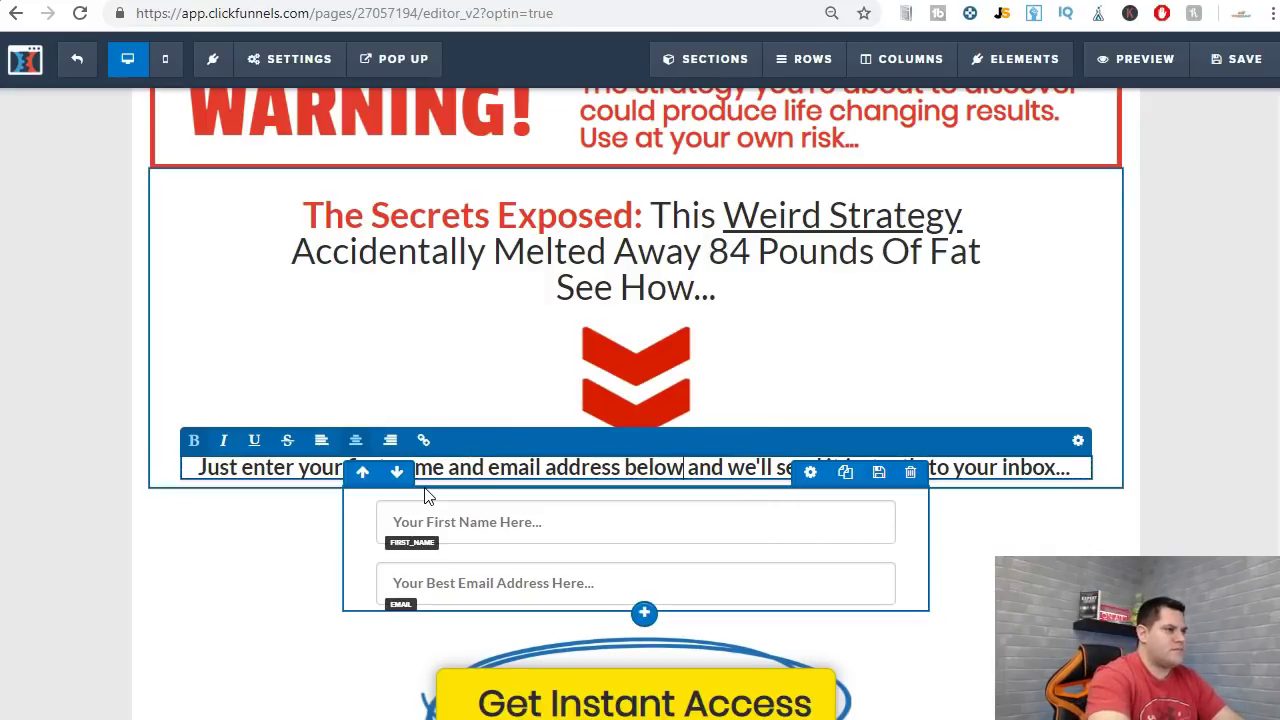
key("Return")
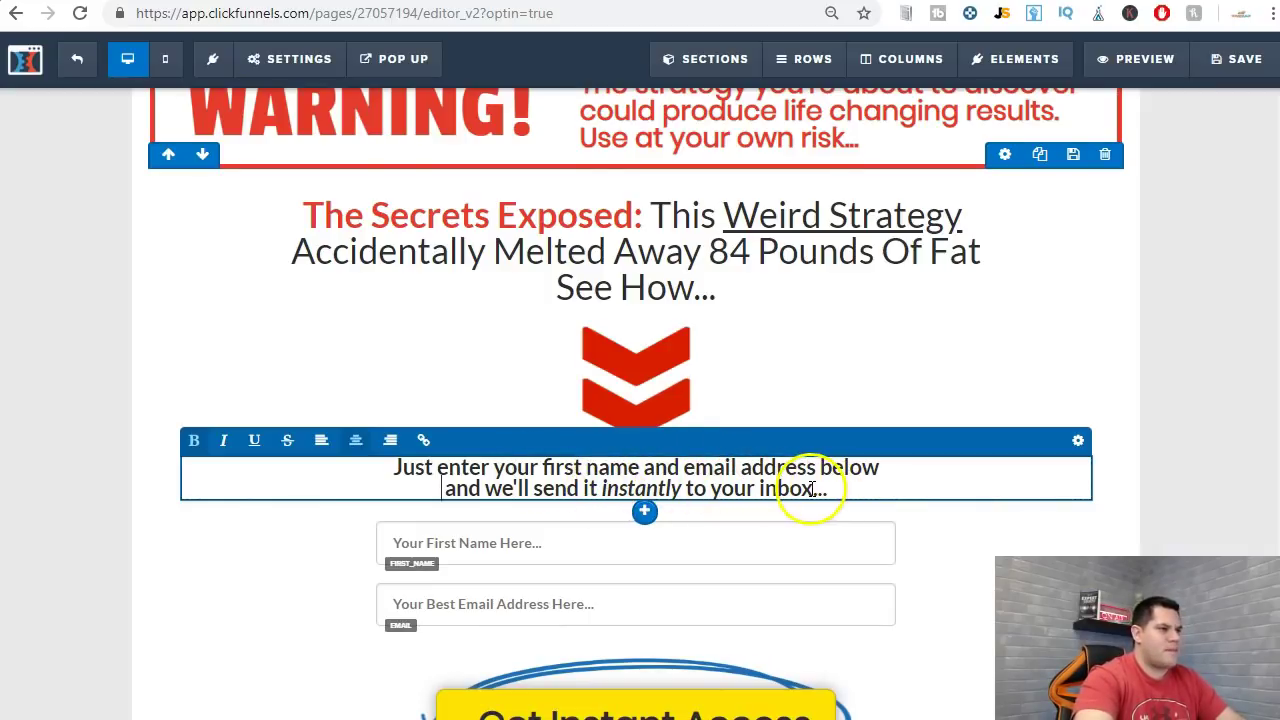
- Change the second instruction line to read "and we'll send these secrets directly to your inbox..."
left_click_drag(695, 487, 587, 487)
type("these secrets")
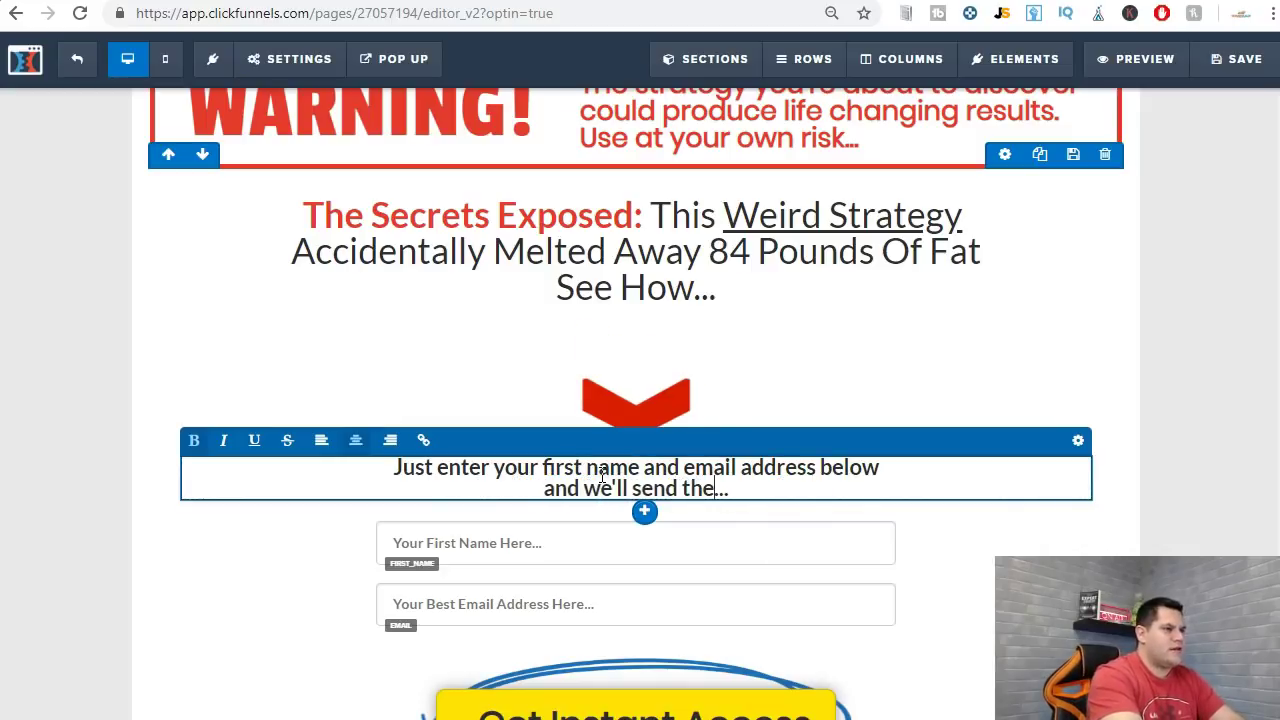
type(" directly to your ")
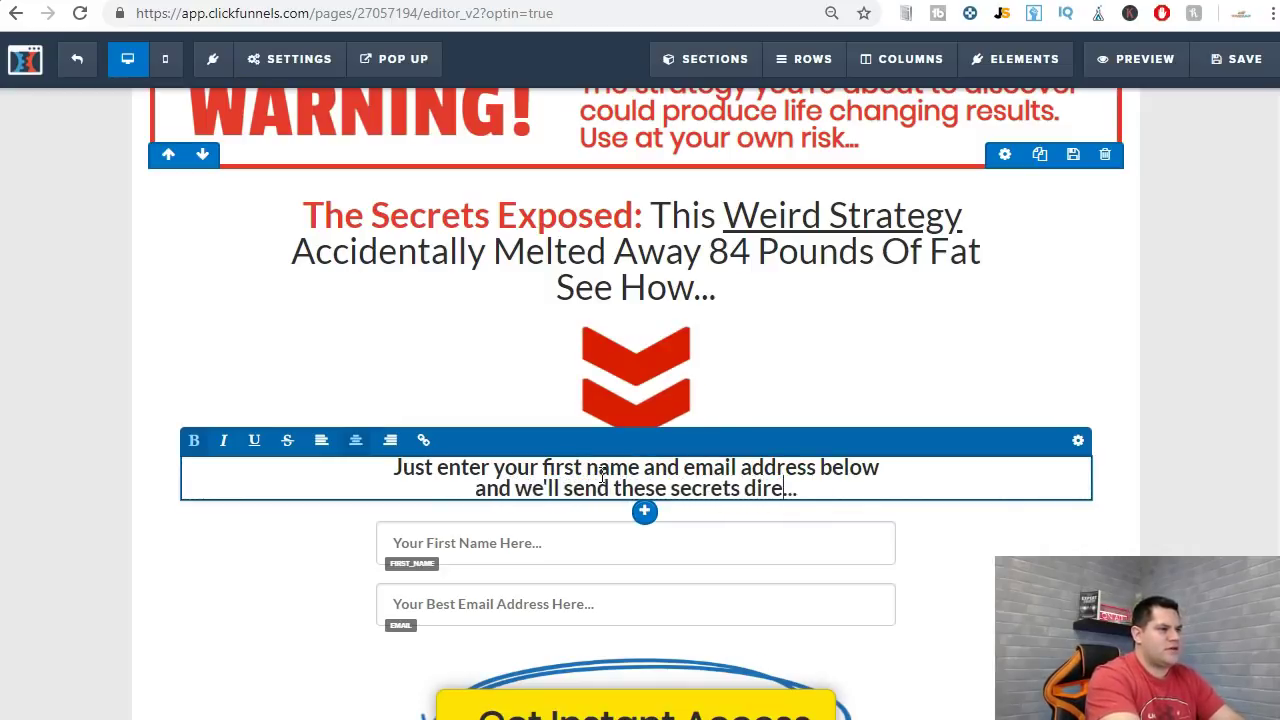
type("inf")
key("BackSpace")
type("box")
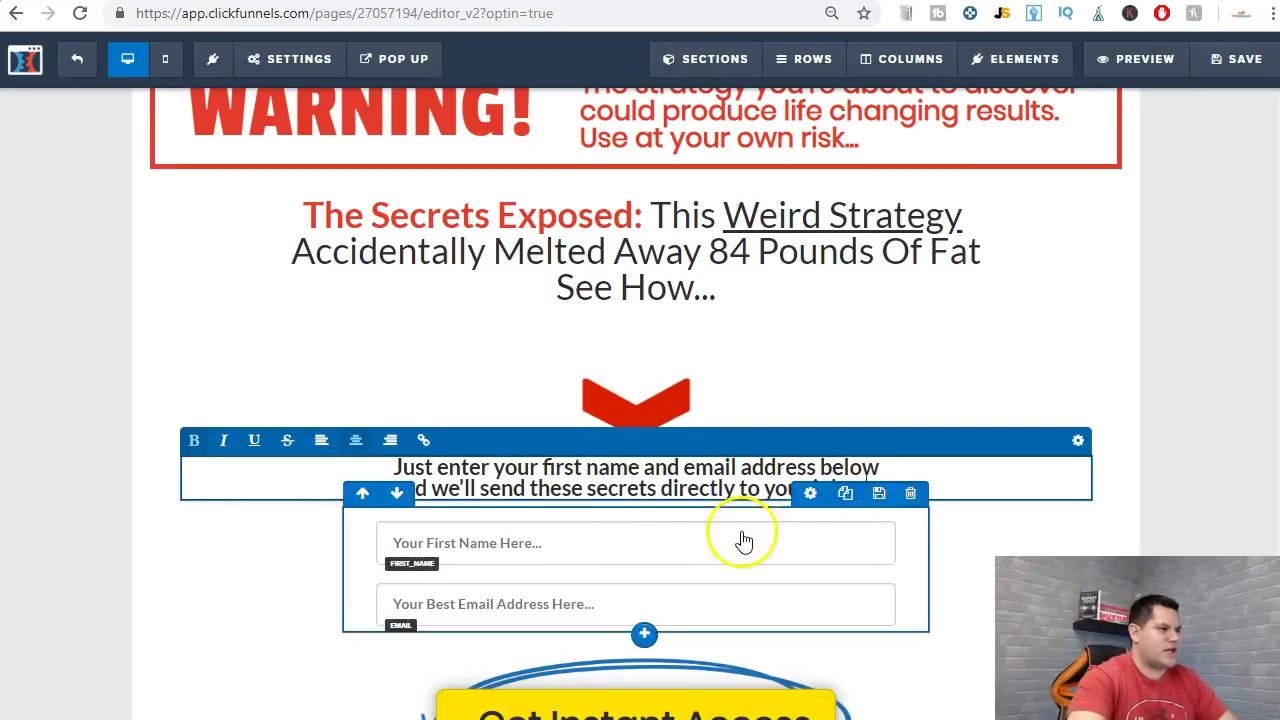
left_click(1204, 389)
- Save the squeeze page and preview it, checking the headline, opt-in form and footer
scroll(1160, 430, "up", 1)
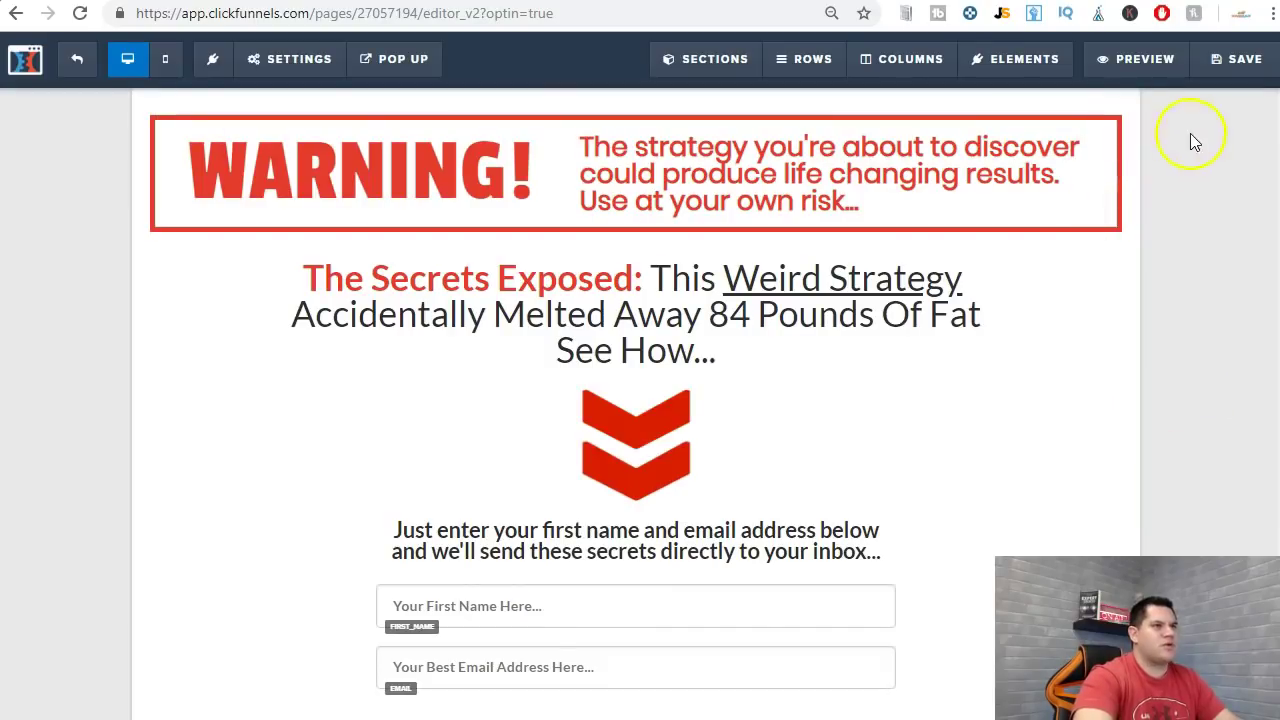
left_click(1141, 63)
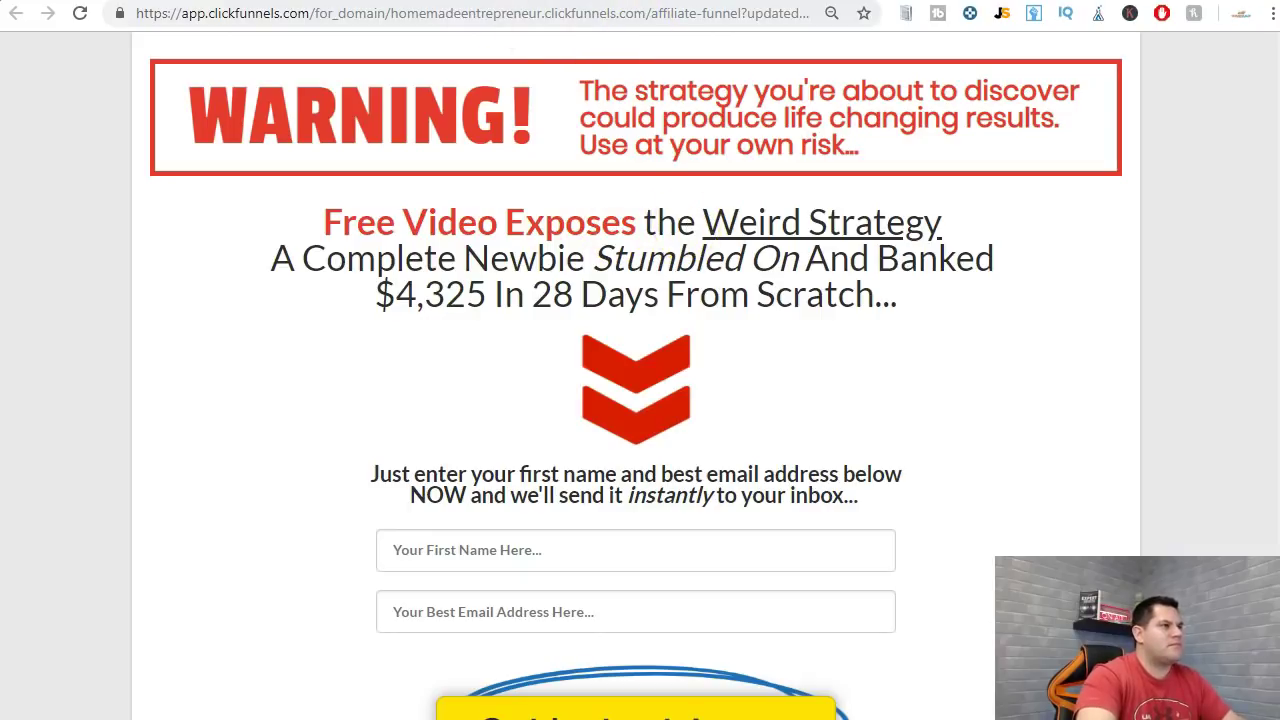
left_click(530, 1)
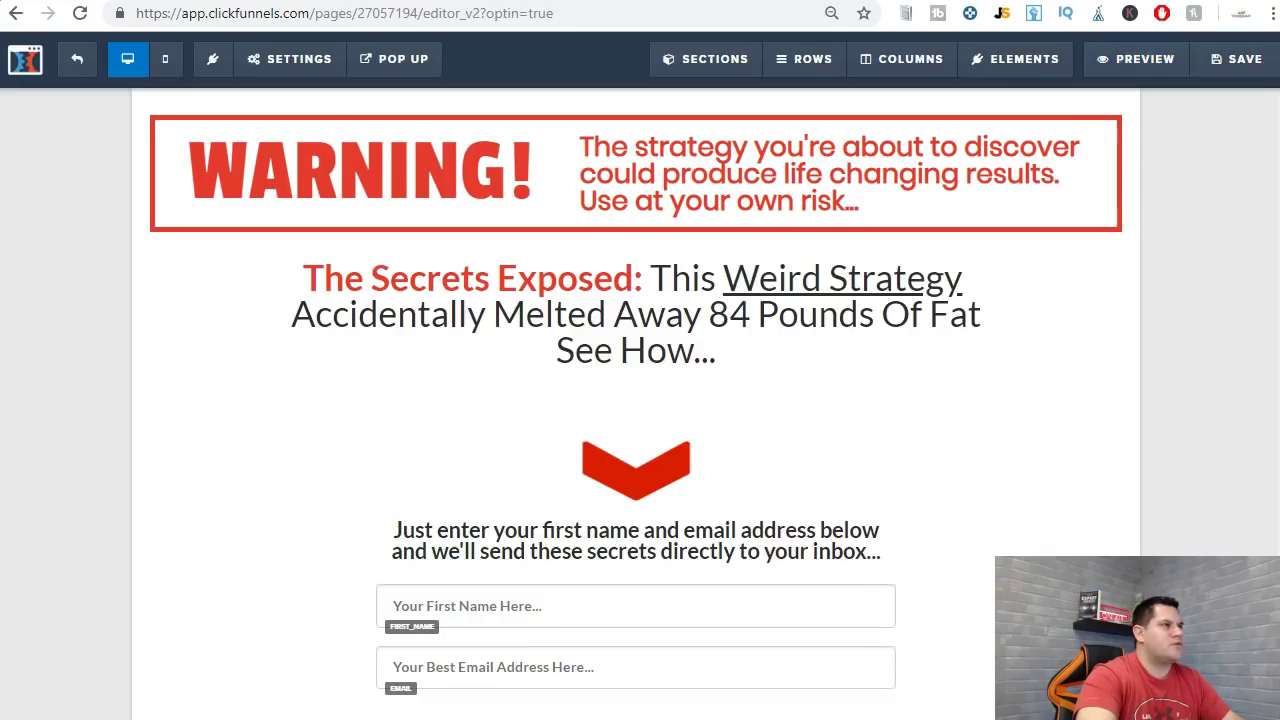
left_click(1247, 68)
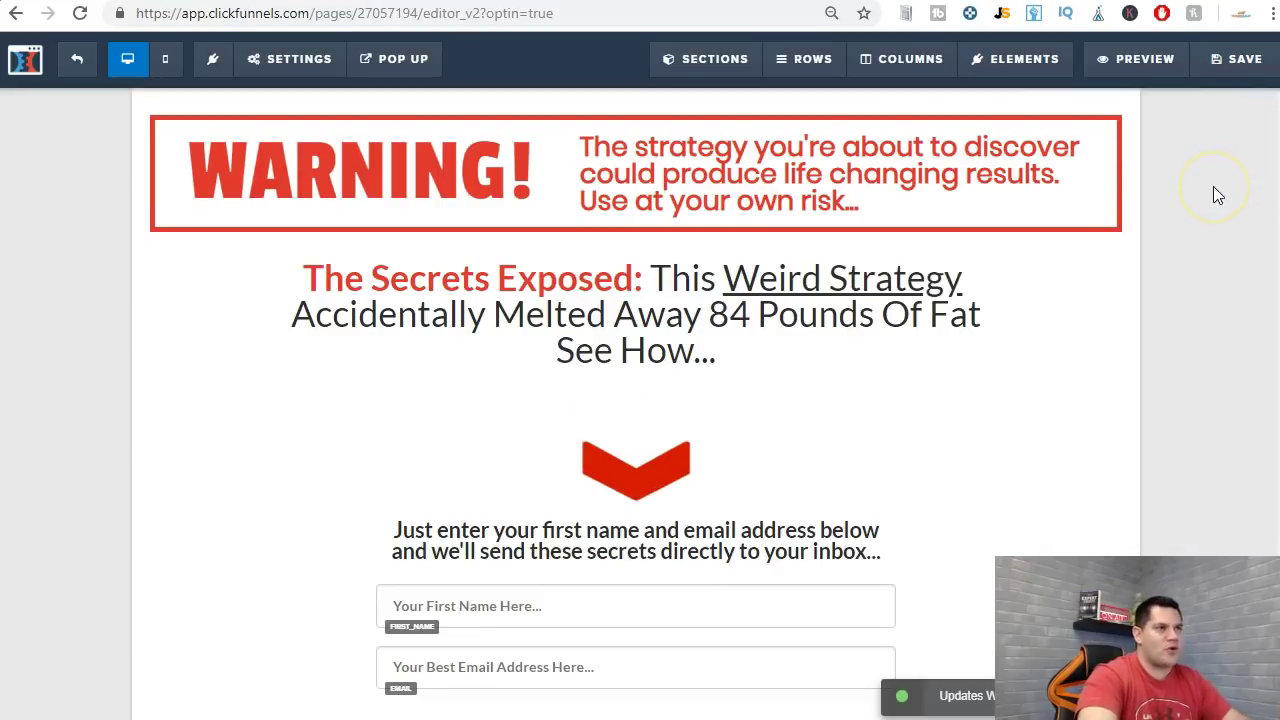
left_click(1128, 61)
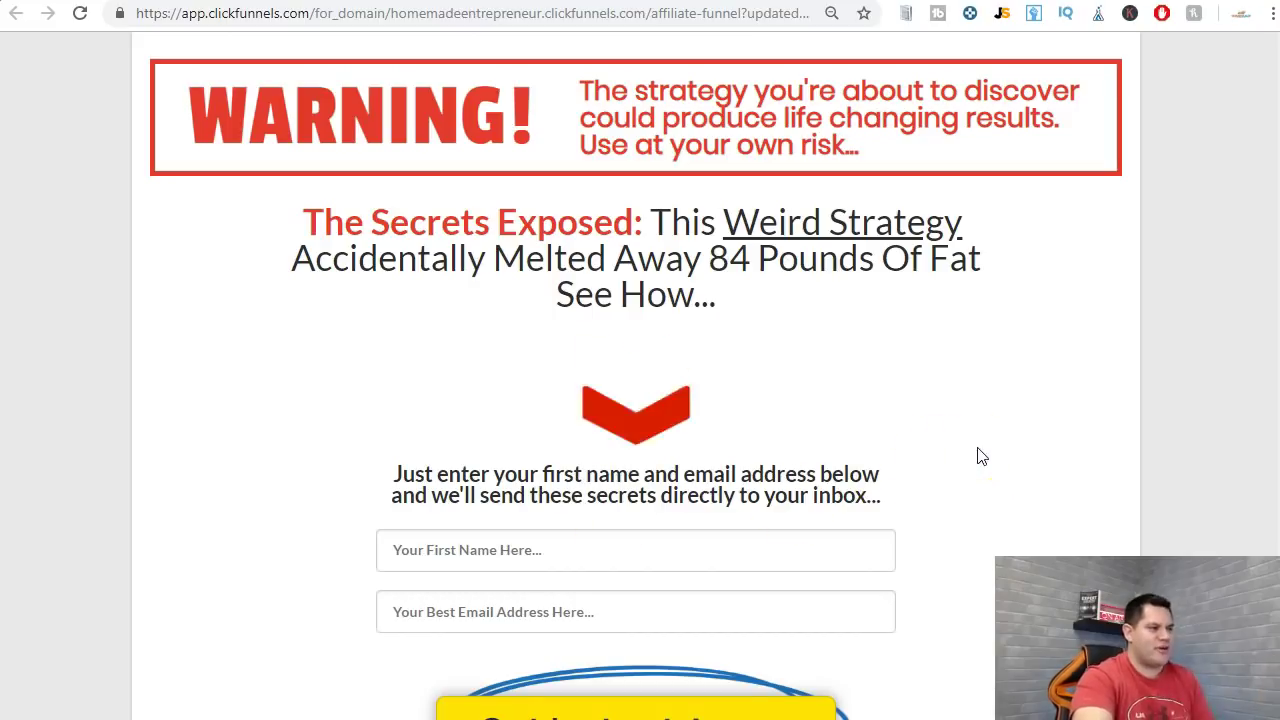
scroll(988, 453, "down", 2)
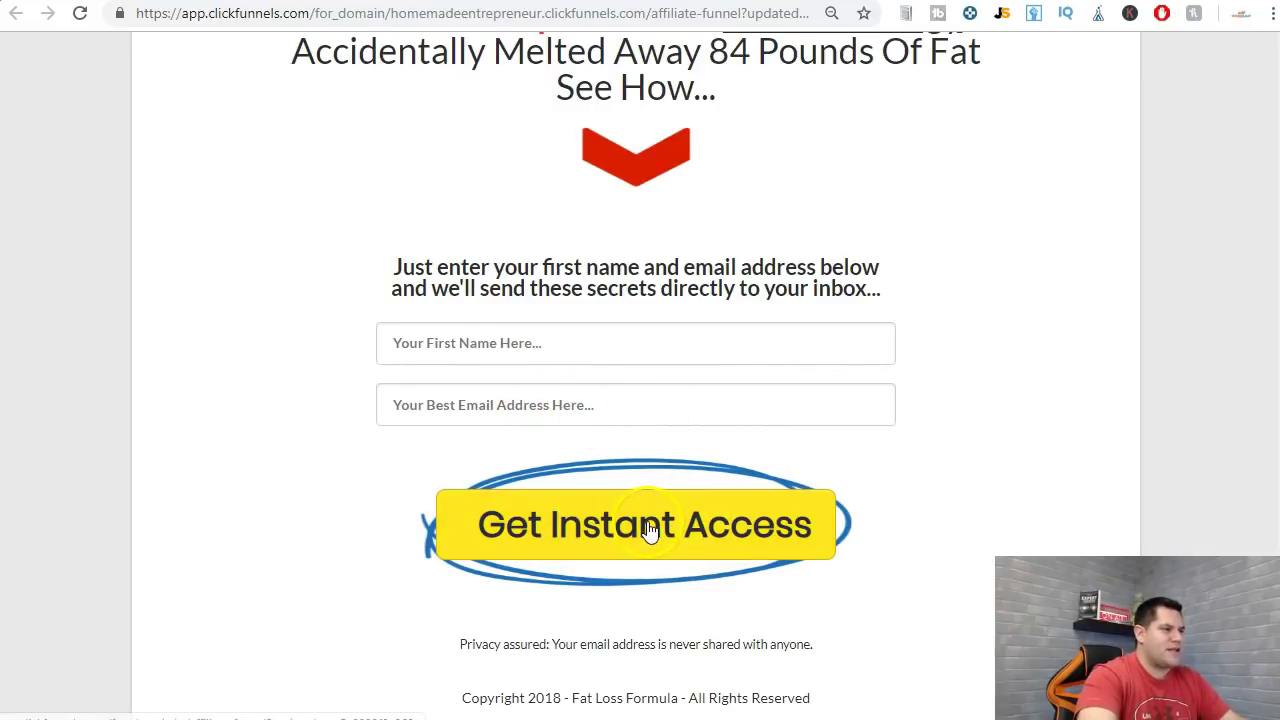
scroll(652, 477, "up", 2)
scroll(624, 600, "down", 2)
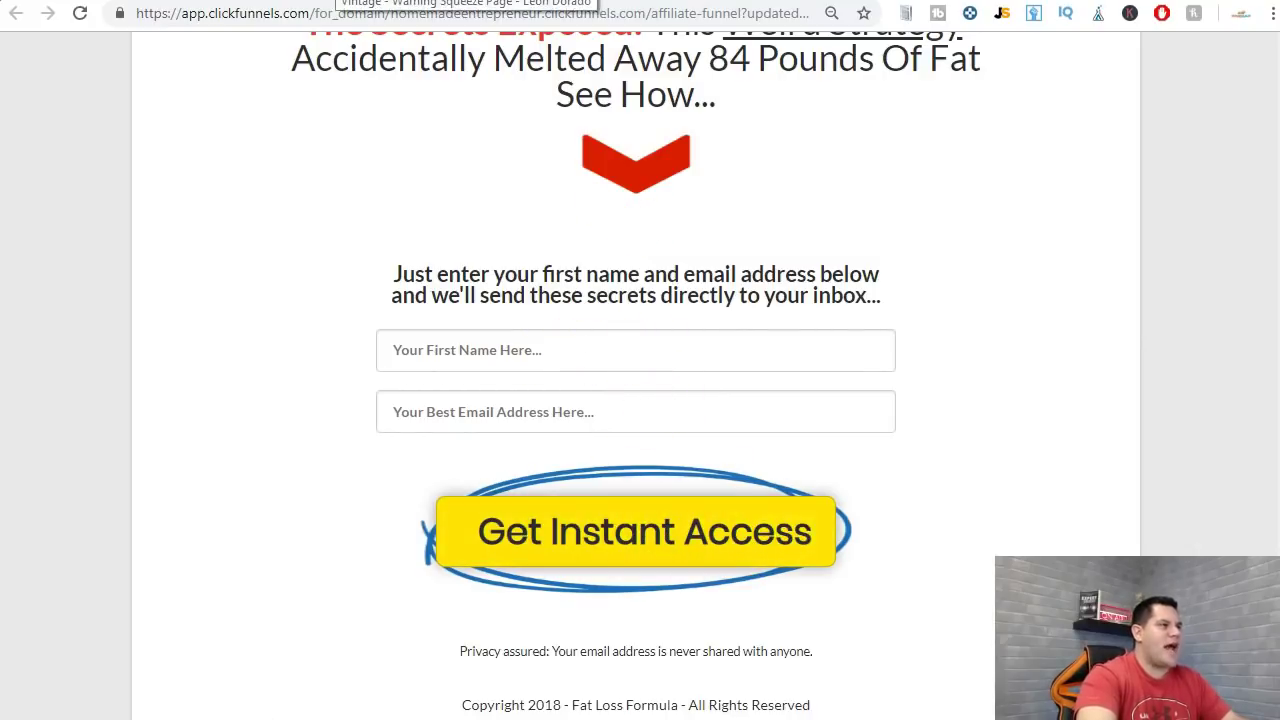
- Leave the preview, return to the funnel's step overview and open the Thank You step
left_click(340, 1)
left_click(1255, 50)
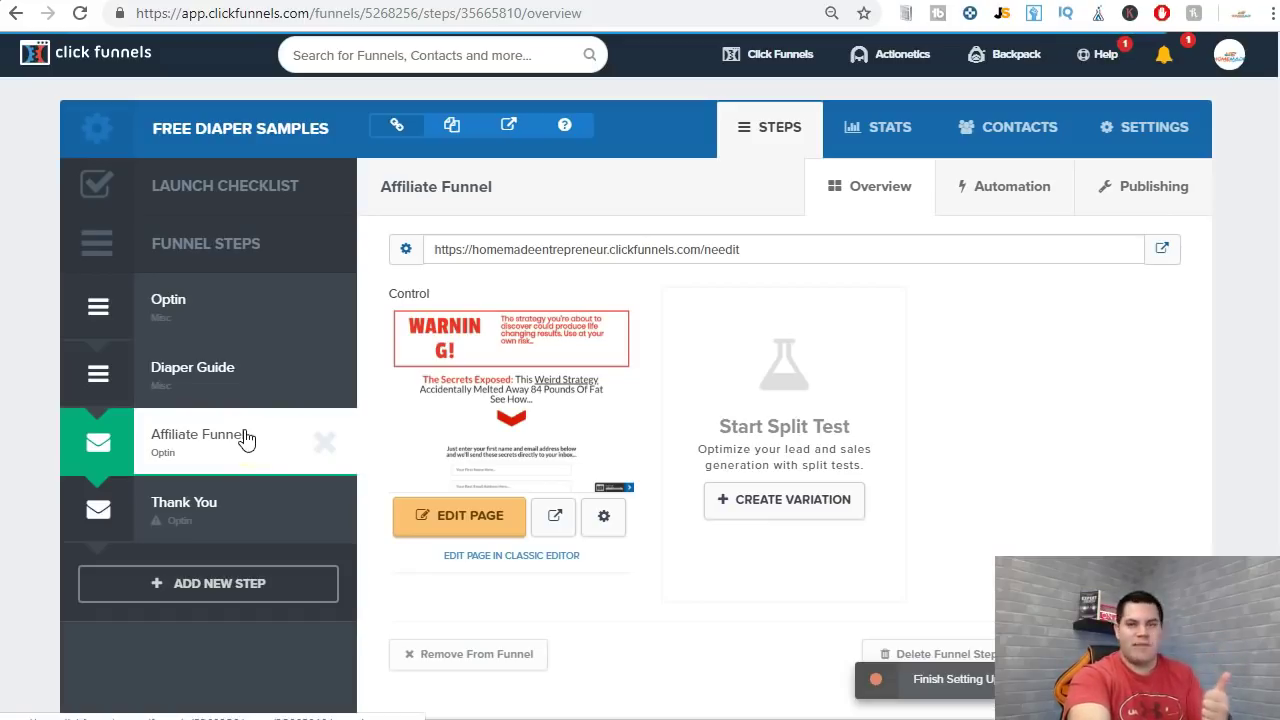
left_click(188, 518)
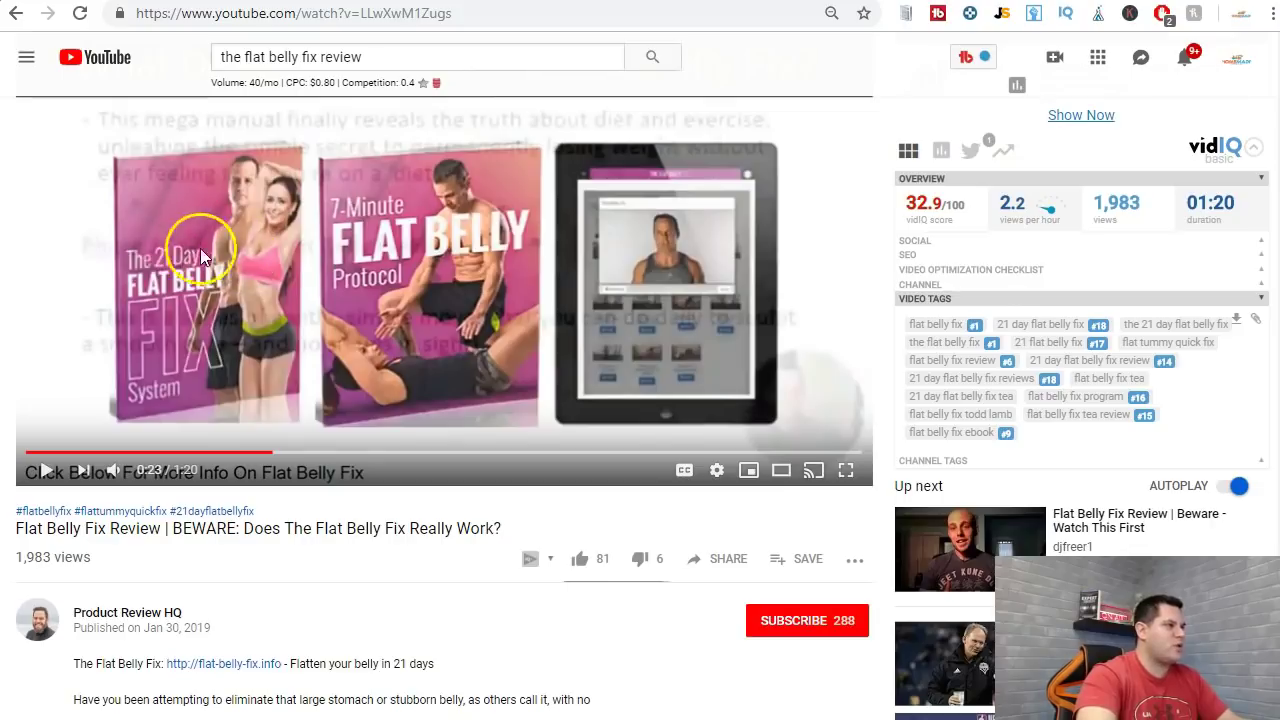
- On YouTube, look over the "Flat Belly Fix Review | BEWARE" video page and copy the video's share link
scroll(198, 291, "down", 1)
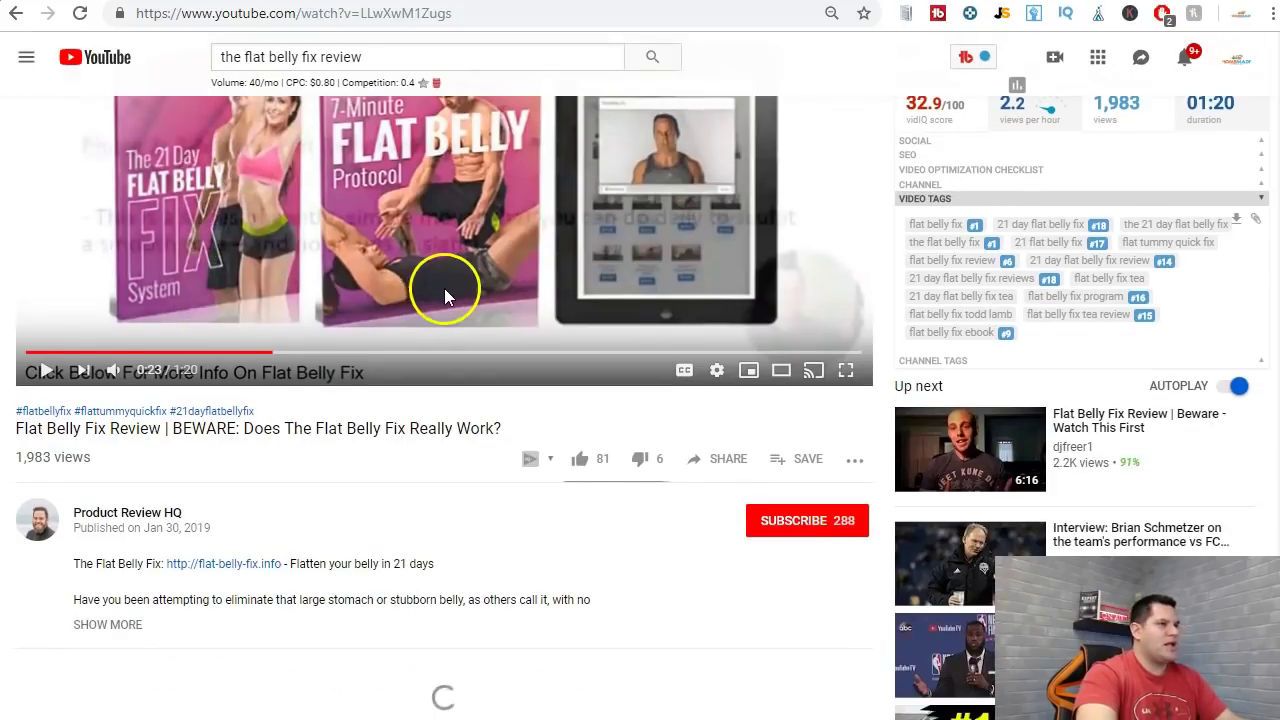
scroll(436, 285, "up", 1)
scroll(428, 281, "down", 1)
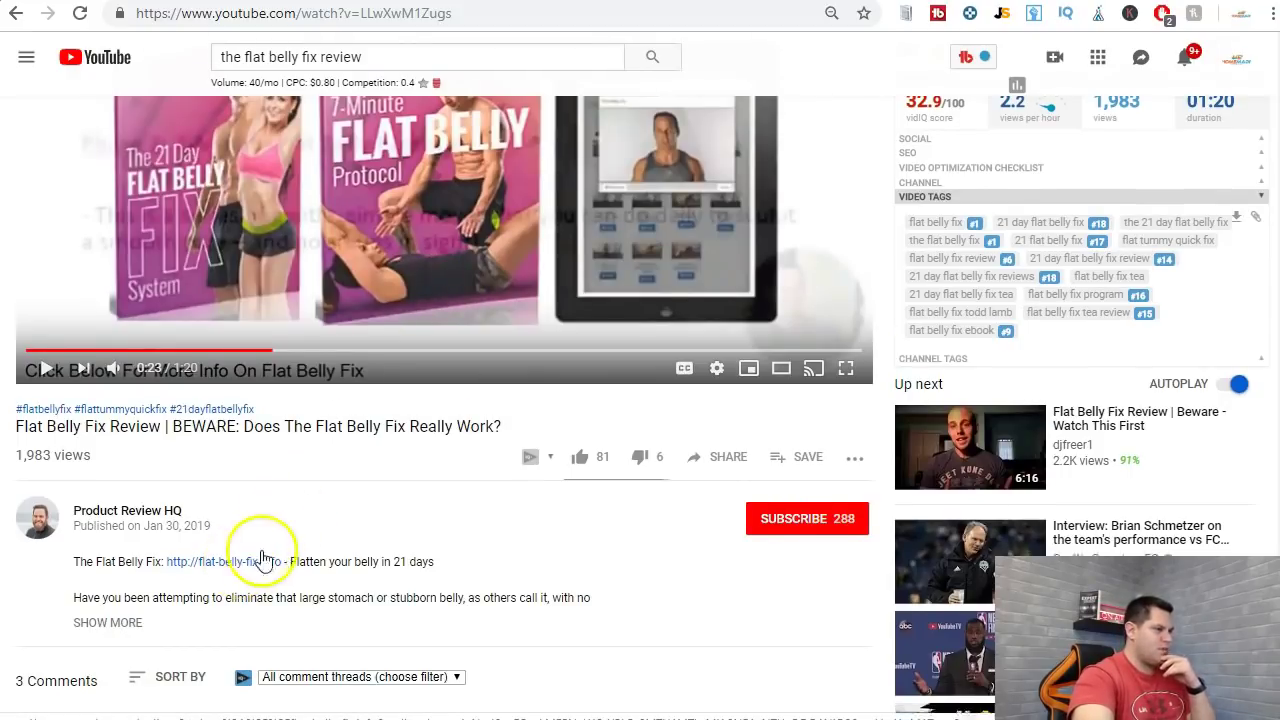
scroll(270, 546, "down", 3)
scroll(280, 549, "up", 2)
scroll(280, 549, "up", 2)
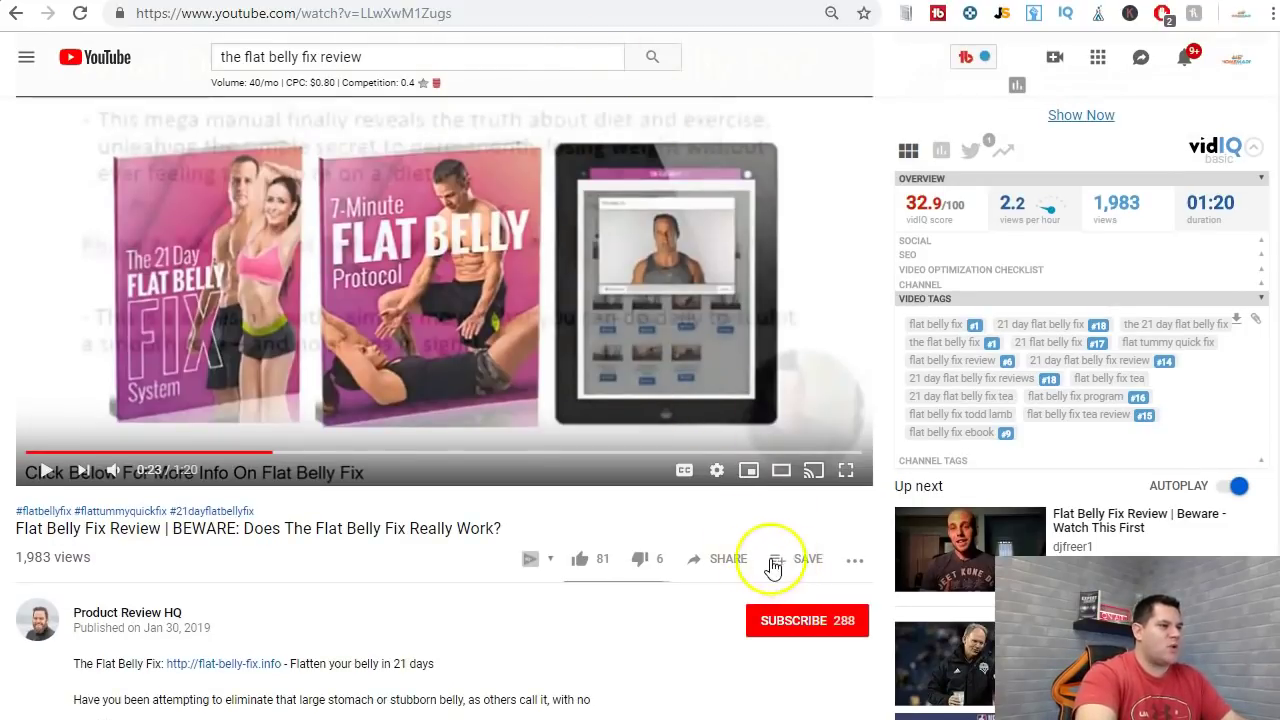
scroll(760, 540, "down", 1)
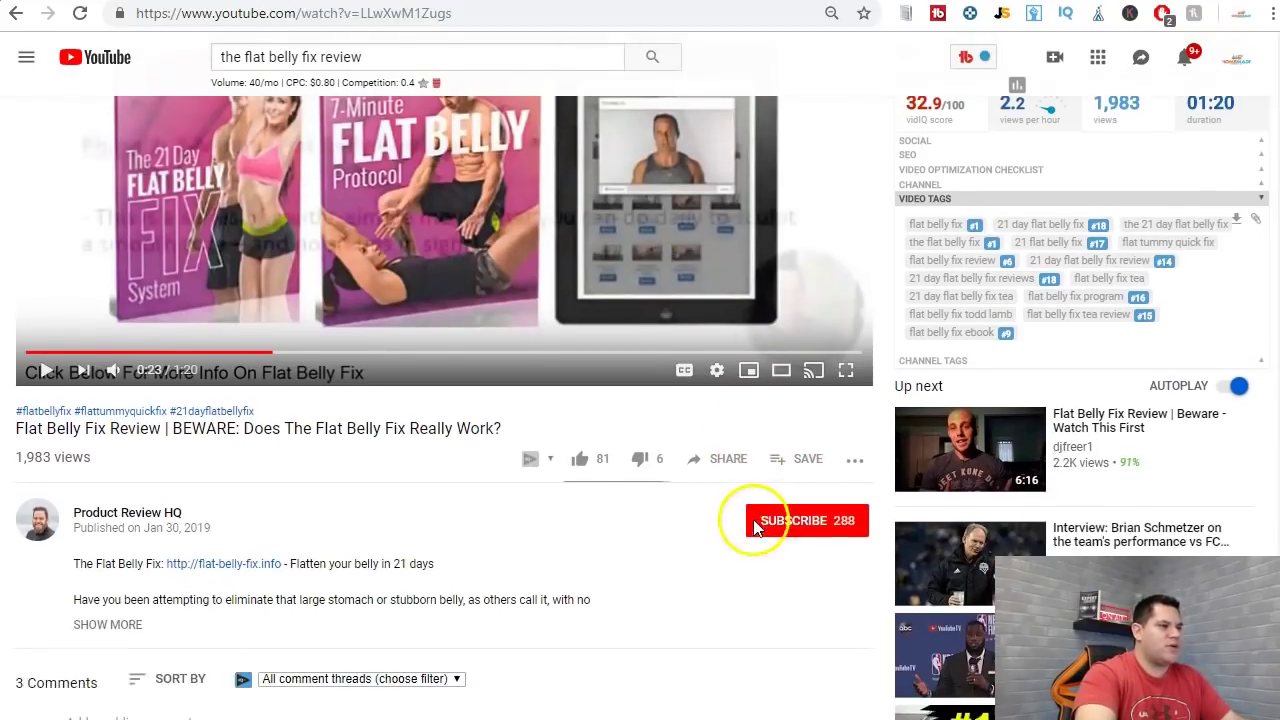
left_click(726, 462)
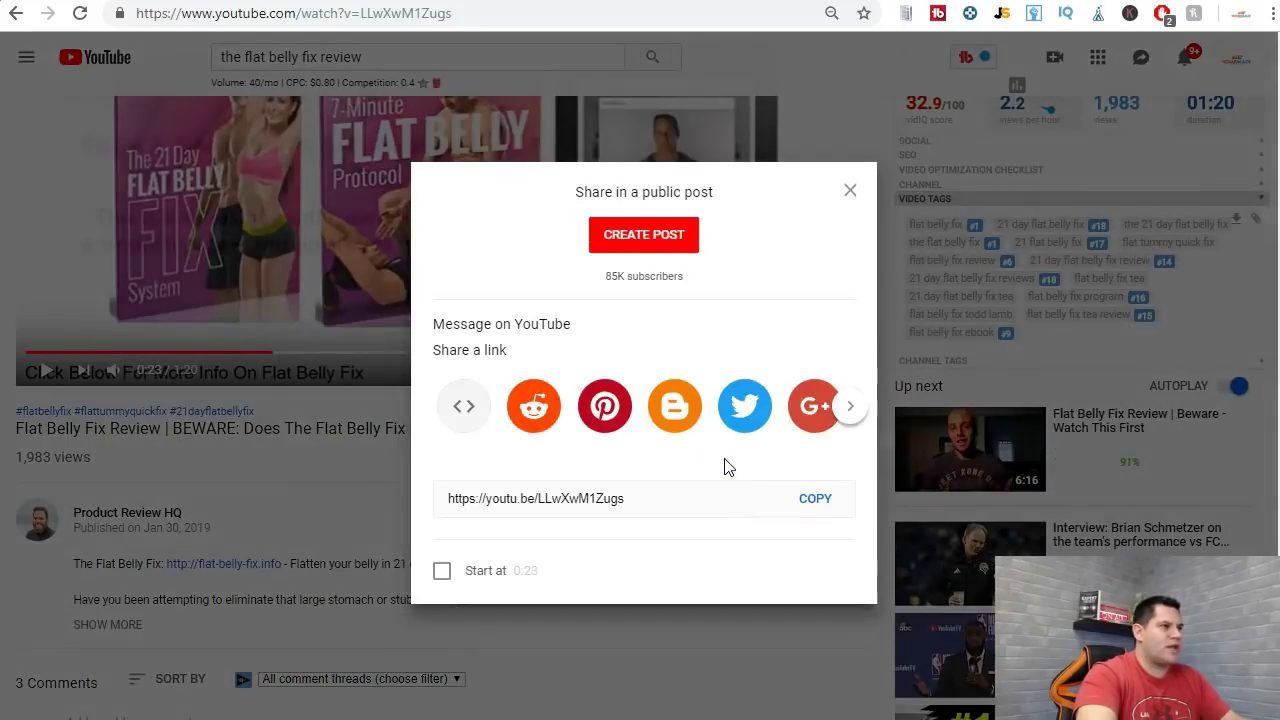
left_click_drag(657, 498, 464, 503)
left_click(814, 498)
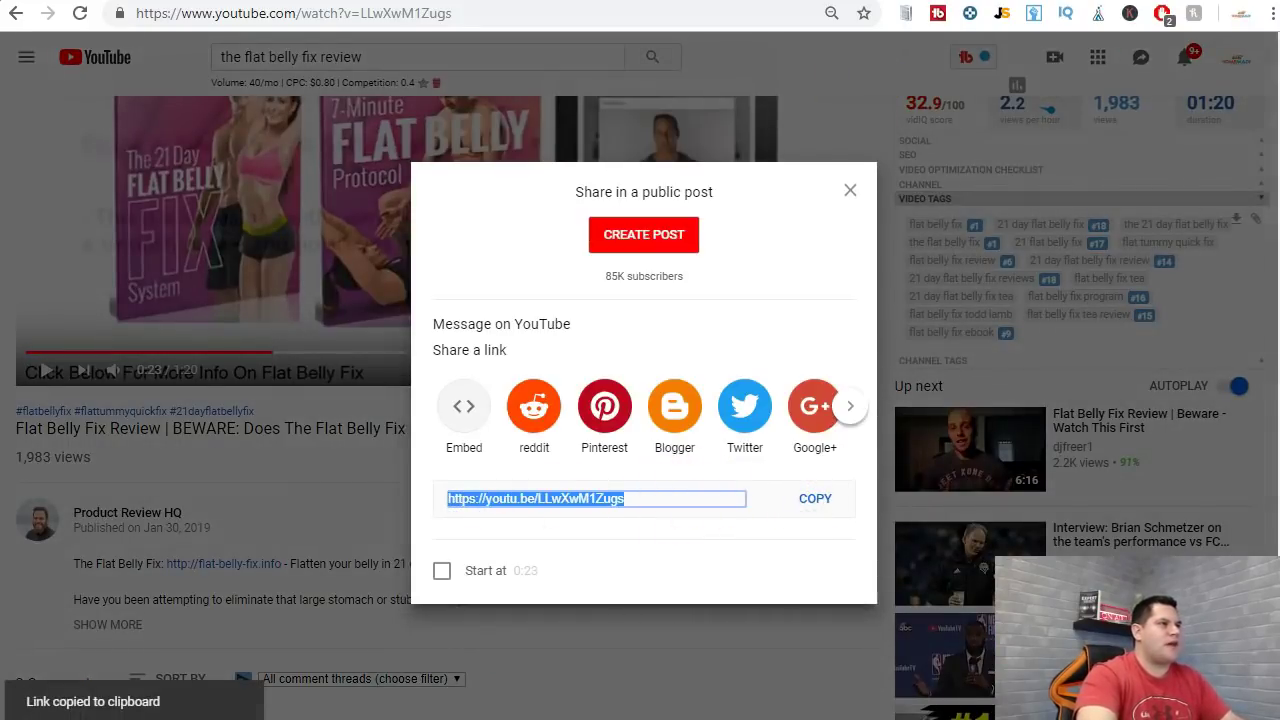
- Switch back to ClickFunnels and display the Thank You templates in the opt-in category for the Thank You step
key("ctrl+Tab")
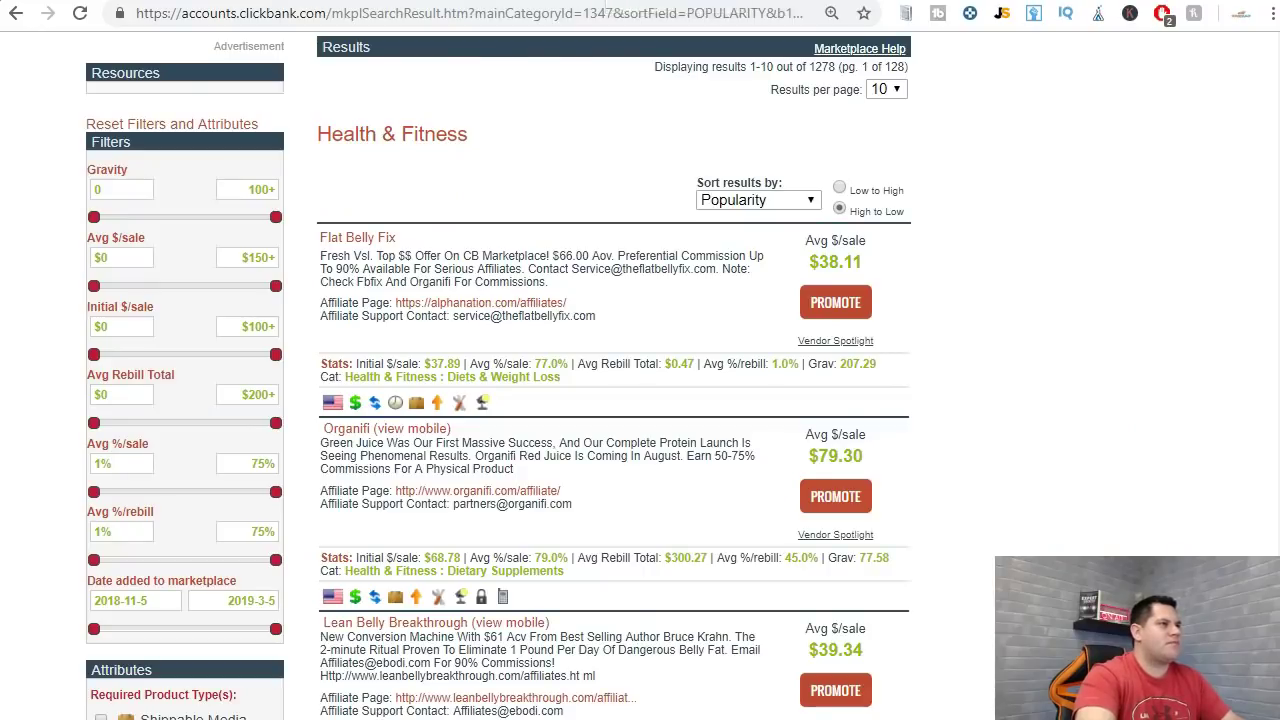
key("ctrl+Tab")
key("ctrl+Tab")
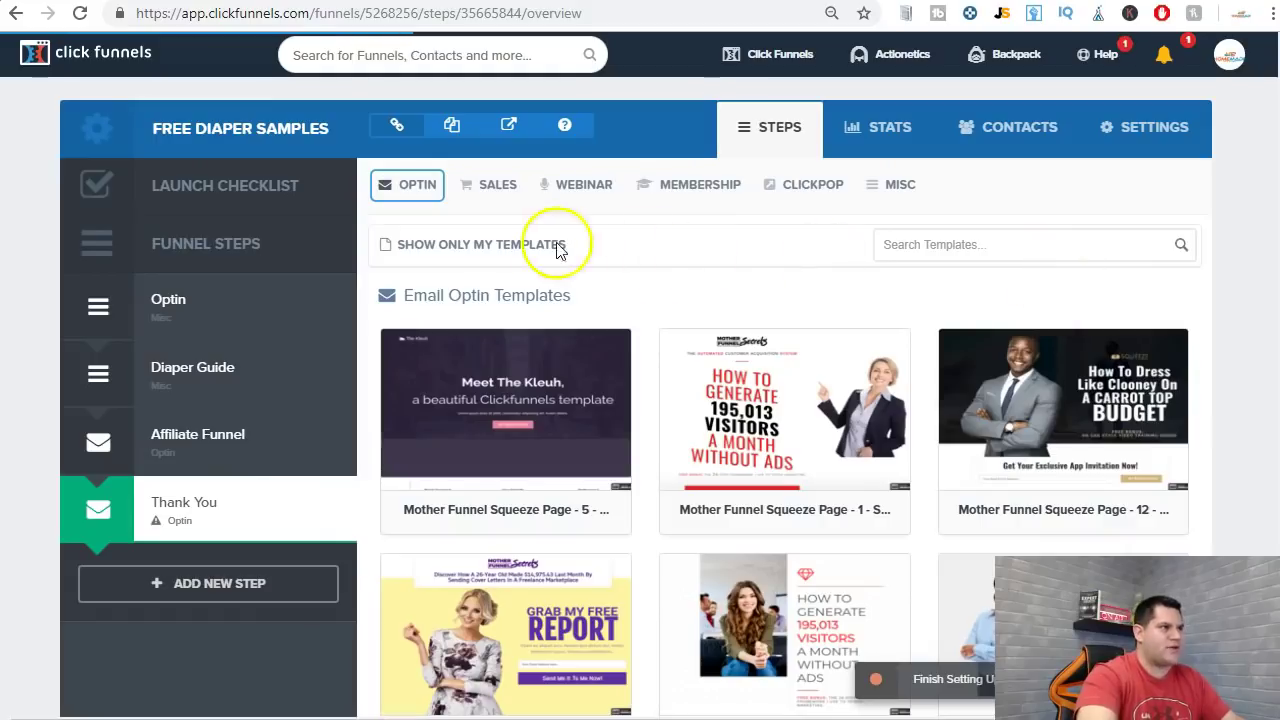
left_click(395, 184)
left_click(418, 252)
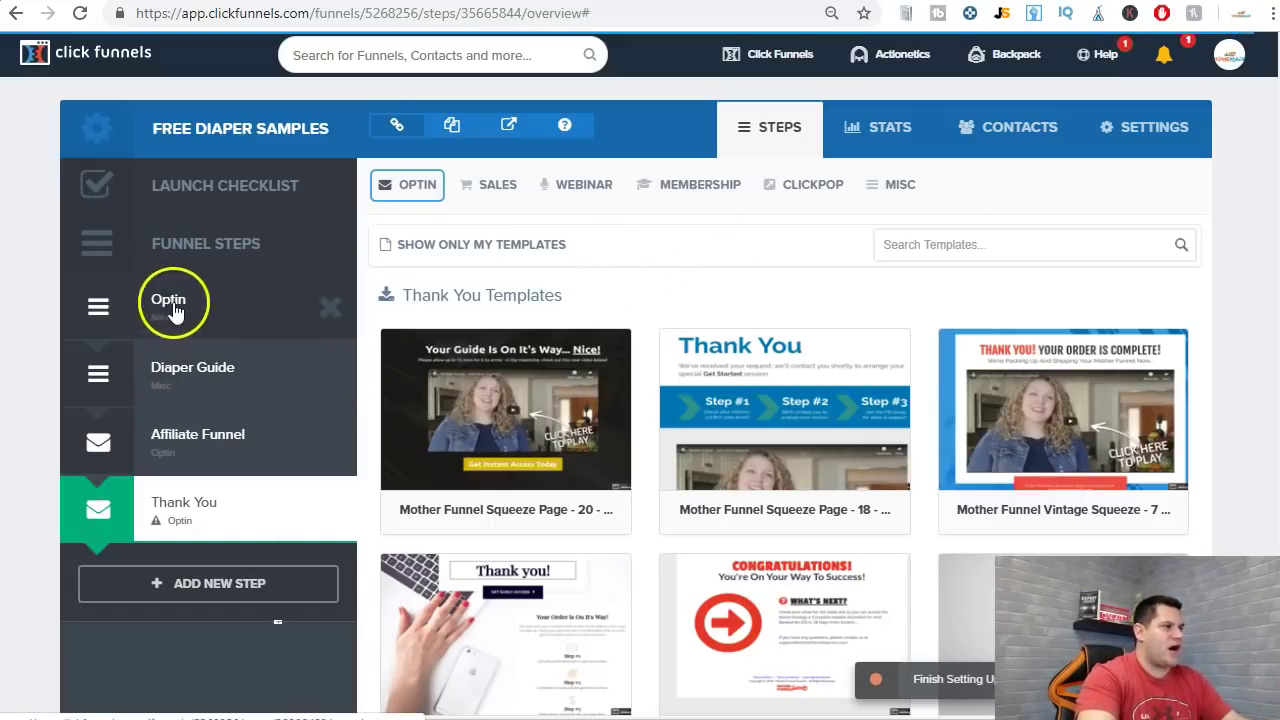
- Apply the "Mother Funnel Vintage Squeeze - 1" template to the Thank You step and open the page in the editor
mouse_move(1005, 408)
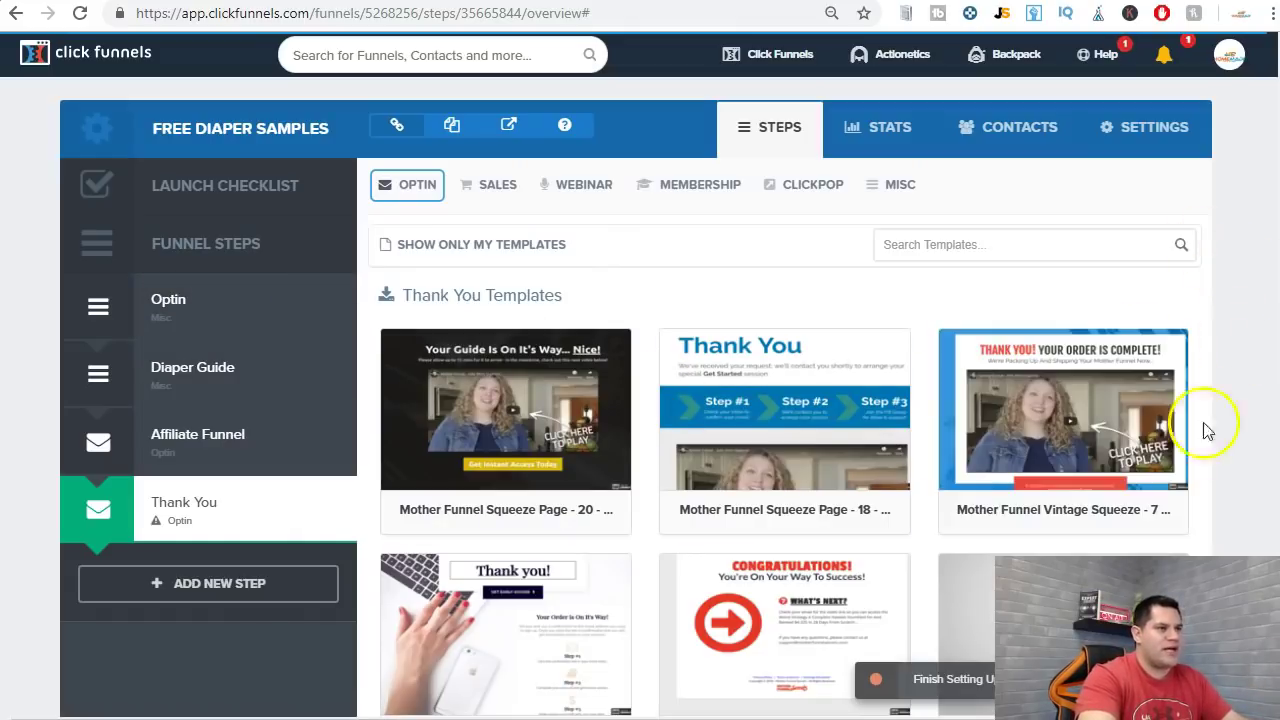
scroll(1235, 400, "down", 1)
mouse_move(1075, 340)
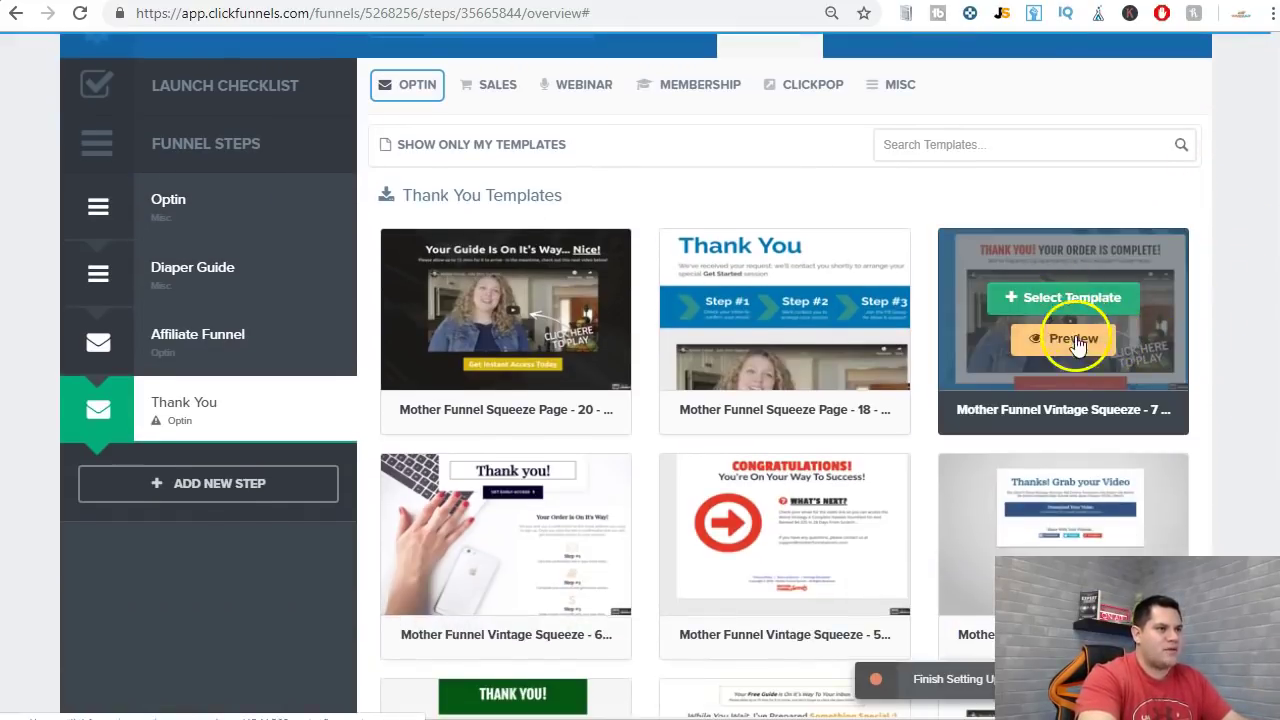
scroll(1060, 310, "down", 5)
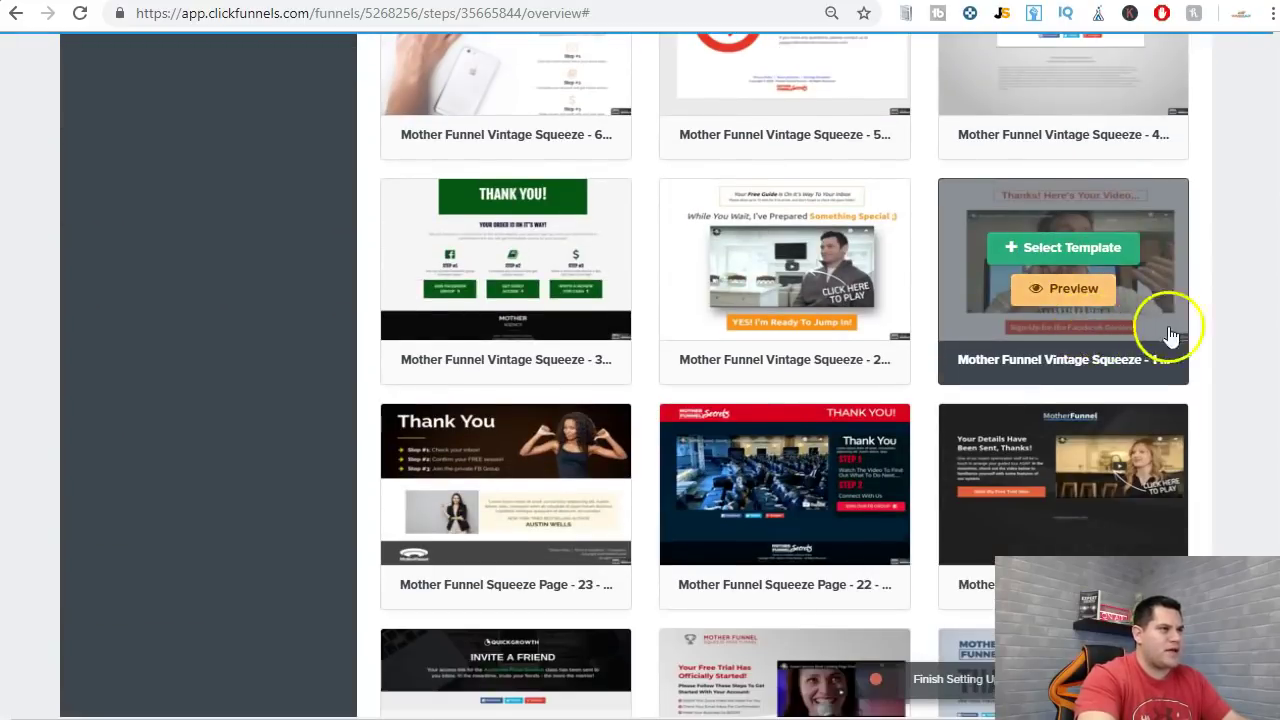
mouse_move(1160, 338)
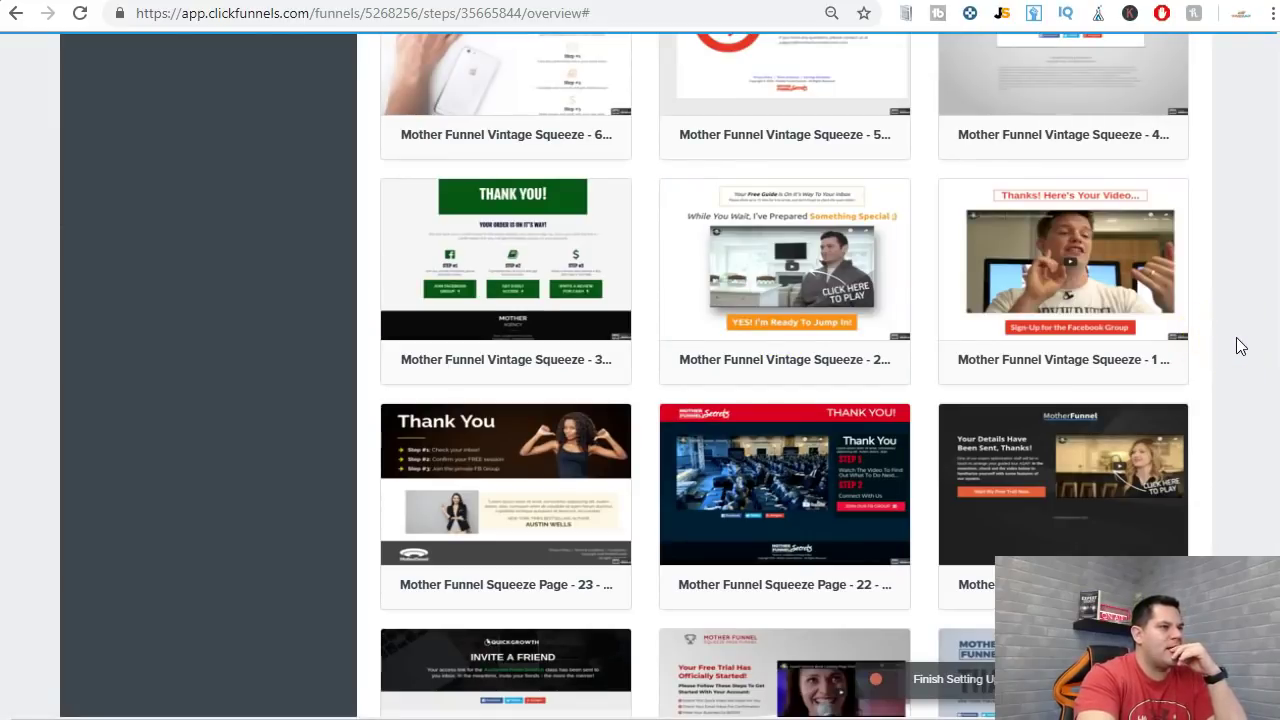
mouse_move(1065, 265)
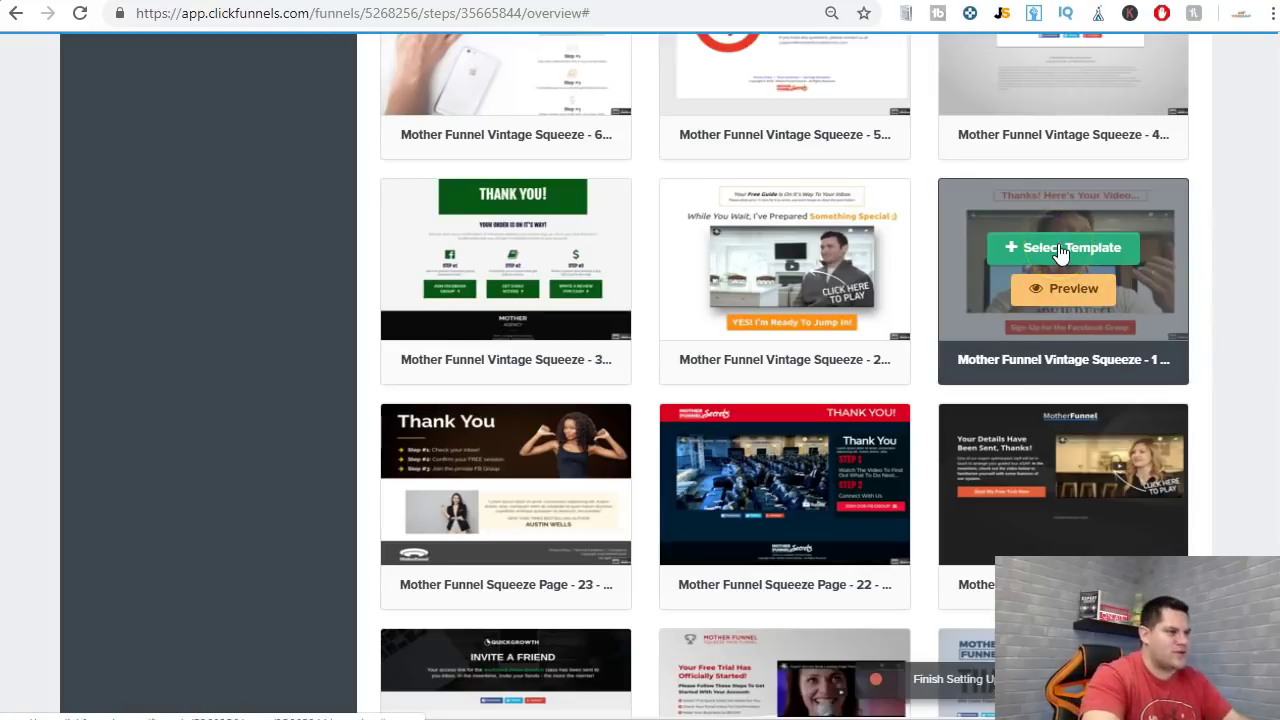
left_click(1060, 250)
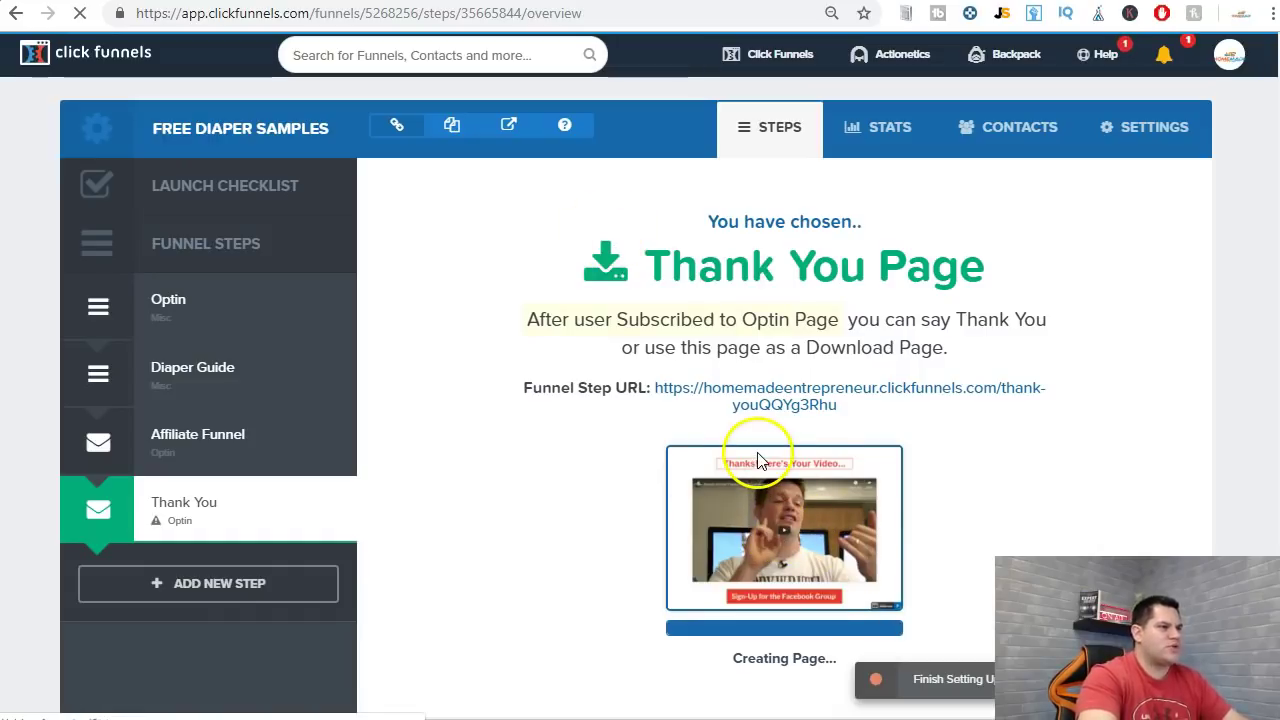
left_click(458, 516)
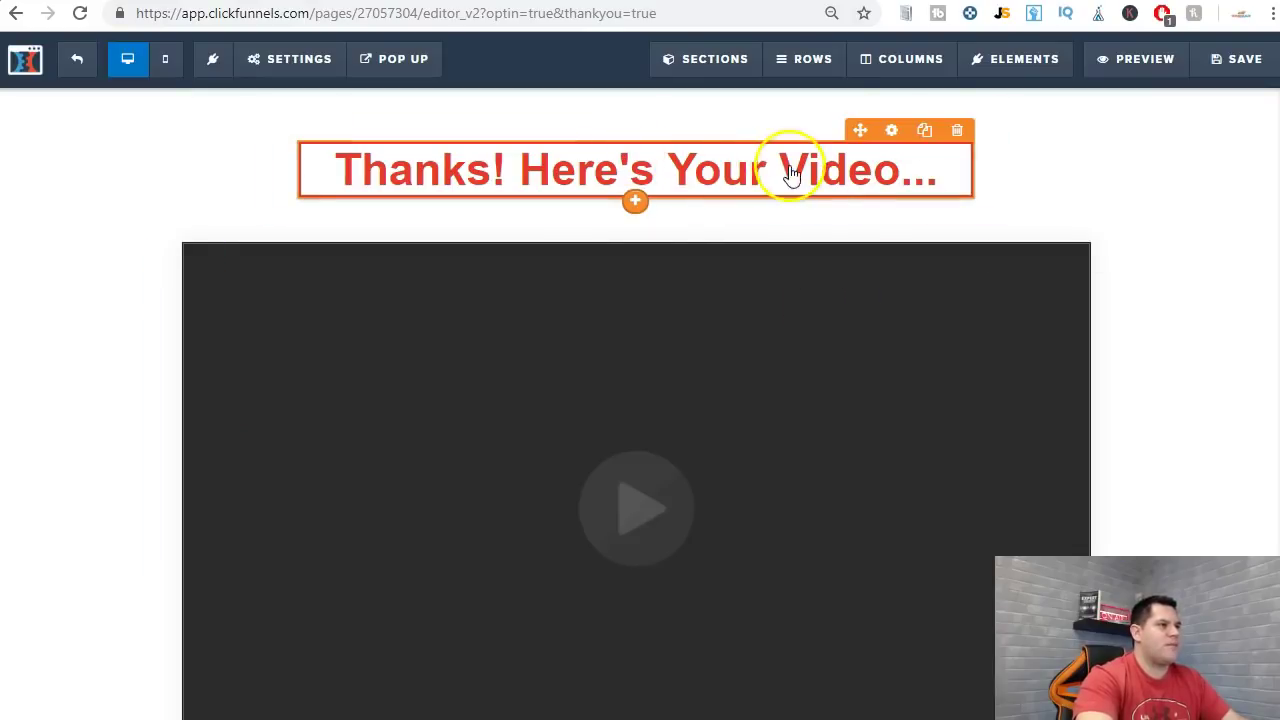
- Replace the "Thanks! Here's Your Video..." headline with the correctly spelled text "Congratulations..."
left_click(634, 163)
left_click(491, 171)
double_click(424, 171)
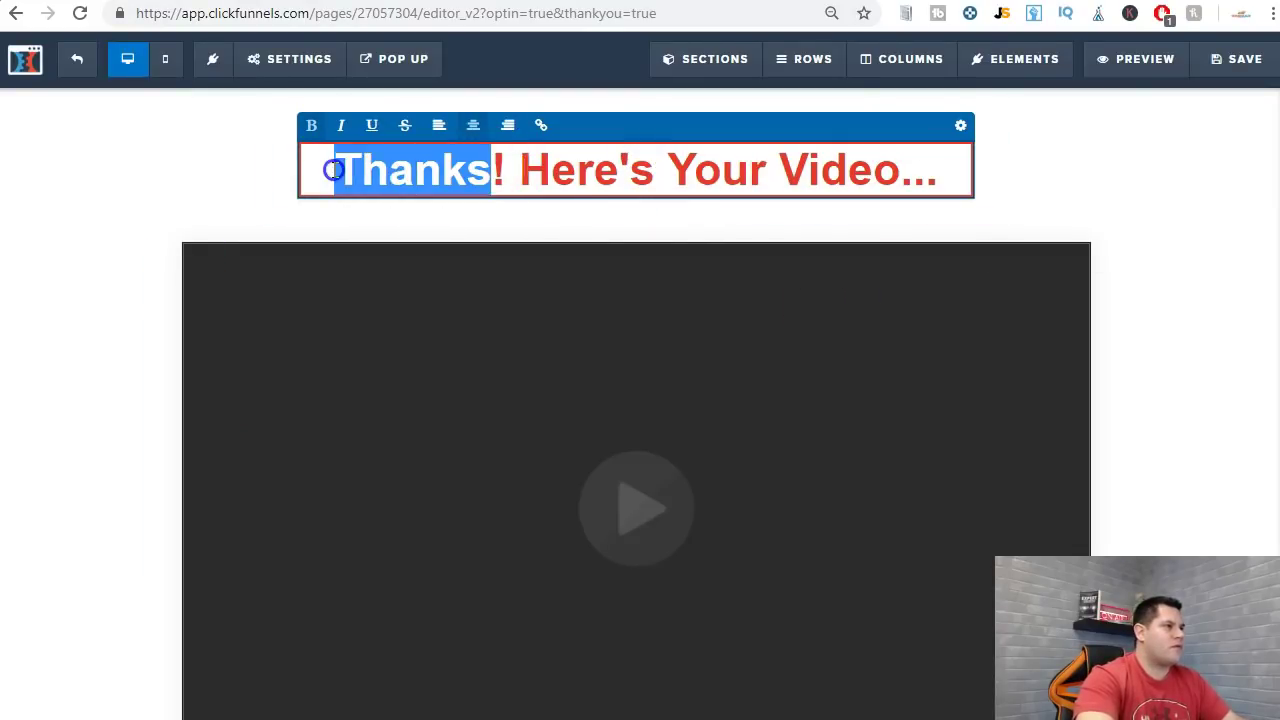
left_click(762, 183)
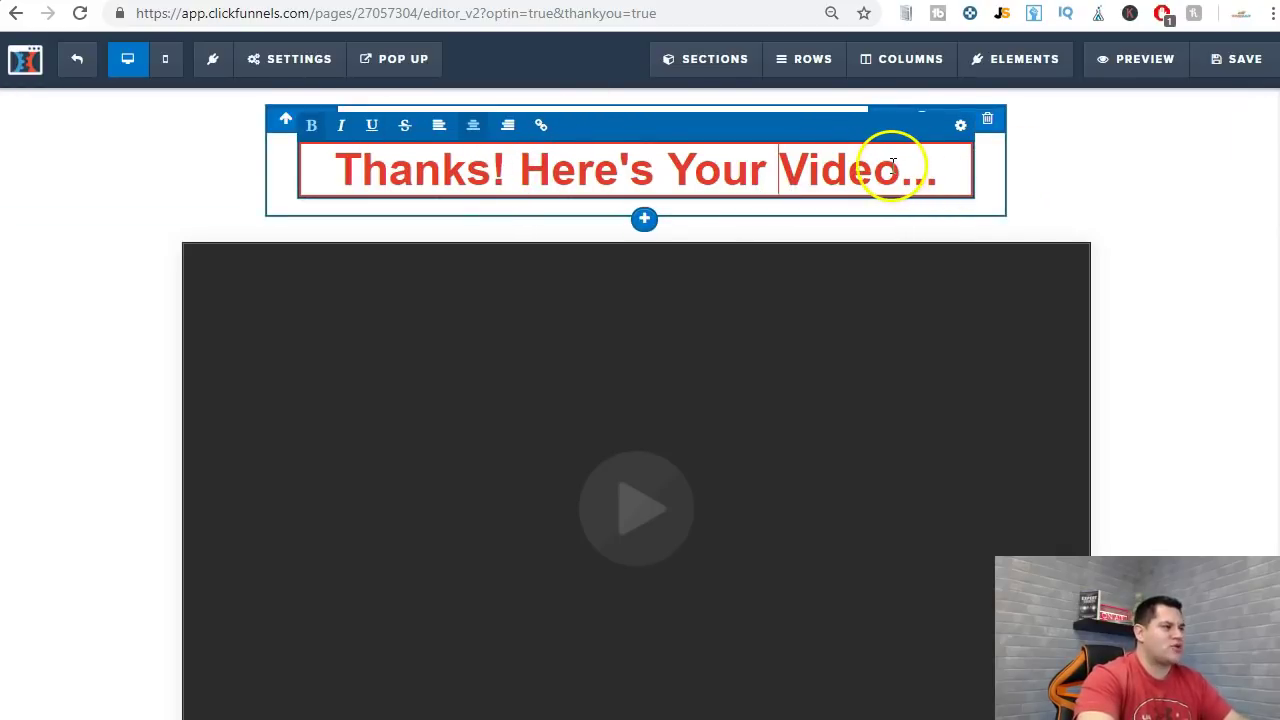
left_click_drag(901, 171, 346, 167)
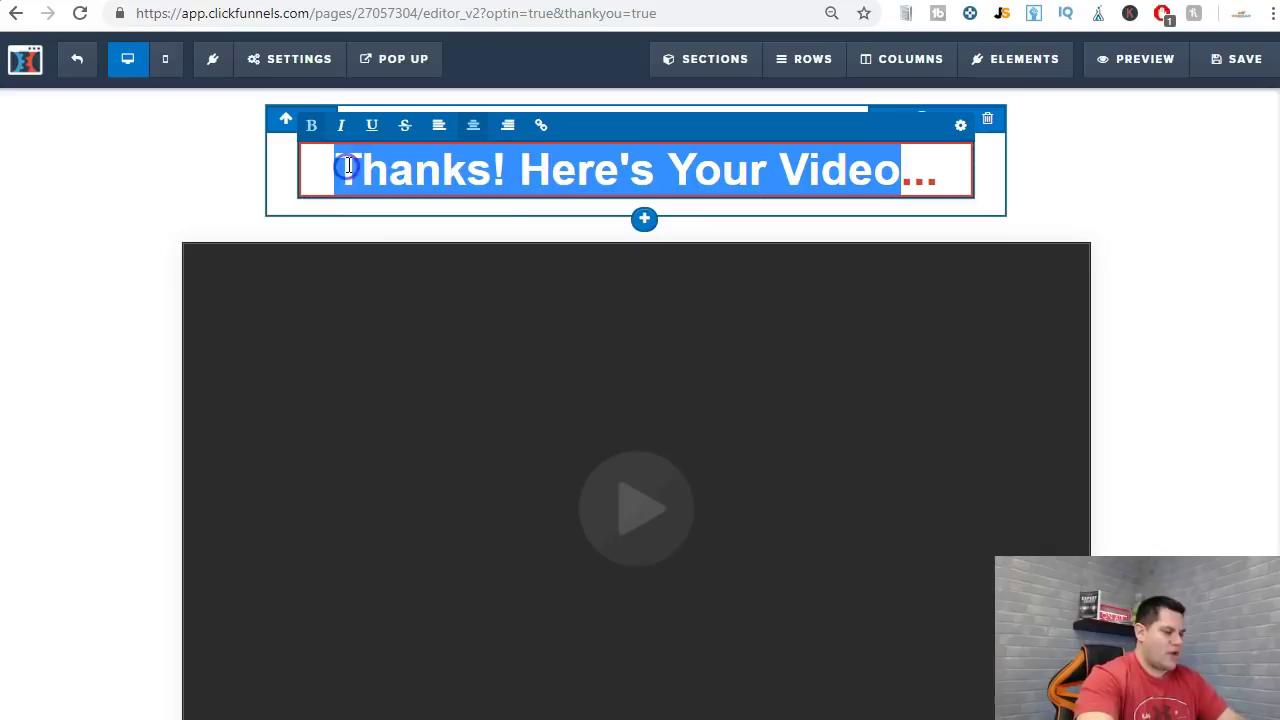
type("Congra")
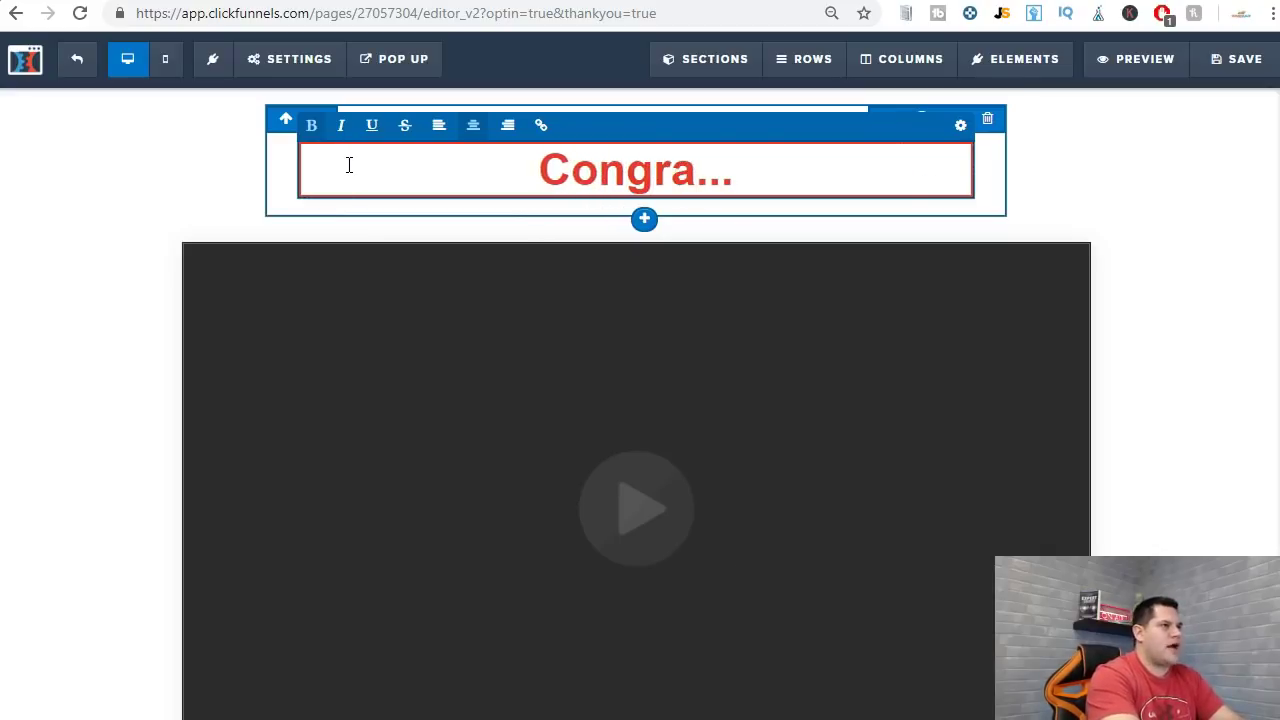
type("tu")
type("lations")
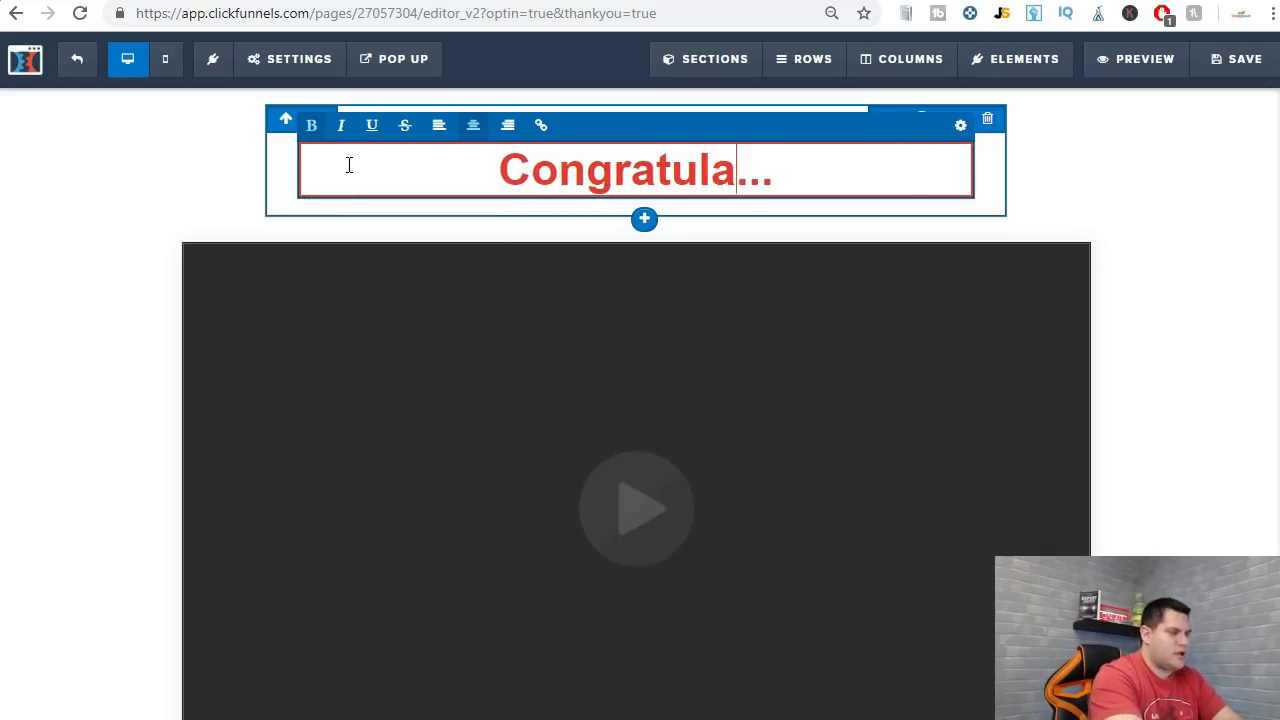
key("BackSpace")
key("BackSpace")
key("BackSpace")
key("BackSpace")
key("BackSpace")
key("BackSpace")
key("BackSpace")
key("BackSpace")
key("BackSpace")
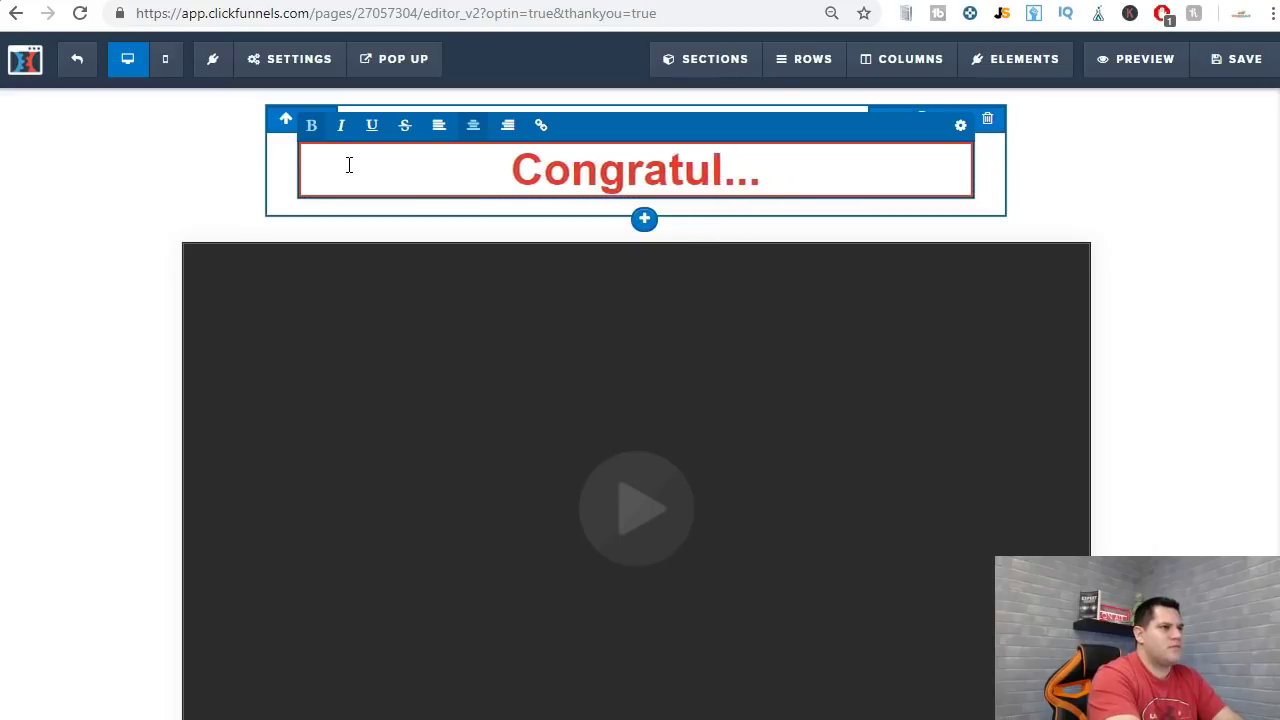
type("dulations")
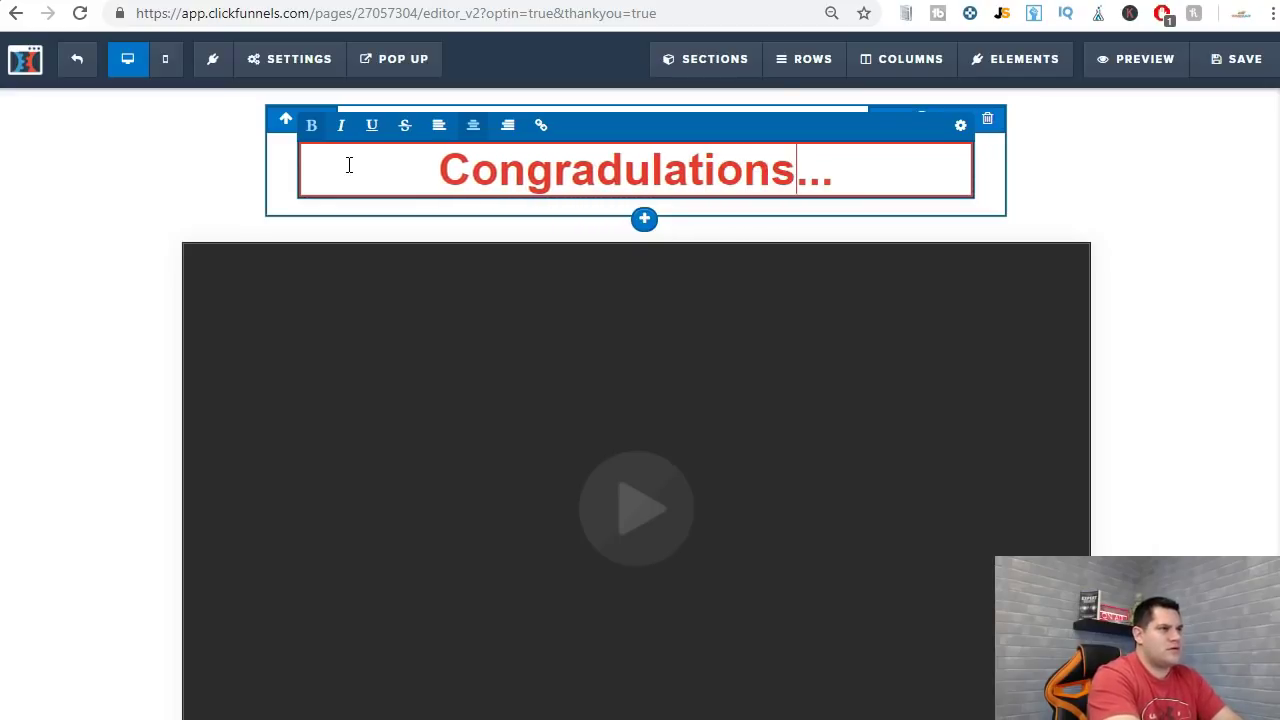
right_click(634, 188)
left_click(645, 191)
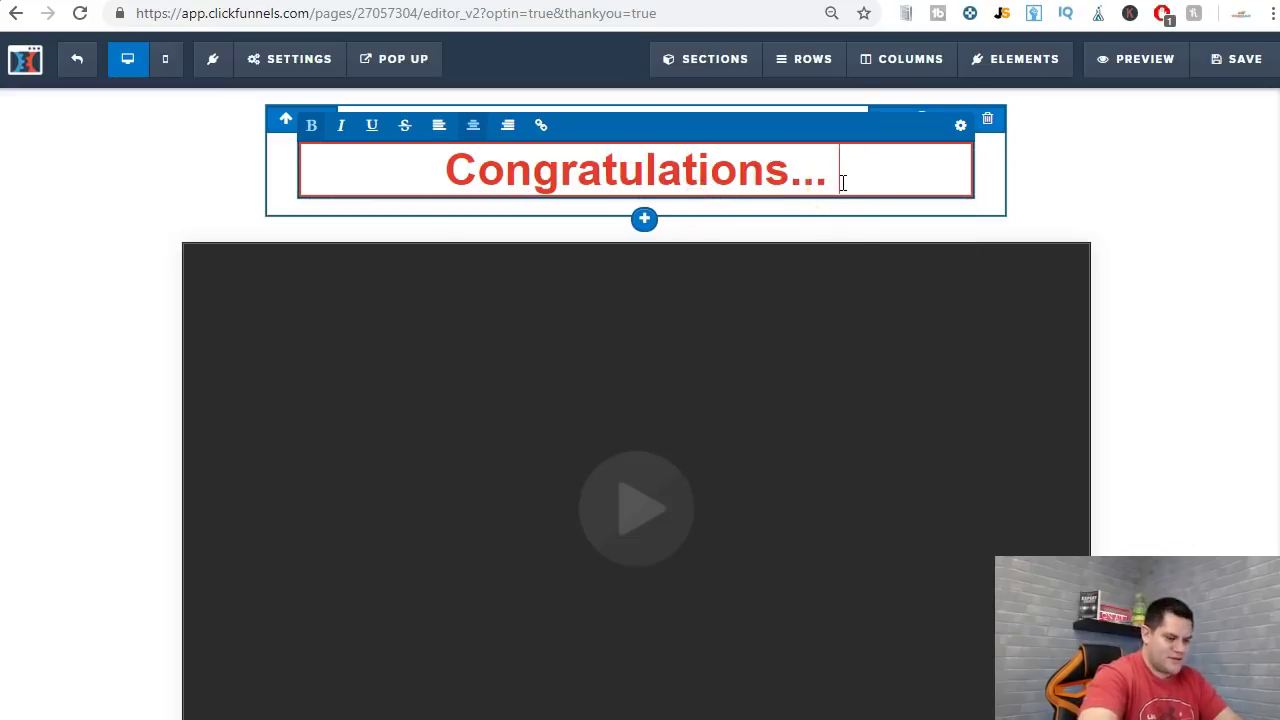
- Extend the headline to read "Congratulations On Changing Your Life For The Better..."
key("BackSpace")
key("BackSpace")
key("BackSpace")
type("On Changing Your Life For")
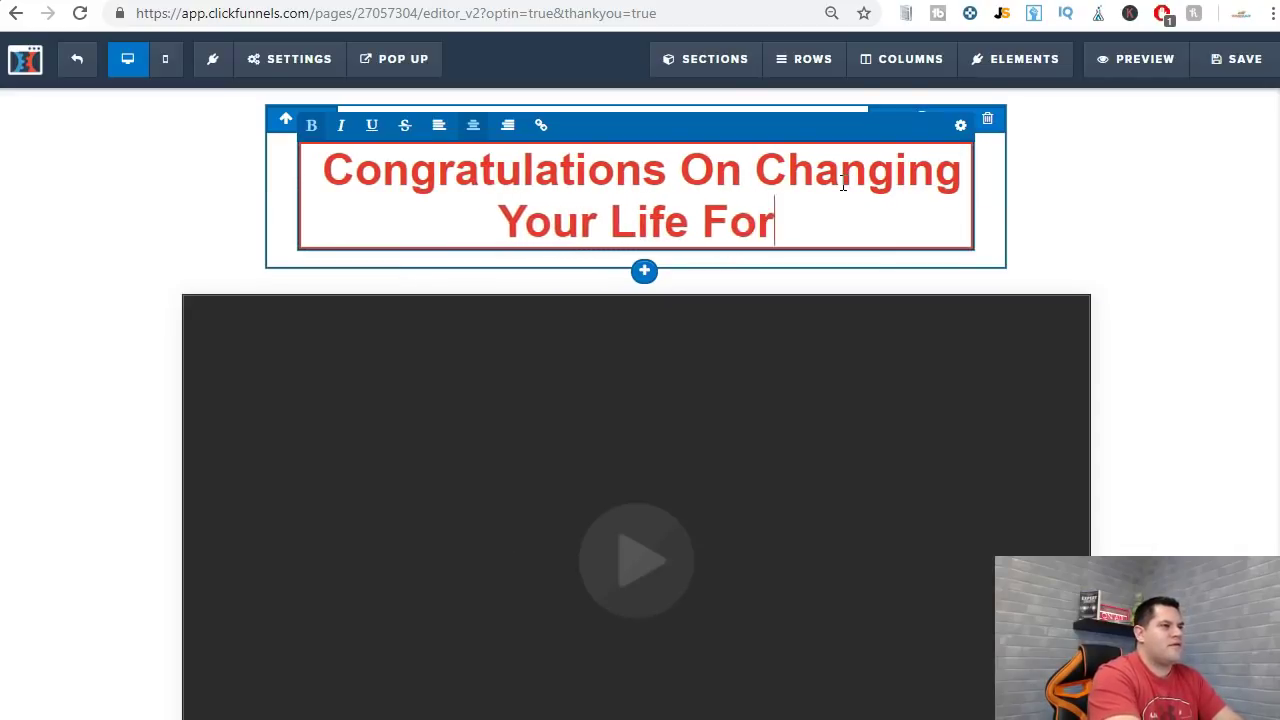
type(" The Better...")
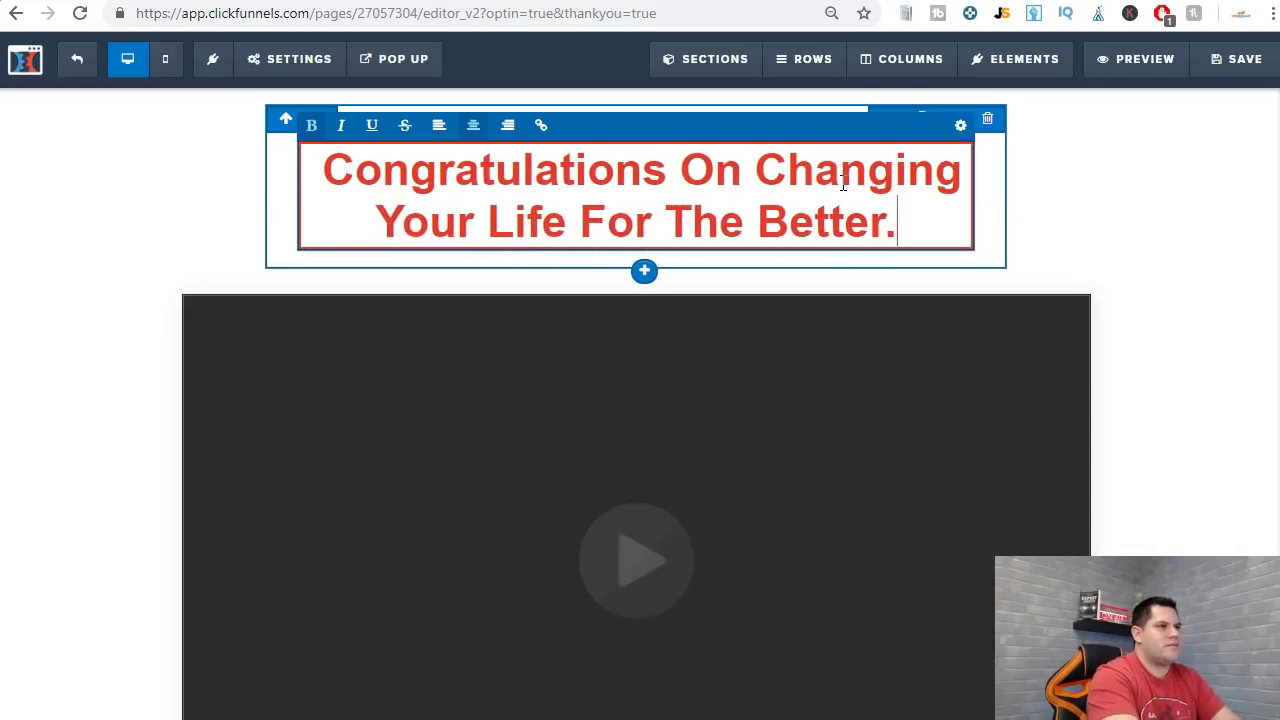
left_click(1183, 341)
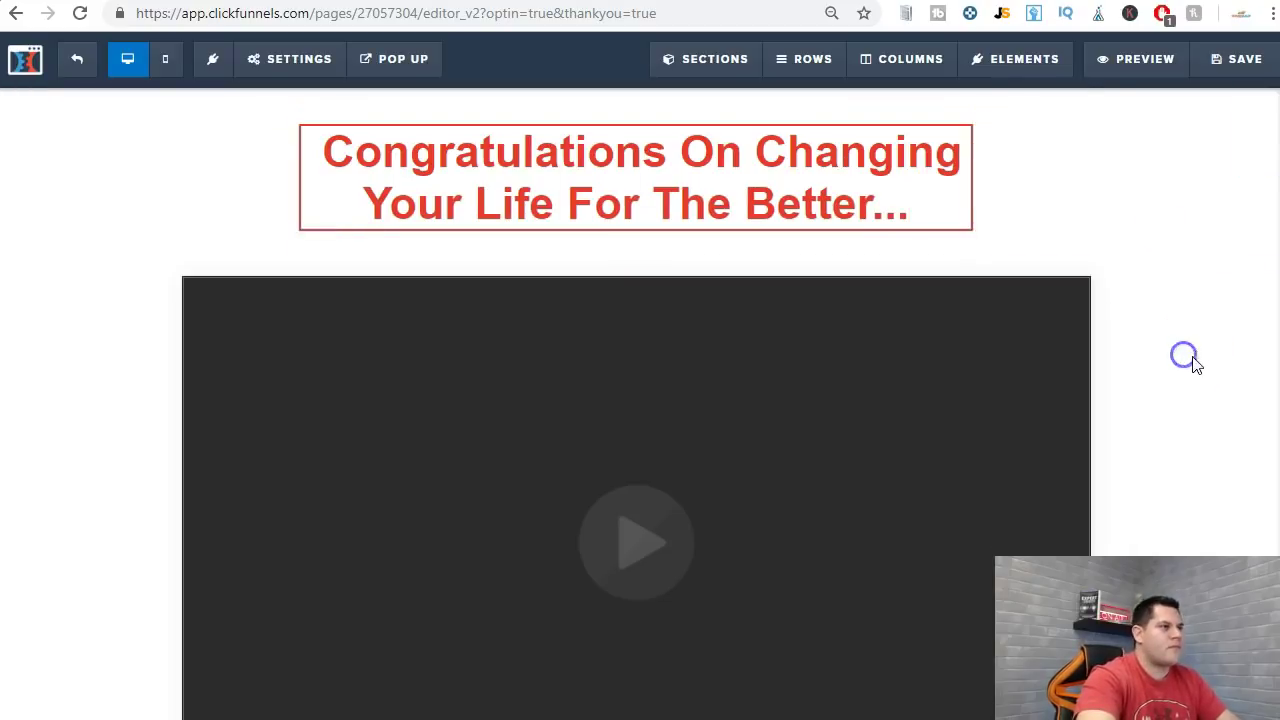
- Replace the video element's YouTube URL with the copied share link of the Flat Belly Fix review video
scroll(749, 263, "down", 2)
left_click(737, 234)
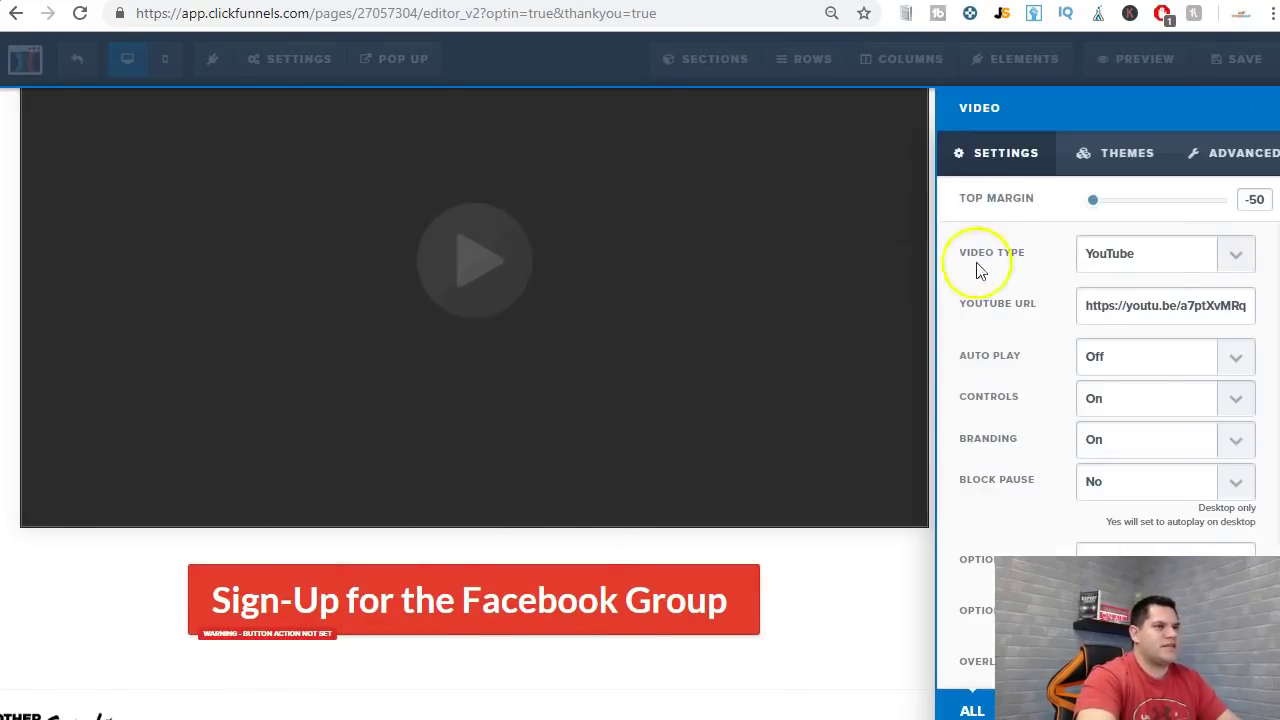
left_click(1197, 315)
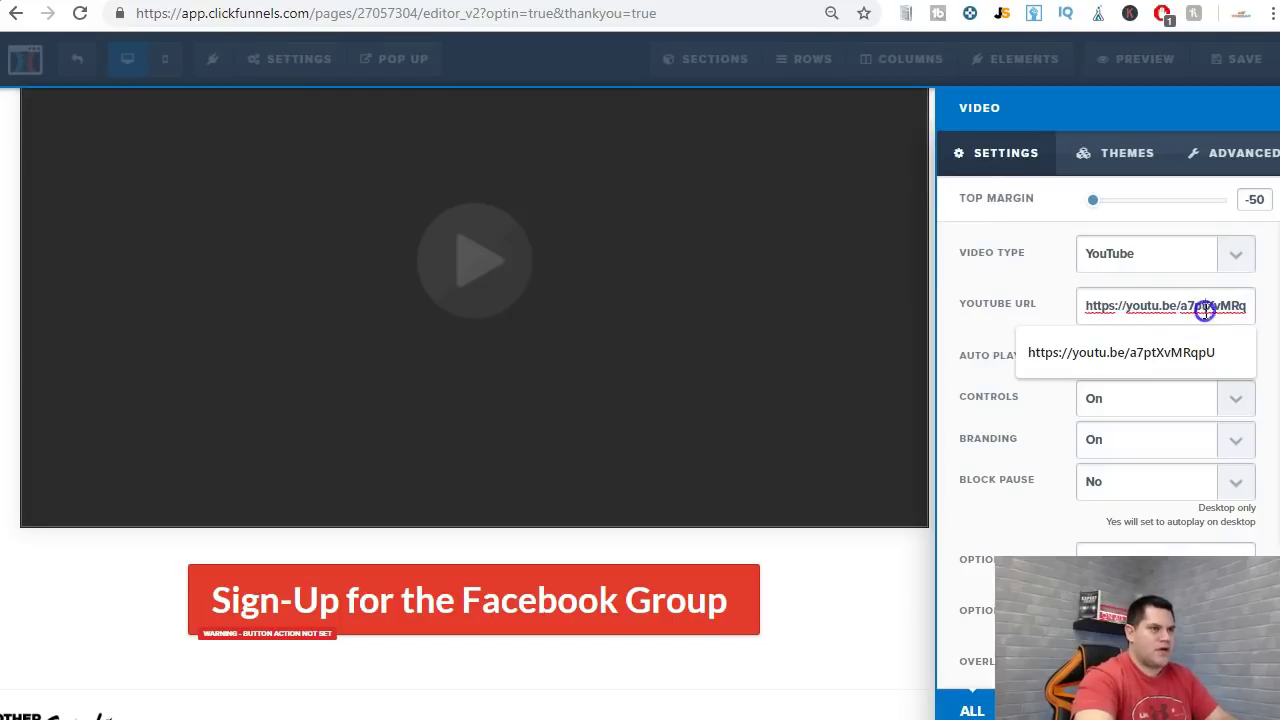
key("BackSpace")
left_click(1078, 333)
left_click(1066, 325)
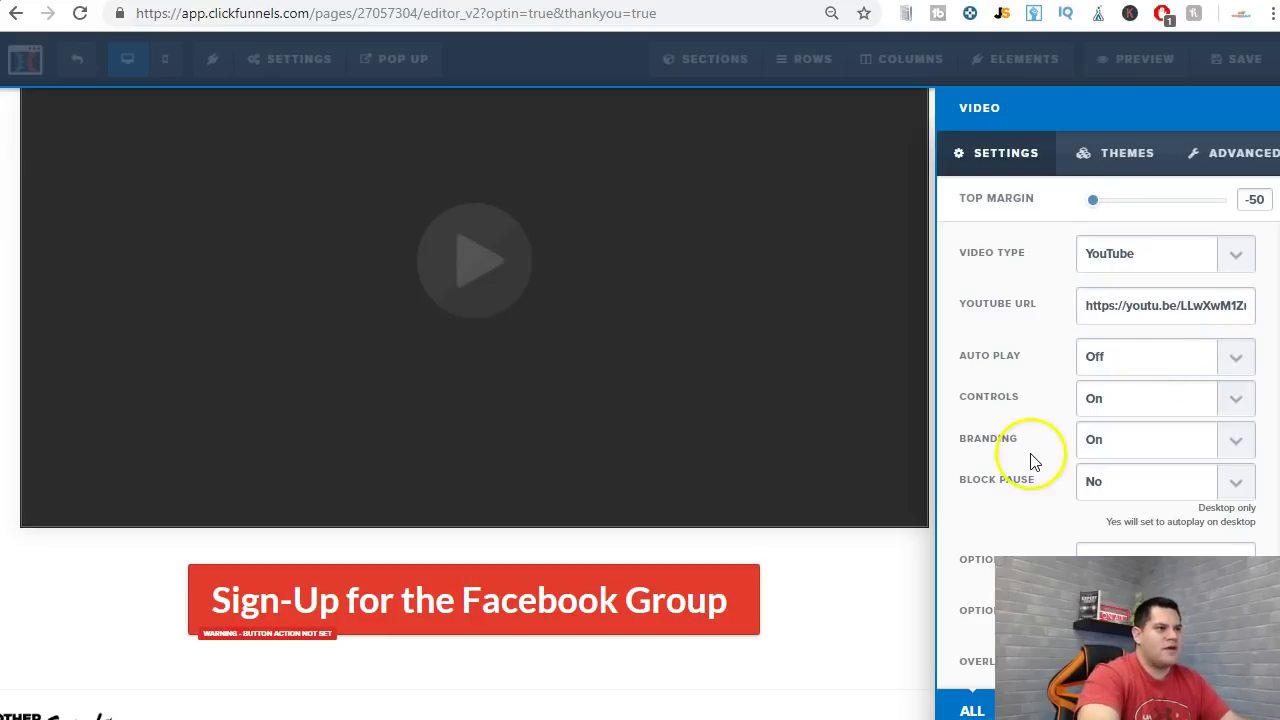
left_click(885, 588)
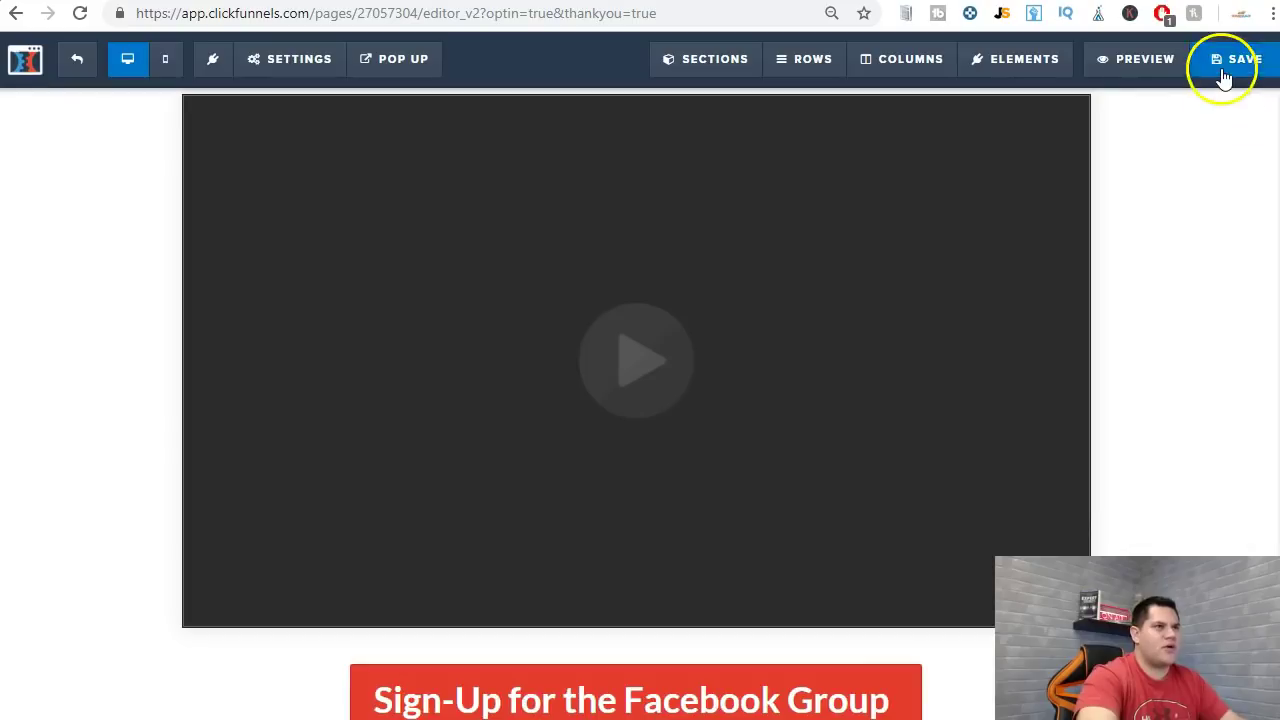
- Save the page, then set its SEO title to "Change Your Life Today" and description to "Lose weight, feel better, live longer!"
left_click(1232, 62)
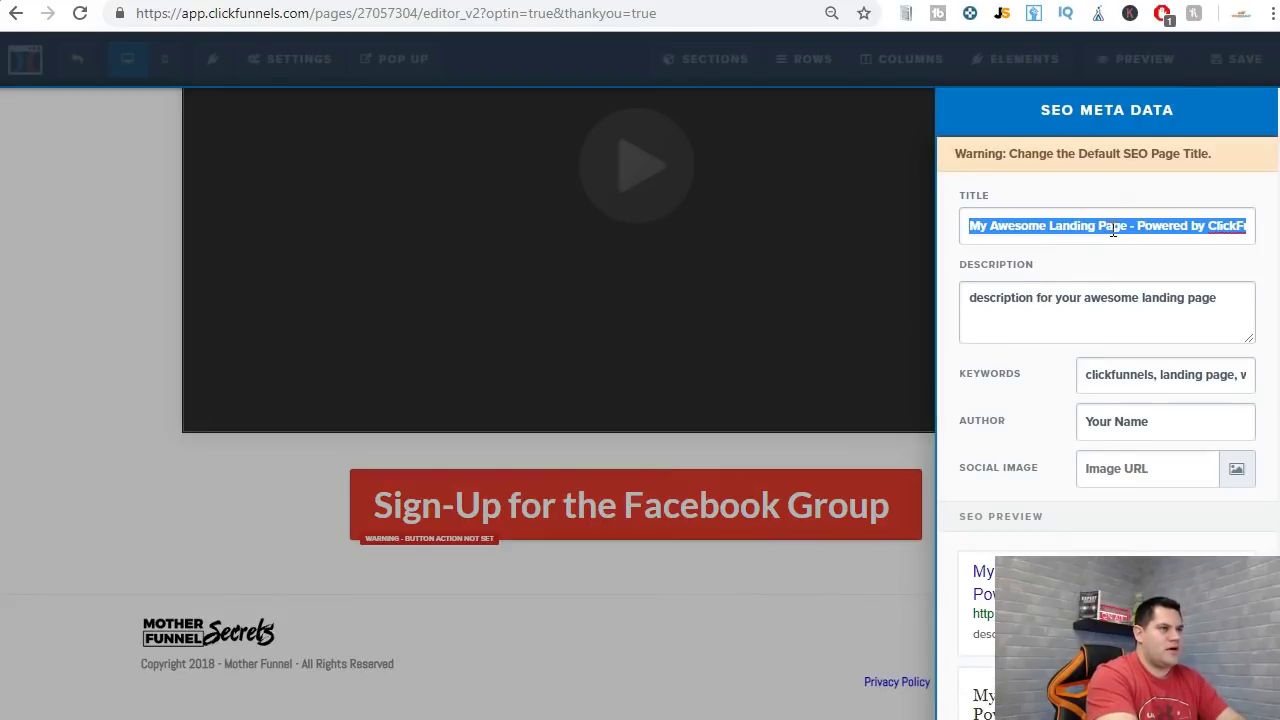
type("Change Your Life")
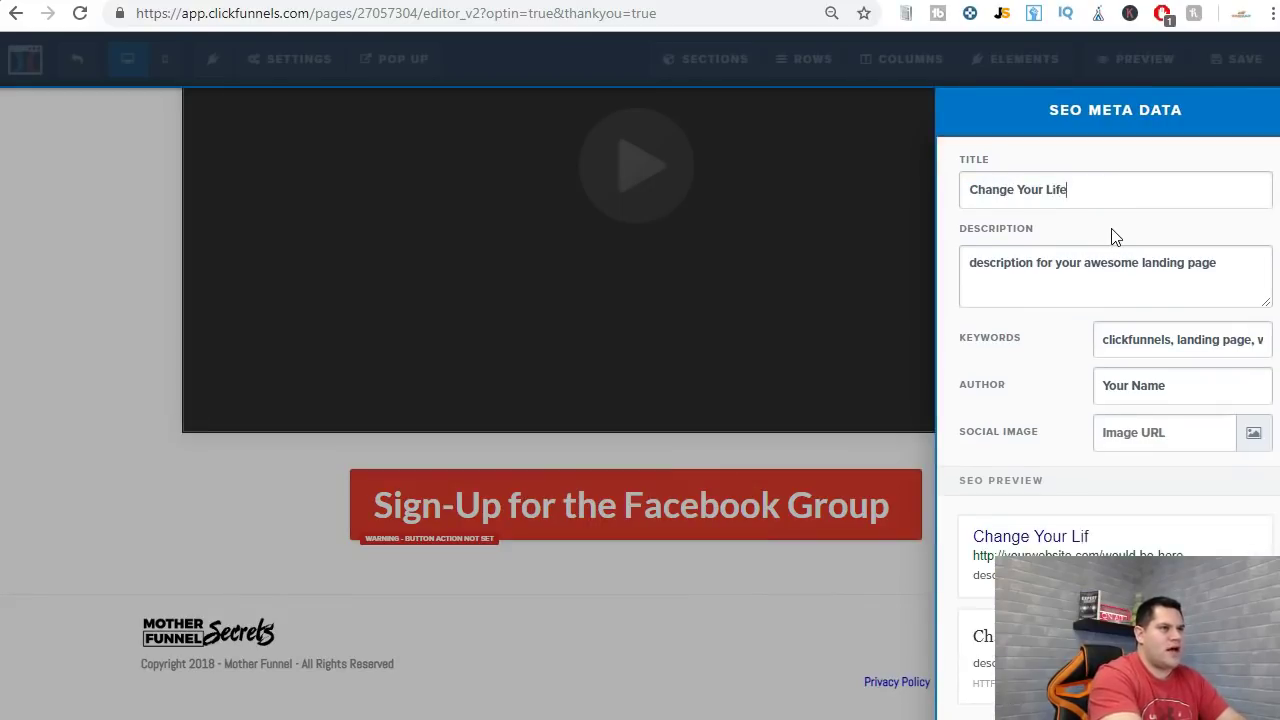
left_click_drag(1274, 266, 849, 277)
type(":L")
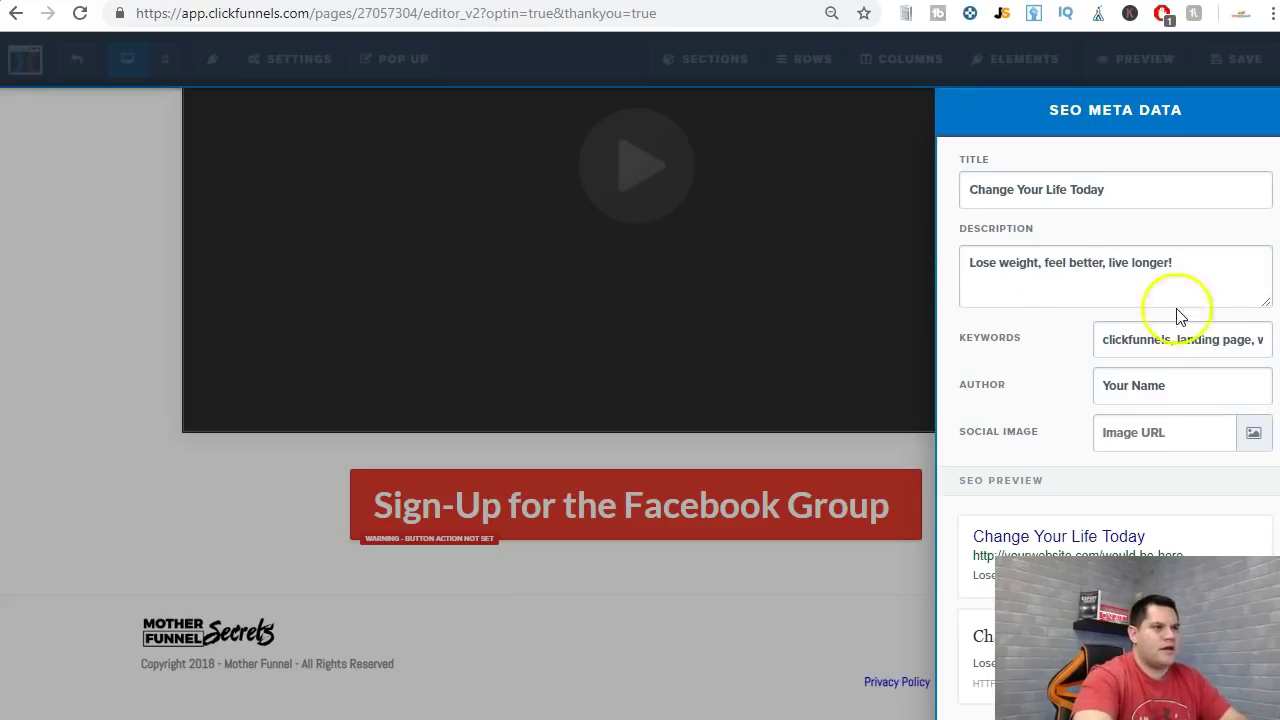
- Set the SEO keywords to "lose weight, body fix fat loss" and close the SEO metadata
left_click(1117, 340)
key("ctrl+a")
key("BackSpace")
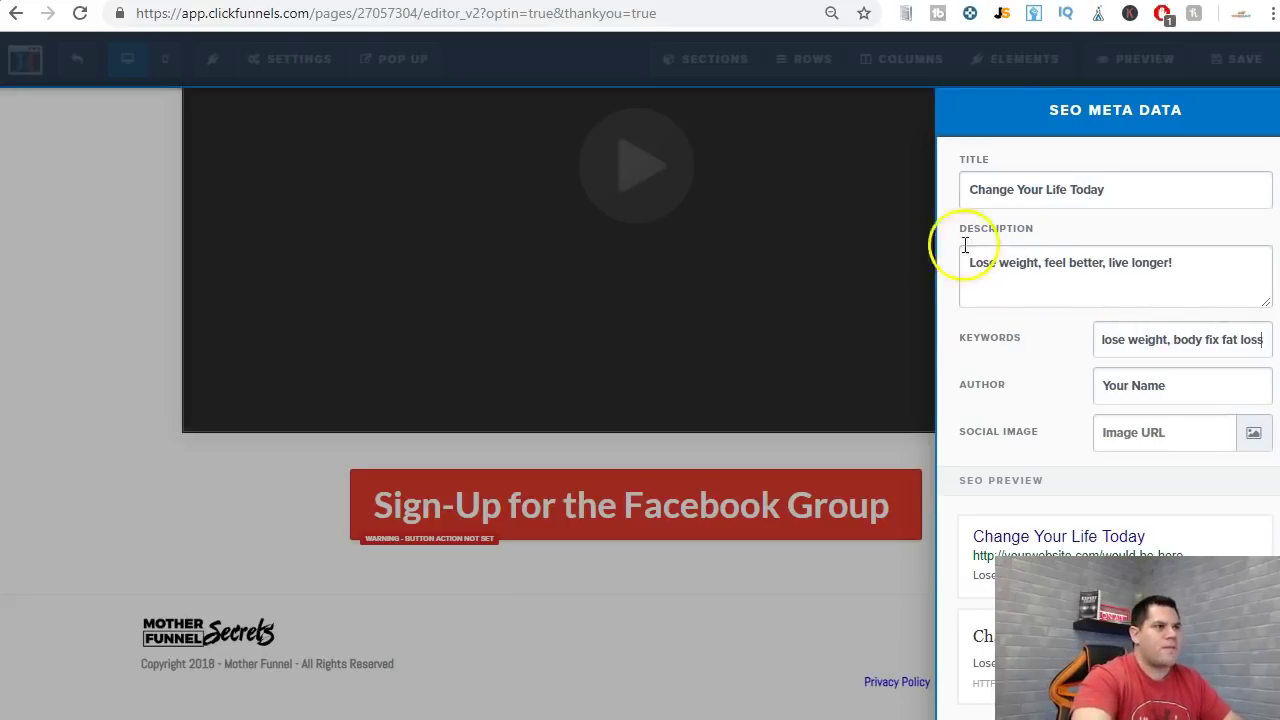
left_click(860, 618)
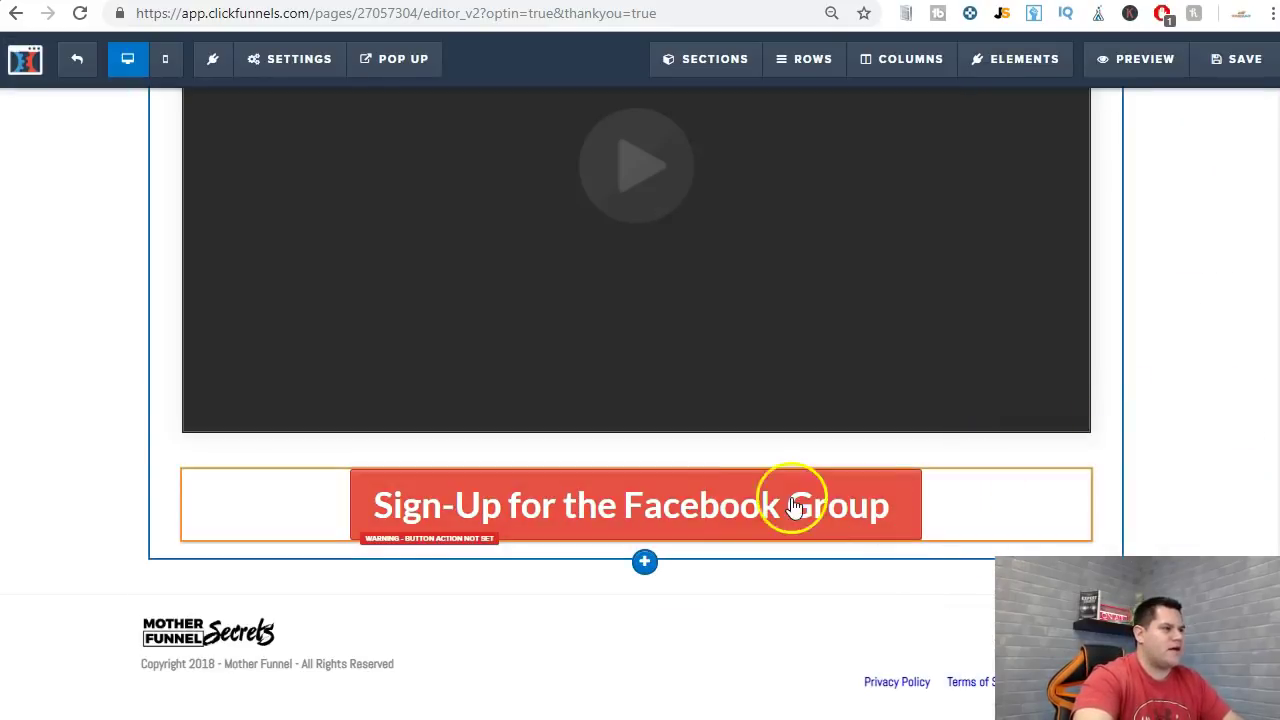
- Delete the Mother Funnel Secrets logo image from the page footer
left_click(212, 640)
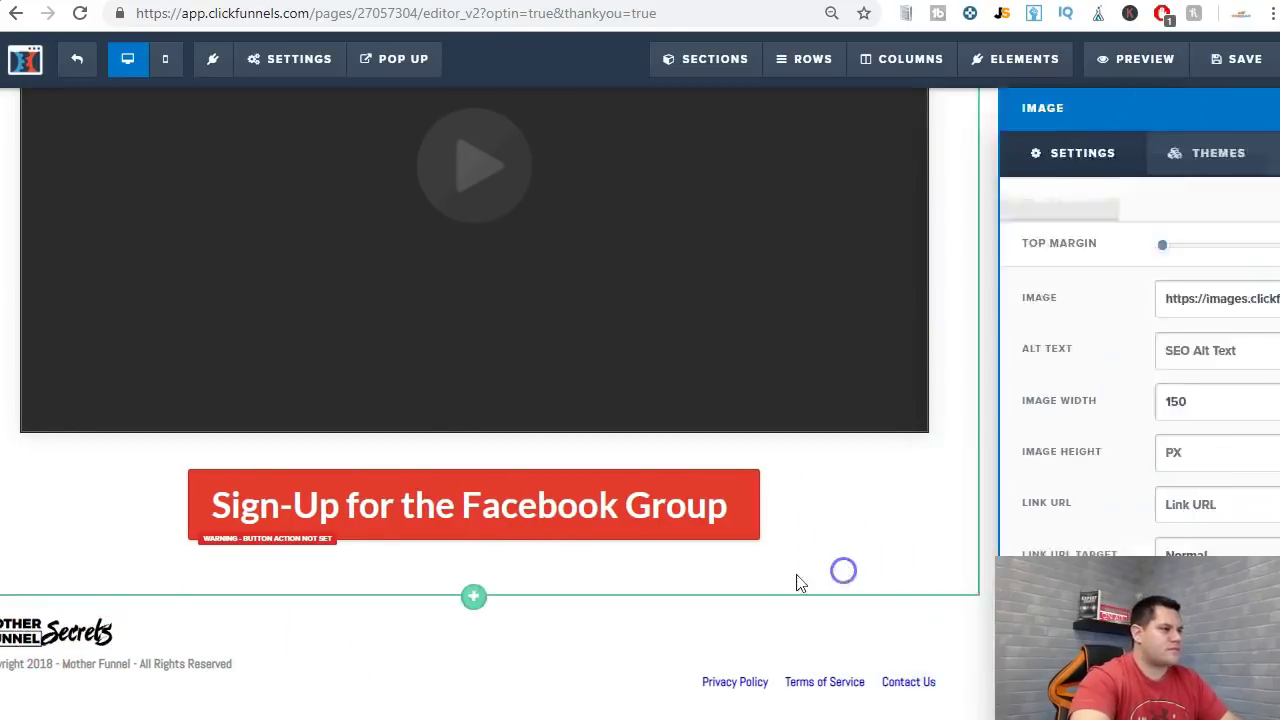
left_click(212, 555)
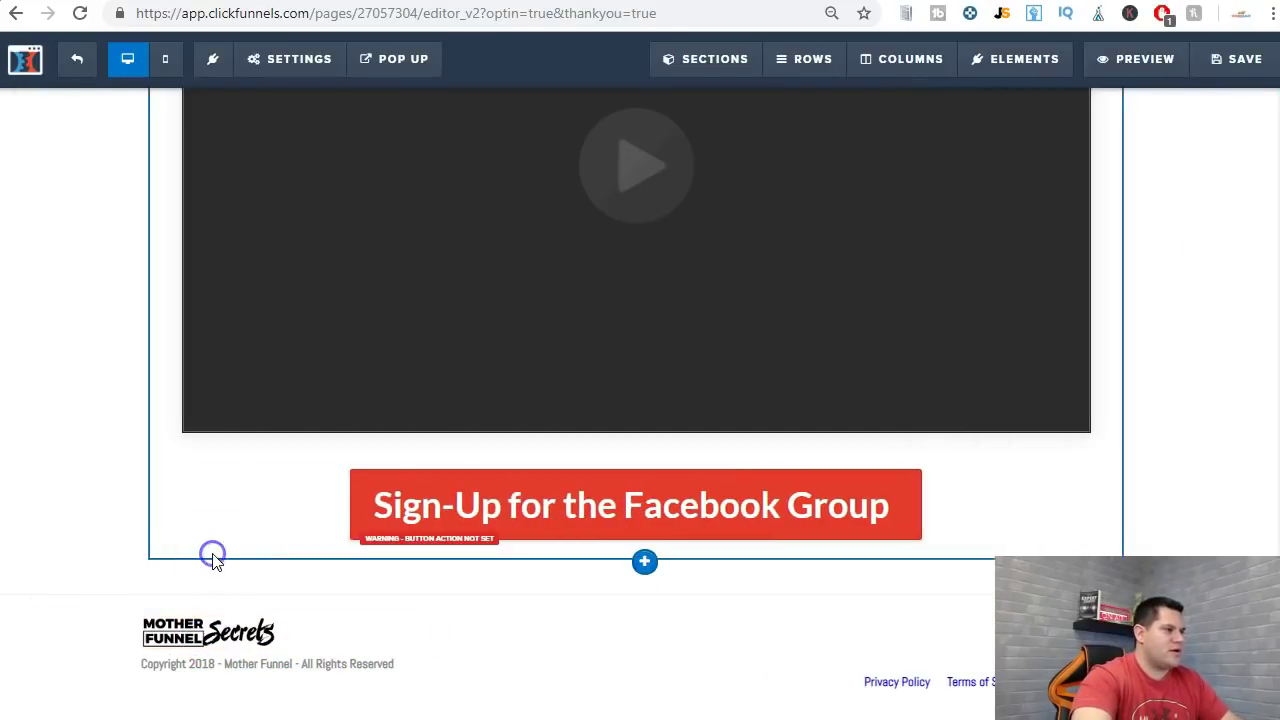
left_click(57, 600)
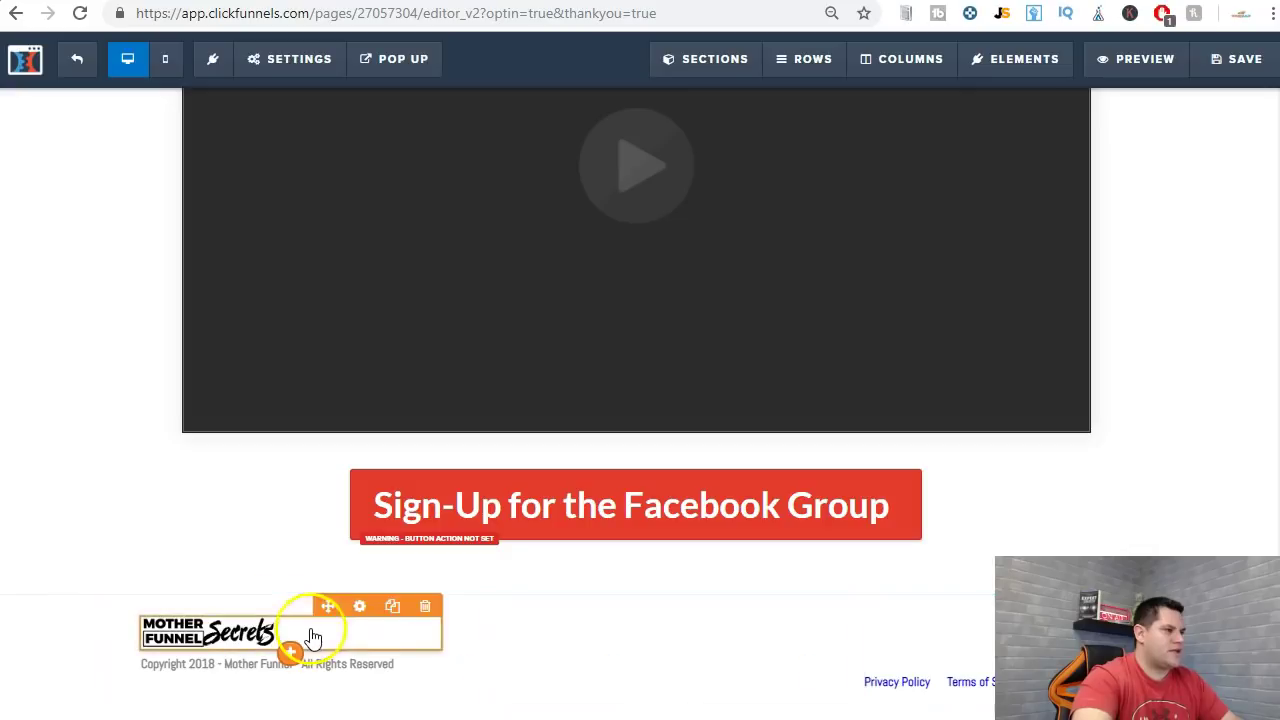
left_click(425, 607)
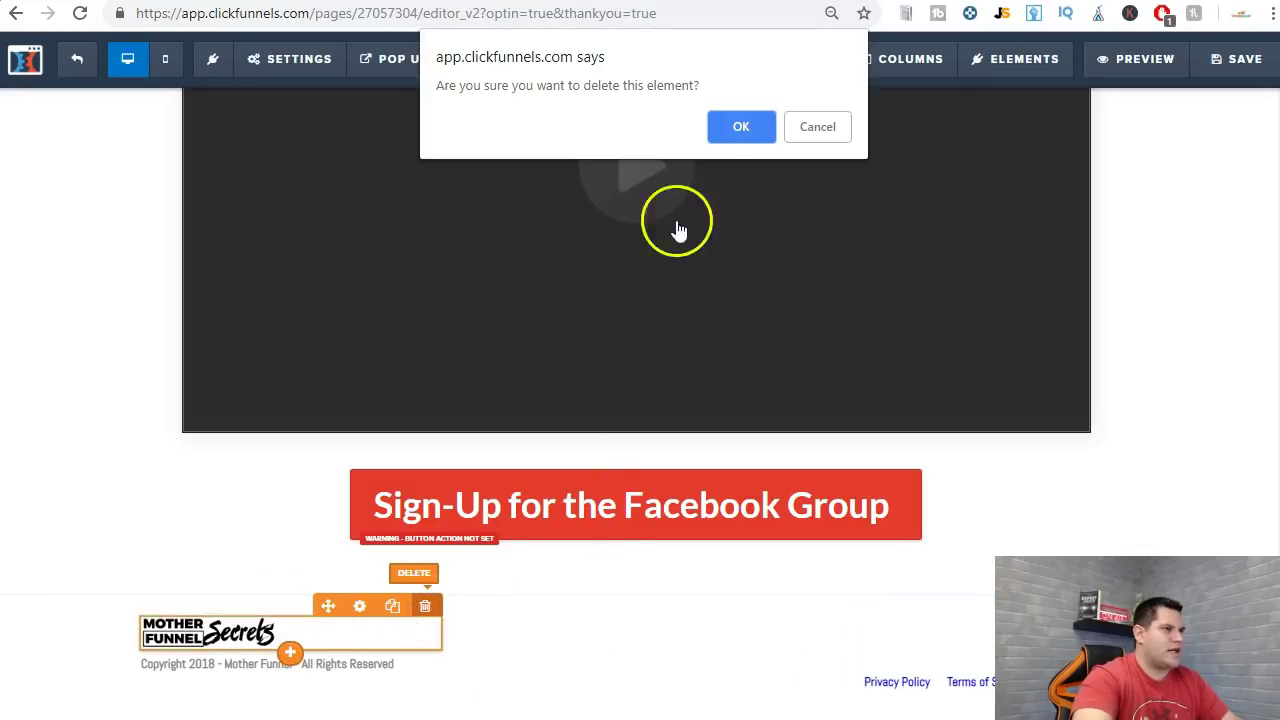
left_click(744, 121)
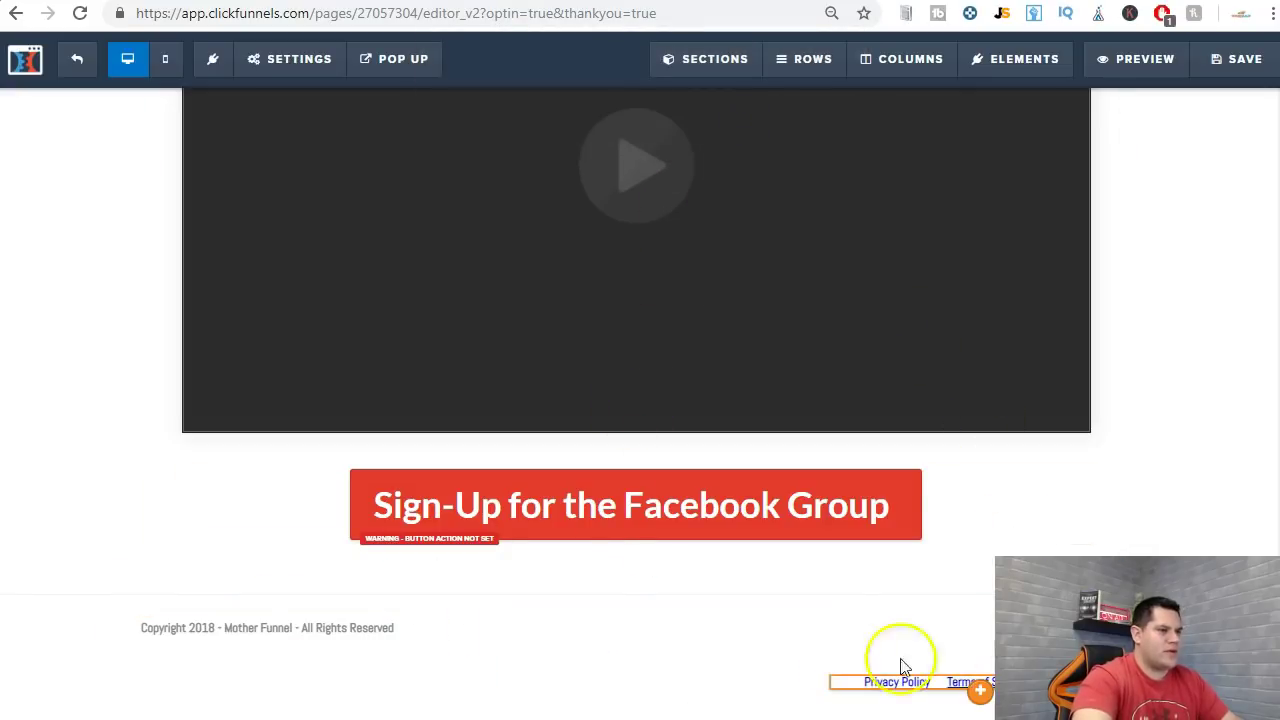
- Change the text of the red button below the video to "Sign-Up For The Flat Belly Fix"
left_click(668, 510)
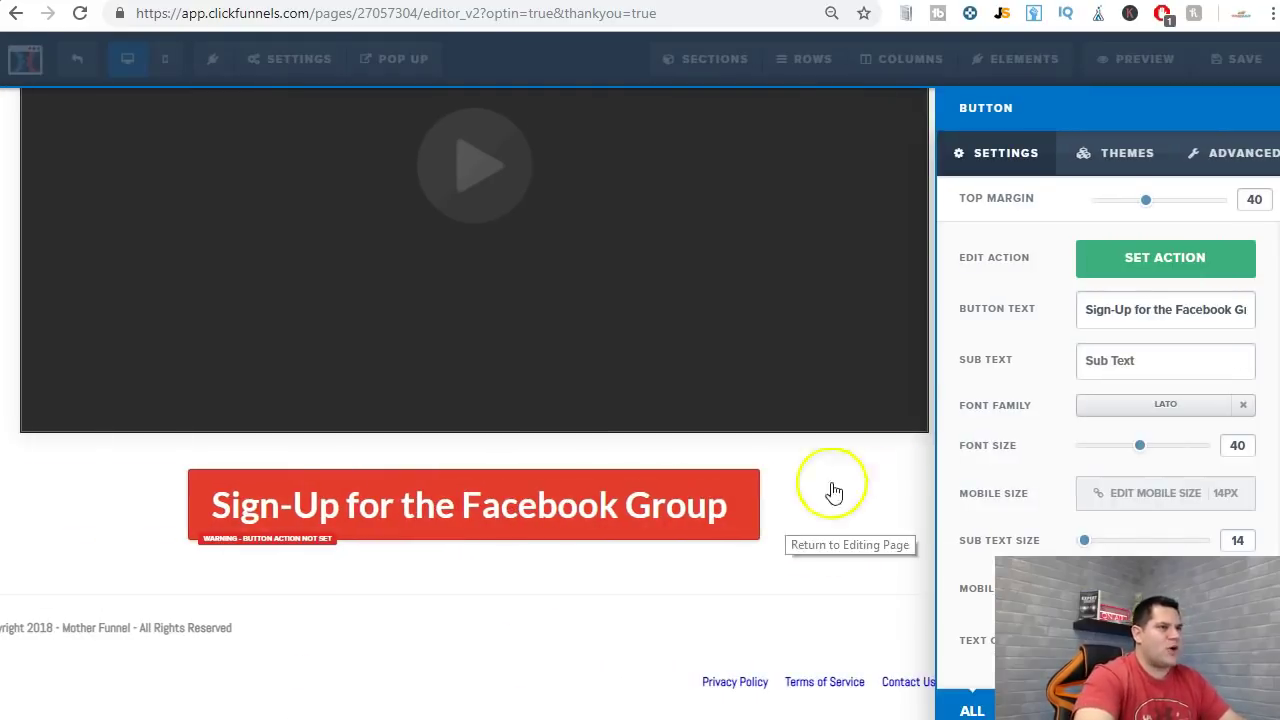
left_click(1133, 310)
key("shift+End")
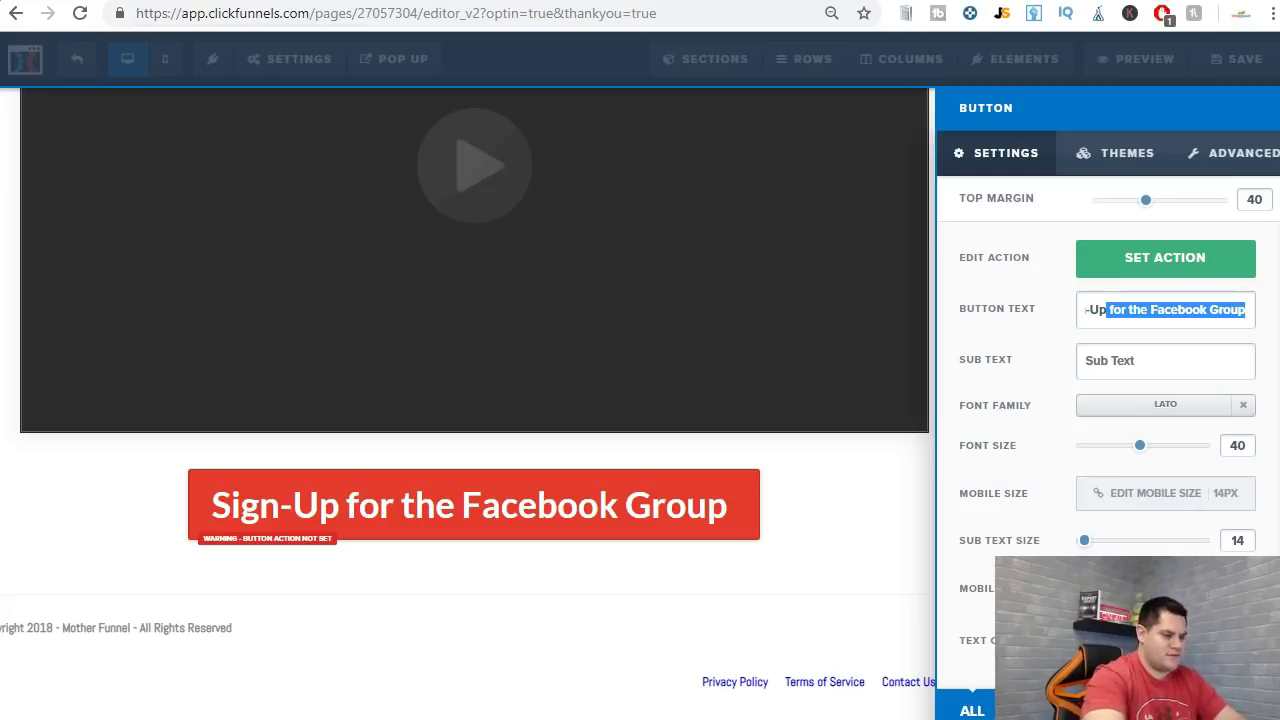
key("BackSpace")
type("For The Flat Belly Fix")
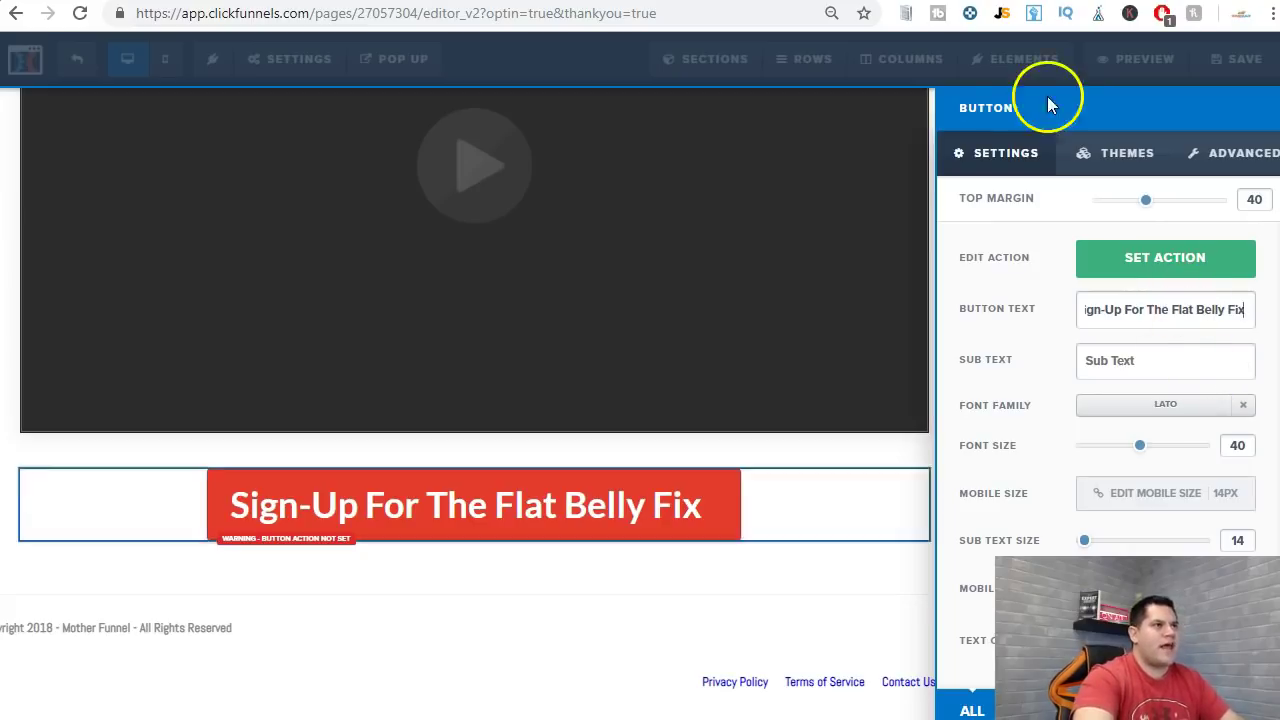
left_click(284, 2)
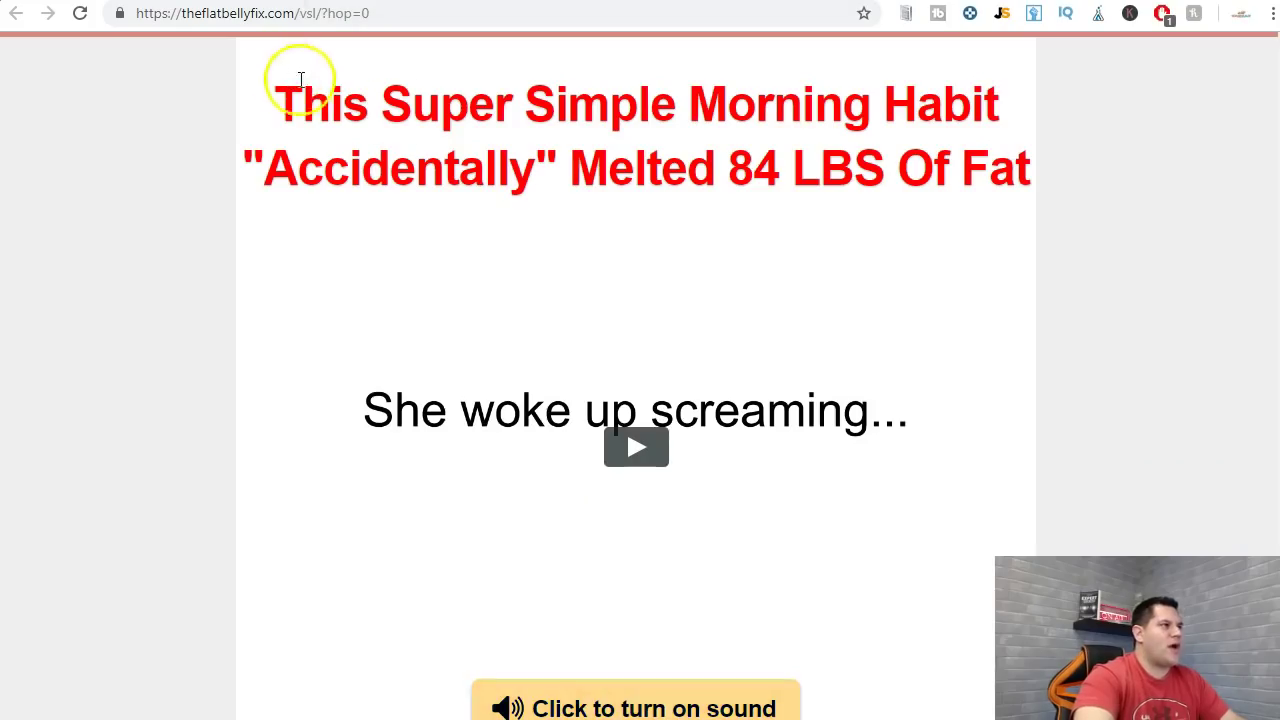
left_click(382, 16)
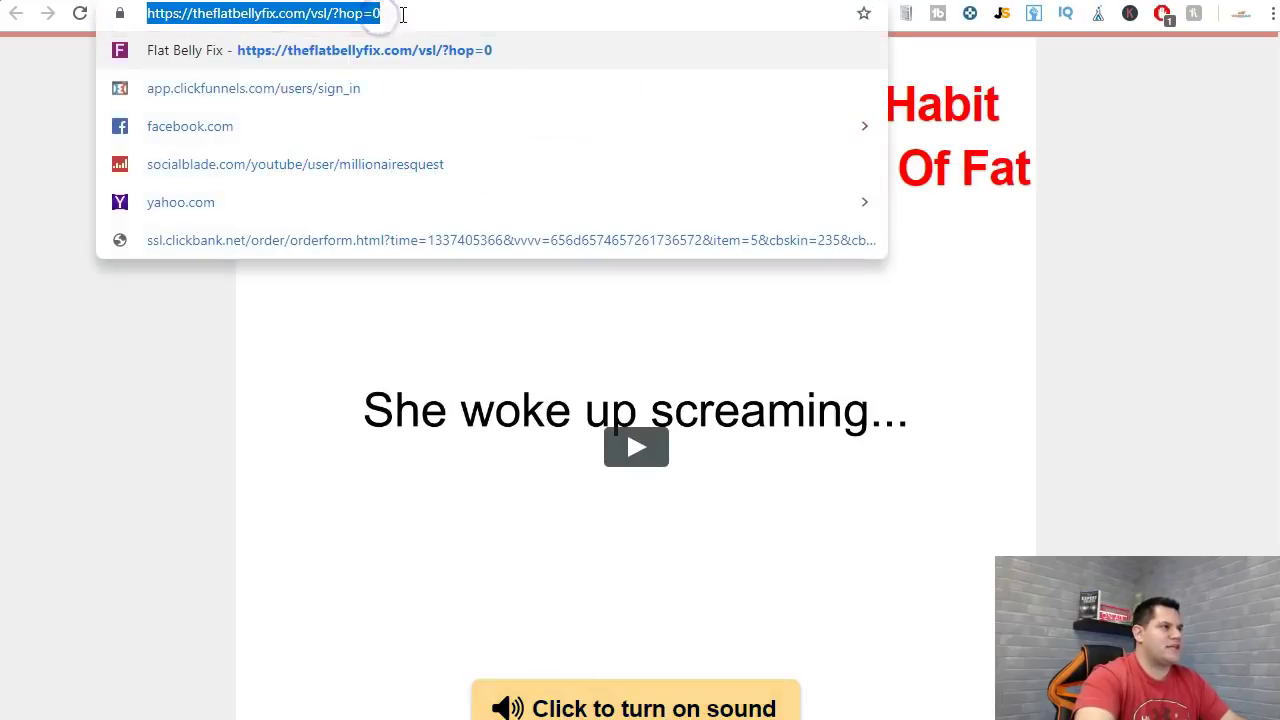
left_click(137, 382)
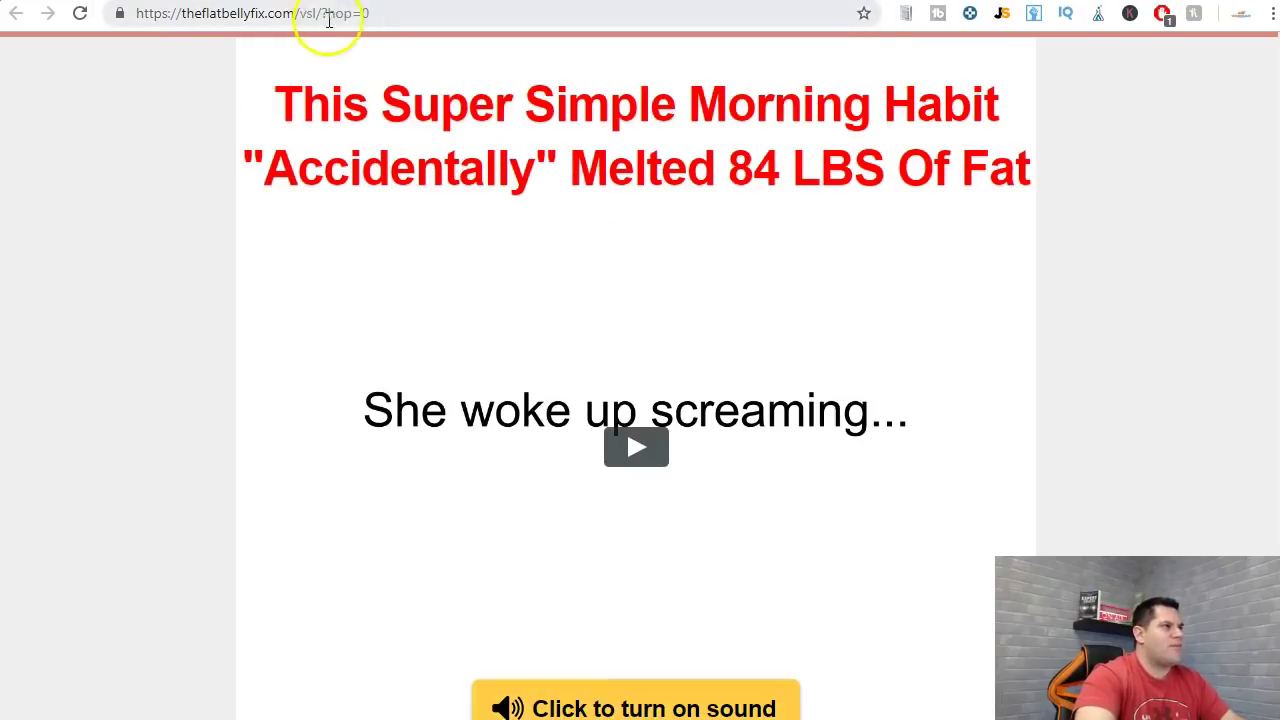
key("ctrl+shift+Tab")
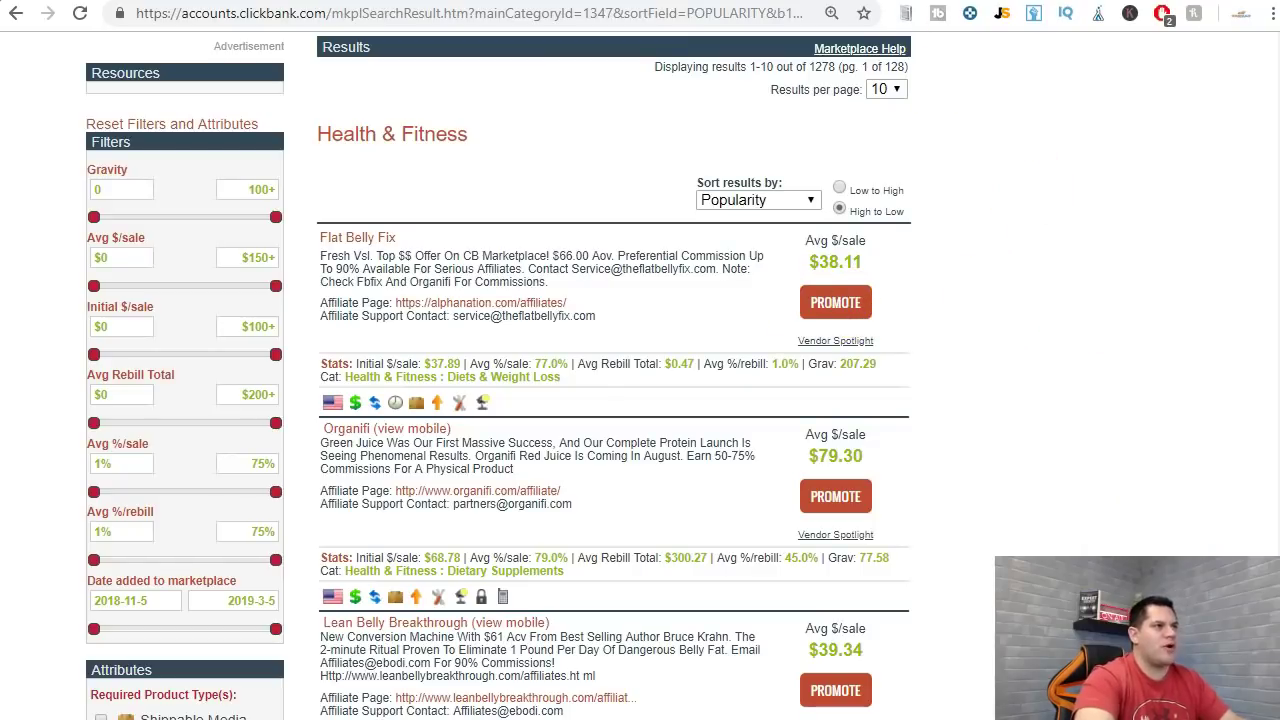
key("ctrl+Tab")
left_click(155, 15)
key("ctrl+c")
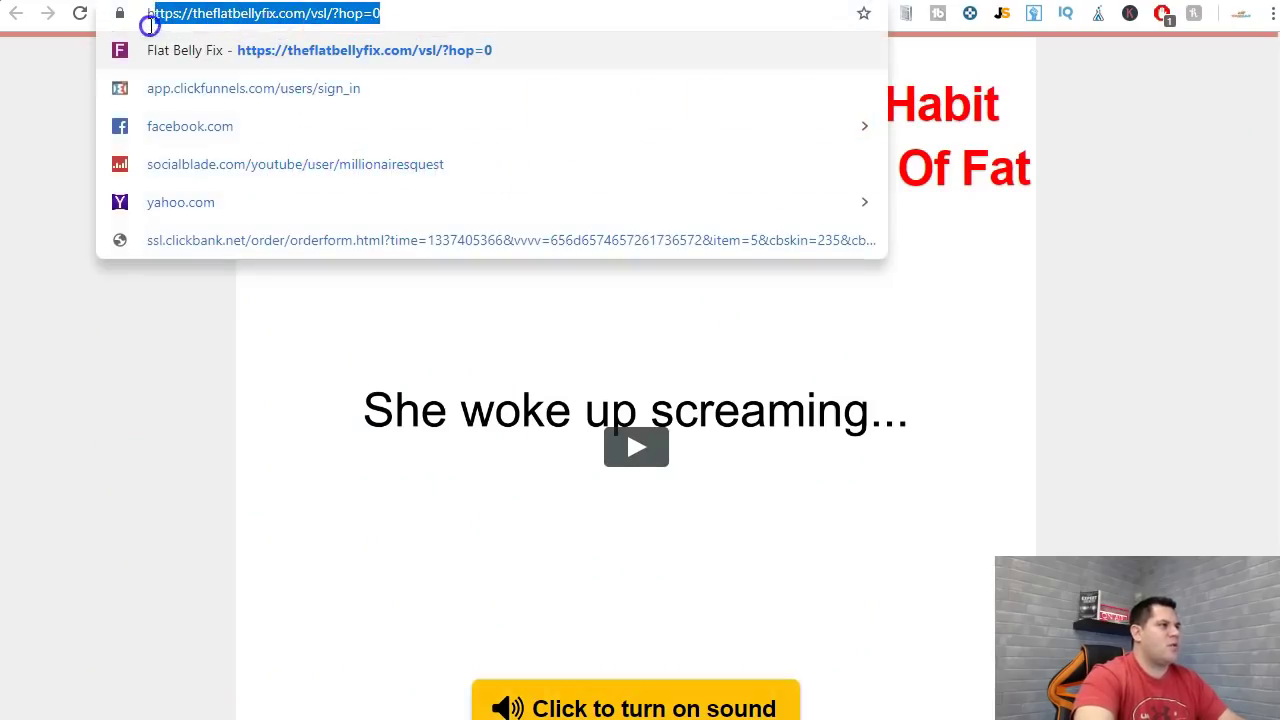
left_click(166, 409)
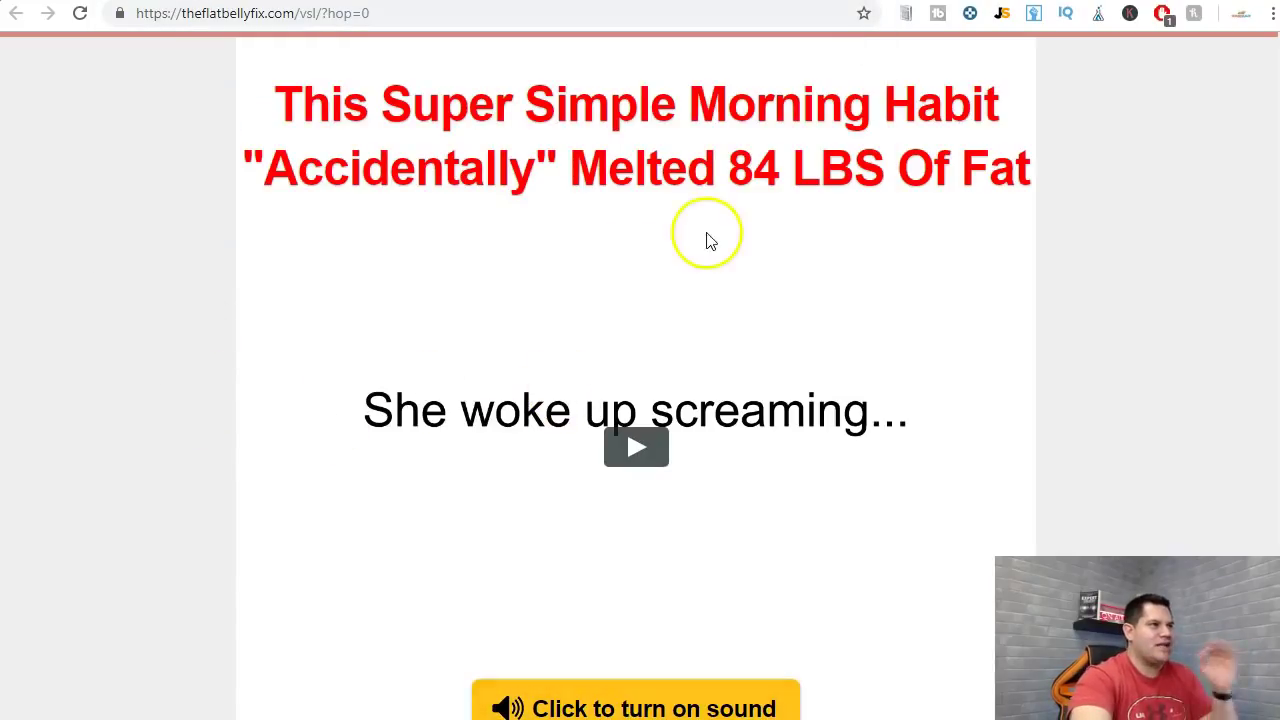
key("ctrl+Tab")
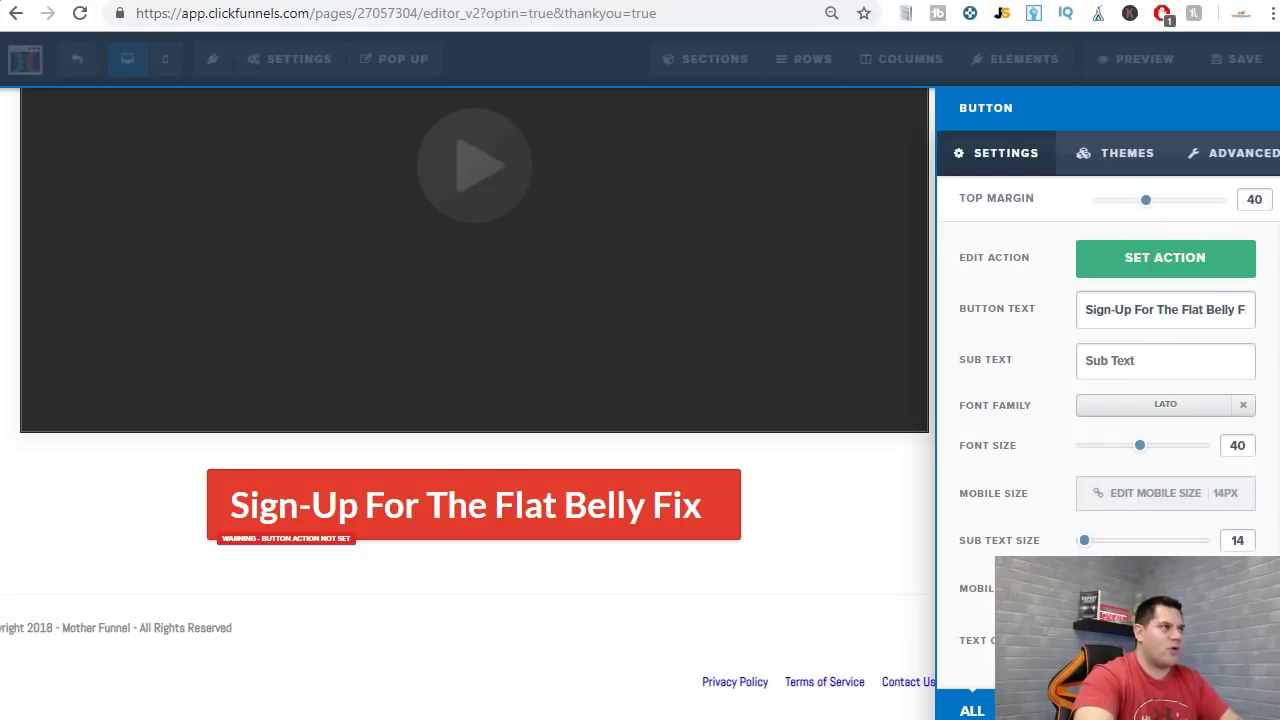
left_click(1165, 262)
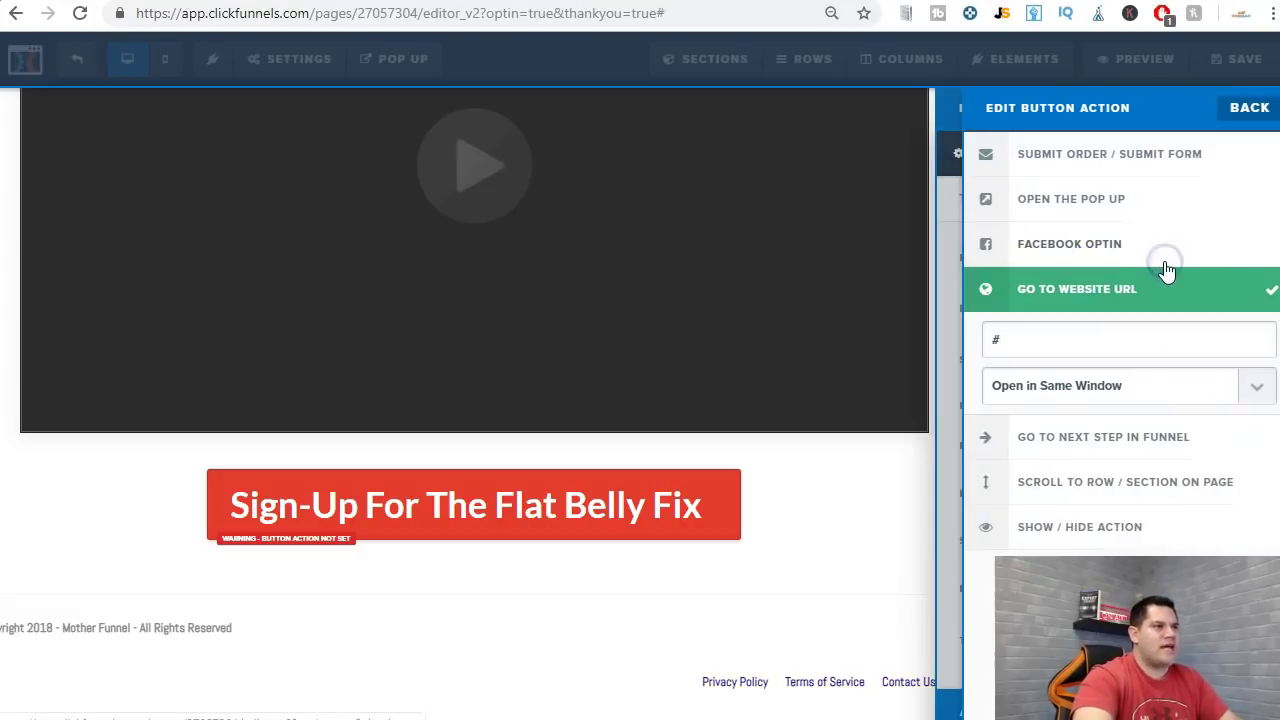
left_click(1074, 346)
key("ctrl+v")
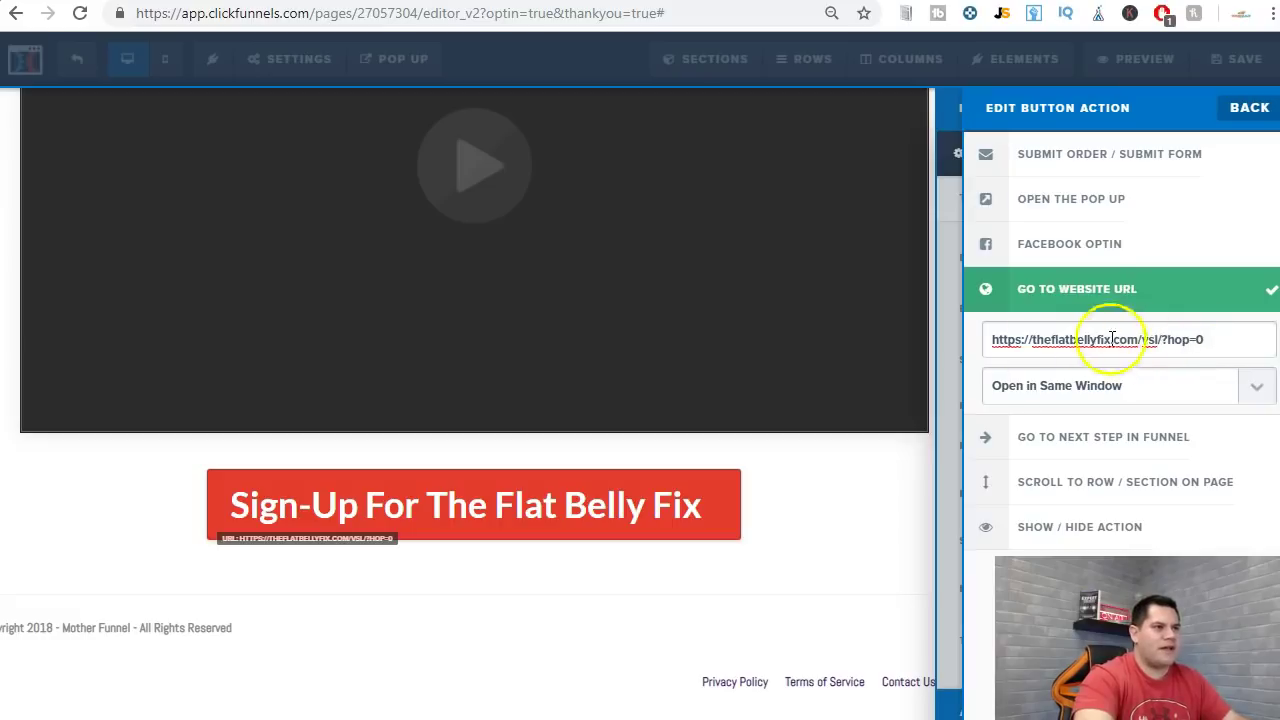
left_click(1263, 391)
left_click(1110, 451)
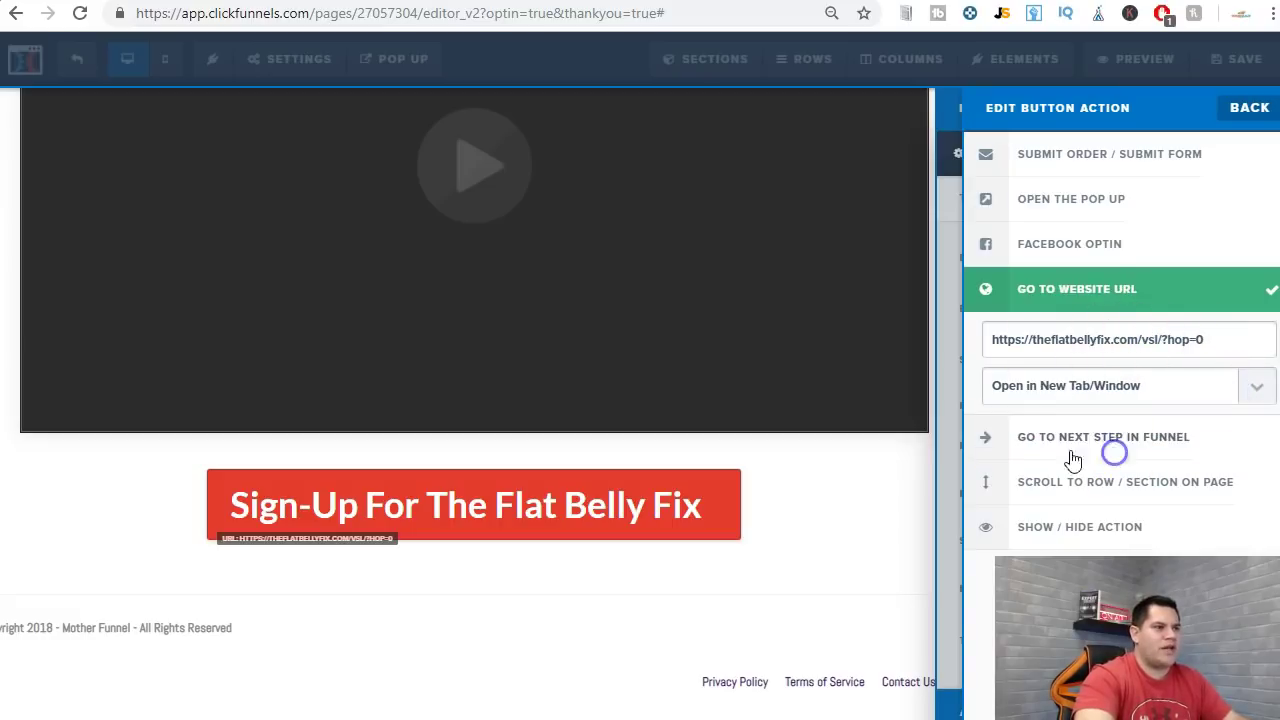
left_click(1245, 108)
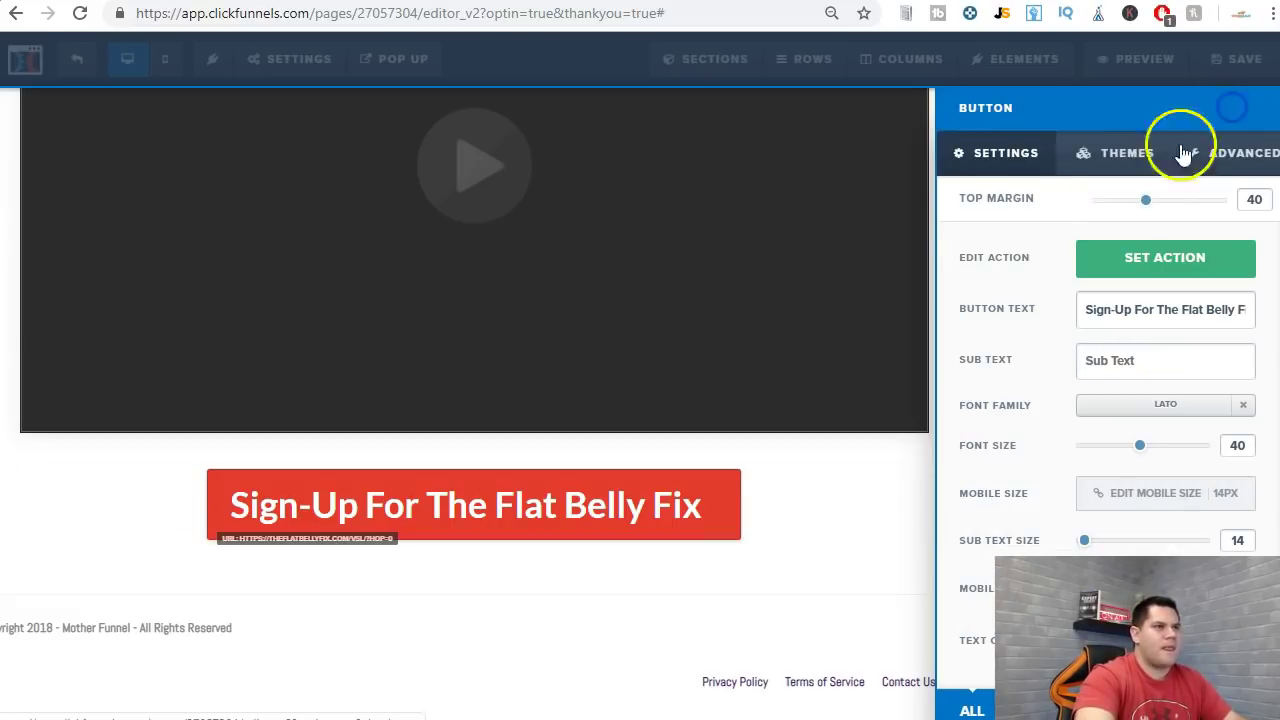
left_click(886, 549)
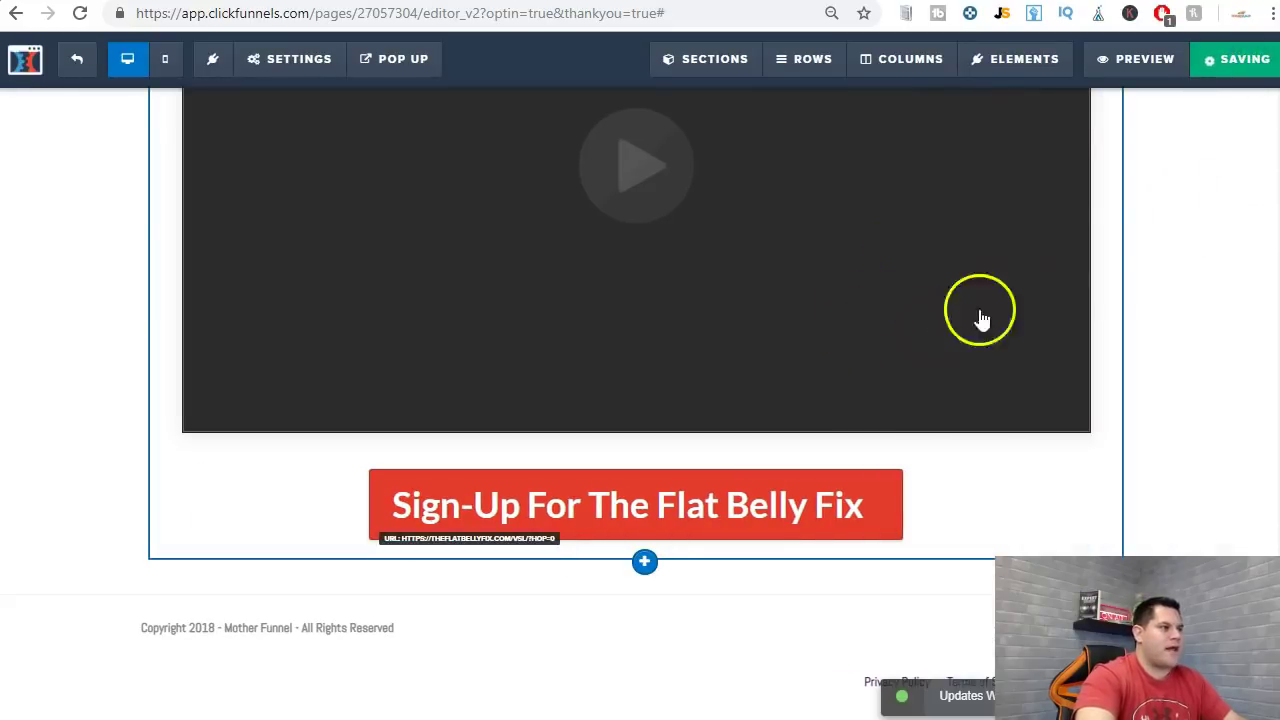
- Preview the thank-you page, skim through its review video and close the suggested videos overlay
left_click(1150, 60)
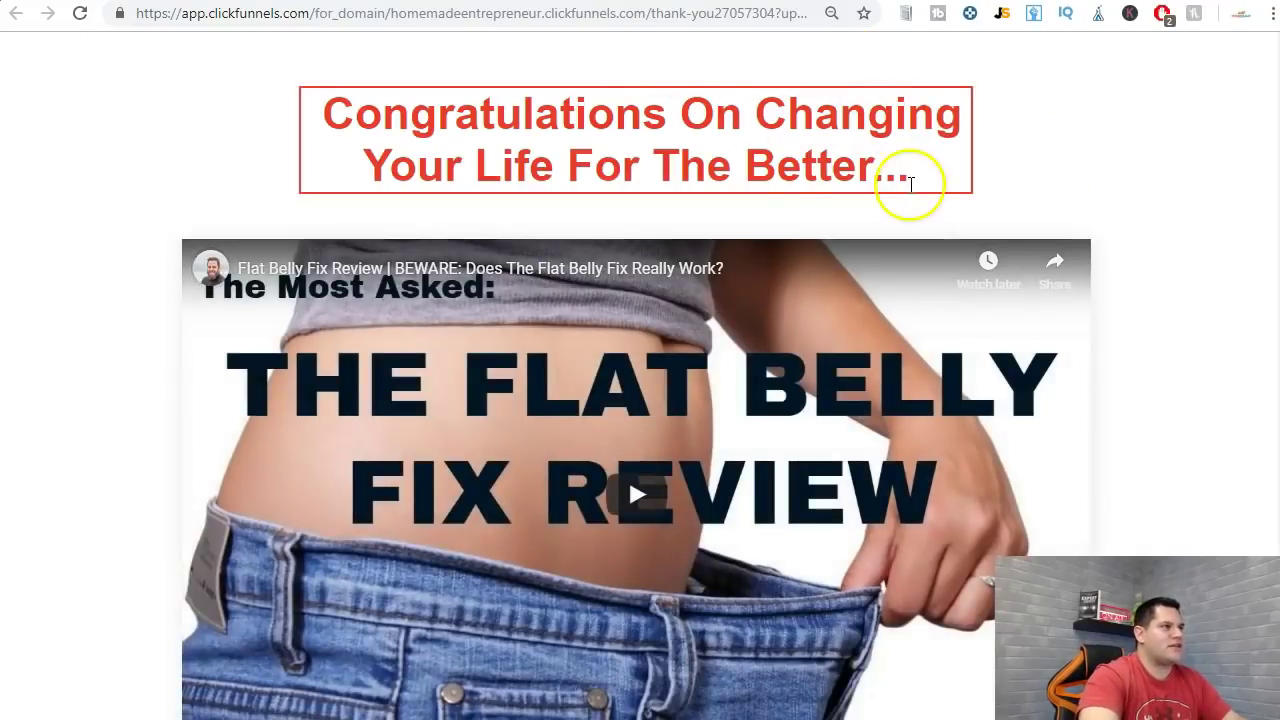
scroll(1066, 177, "down", 2)
left_click(628, 286)
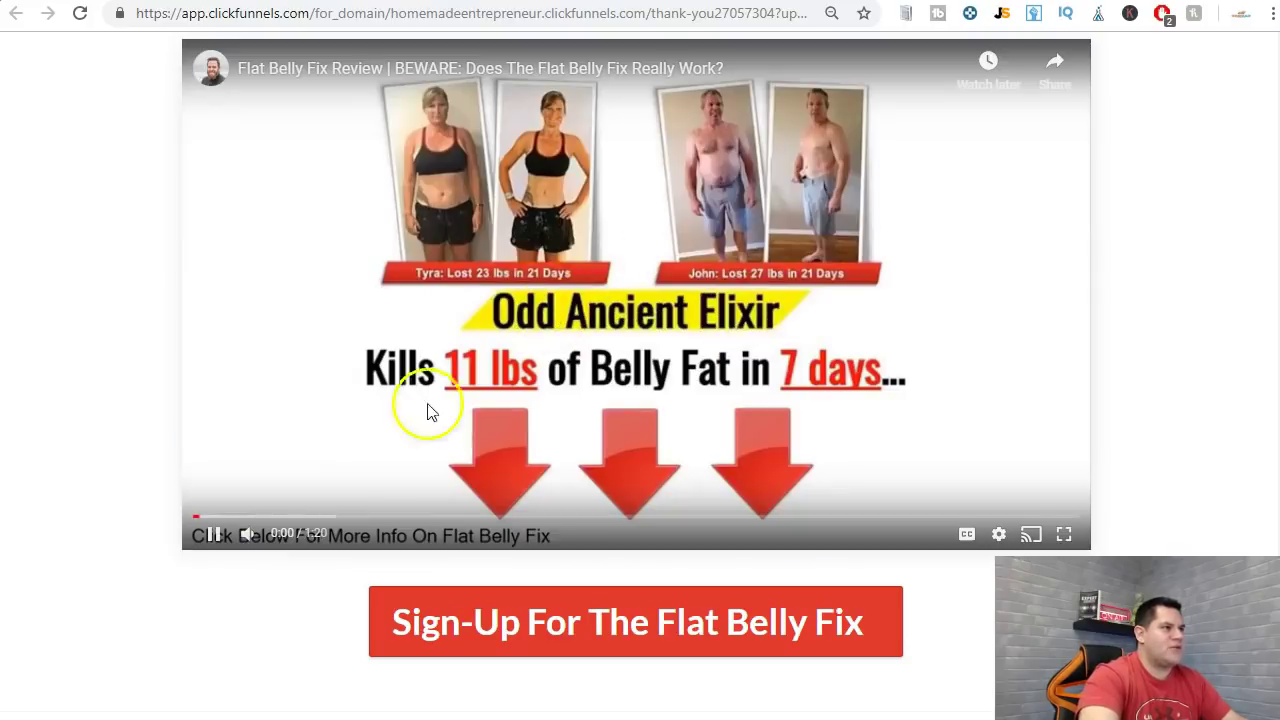
left_click(248, 537)
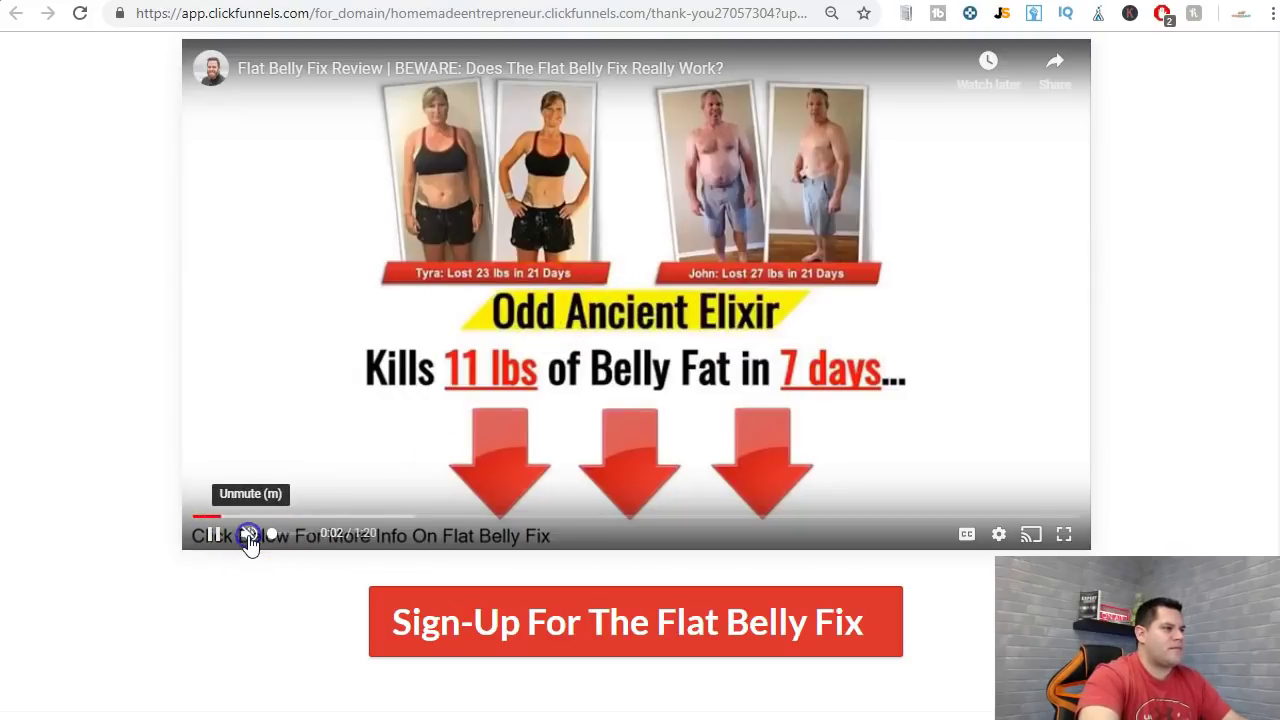
left_click(248, 537)
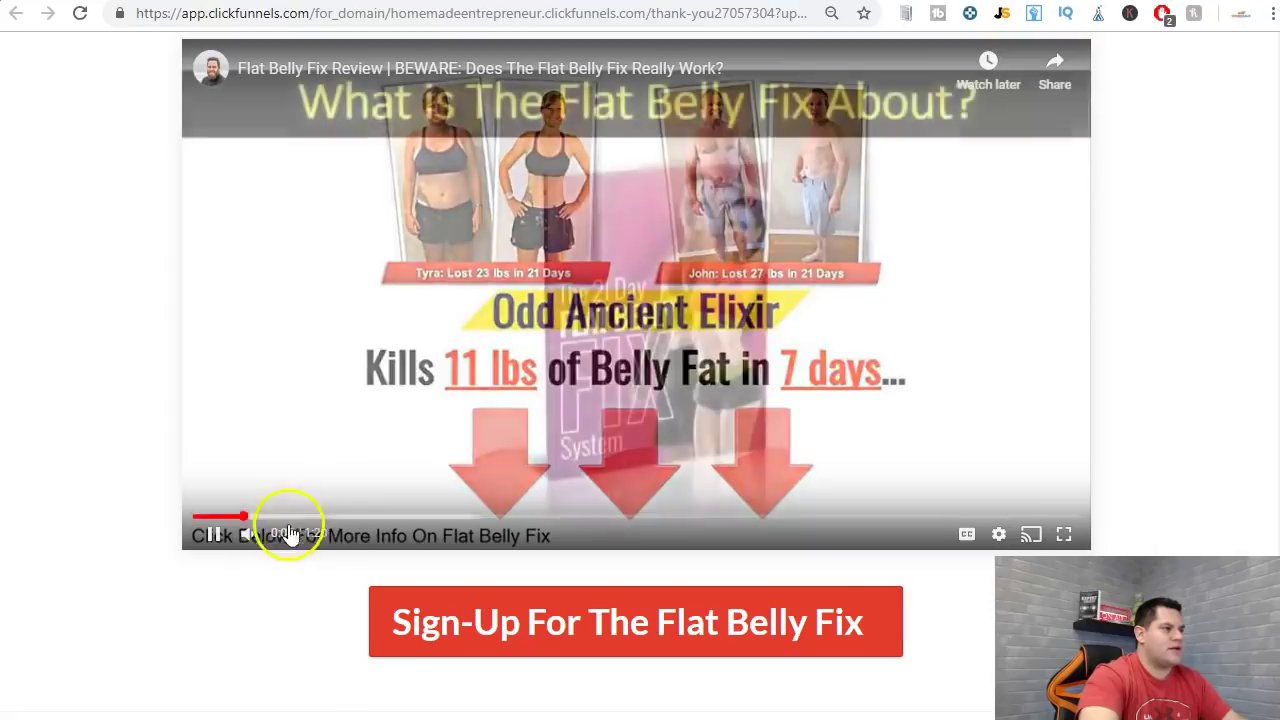
left_click_drag(330, 522, 503, 514)
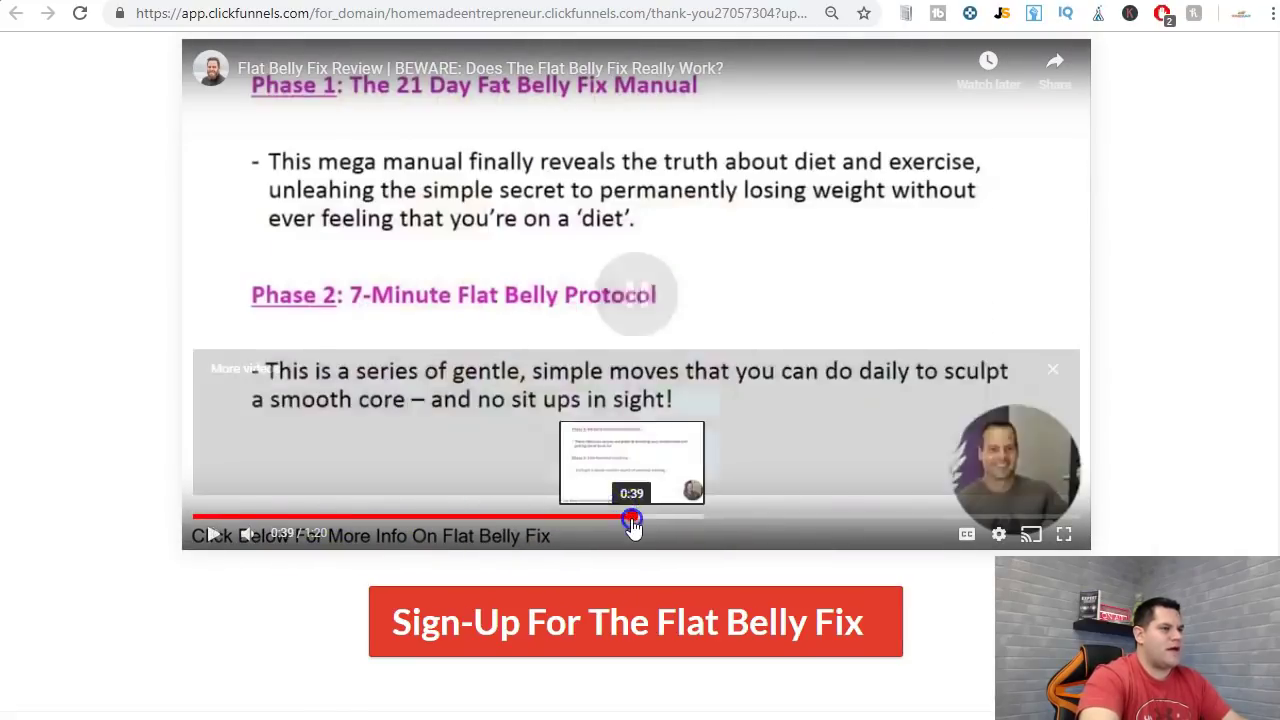
left_click_drag(631, 522, 831, 523)
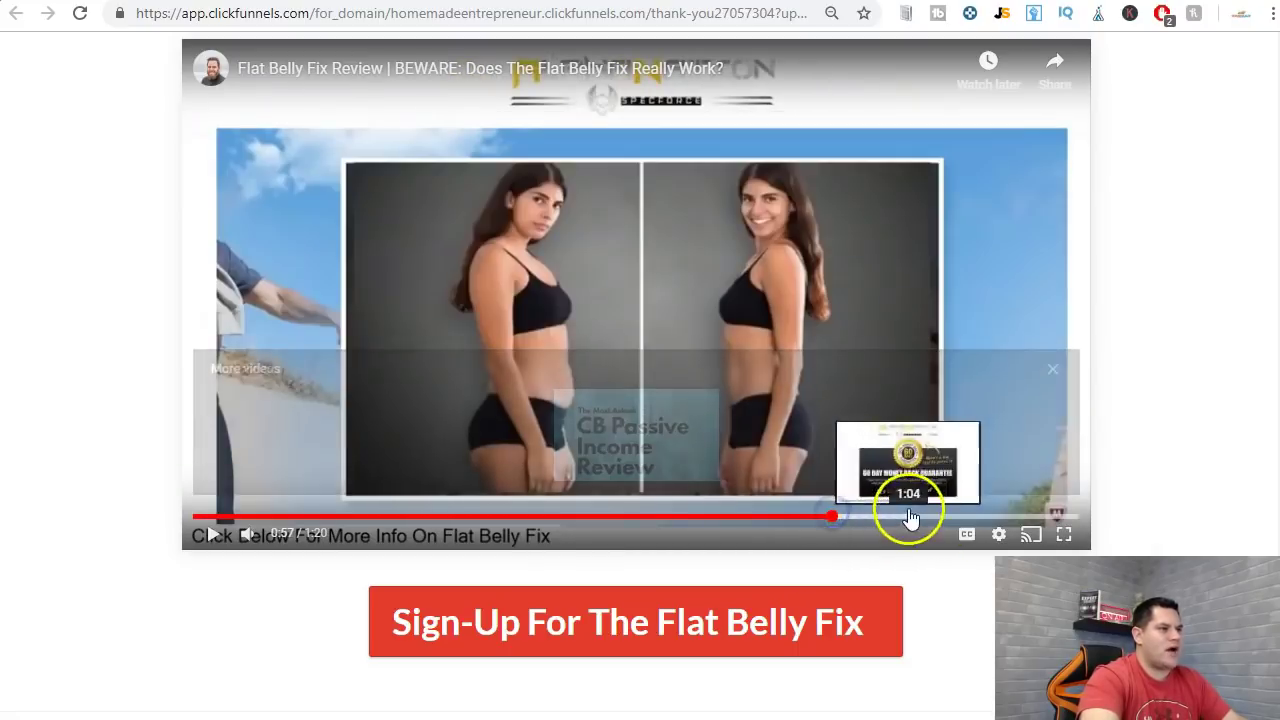
left_click(908, 517)
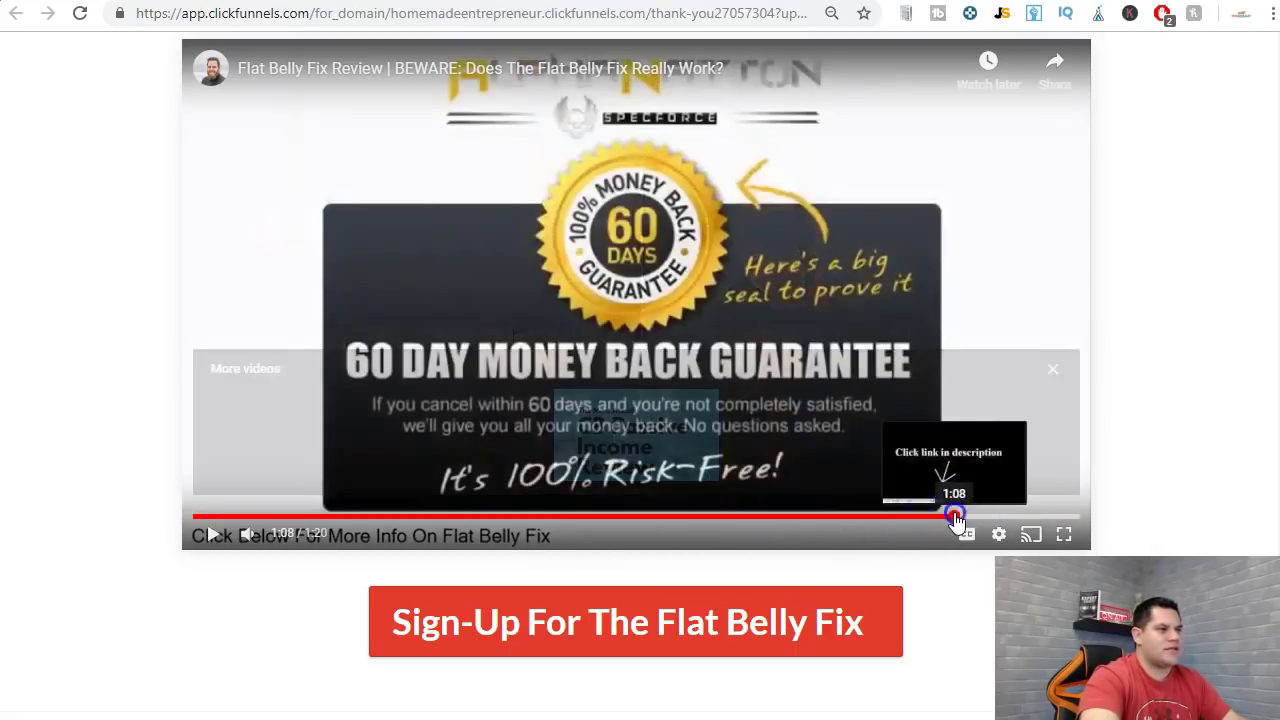
left_click(952, 516)
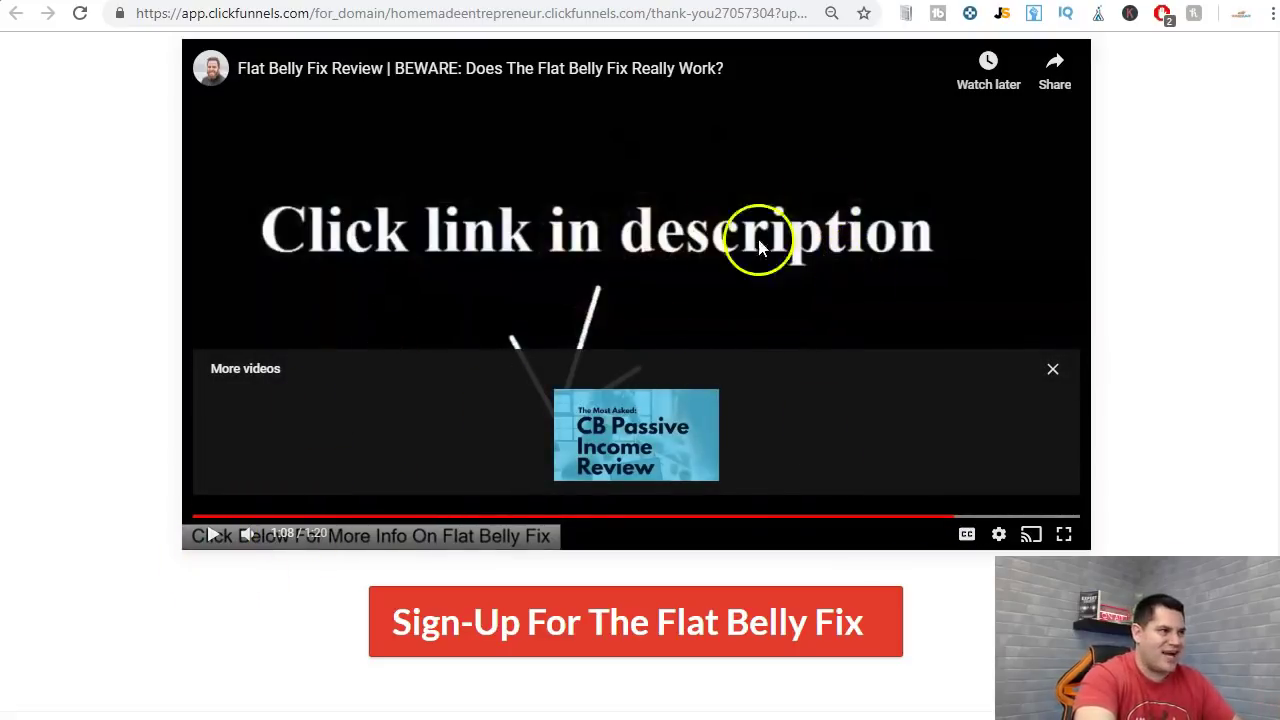
left_click(1054, 371)
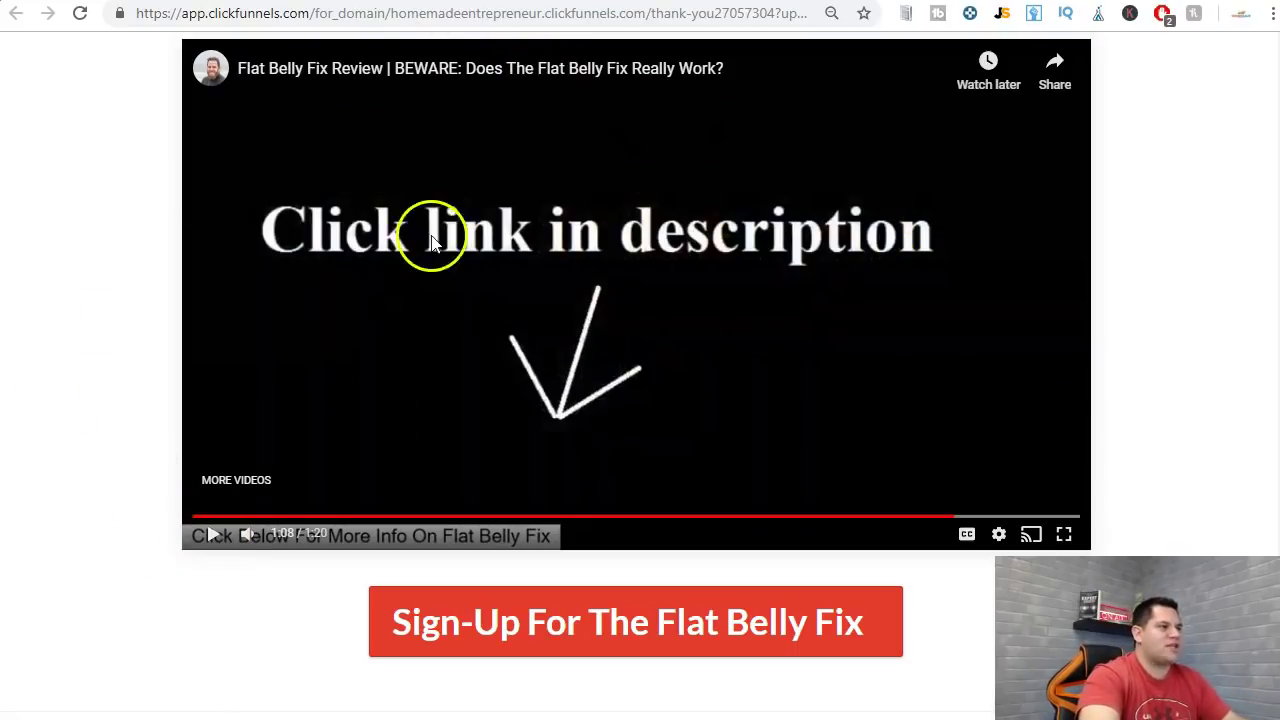
- Test the sign-up button in the preview, pause the sales video and dismiss the exit pop-up
scroll(654, 290, "up", 2)
scroll(674, 457, "down", 1)
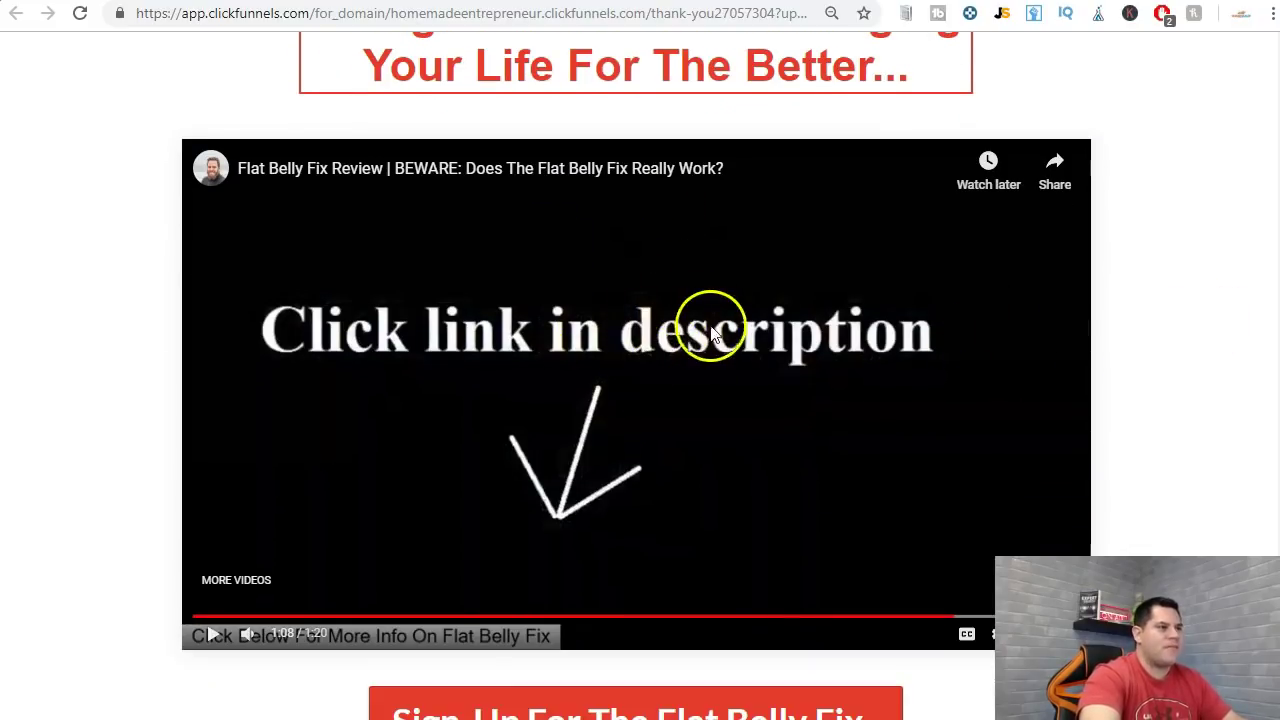
scroll(674, 437, "down", 2)
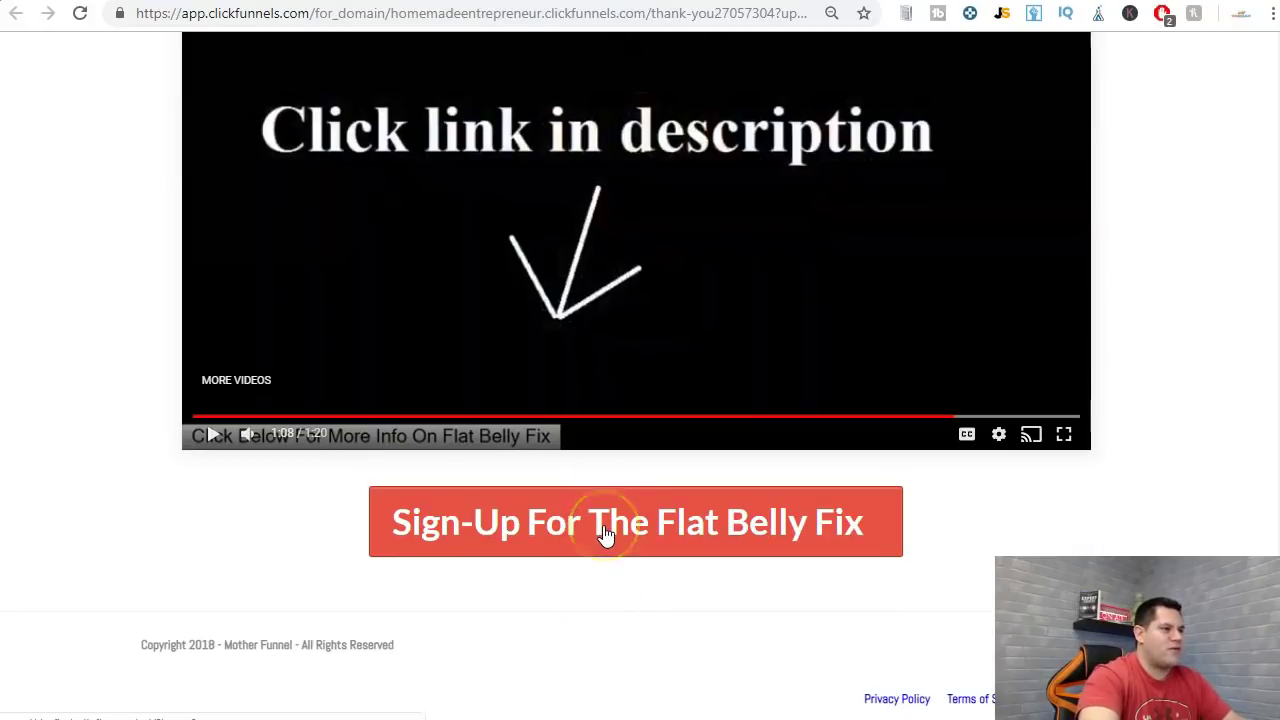
left_click(603, 525)
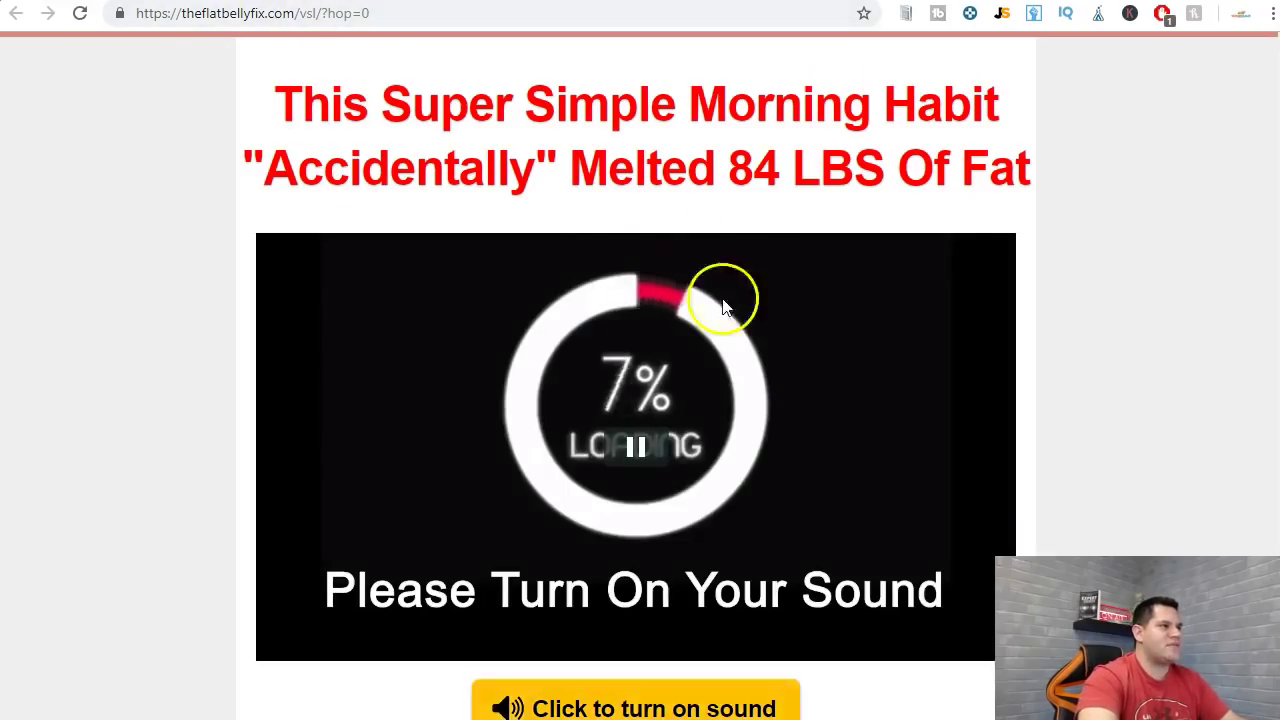
left_click(640, 449)
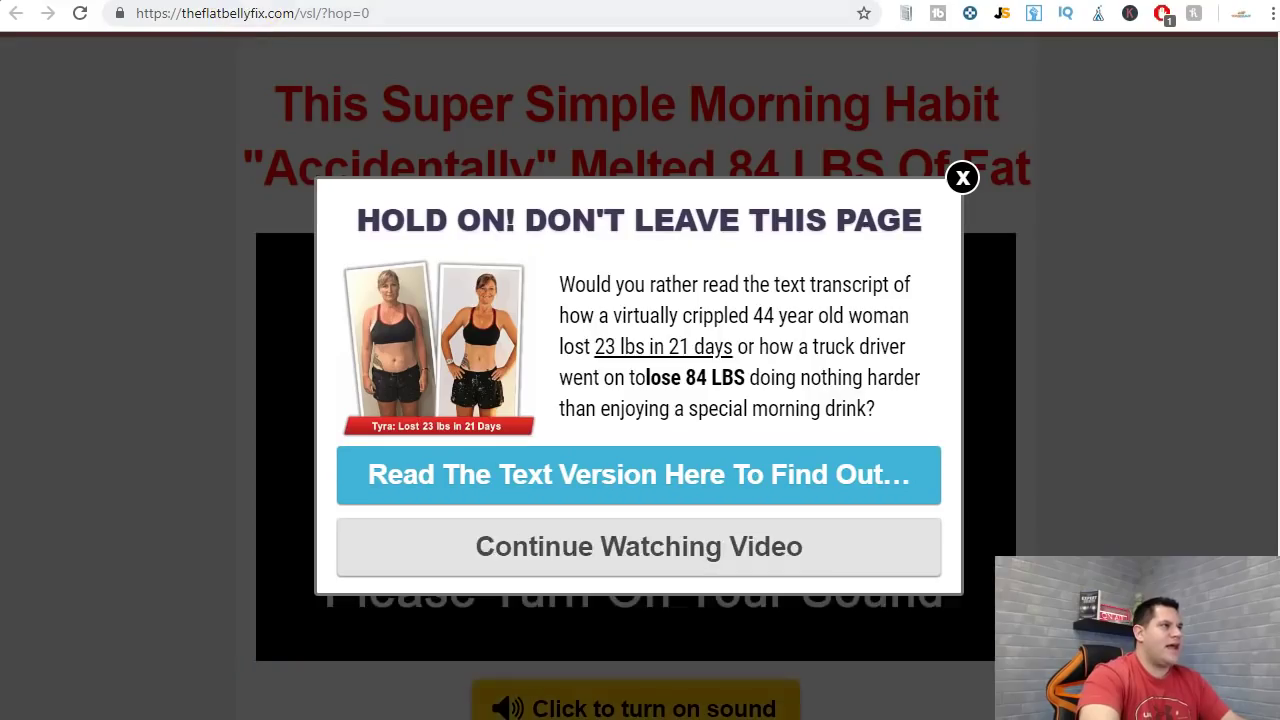
left_click(962, 177)
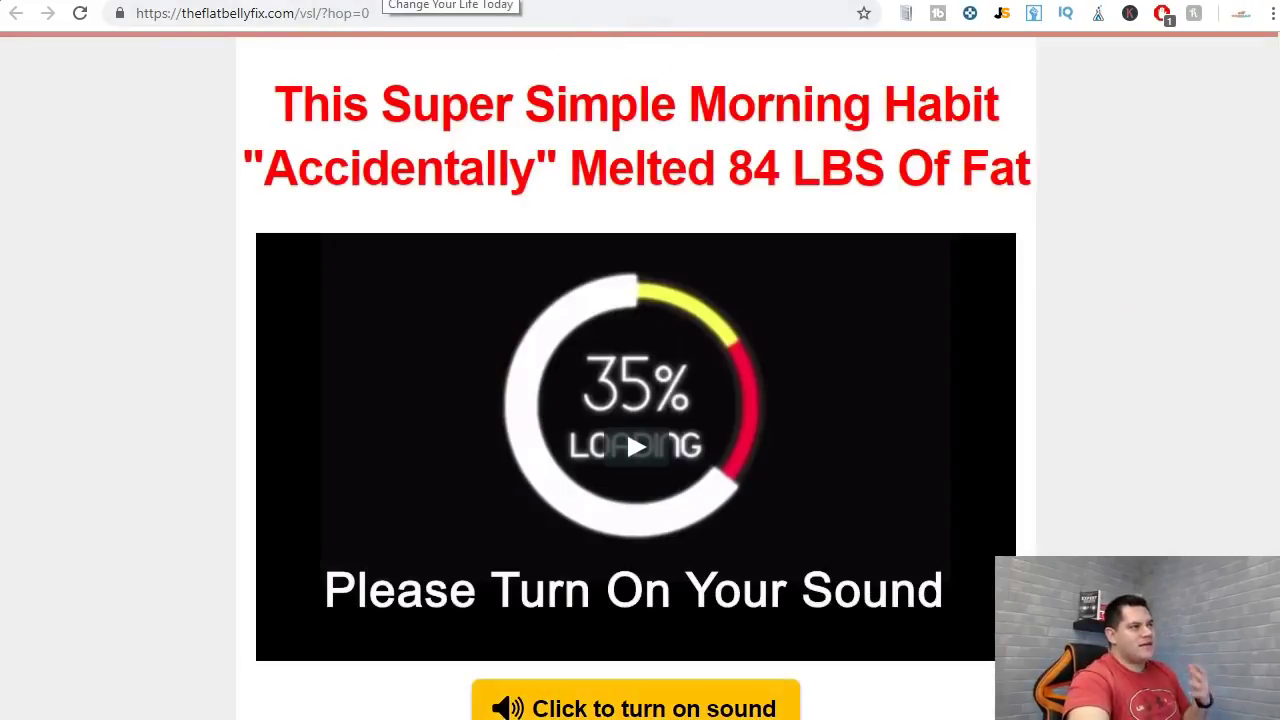
- Return to the thank-you page editor and exit to the funnel's steps overview
left_click(382, 1)
left_click(220, 1)
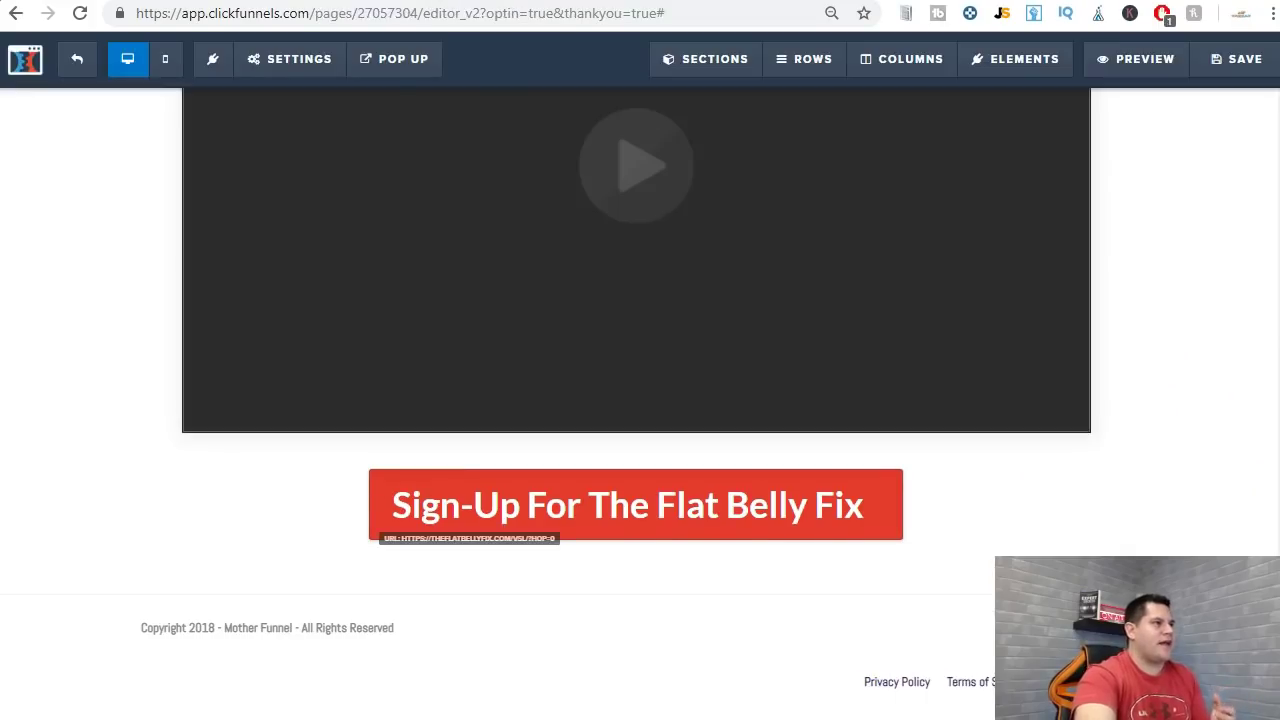
scroll(734, 309, "up", 3)
left_click(1197, 60)
left_click(77, 58)
left_click(487, 200)
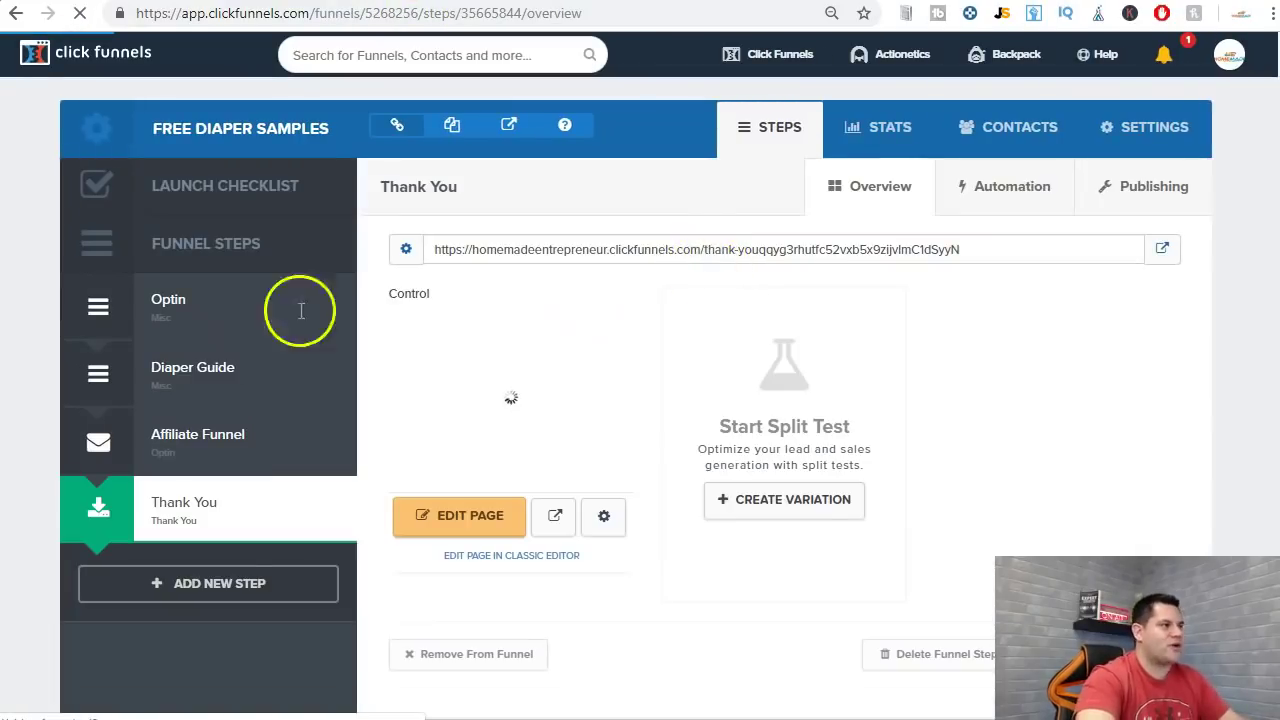
- Open the Affiliate Funnel step and look over the preview of its squeeze page
left_click(199, 440)
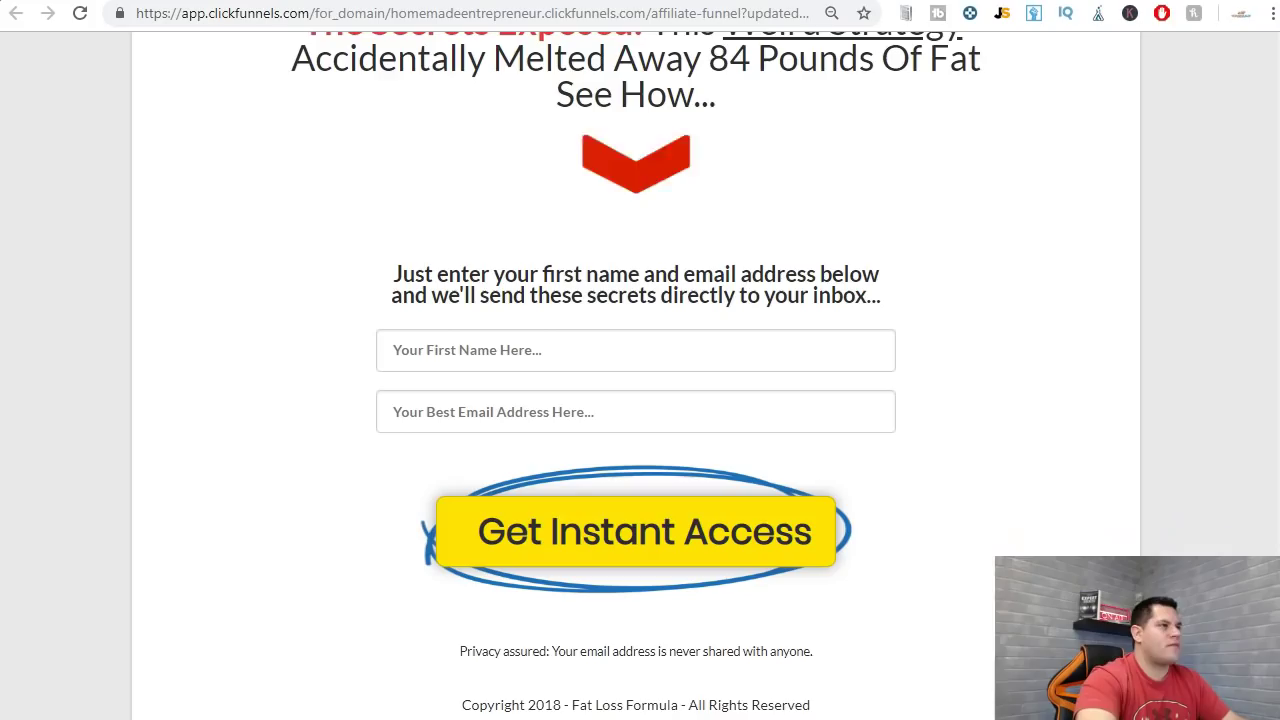
scroll(729, 129, "up", 2)
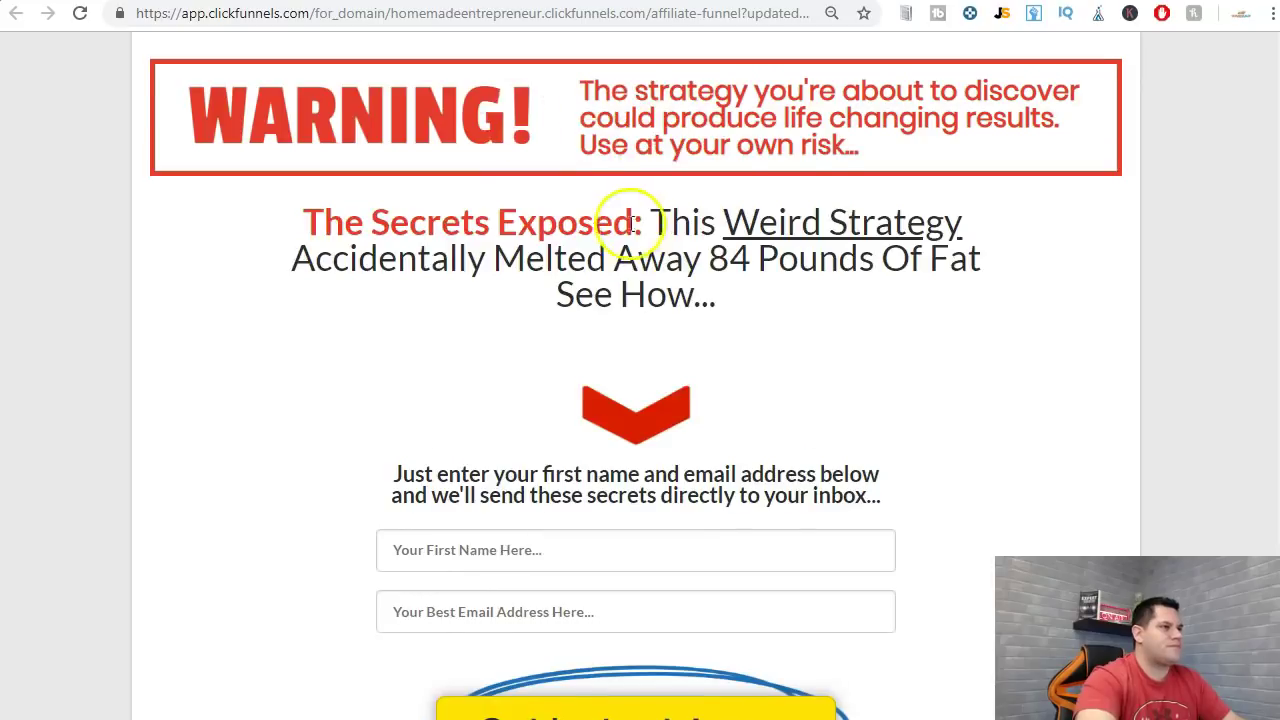
scroll(640, 240, "down", 2)
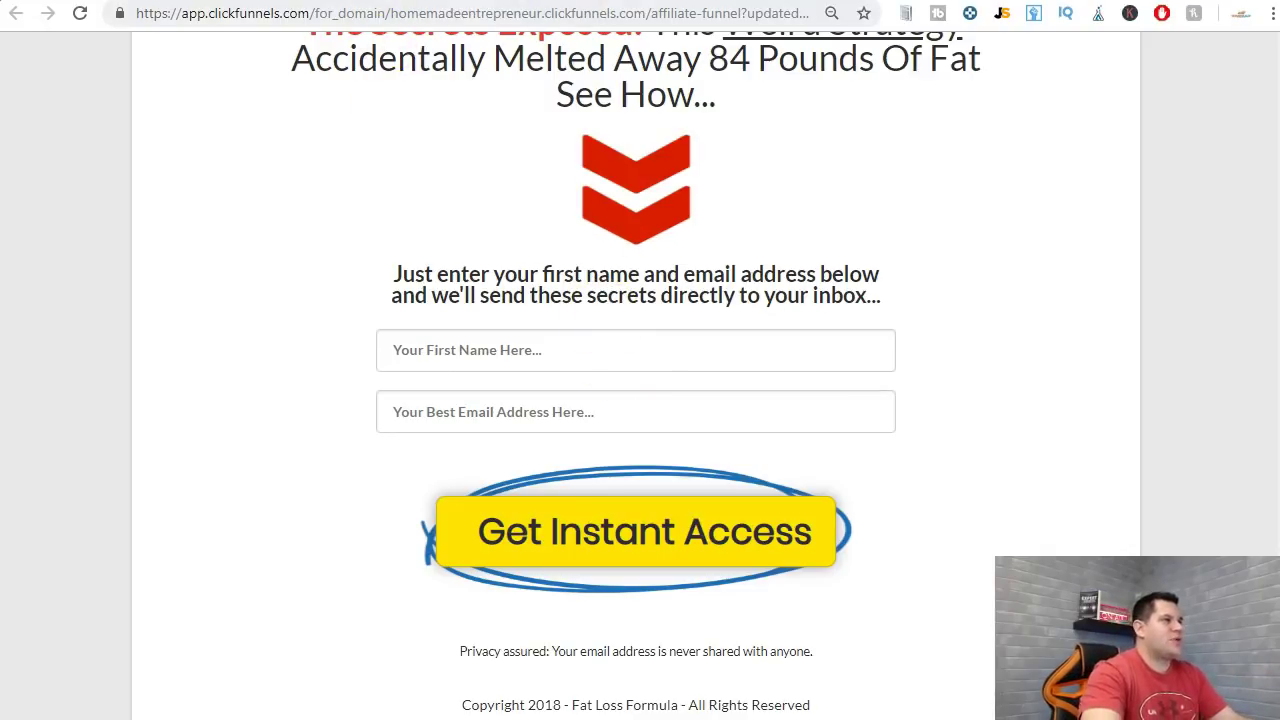
- Review the funnel flow from the steps overview and Thank You step through to the Flat Belly Fix sales page
left_click(600, 1)
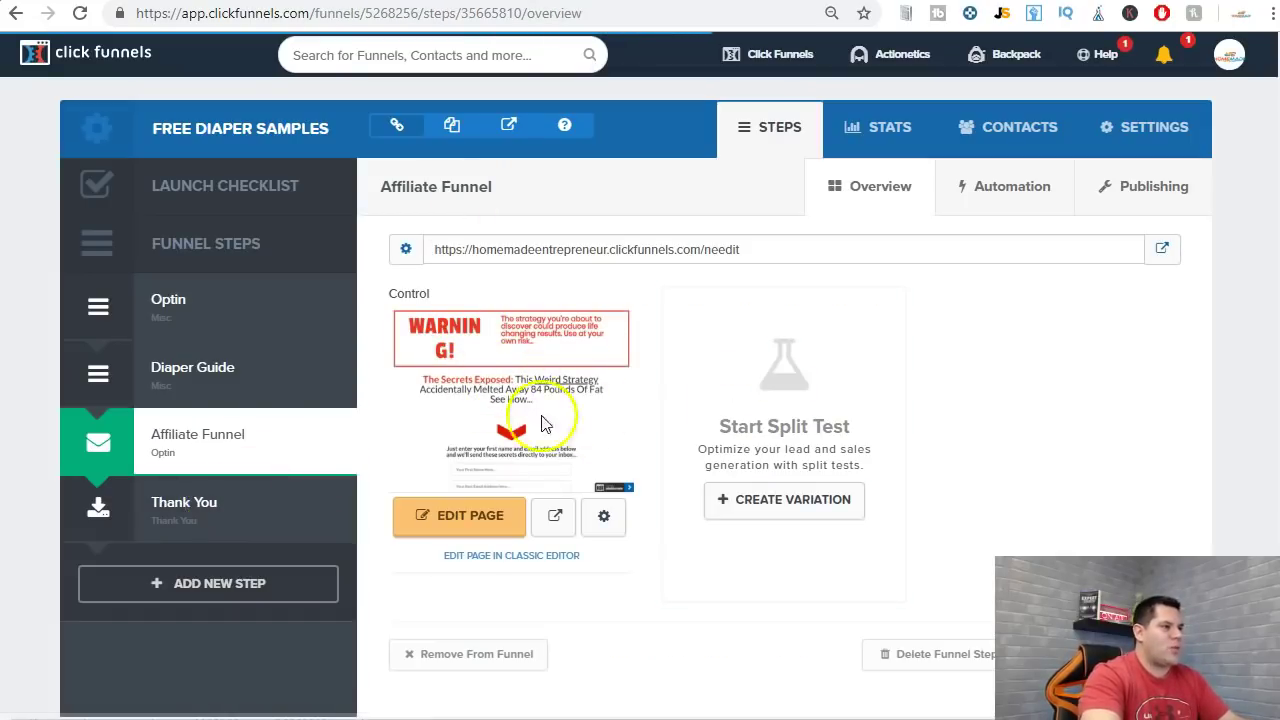
left_click(200, 518)
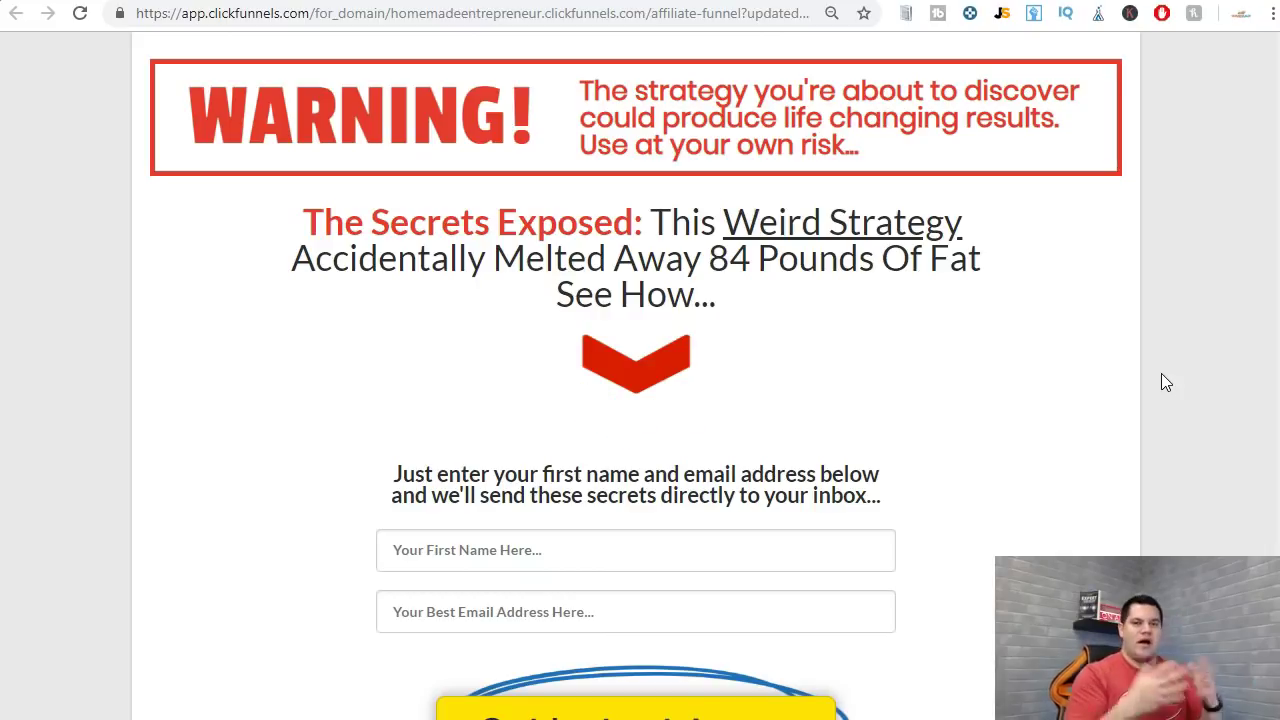
left_click(1131, 371)
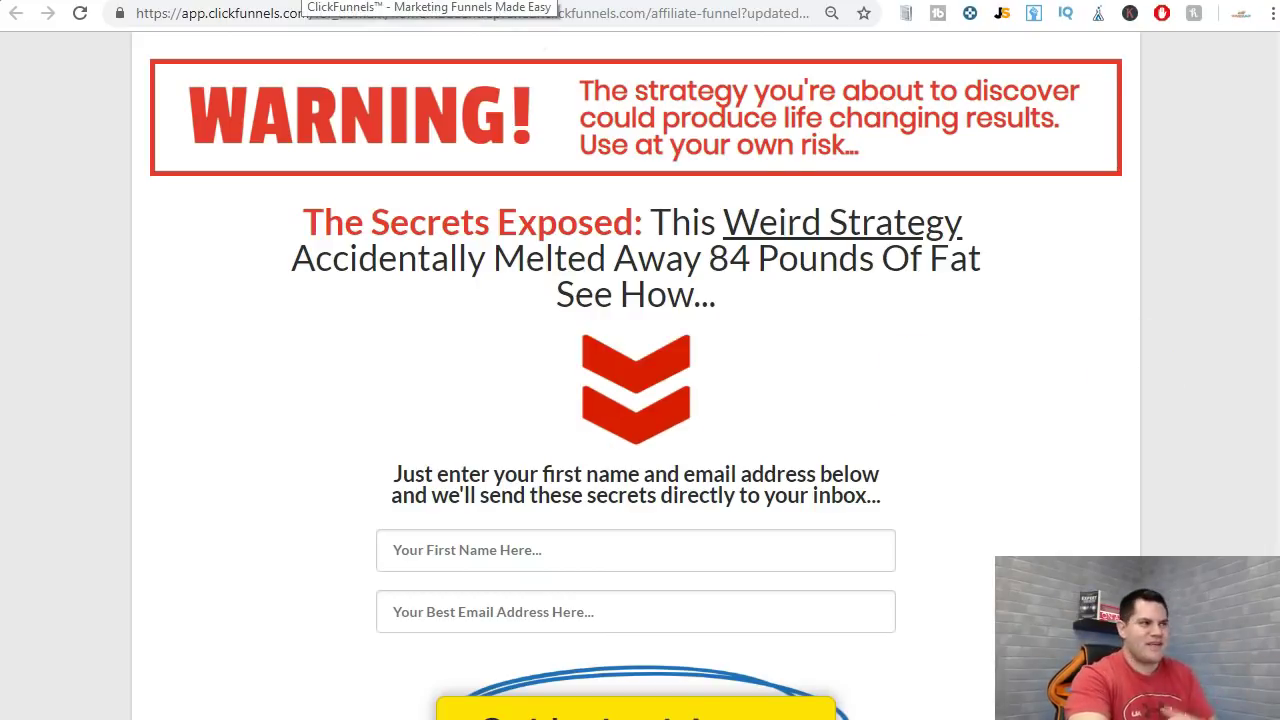
left_click(297, 1)
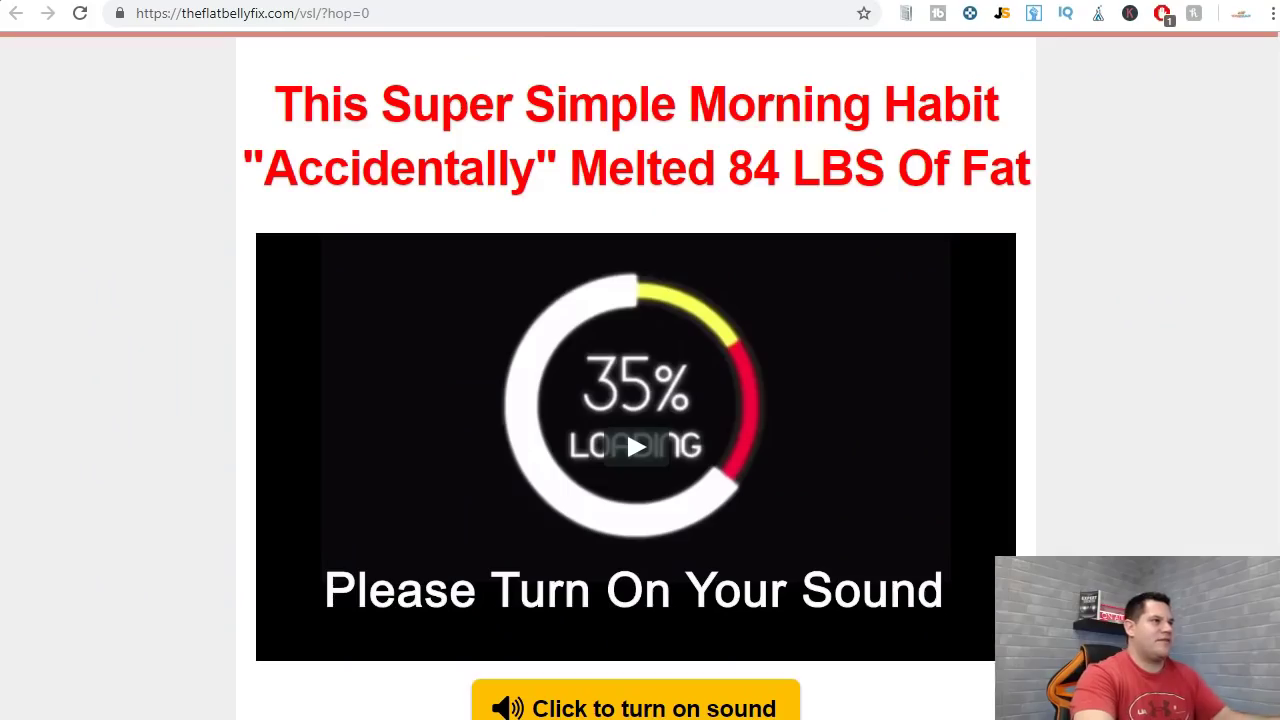
- Open the written version of the Flat Belly Fix sales page and skim its story through to the product section
scroll(709, 157, "down", 3)
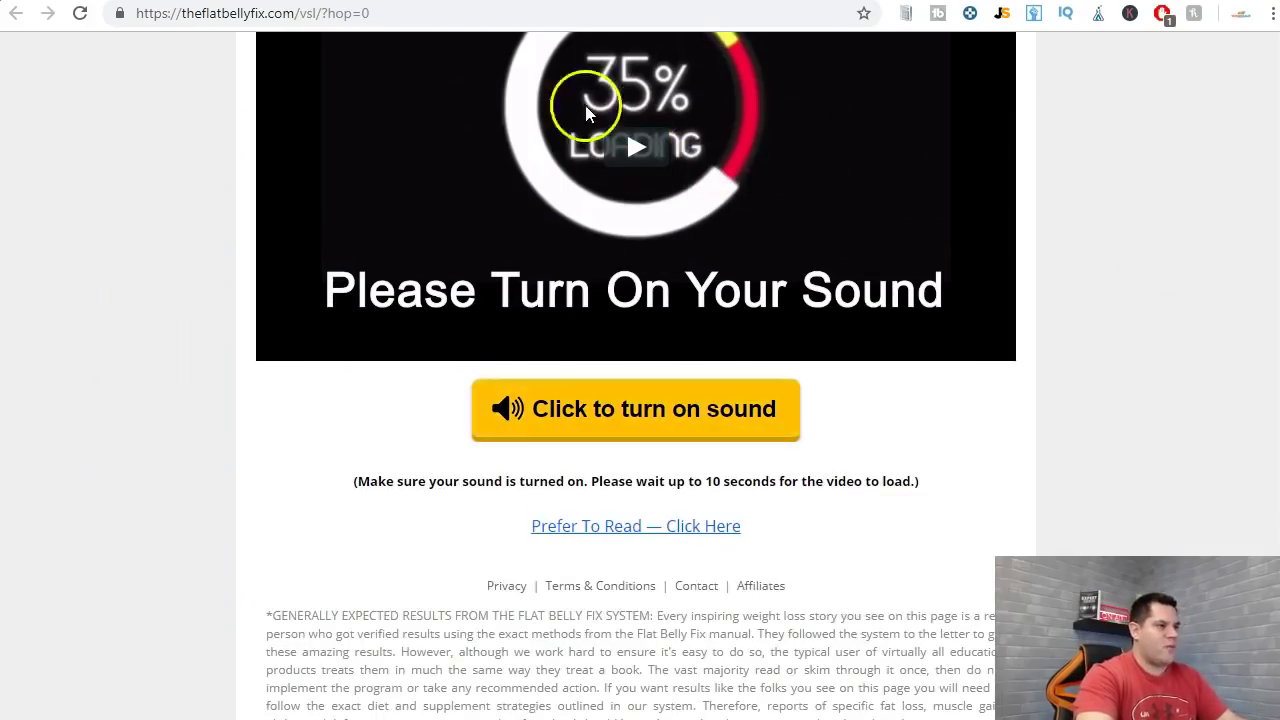
left_click(637, 530)
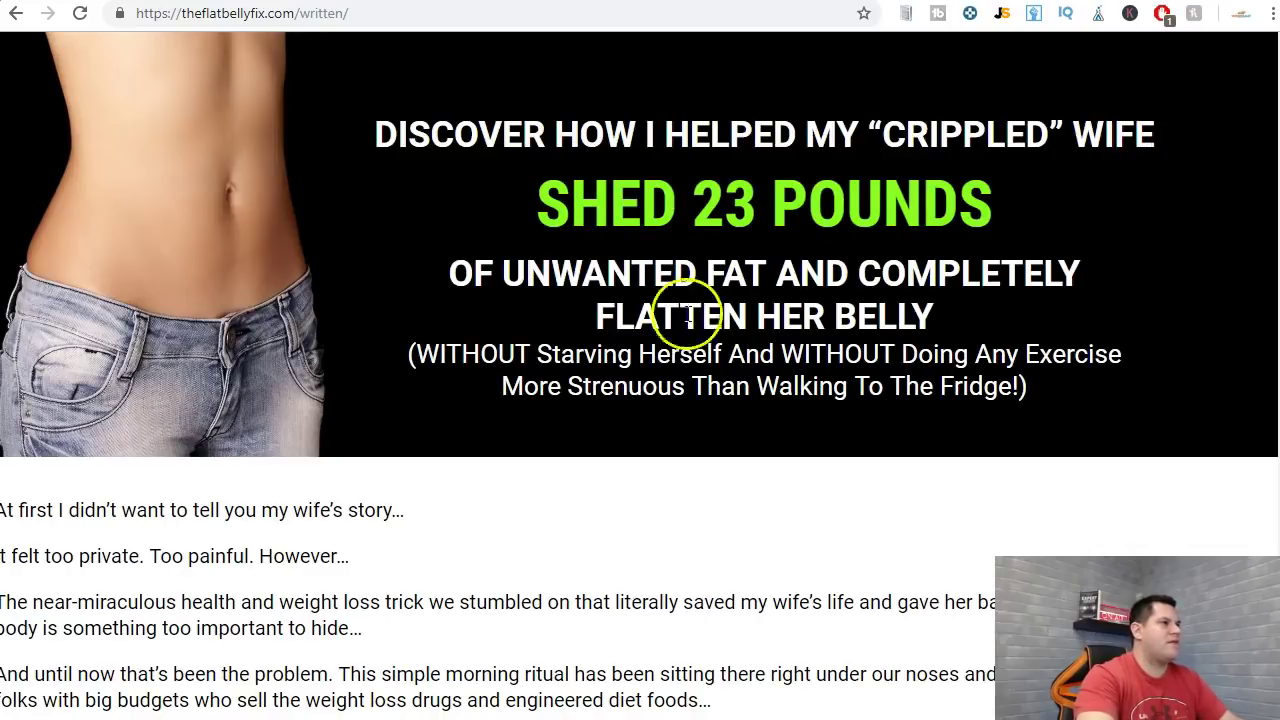
scroll(803, 178, "down", 8)
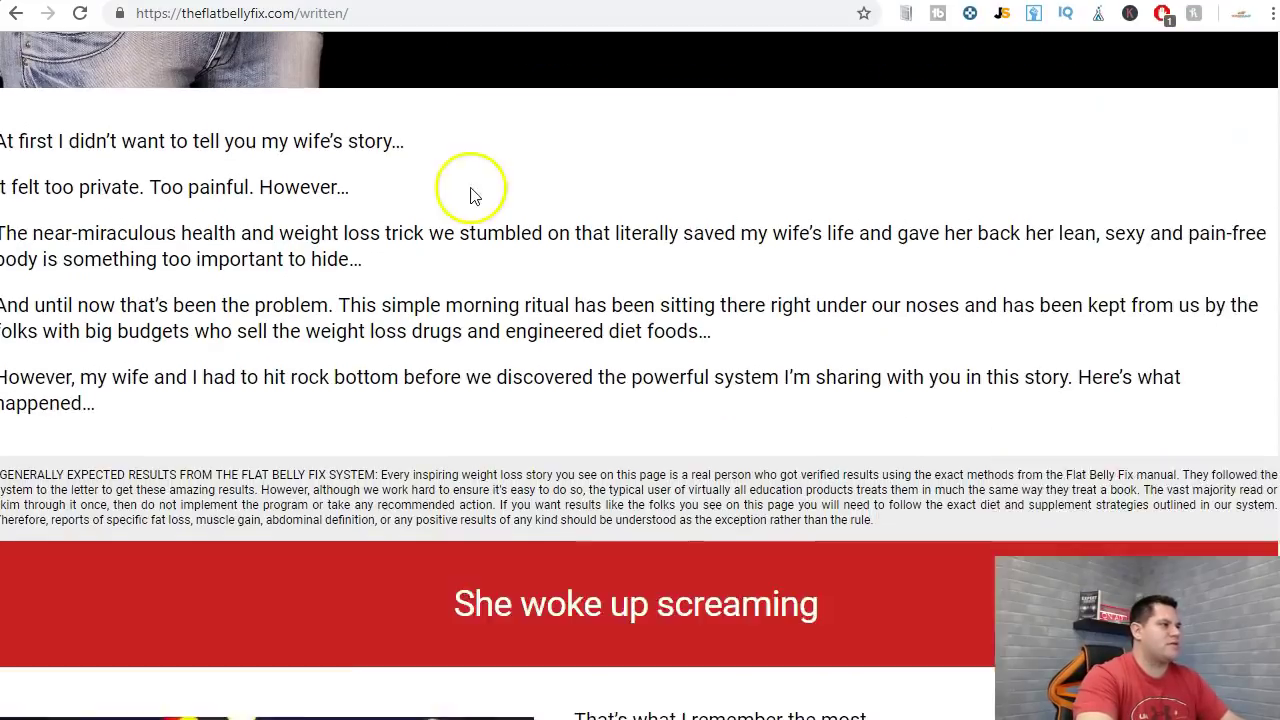
scroll(739, 197, "down", 12)
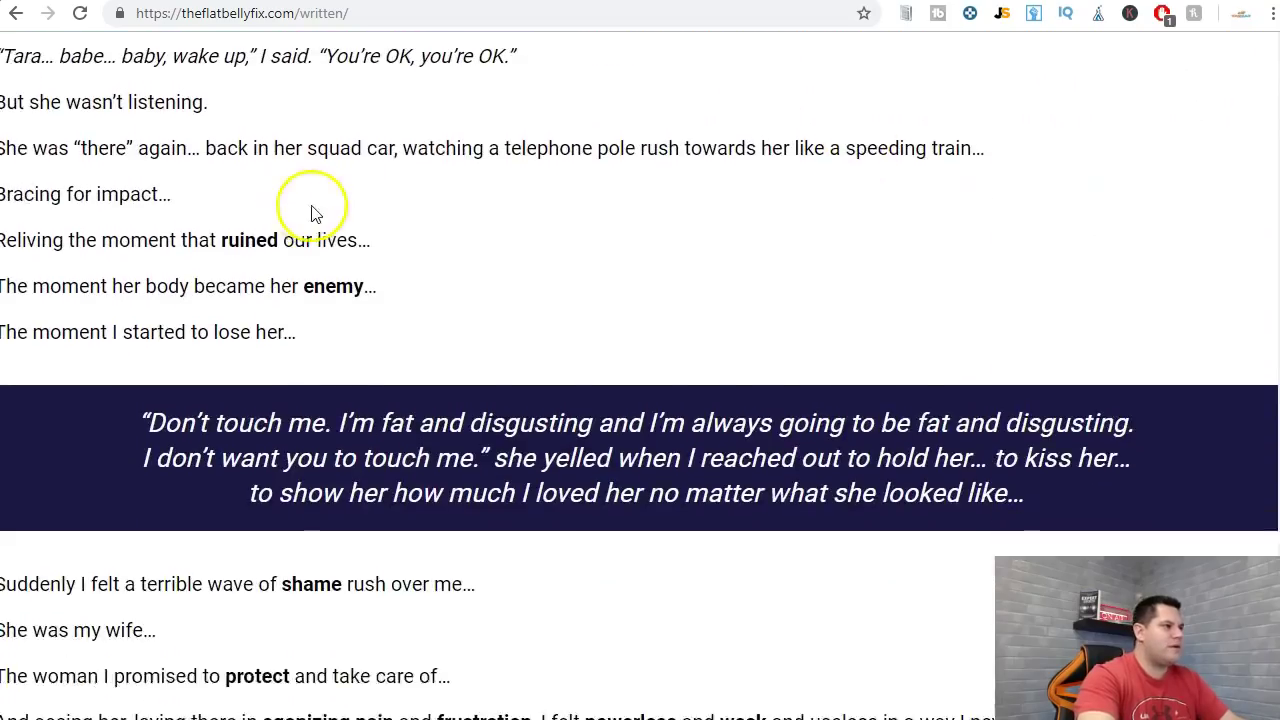
scroll(751, 231, "down", 20)
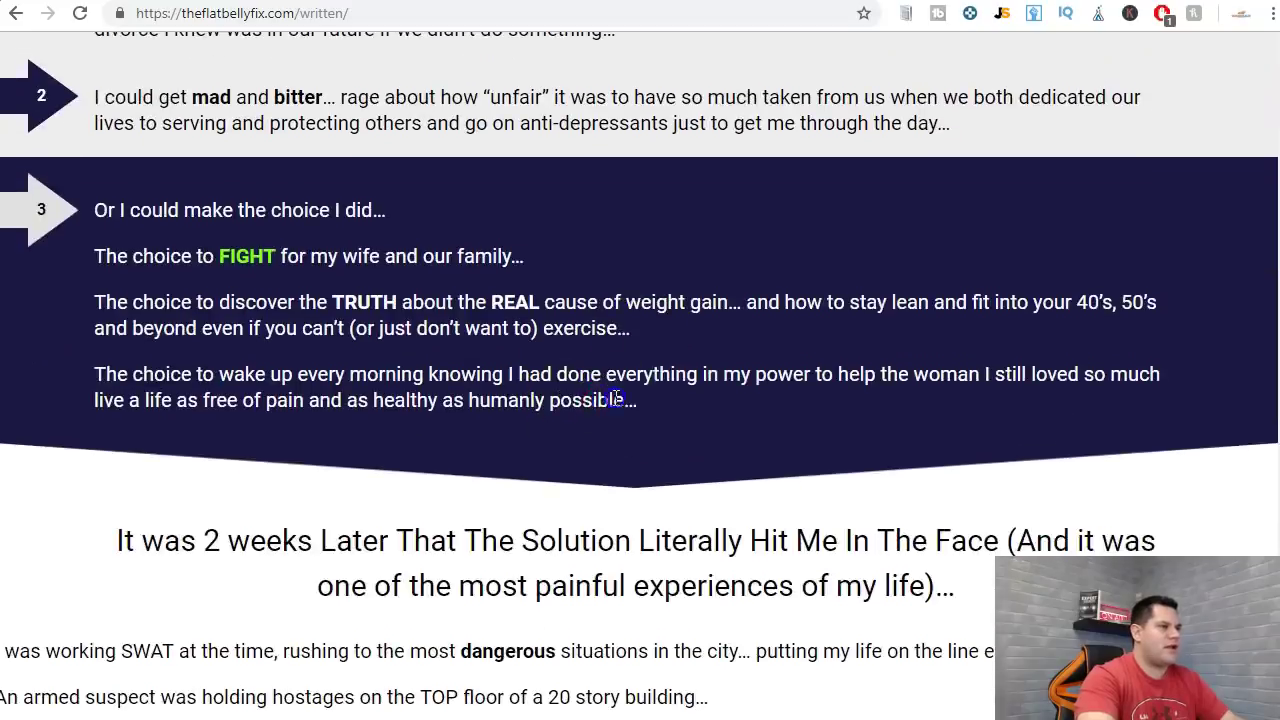
scroll(613, 372, "down", 20)
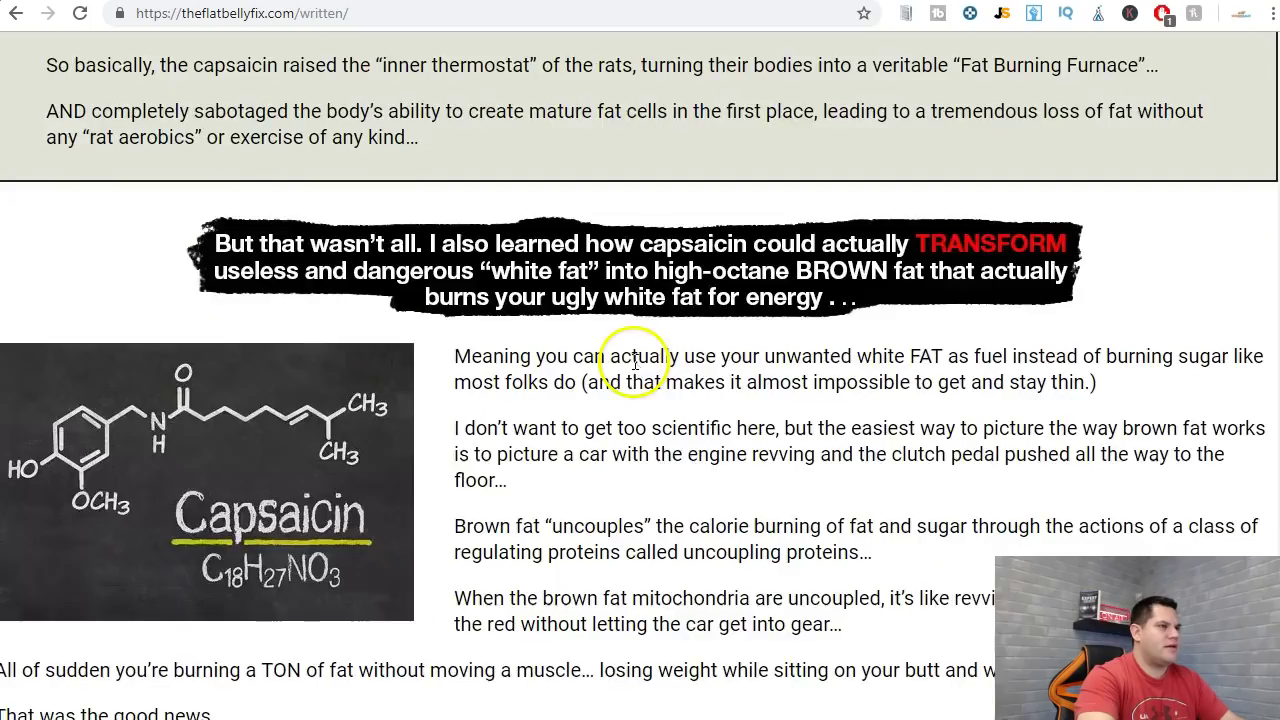
scroll(639, 368, "down", 20)
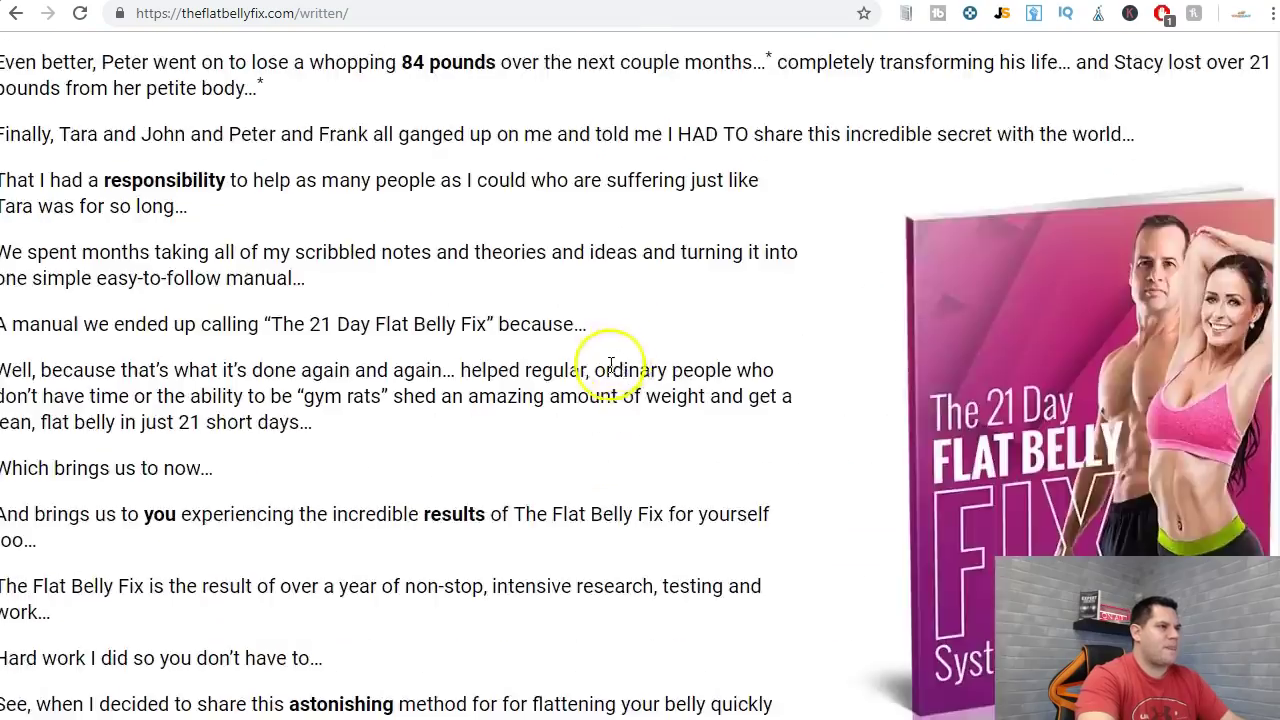
- Examine the product image and the before-and-after testimonial photos on the written sales page
scroll(616, 370, "up", 15)
scroll(620, 370, "down", 2)
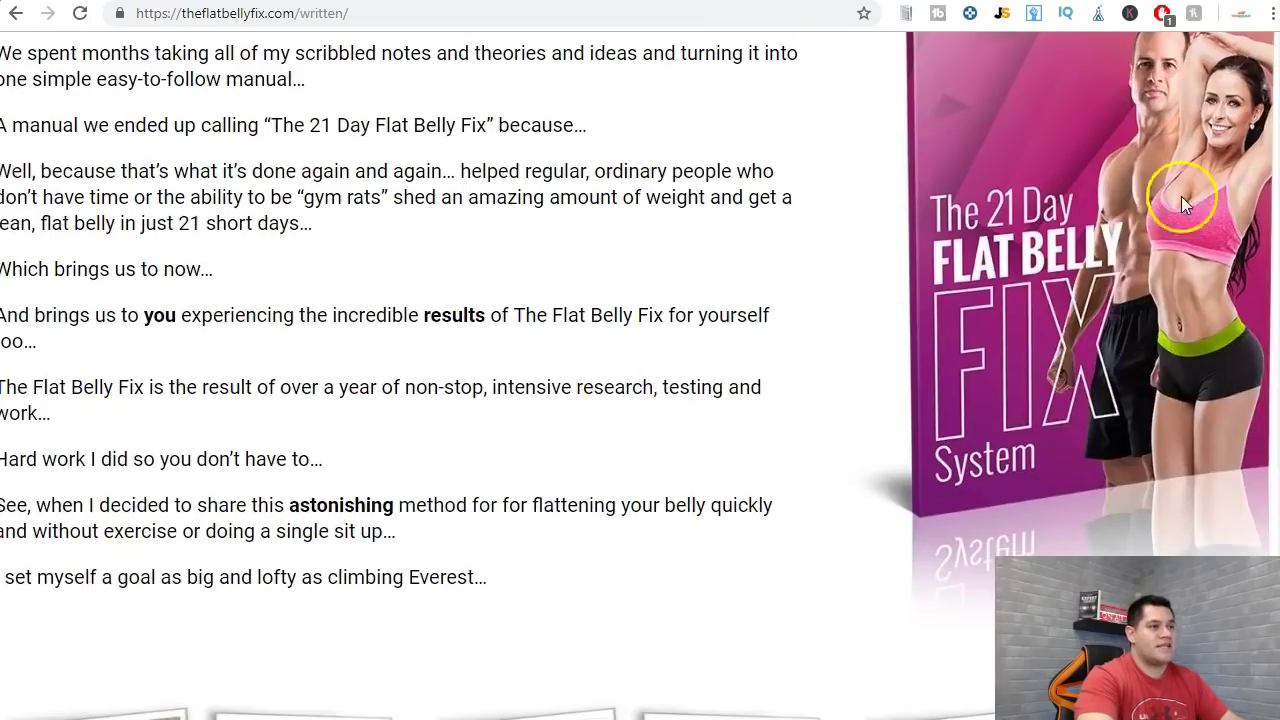
scroll(362, 263, "down", 8)
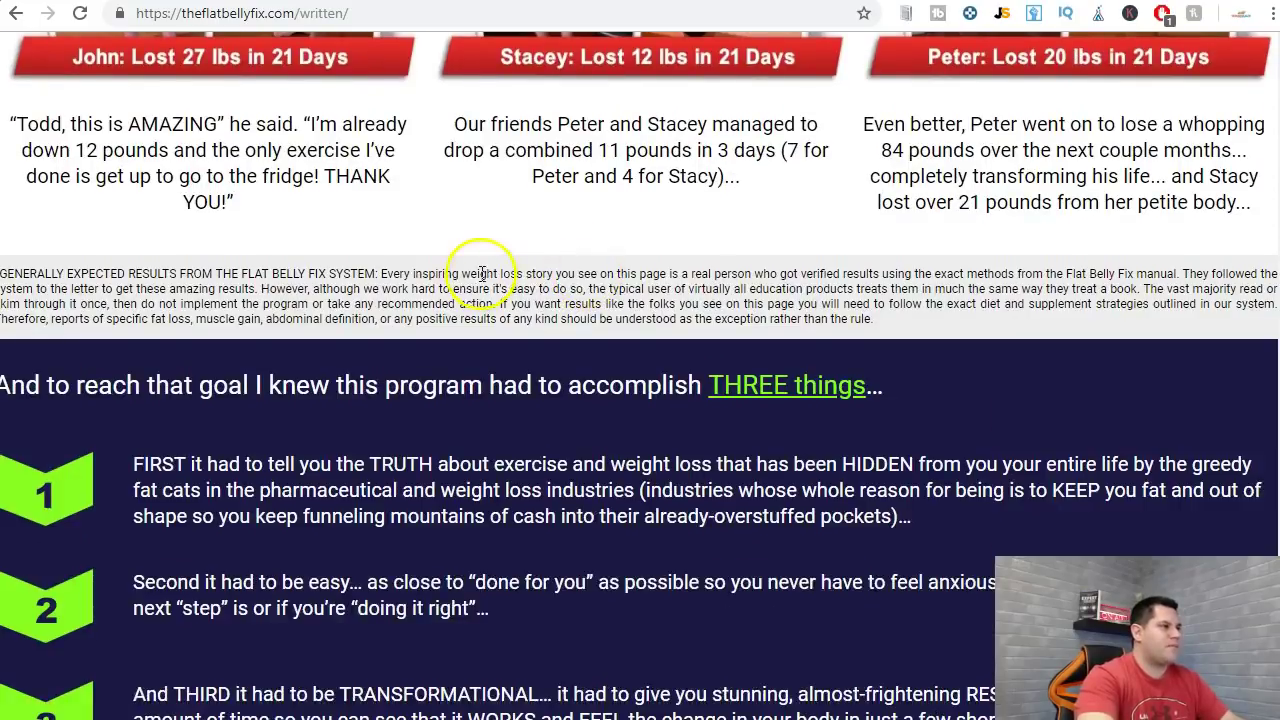
scroll(480, 257, "up", 4)
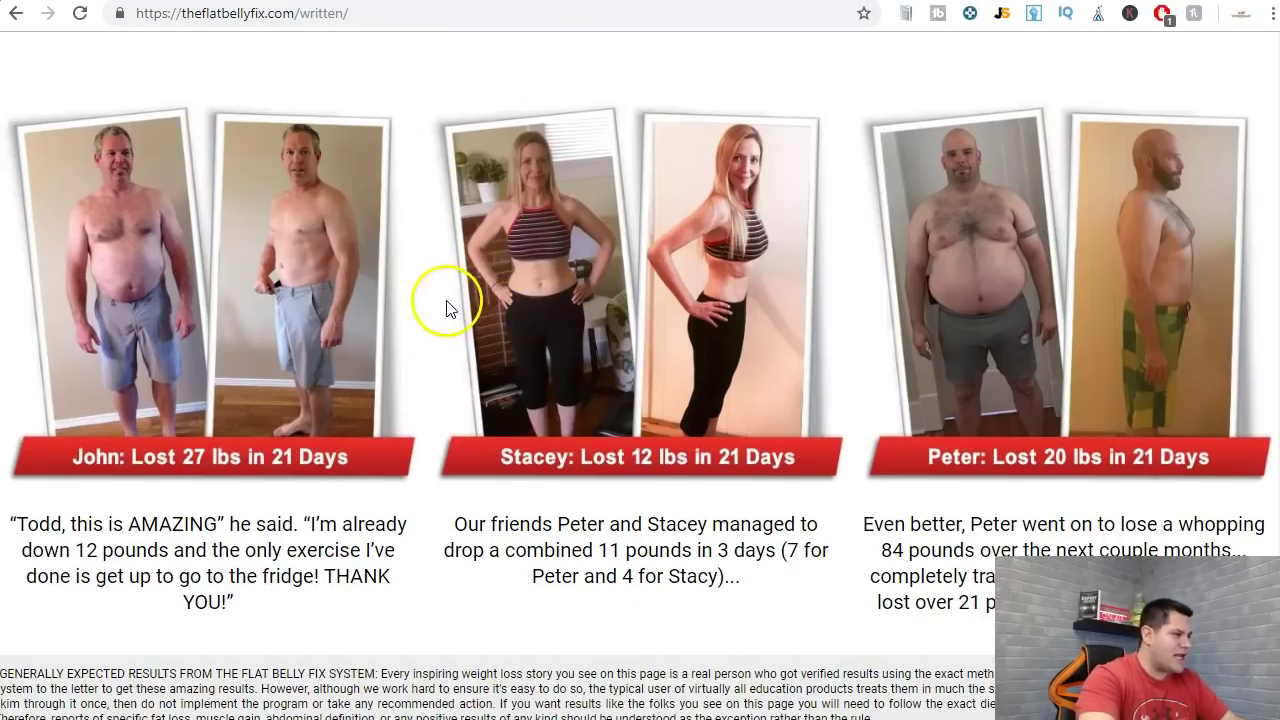
scroll(410, 337, "down", 3)
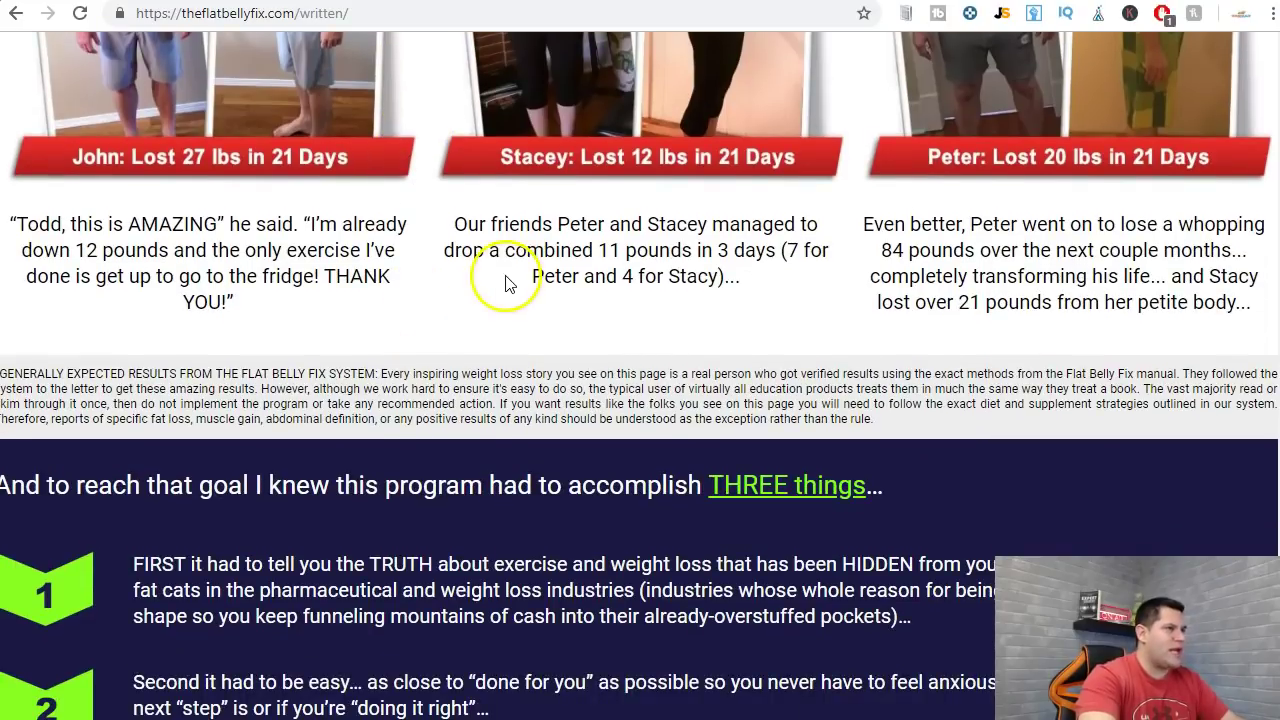
scroll(679, 288, "up", 3)
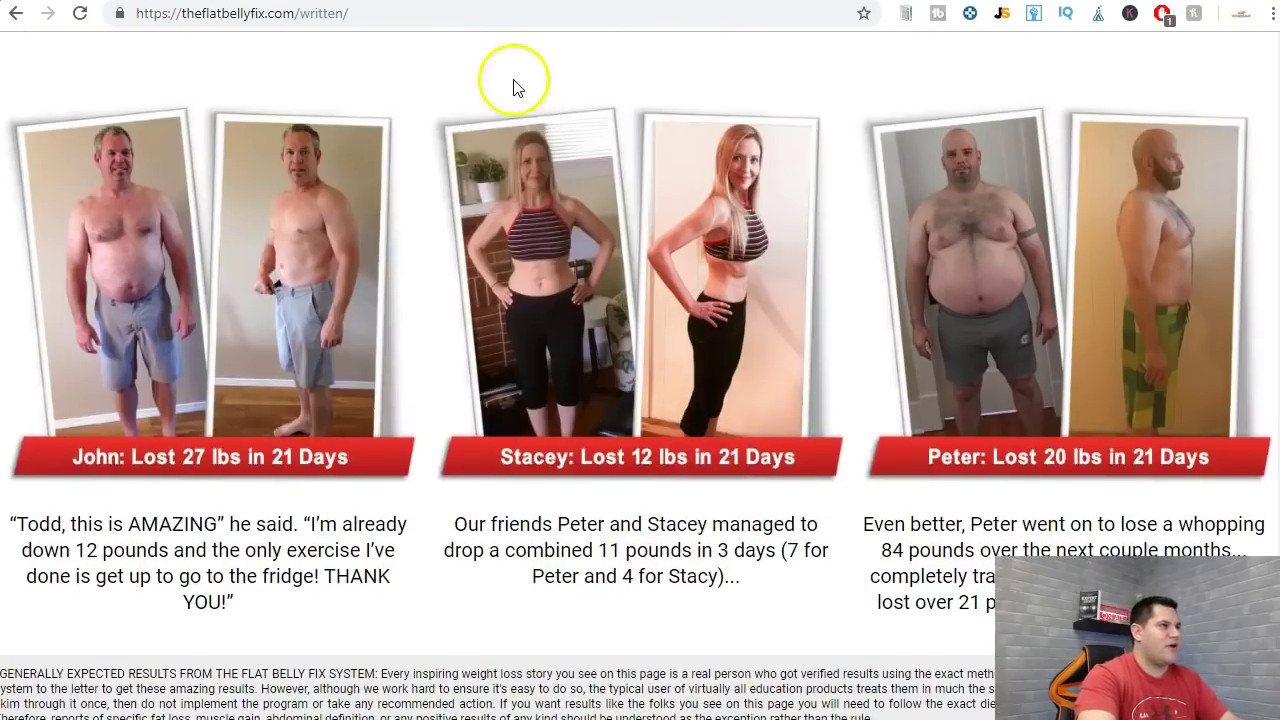
mouse_move(505, 40)
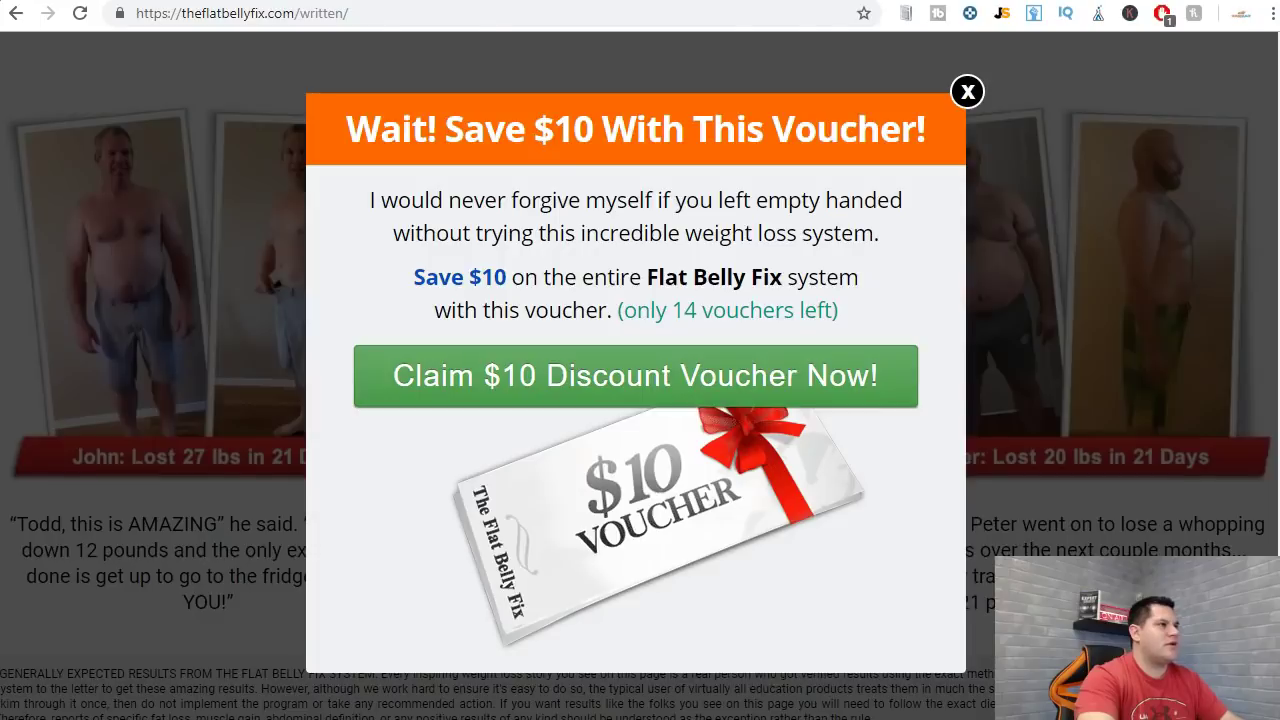
- Switch to the ClickBank Health & Fitness results and open the Flat Belly Fix affiliate page
key("ctrl+shift+Tab")
left_click(780, 0)
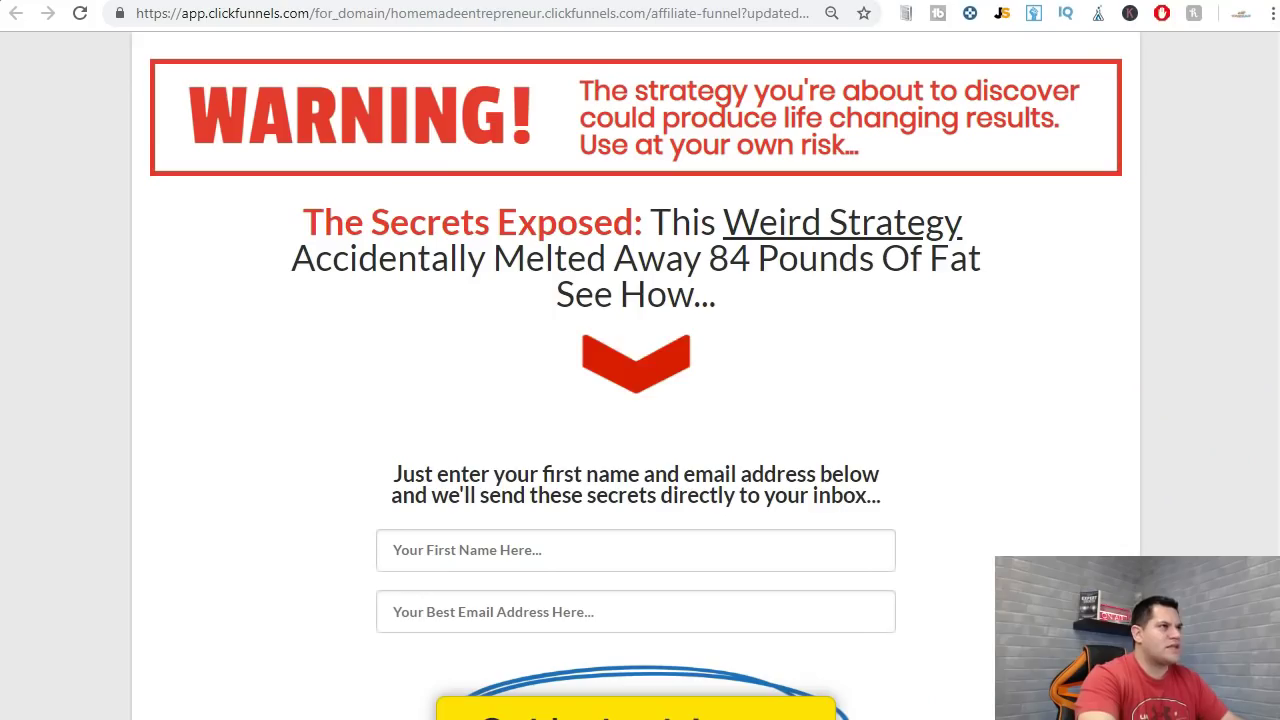
left_click(752, 0)
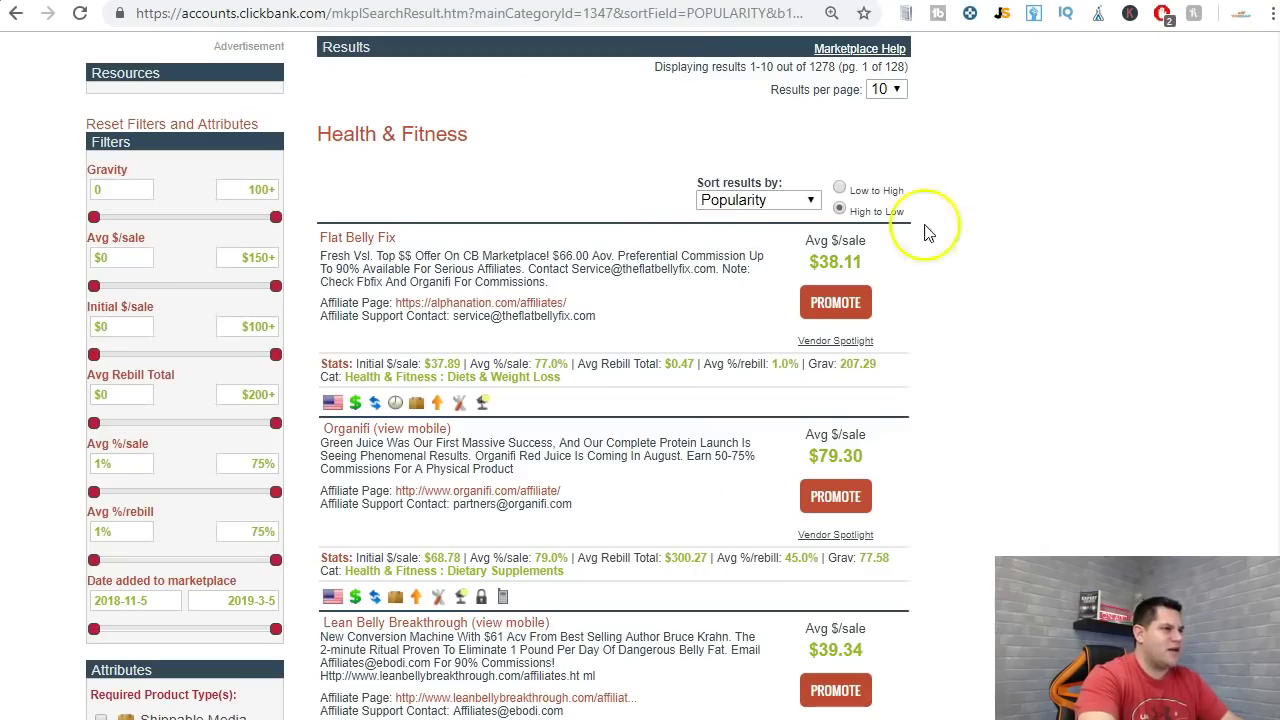
left_click(491, 307)
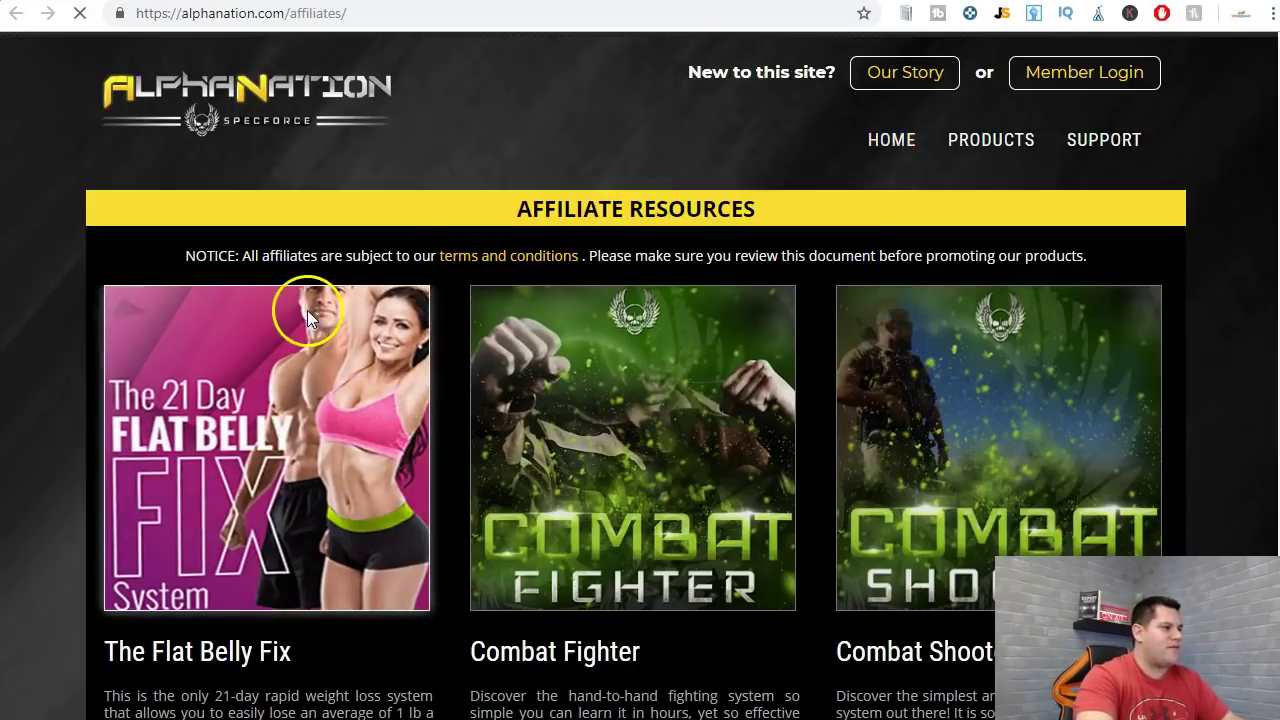
- Look through the AlphaNation affiliate resources for each product's hop link and email swipe, dismissing the notification request
scroll(604, 256, "down", 5)
scroll(549, 280, "down", 6)
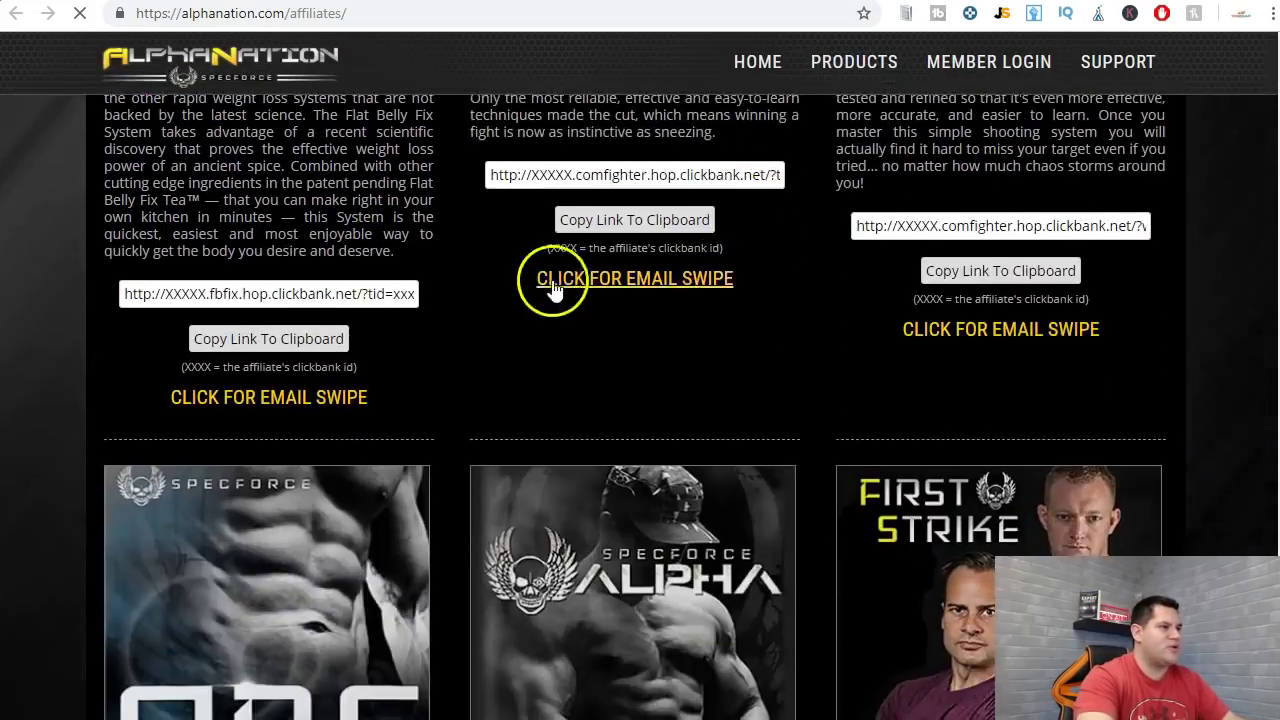
scroll(767, 262, "down", 3)
scroll(767, 262, "down", 1)
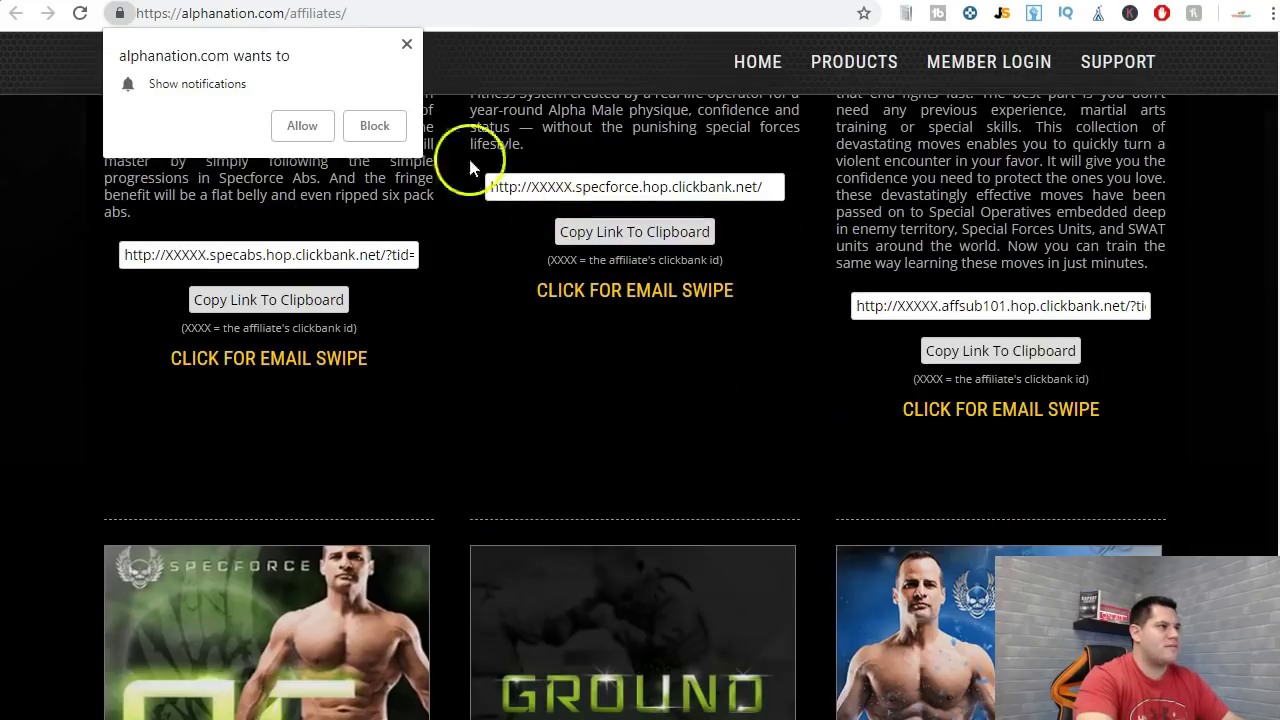
left_click(407, 44)
scroll(900, 350, "down", 4)
scroll(927, 355, "down", 10)
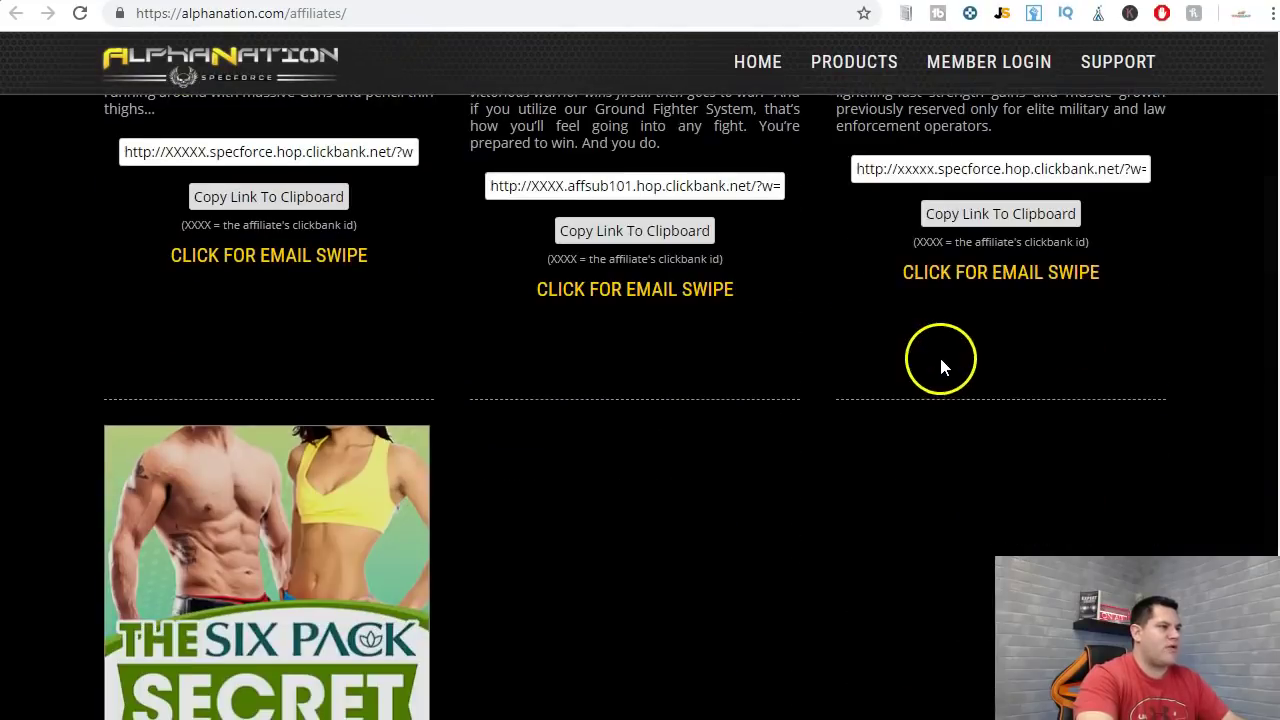
scroll(410, 270, "up", 1)
scroll(428, 285, "up", 1)
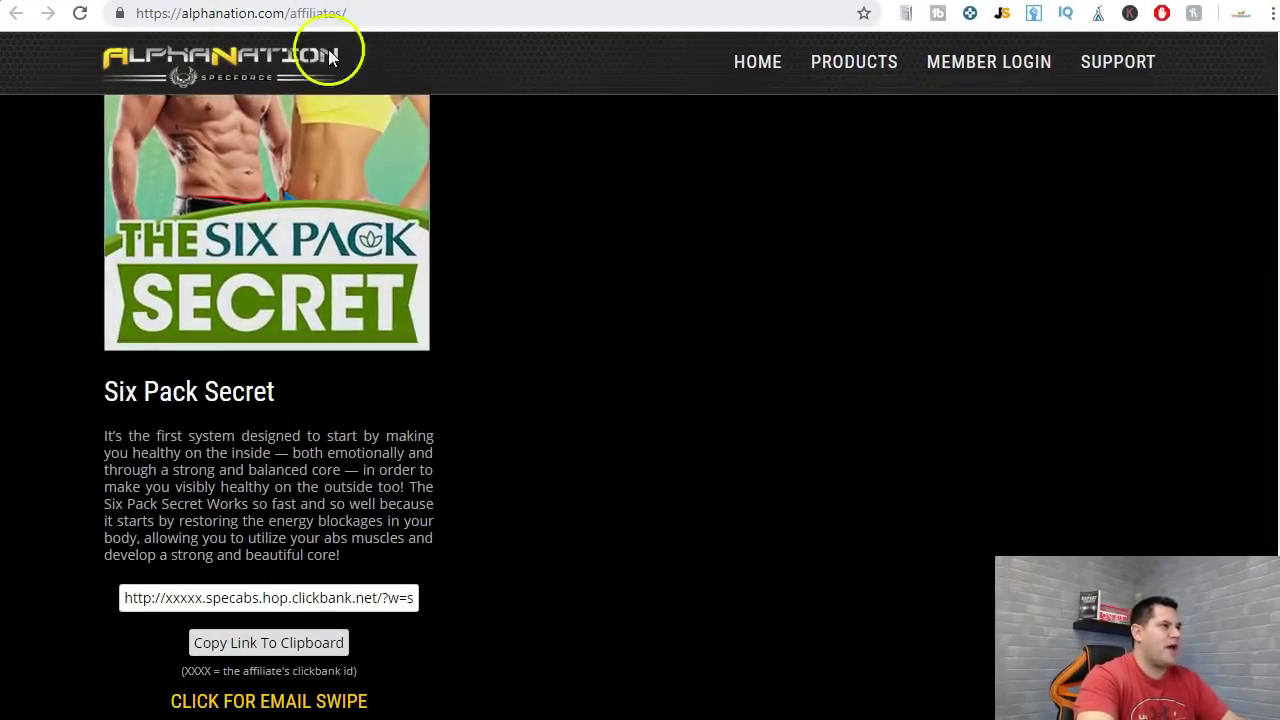
scroll(374, 218, "up", 2)
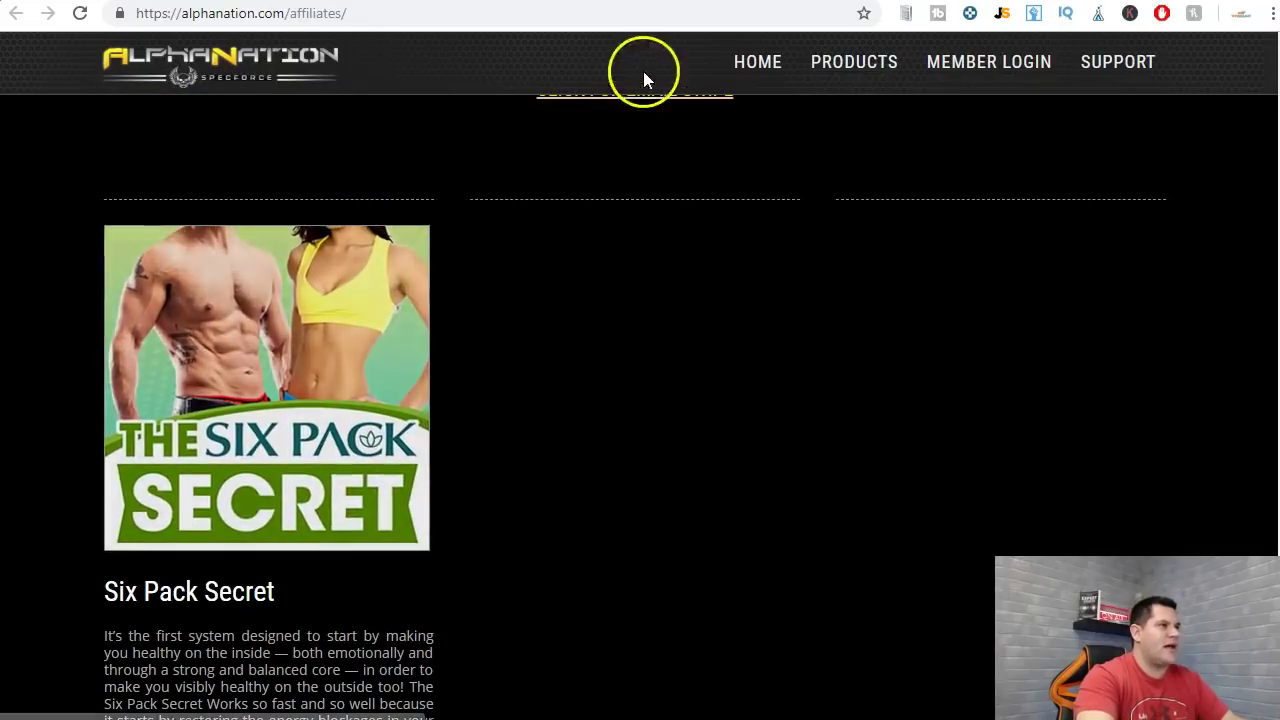
- Return to the Flat Belly Fix video sales page and open its written version again
left_click(636, 0)
left_click(760, 0)
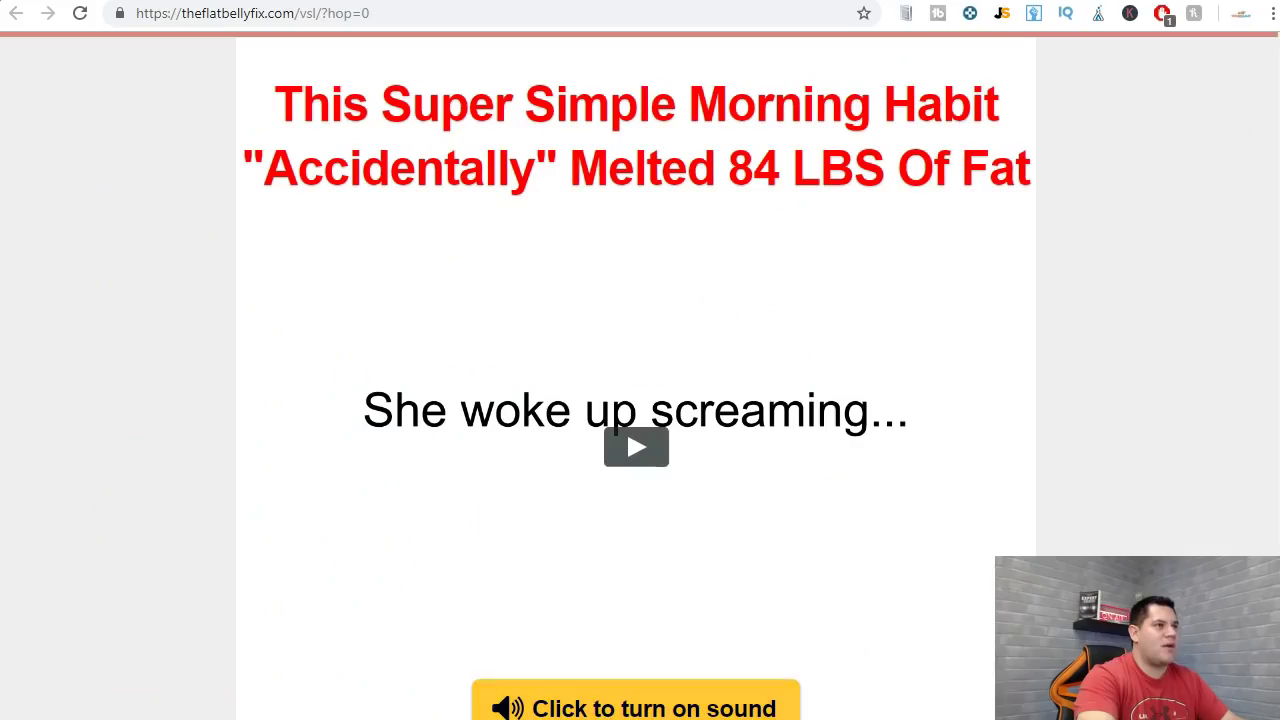
scroll(997, 322, "down", 5)
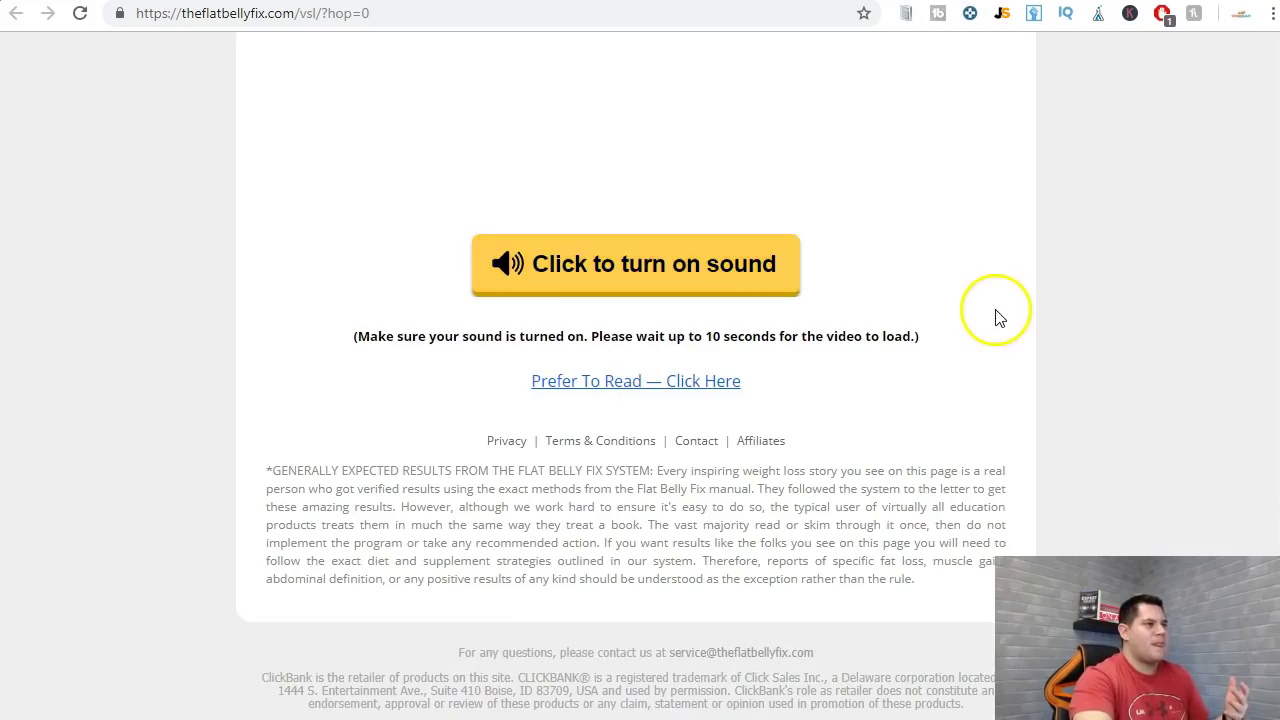
left_click(609, 383)
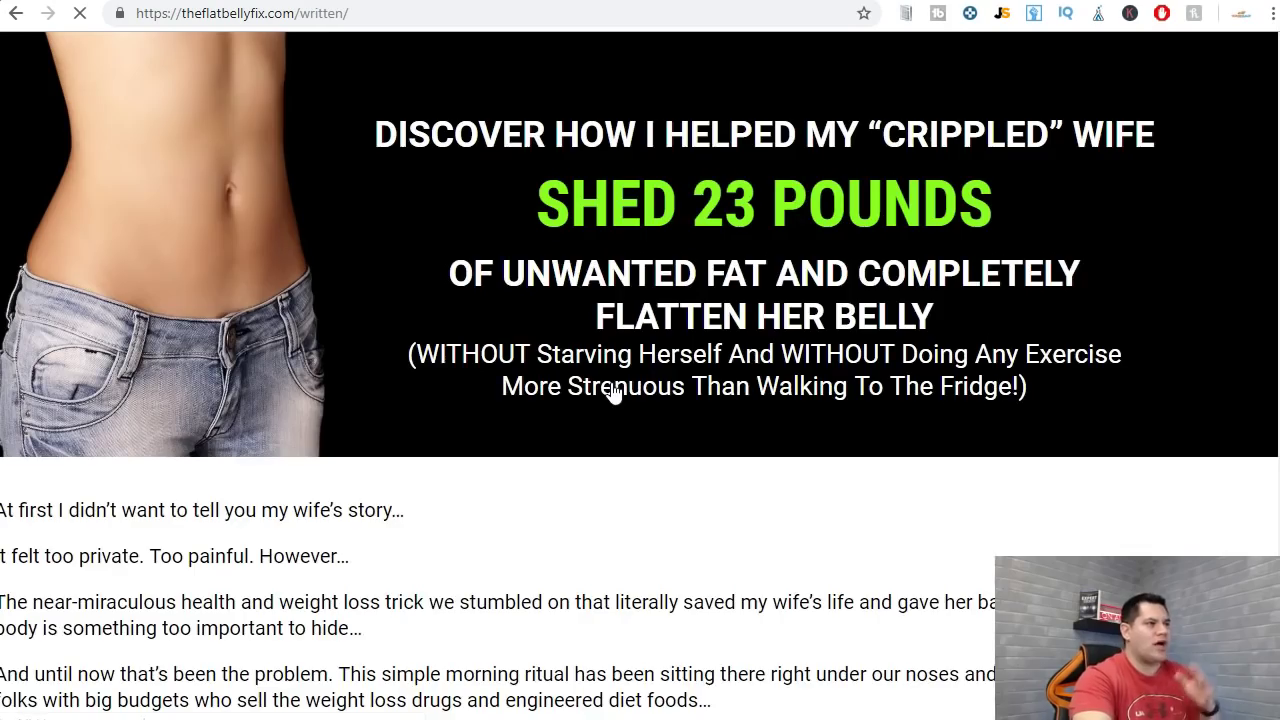
- Skim the written sales page to the before-and-after photos and dismiss the $10 voucher pop-up
scroll(740, 360, "down", 20)
scroll(735, 378, "down", 20)
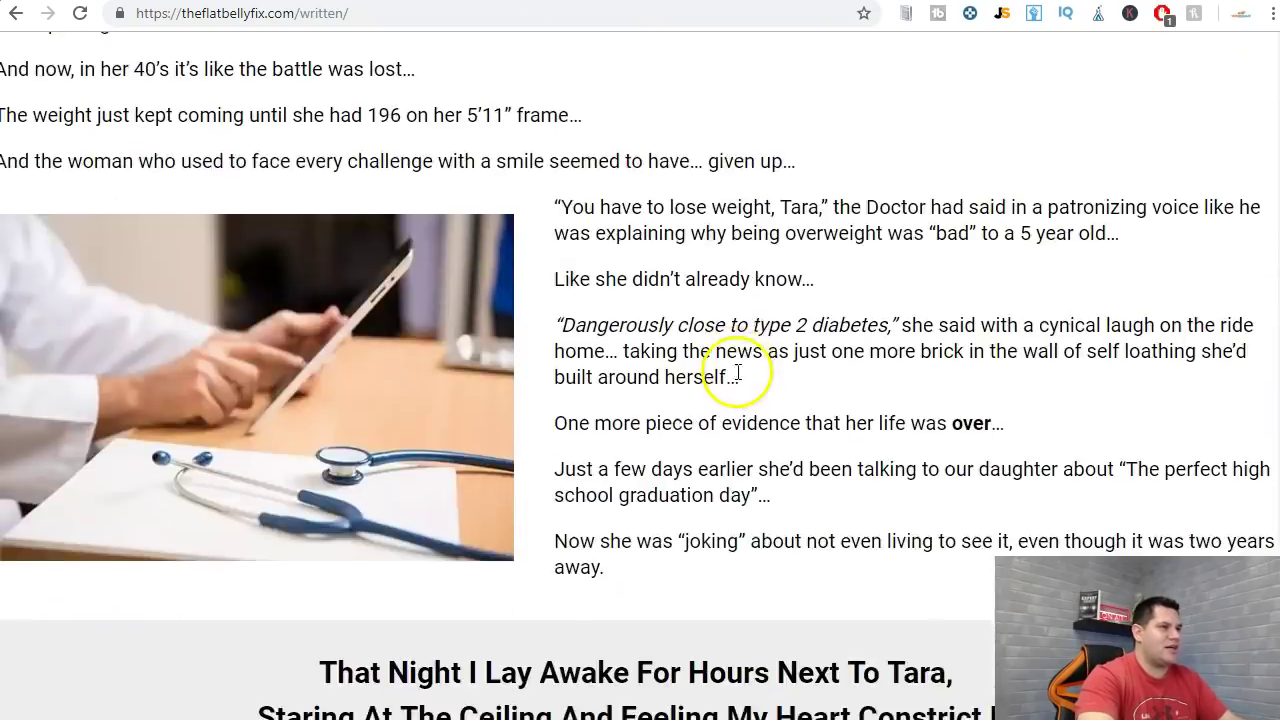
scroll(548, 380, "down", 20)
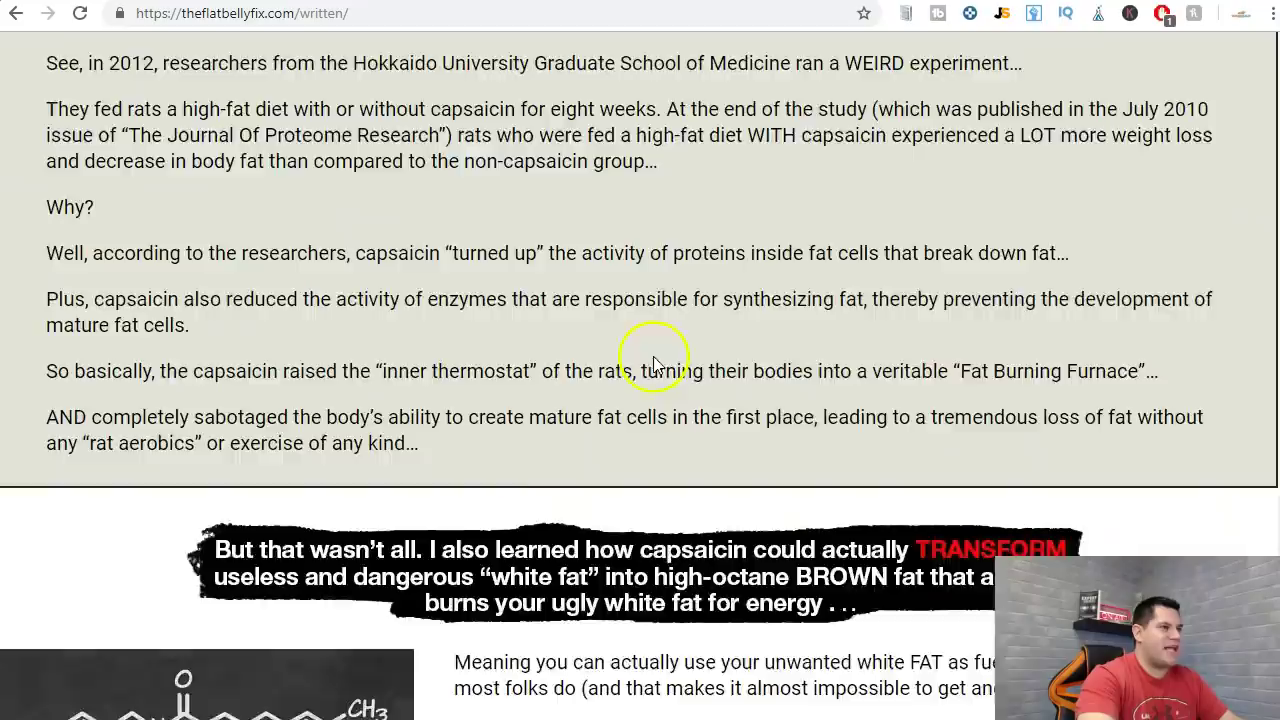
scroll(680, 355, "down", 20)
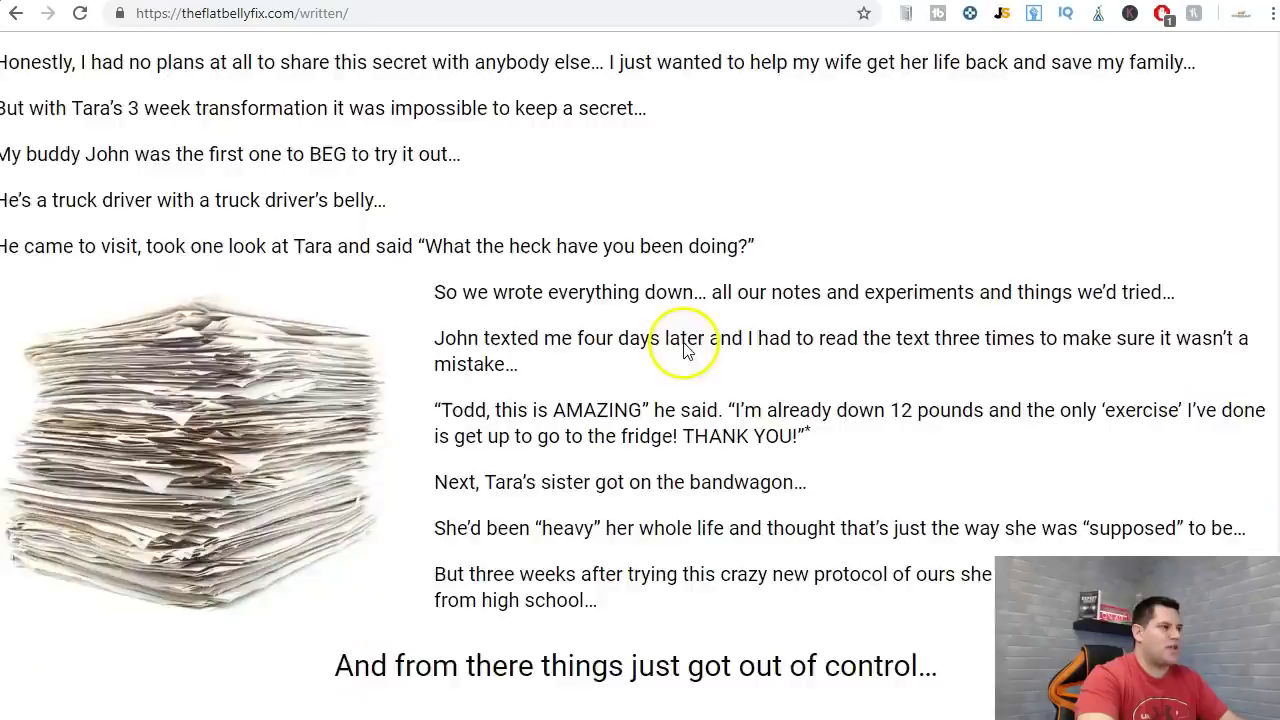
scroll(702, 345, "up", 3)
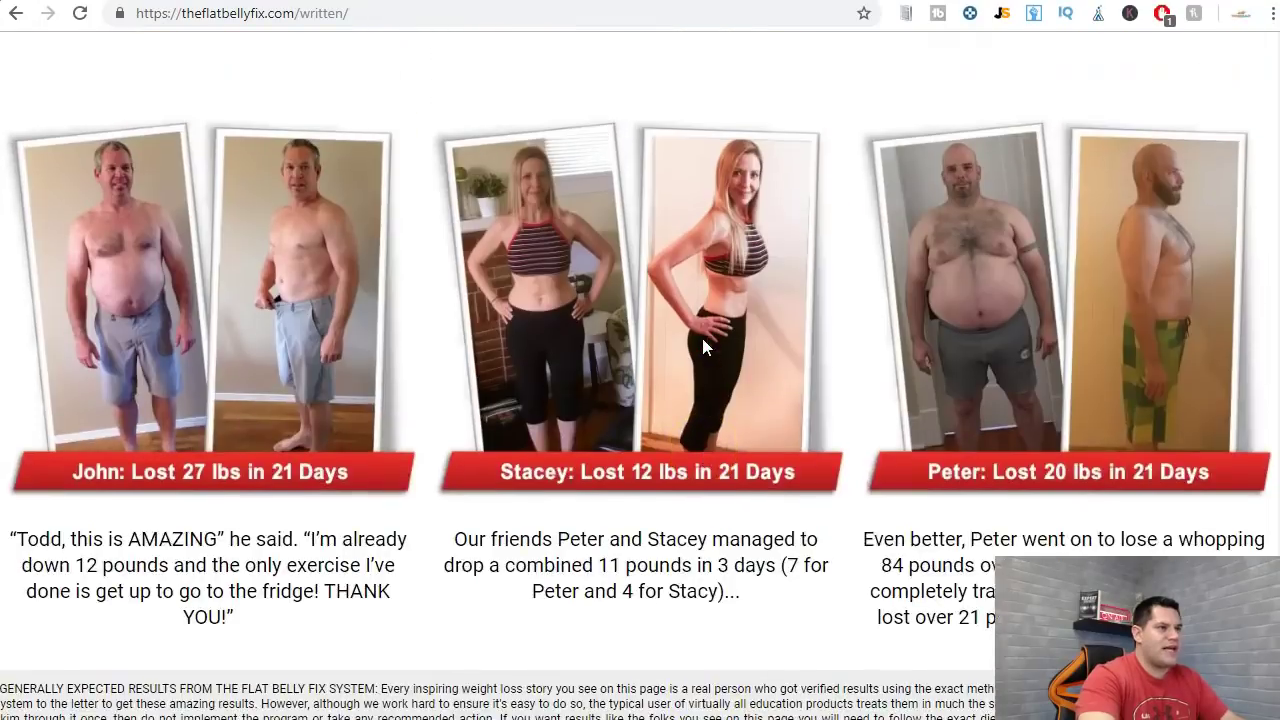
scroll(209, 128, "down", 1)
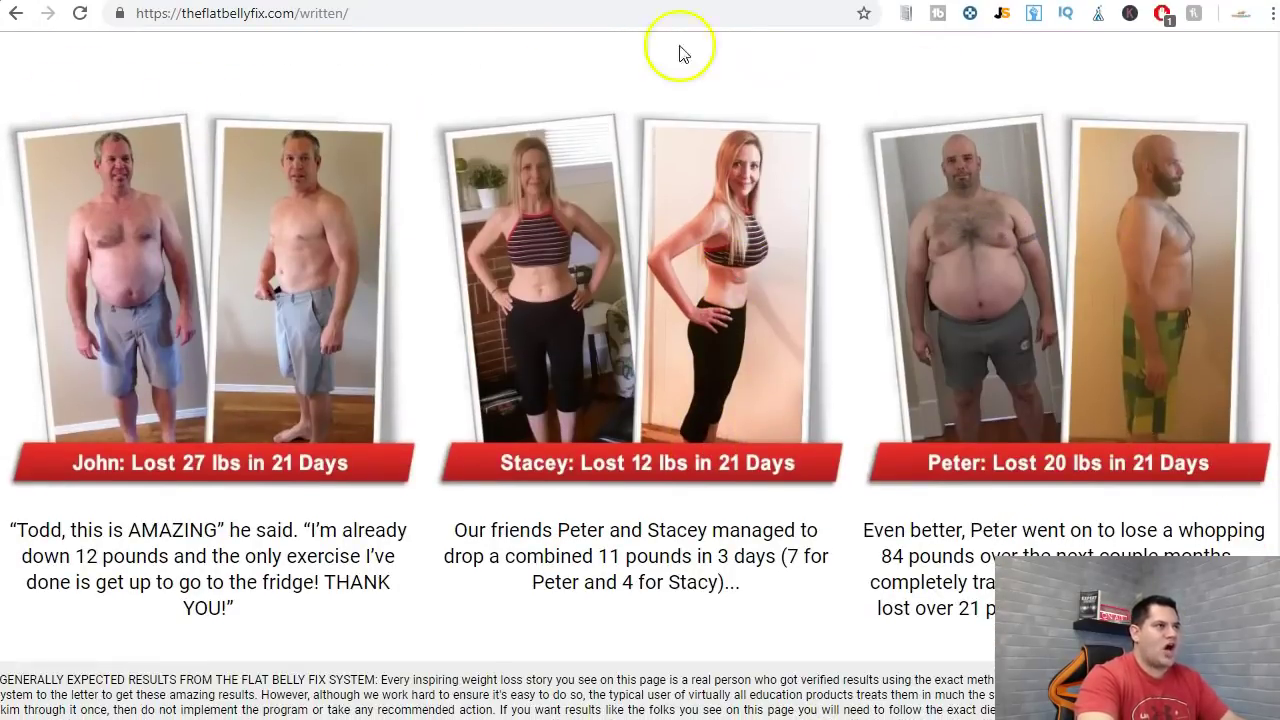
mouse_move(103, 23)
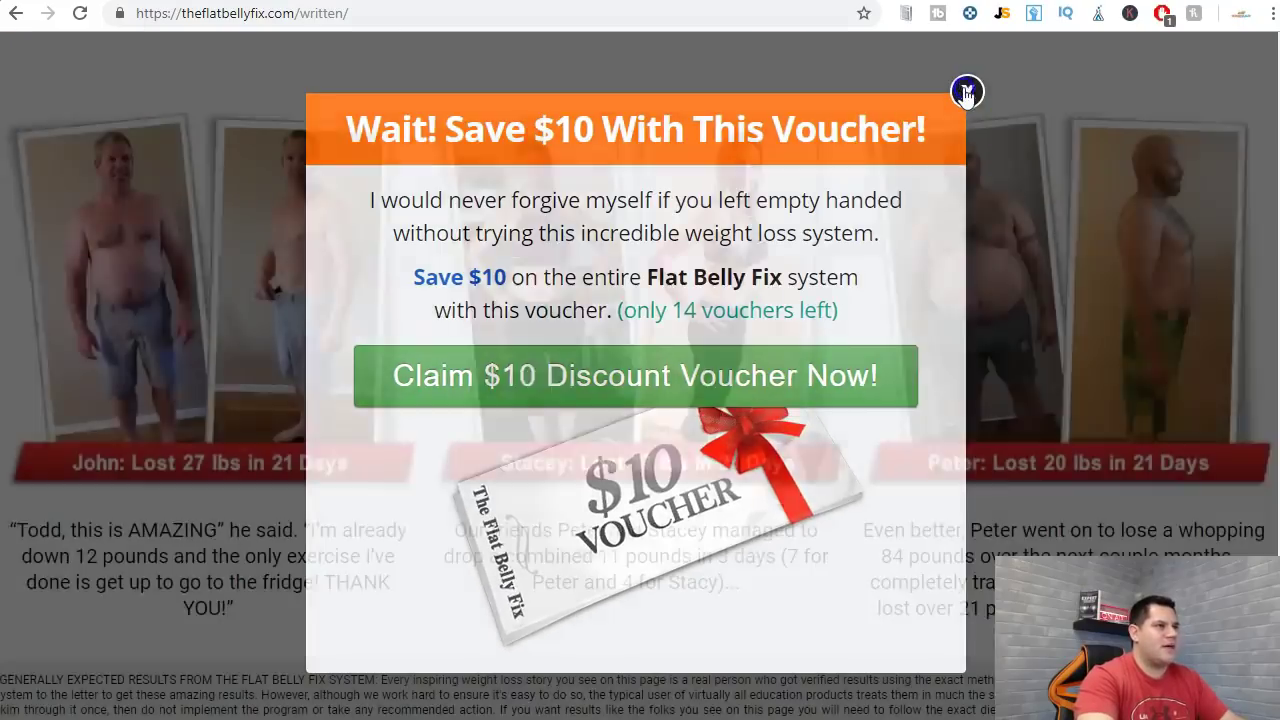
left_click(966, 92)
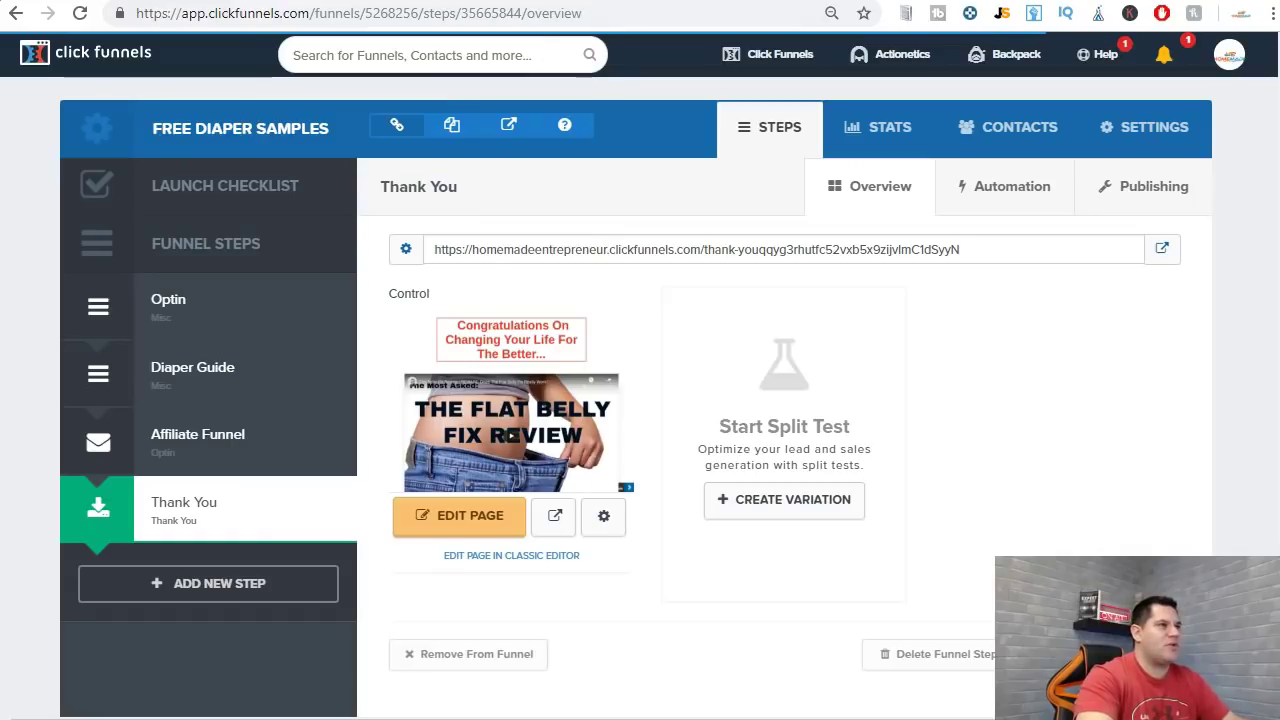
- Rewind the review video in the thank-you page preview to its start and look over the squeeze page preview
left_click(440, 0)
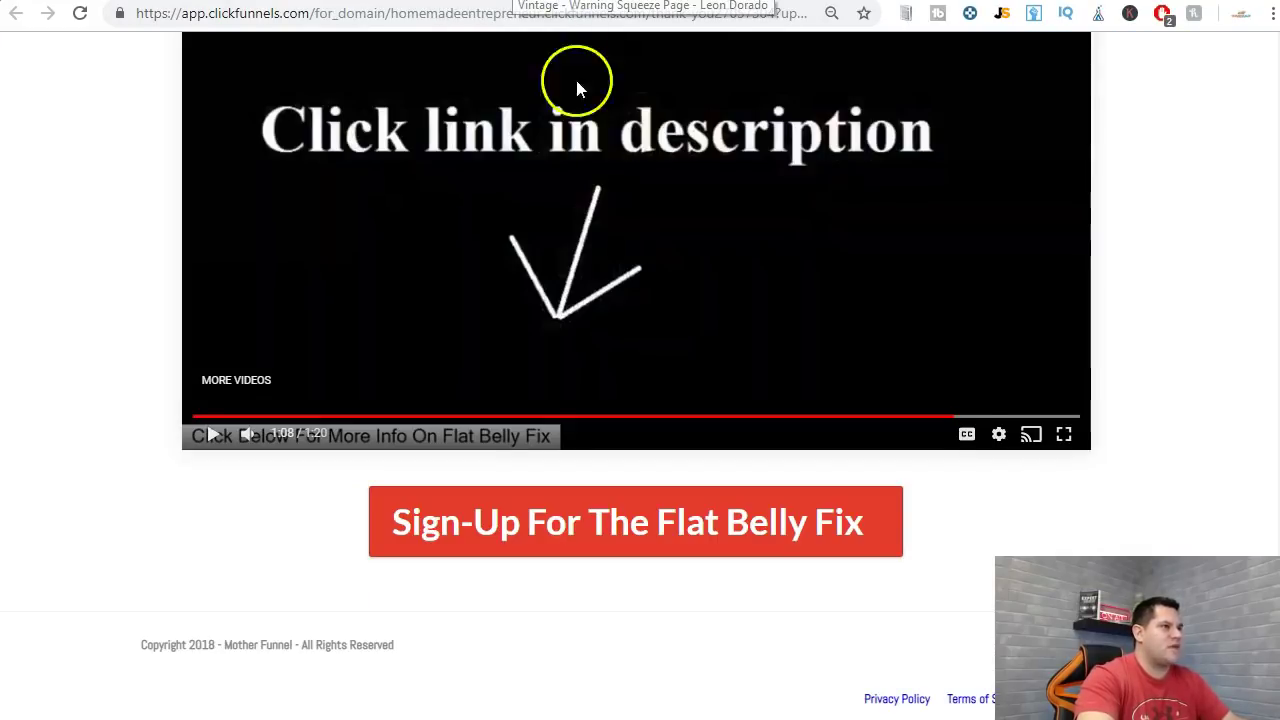
scroll(480, 406, "up", 3)
scroll(300, 517, "down", 2)
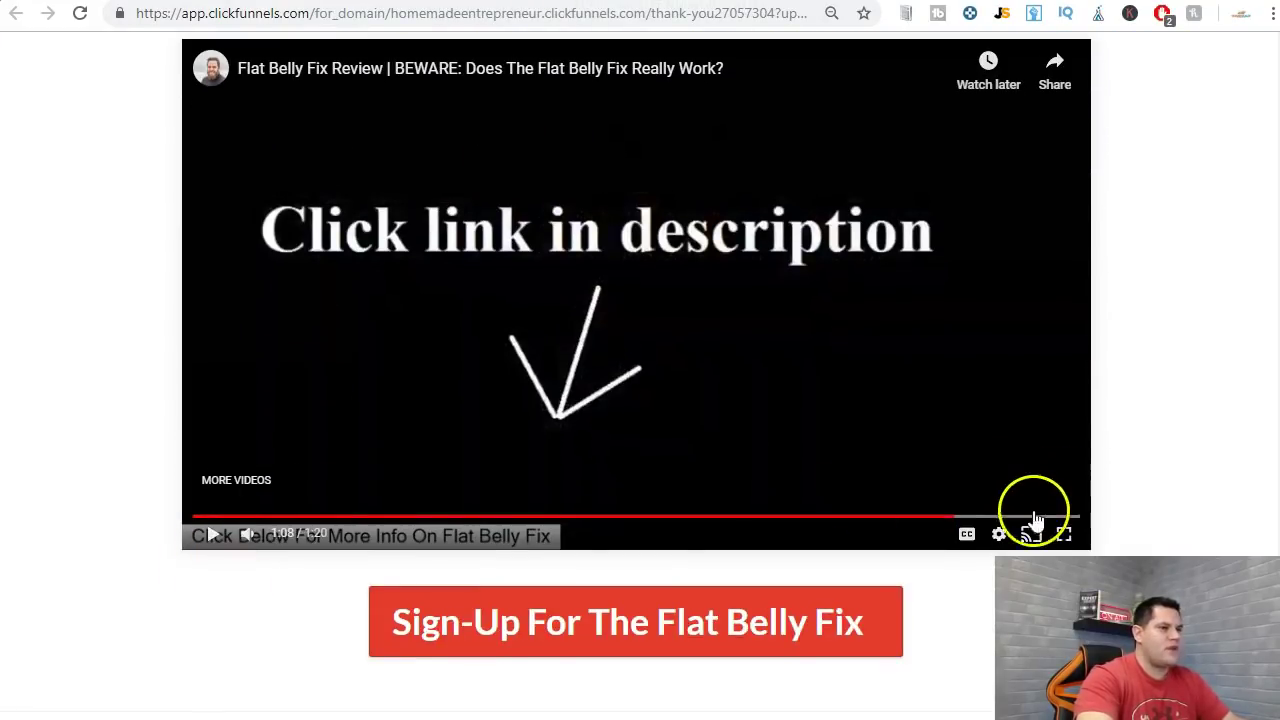
left_click_drag(955, 517, 170, 510)
scroll(556, 272, "up", 2)
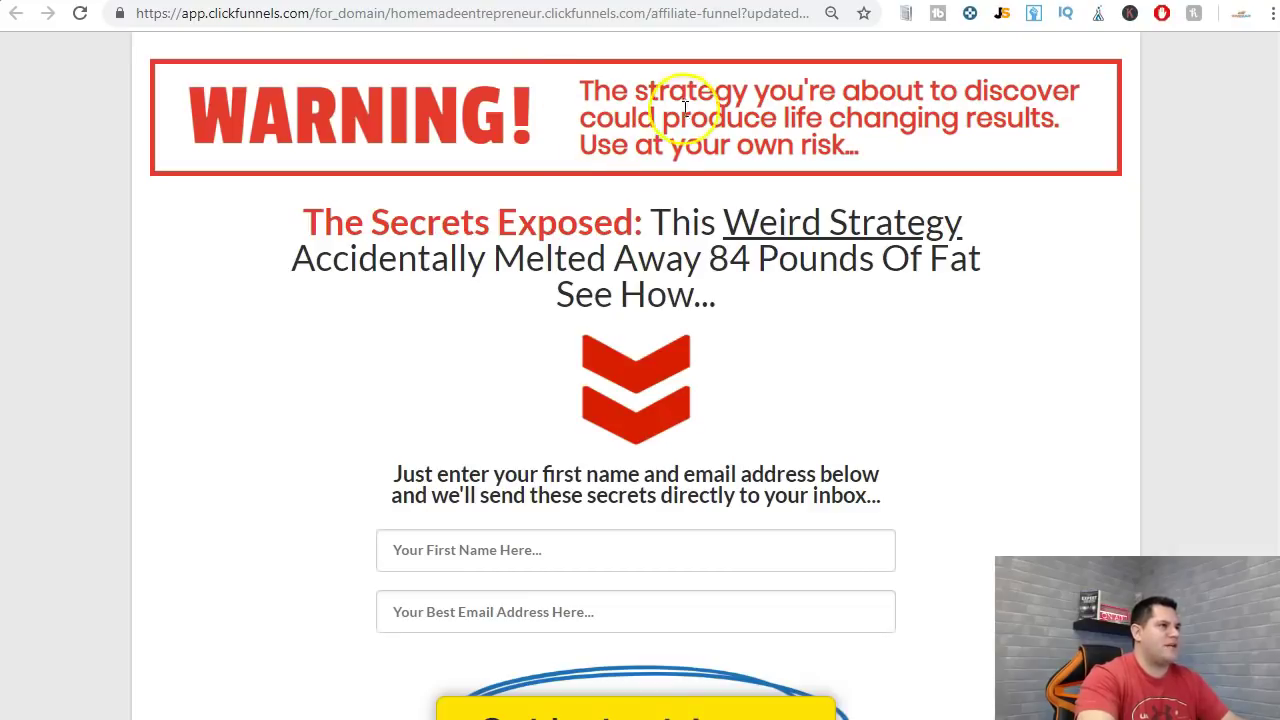
scroll(586, 112, "down", 1)
scroll(760, 170, "up", 1)
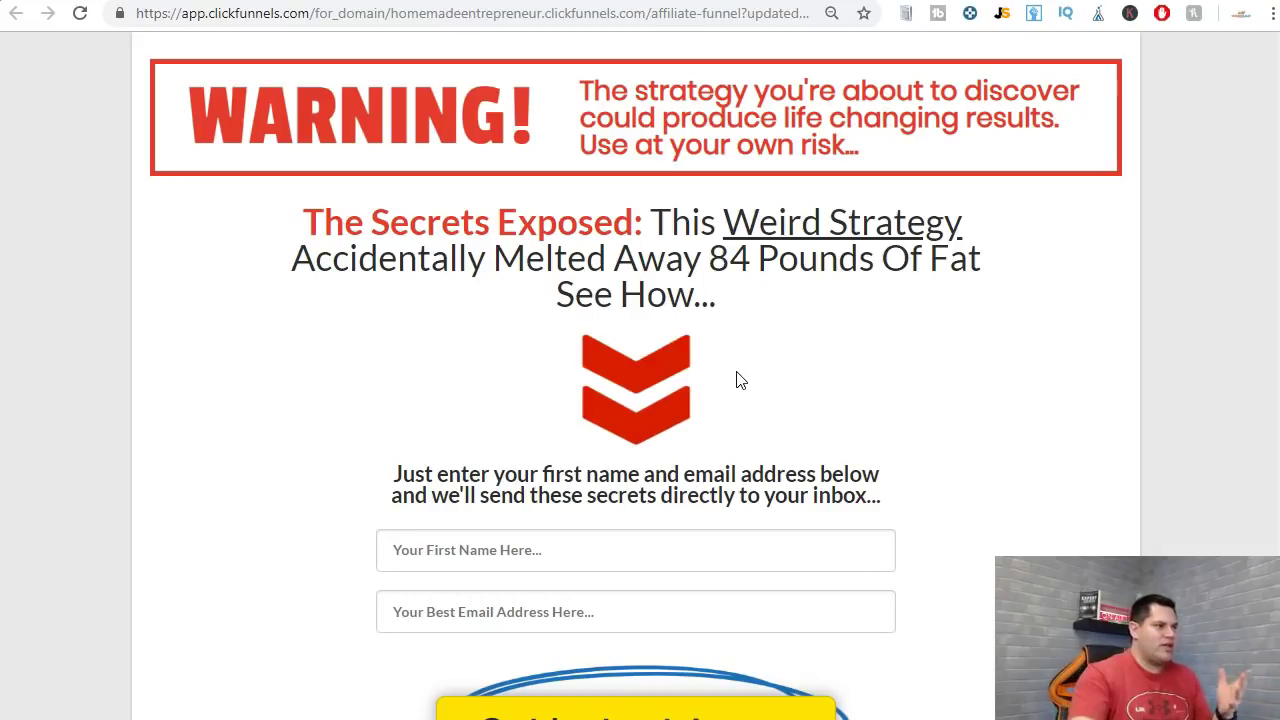
- Look over the squeeze page's opt-in form, open the Thank You page for editing and add a headline below the congratulations text
scroll(575, 541, "down", 1)
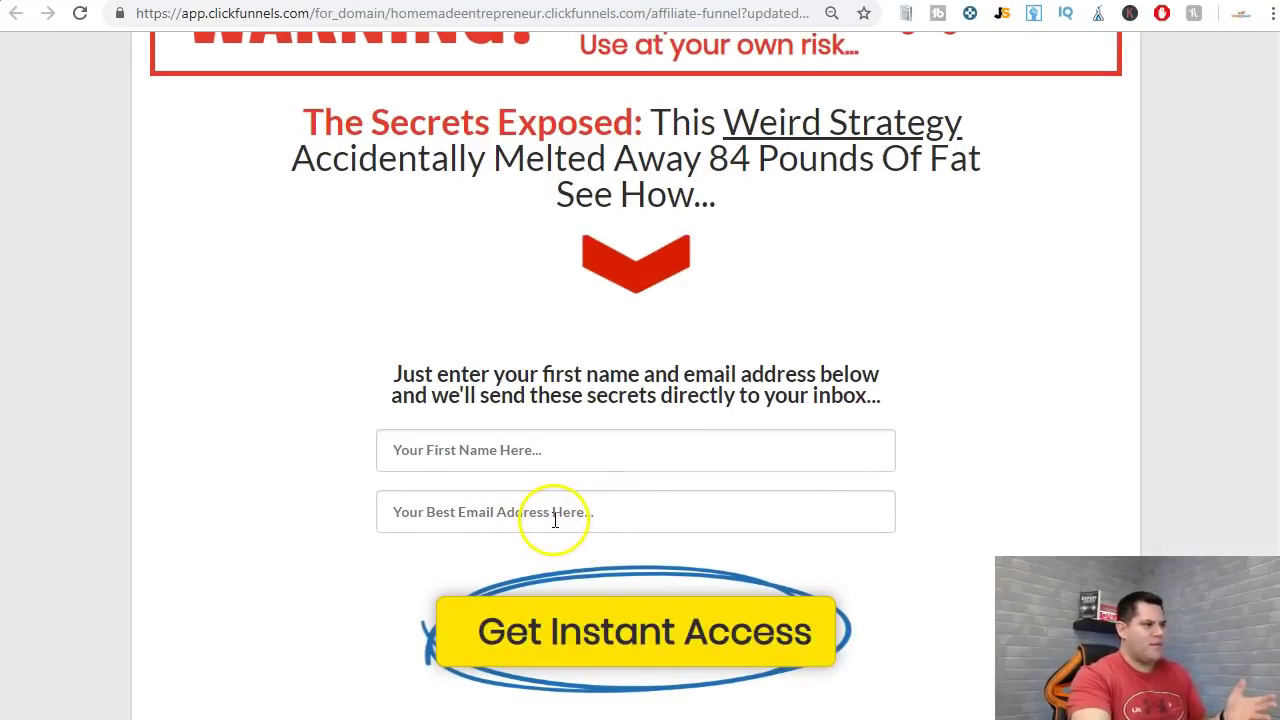
scroll(605, 540, "down", 1)
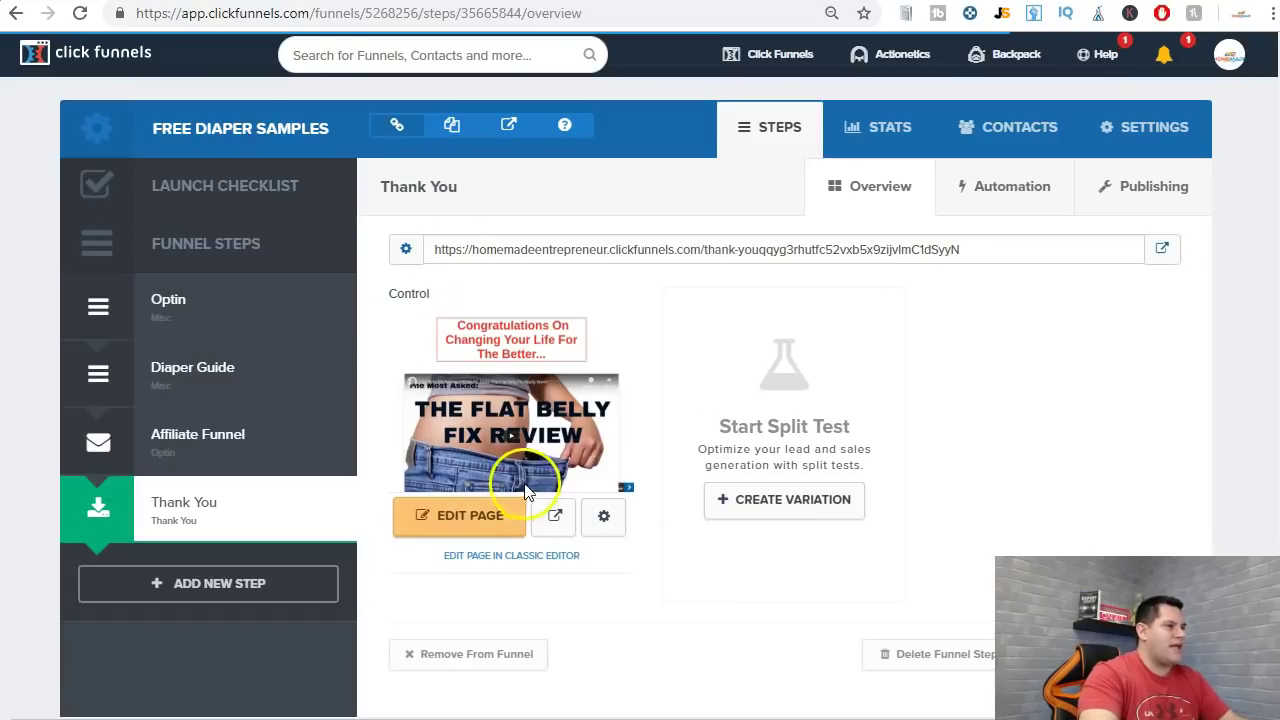
left_click(472, 516)
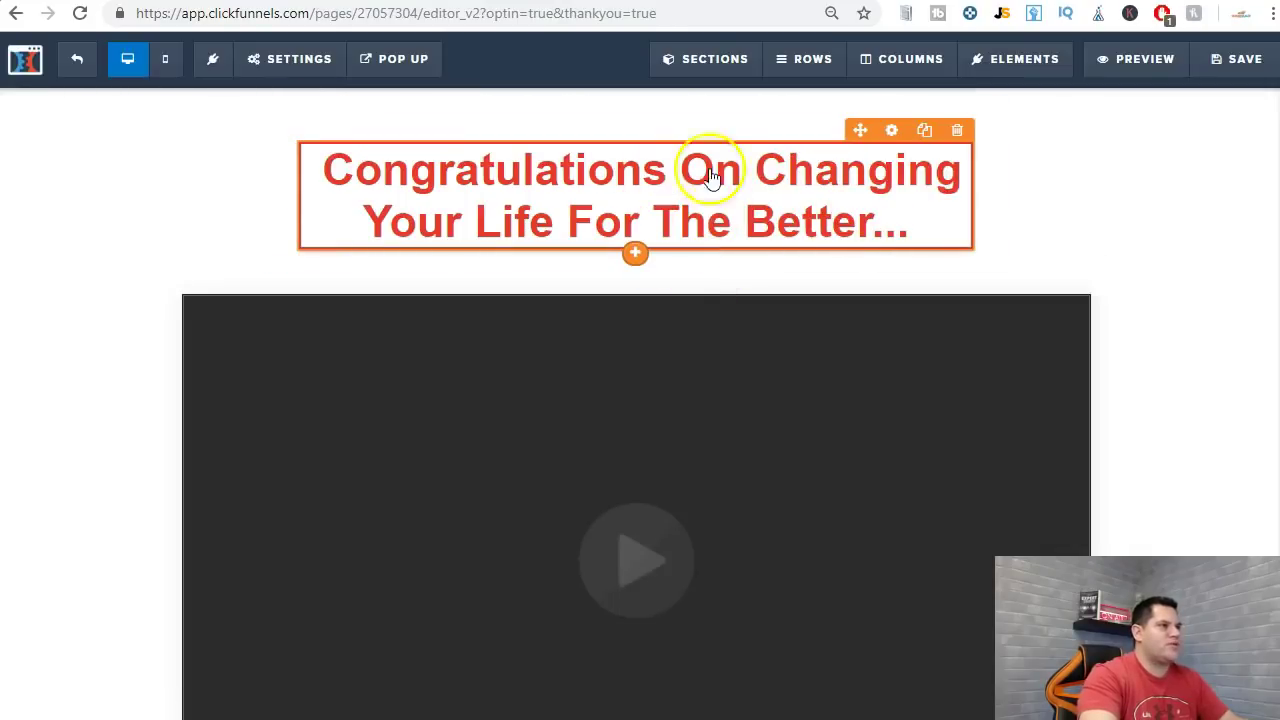
left_click(637, 253)
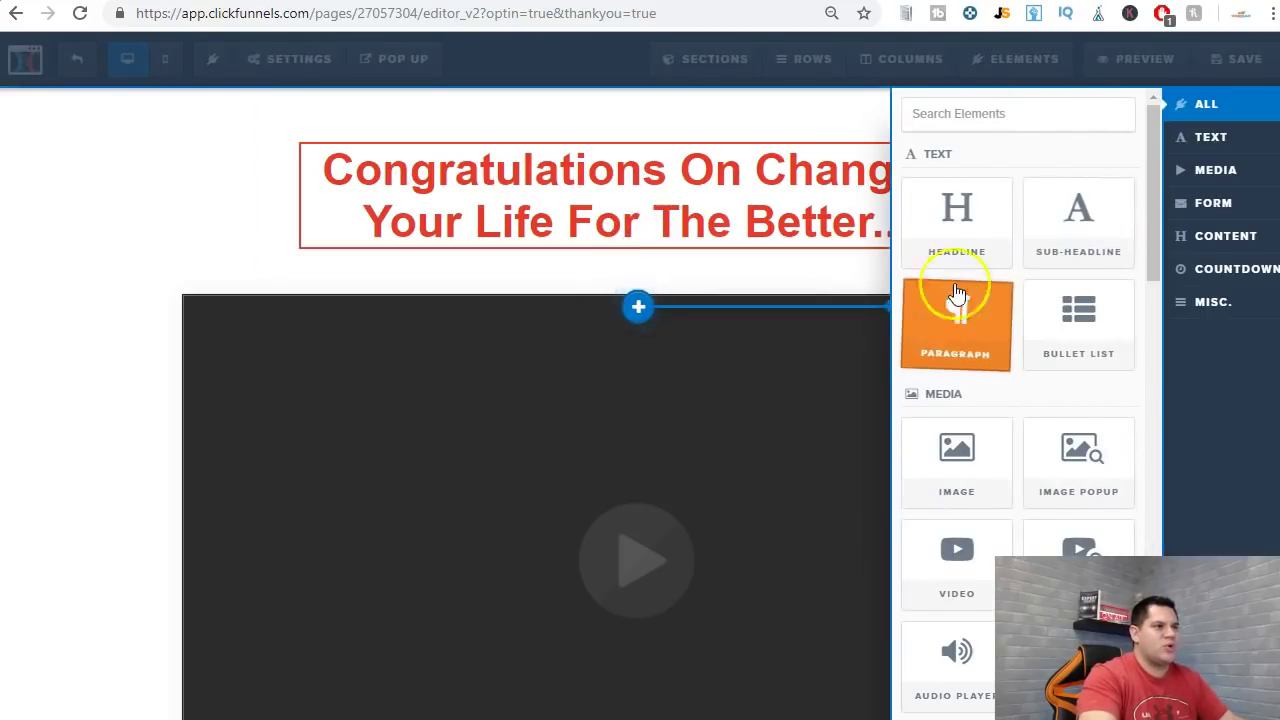
left_click(957, 229)
- Replace the new headline's placeholder text with "Watch This Video To Change Your Life Today!"
left_click(718, 281)
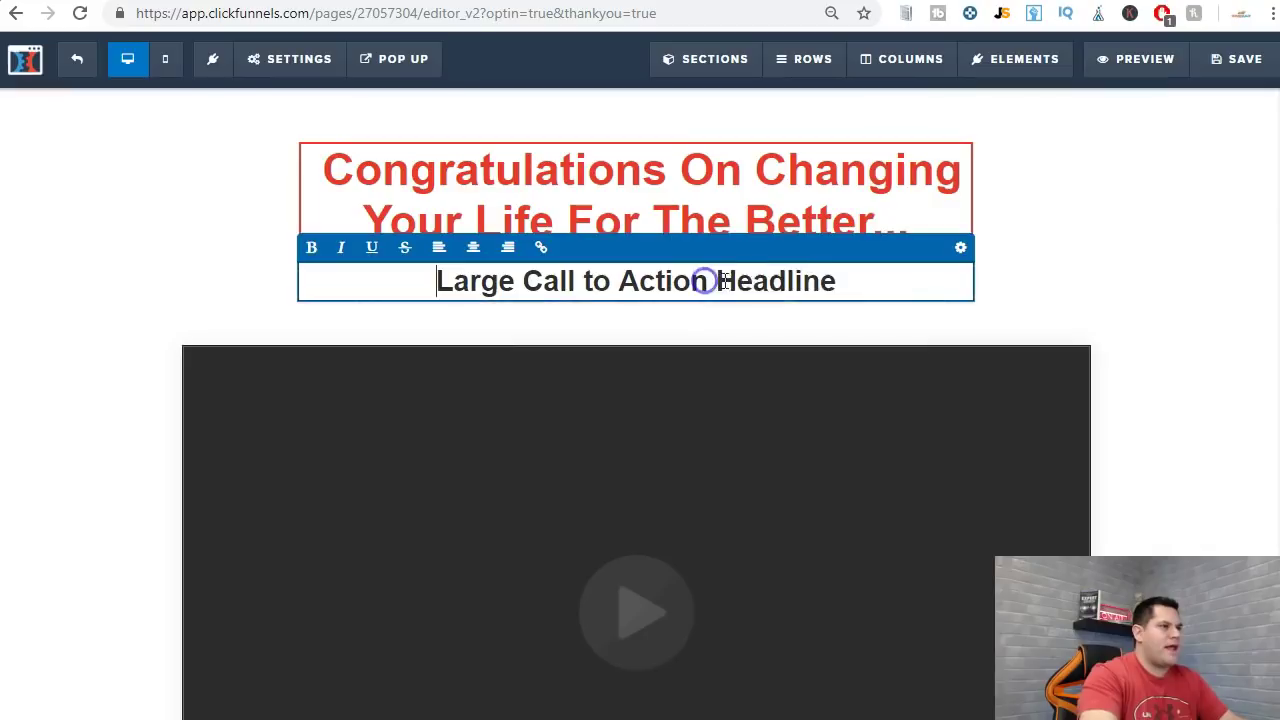
left_click_drag(833, 280, 420, 286)
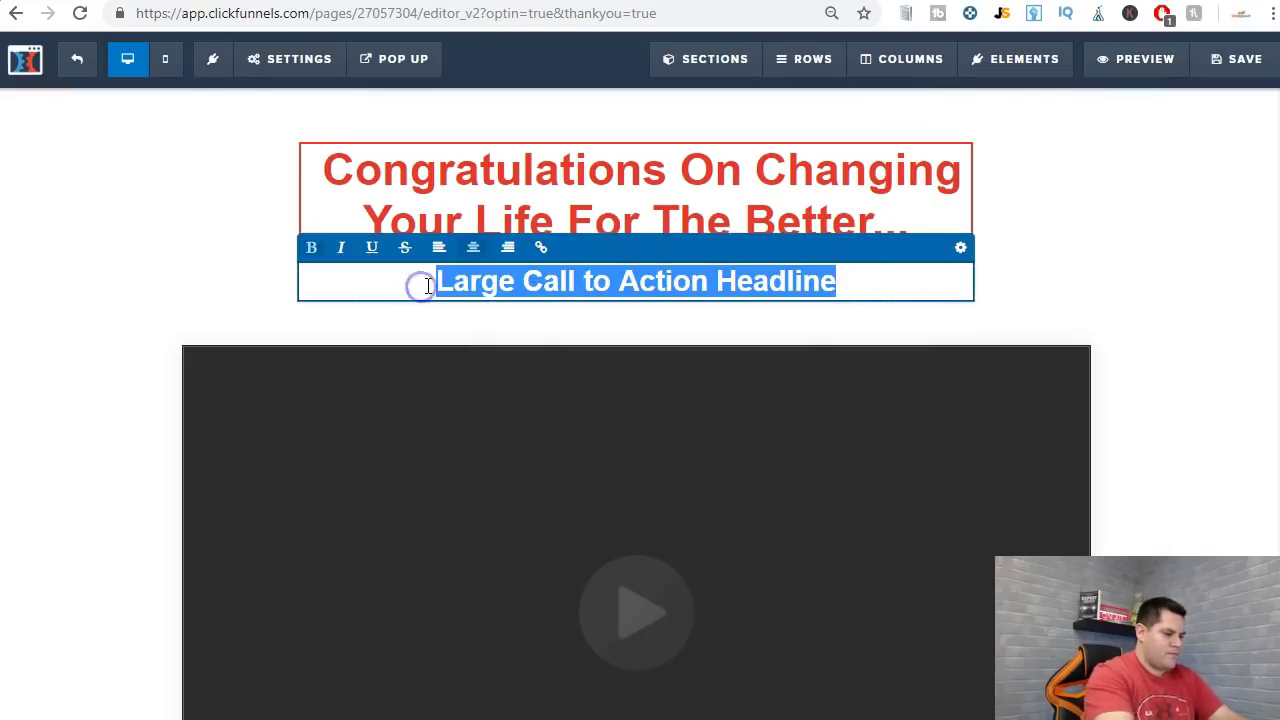
type("Watch  This Video To See")
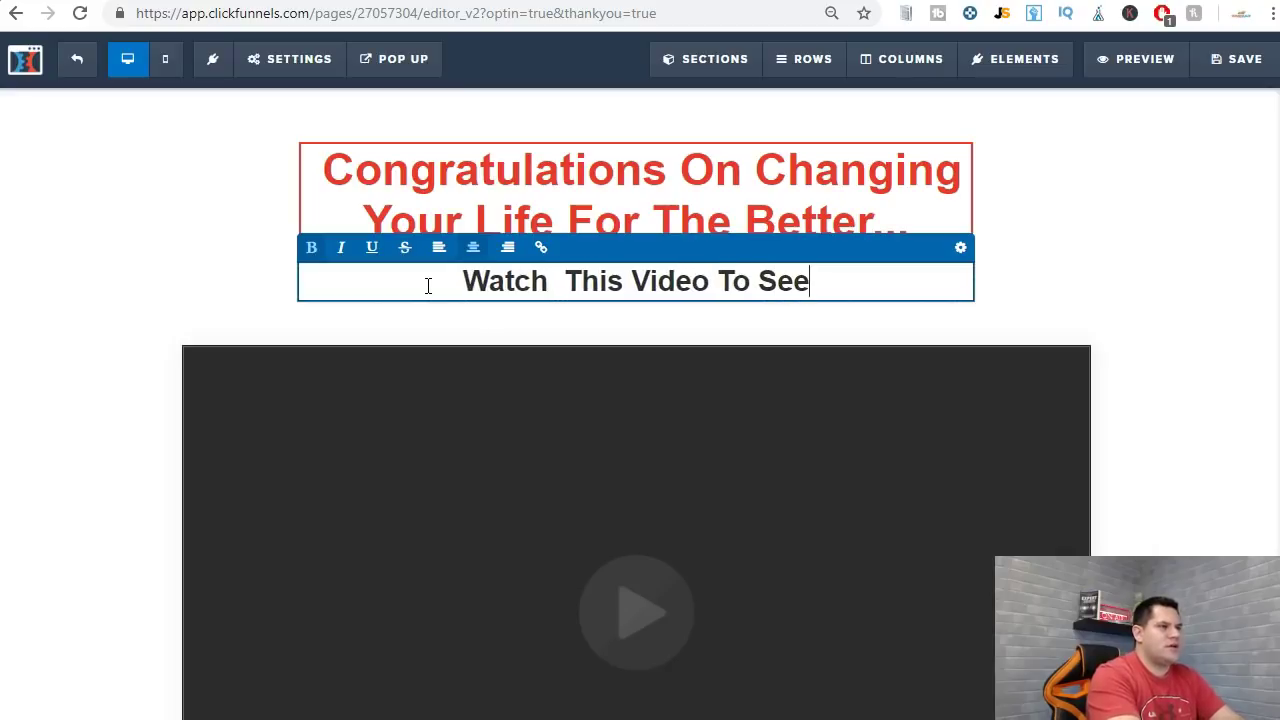
key("BackSpace")
key("BackSpace")
key("BackSpace")
type("Change ")
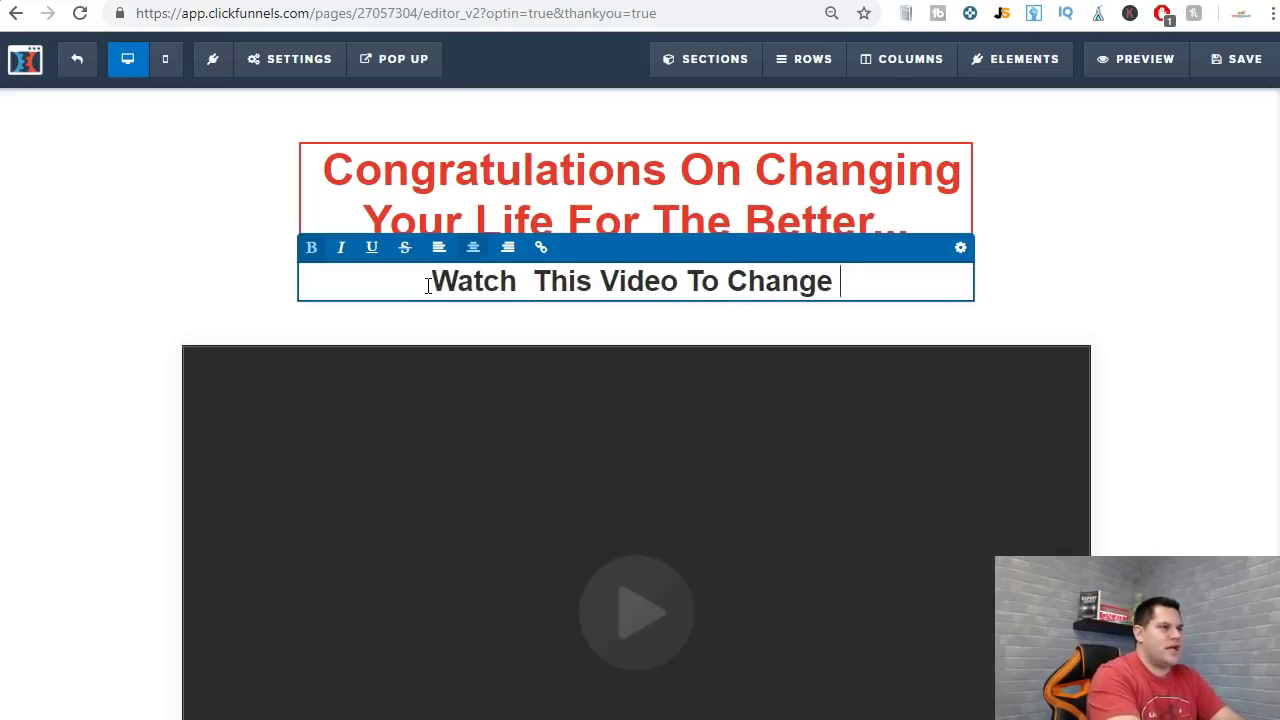
type("Your Life Today")
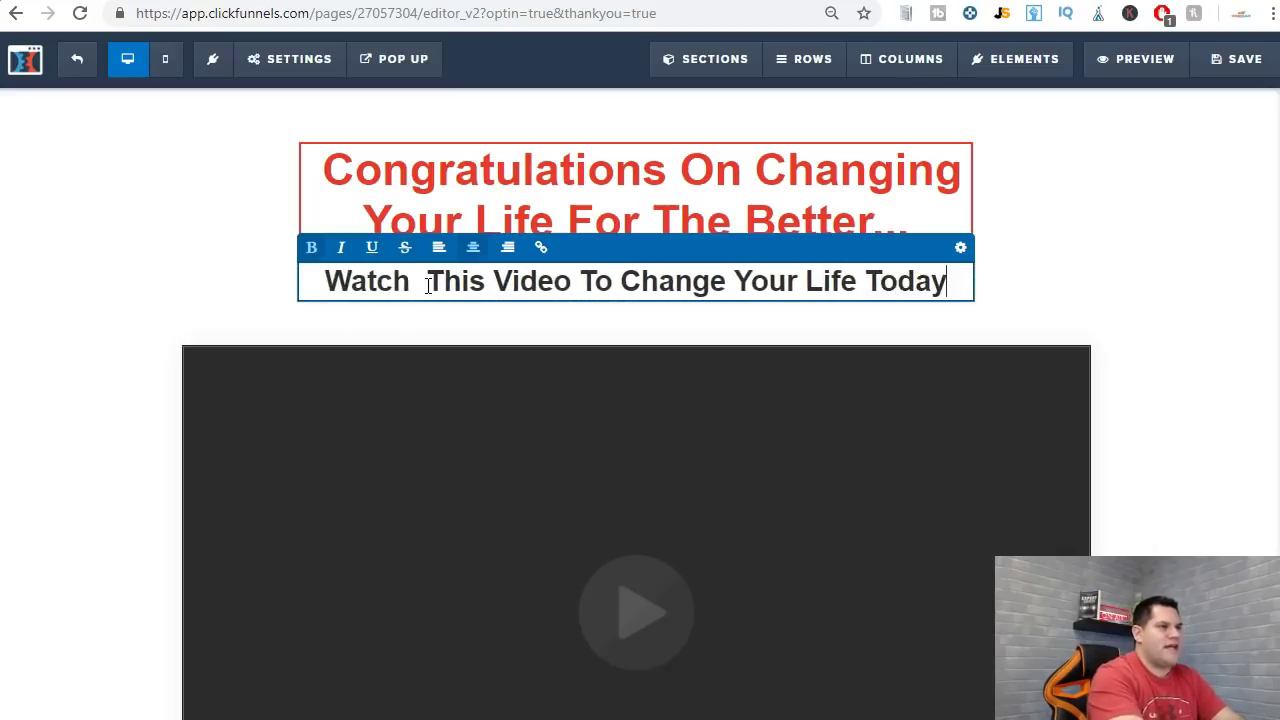
type("!")
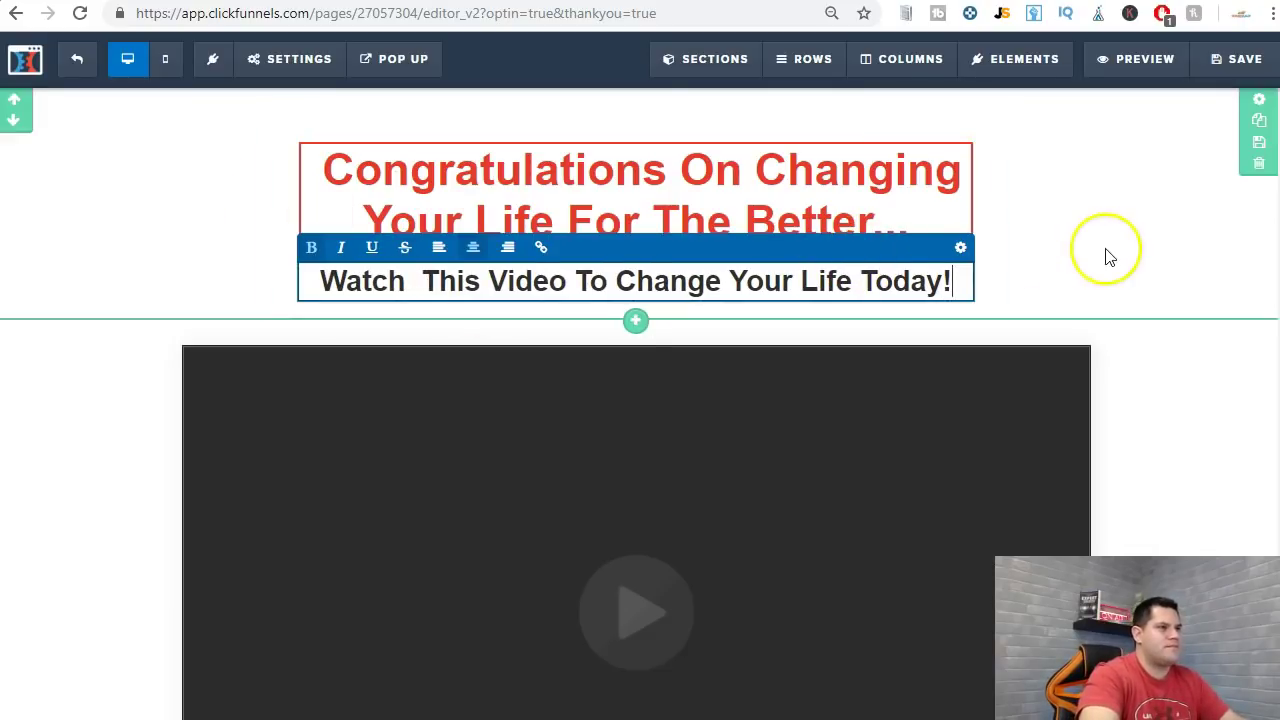
- Underline the whole new headline above the video and save the Thank You page
left_click_drag(951, 283, 387, 272)
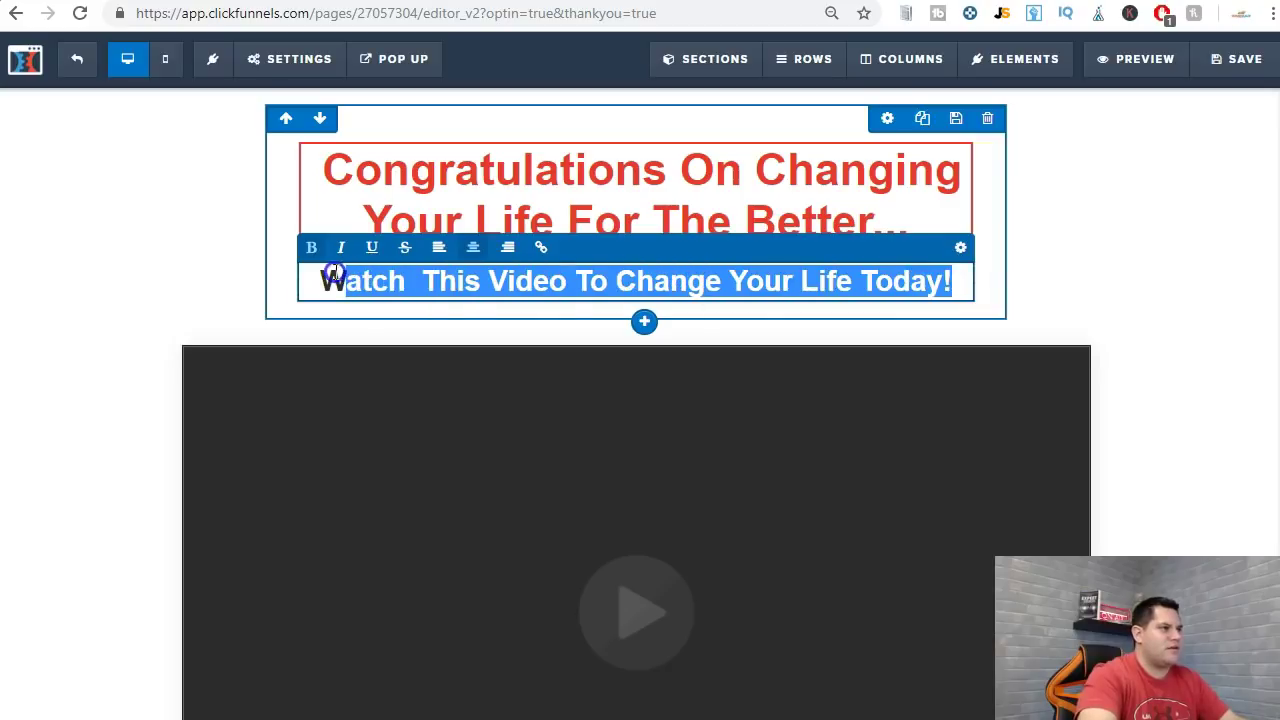
left_click(372, 247)
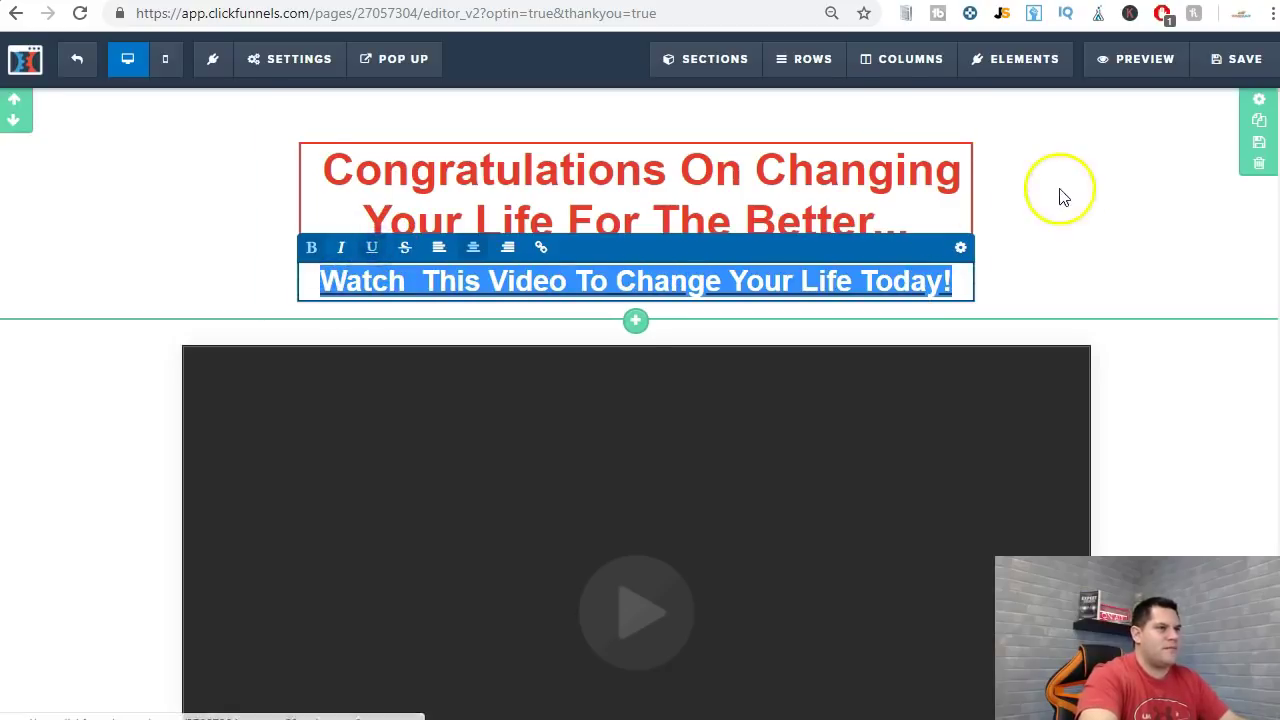
left_click(1089, 180)
left_click(1205, 70)
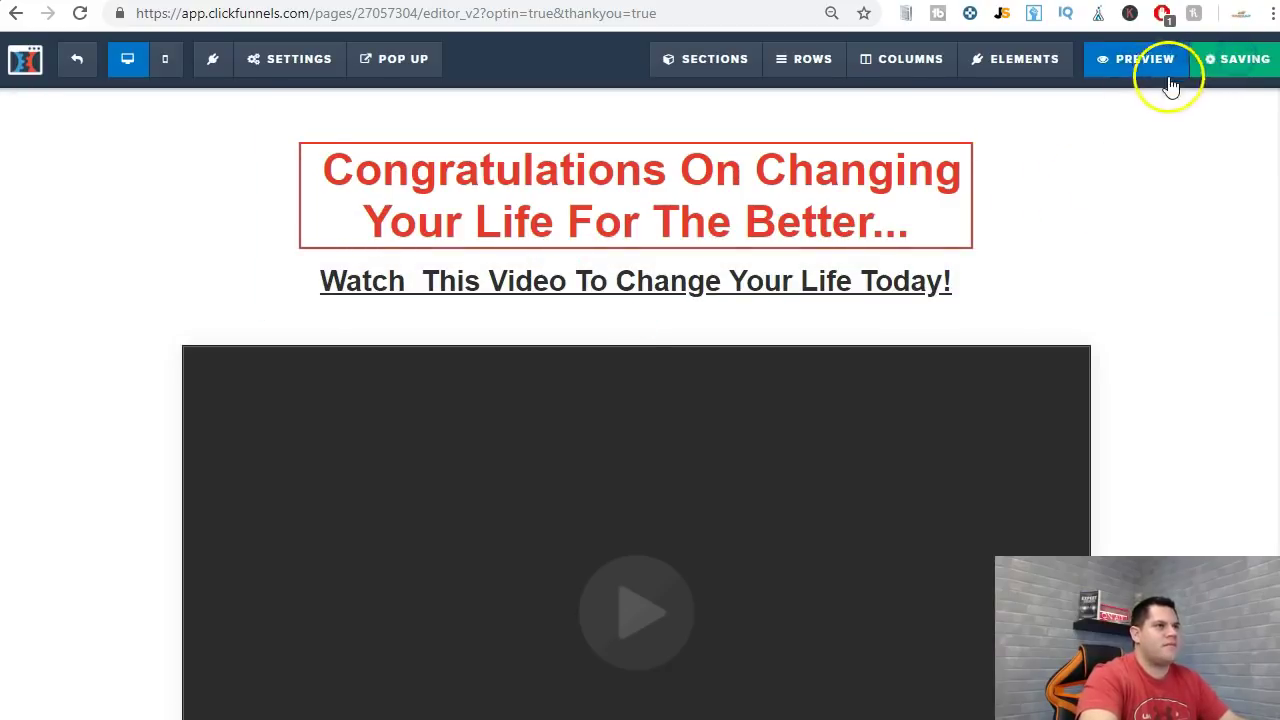
- Preview the Thank You page, follow its Flat Belly Fix sign-up link to the sales page and dismiss the text-version pop-up
left_click(1145, 60)
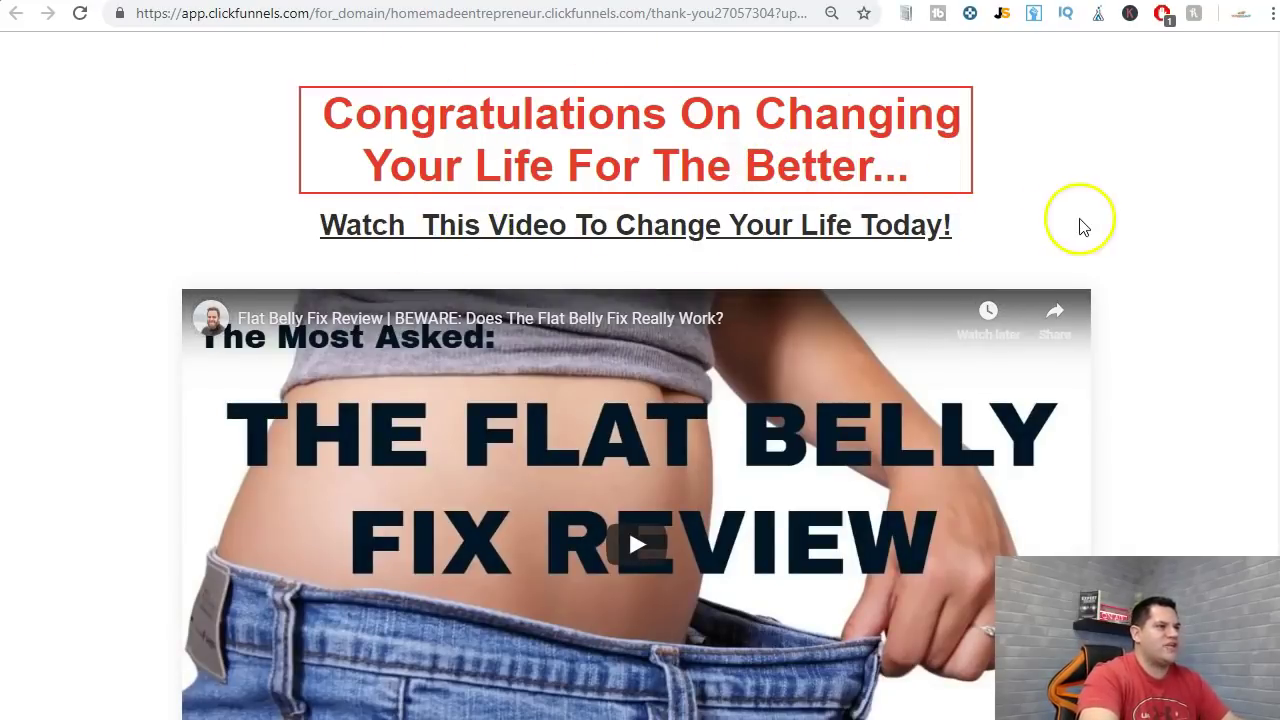
scroll(720, 250, "down", 2)
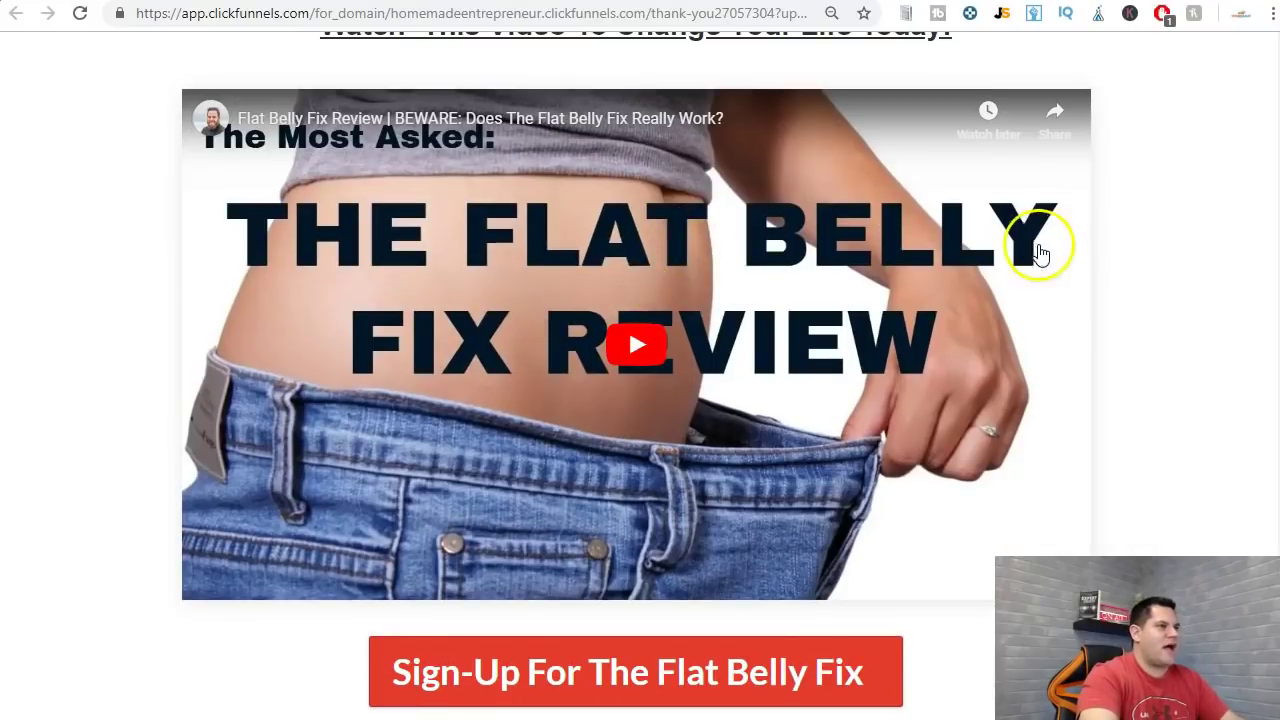
scroll(700, 370, "down", 2)
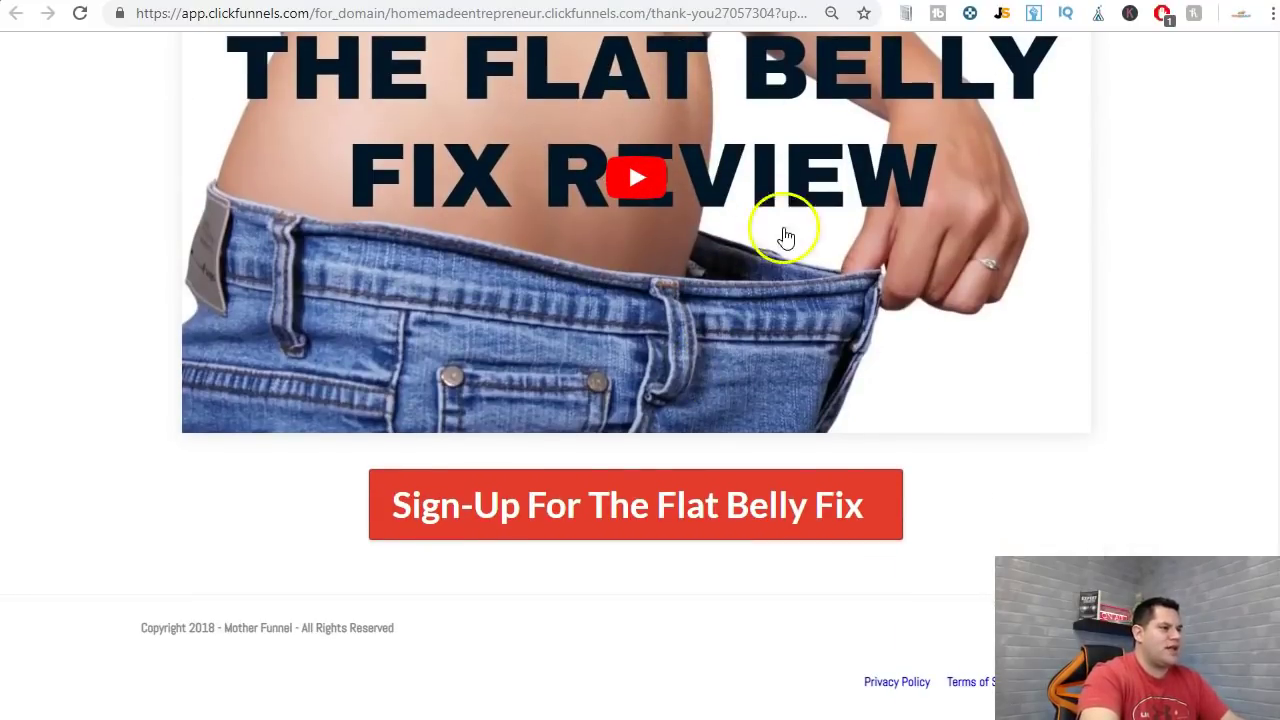
left_click(676, 508)
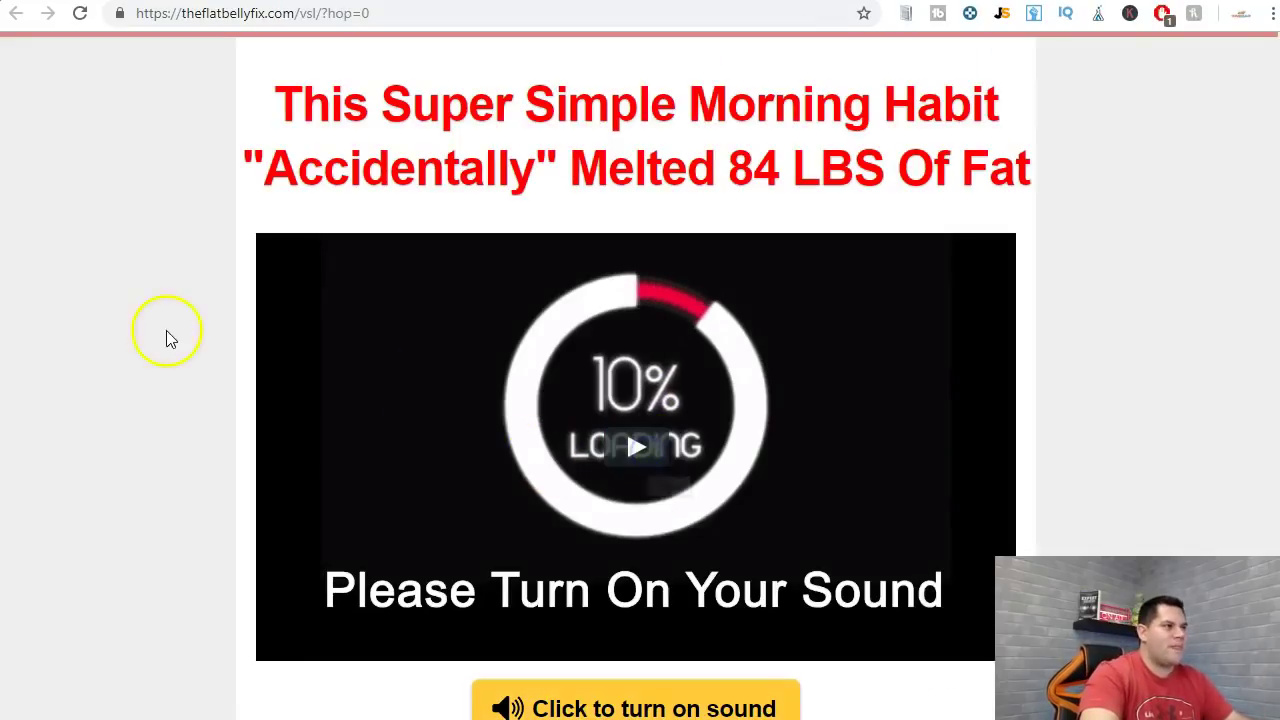
mouse_move(376, 18)
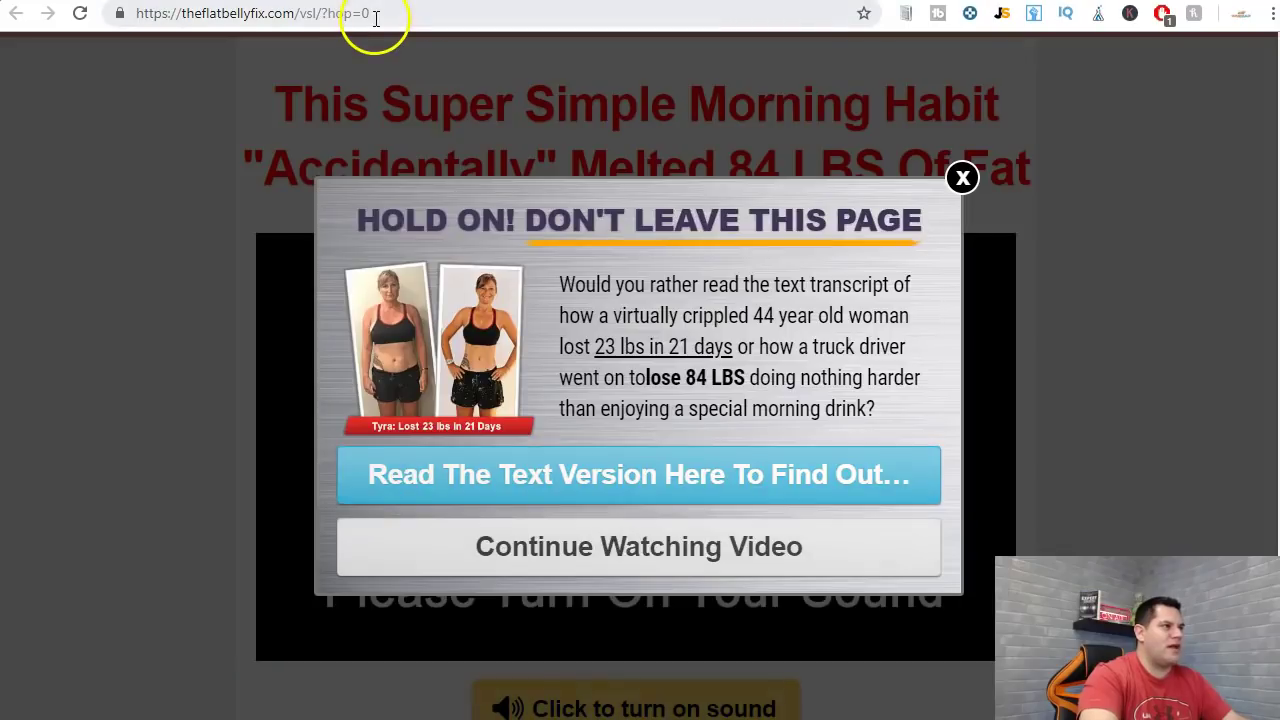
left_click(966, 179)
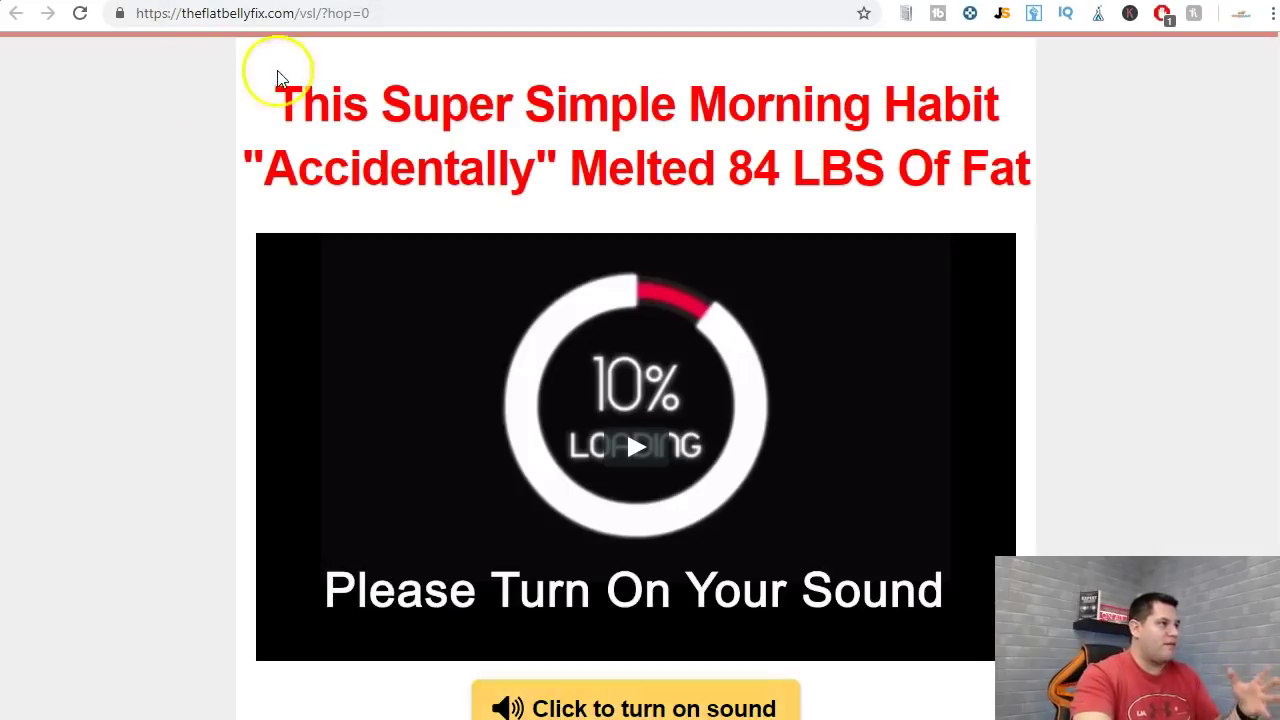
- Switch back to the ClickBank marketplace and look over the Health & Fitness offers sorted by popularity
left_click(720, 1)
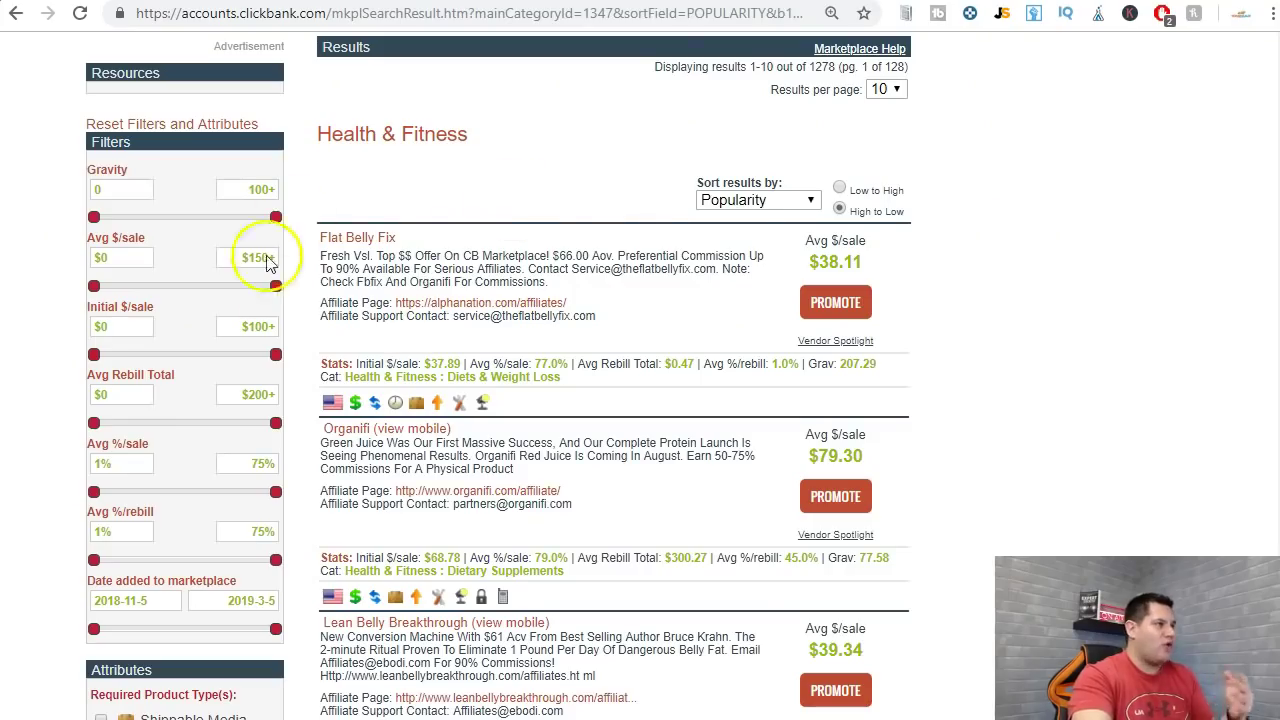
scroll(997, 334, "down", 3)
scroll(1017, 343, "up", 5)
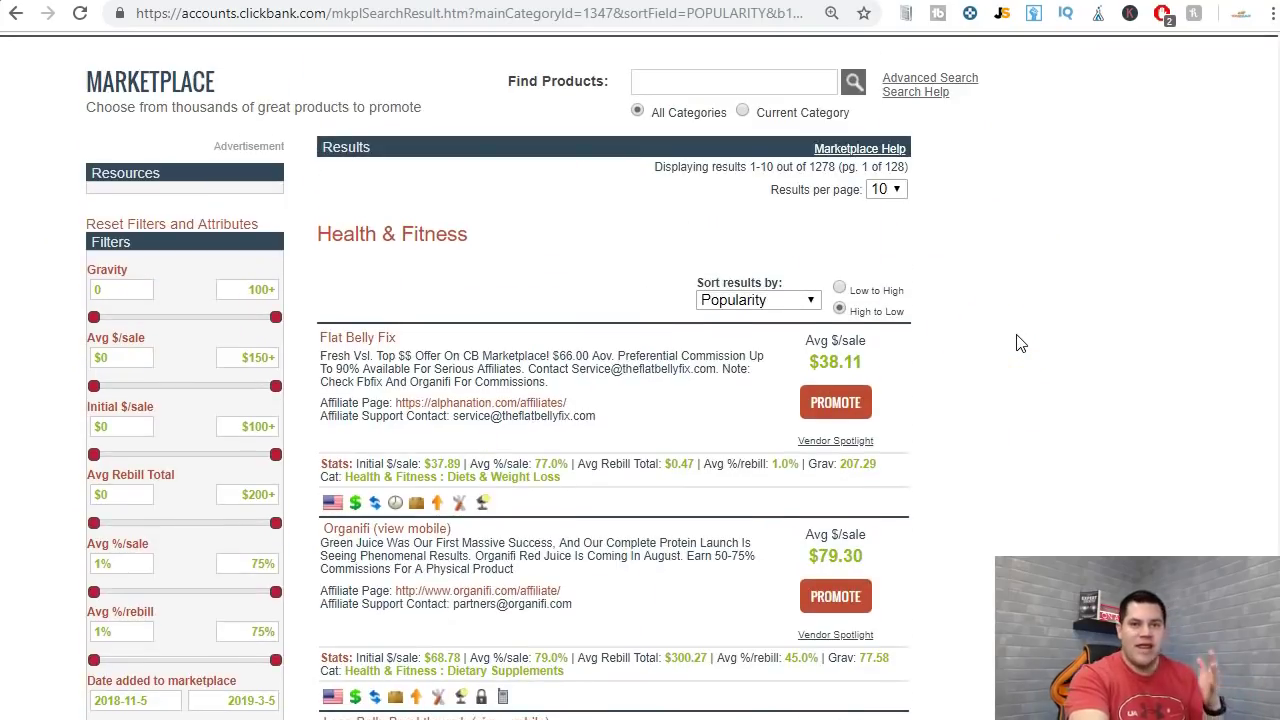